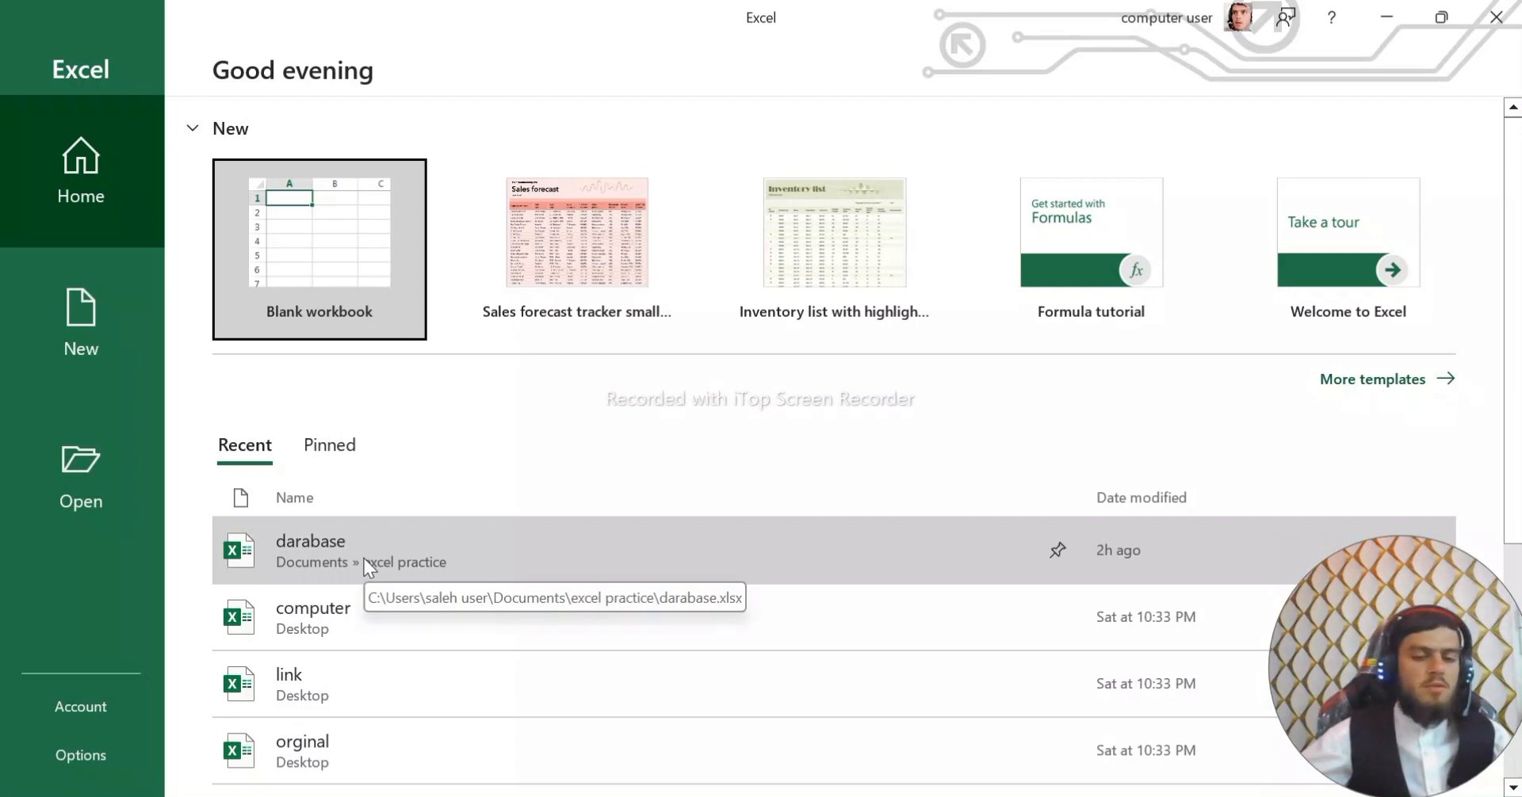
# Open the recent workbook darabase and dismiss the Office licence notices
pyautogui.click(364, 559)
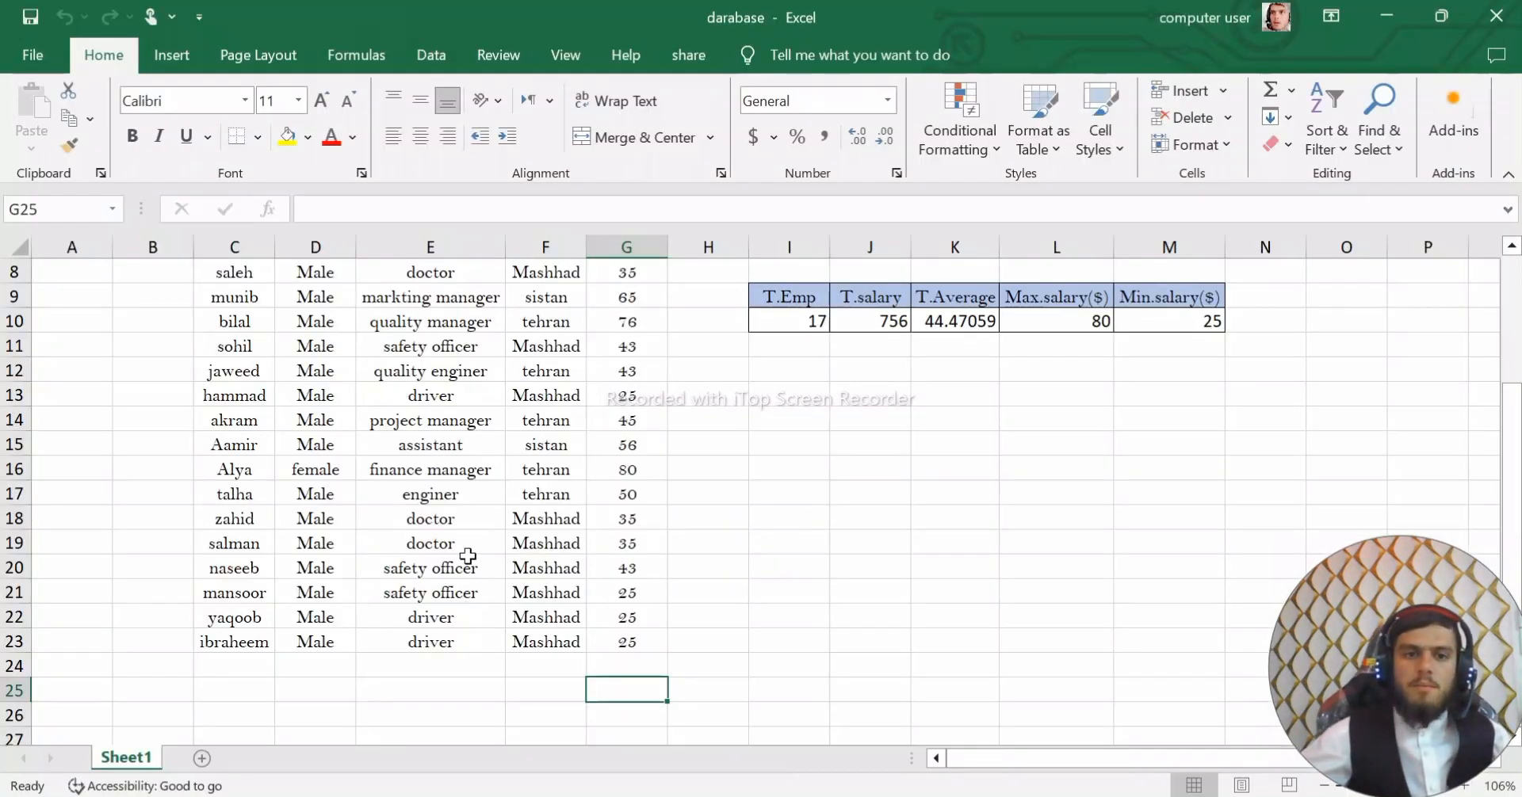
pyautogui.scroll(1, 697, 503)
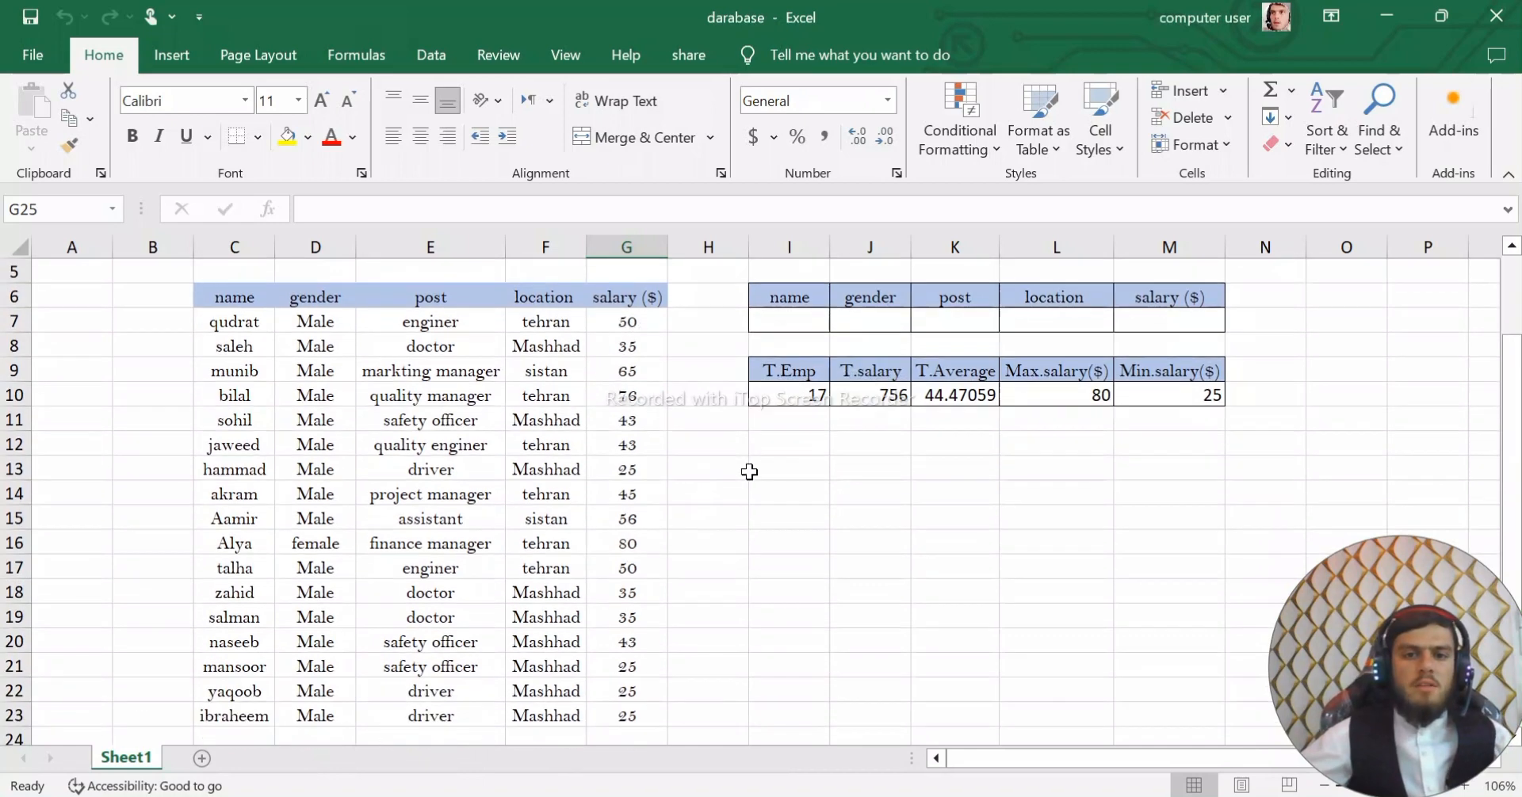
pyautogui.scroll(-1, 749, 472)
pyautogui.scroll(1, 666, 455)
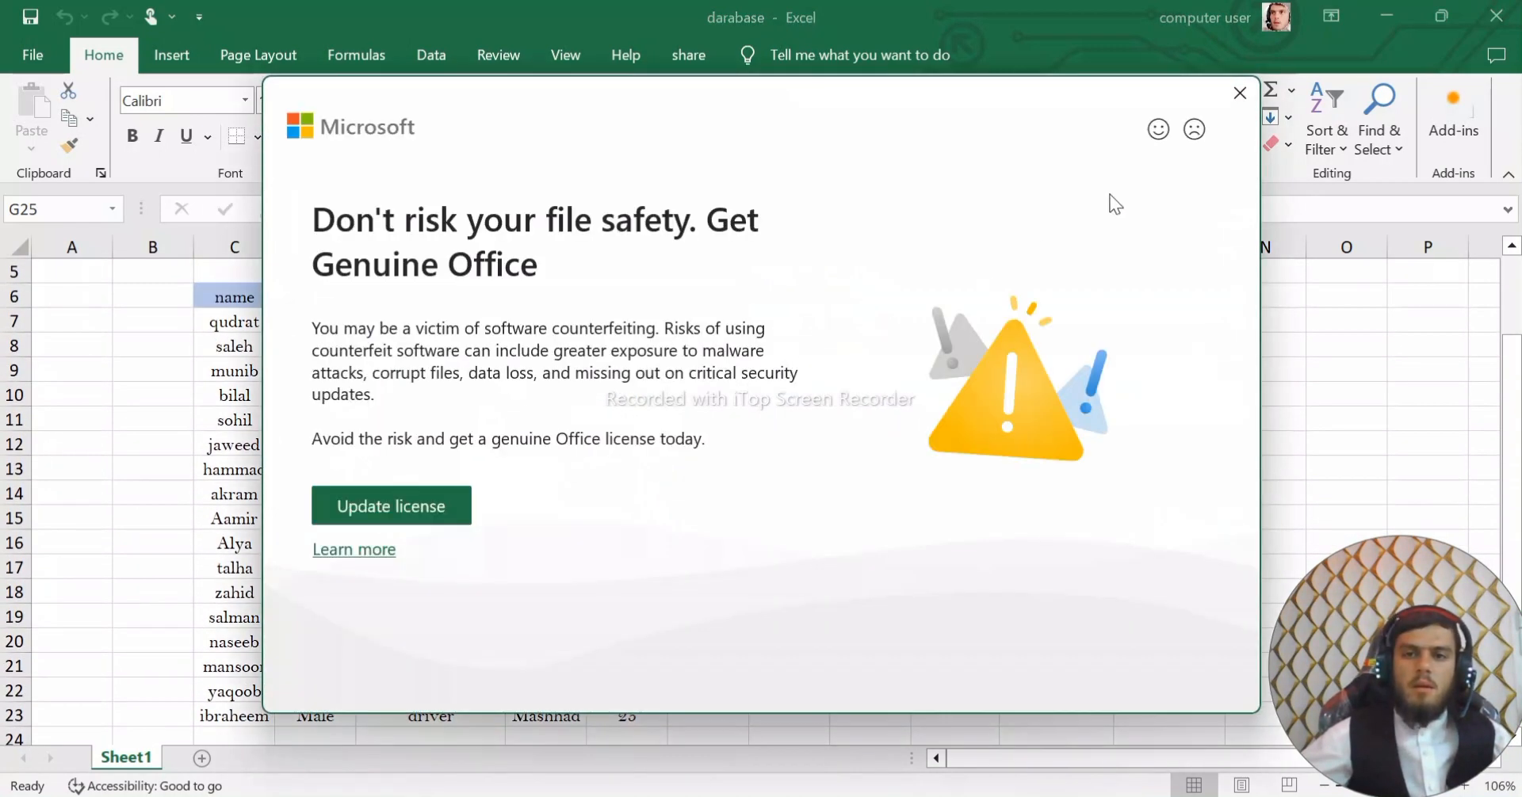
pyautogui.click(1240, 92)
pyautogui.click(785, 358)
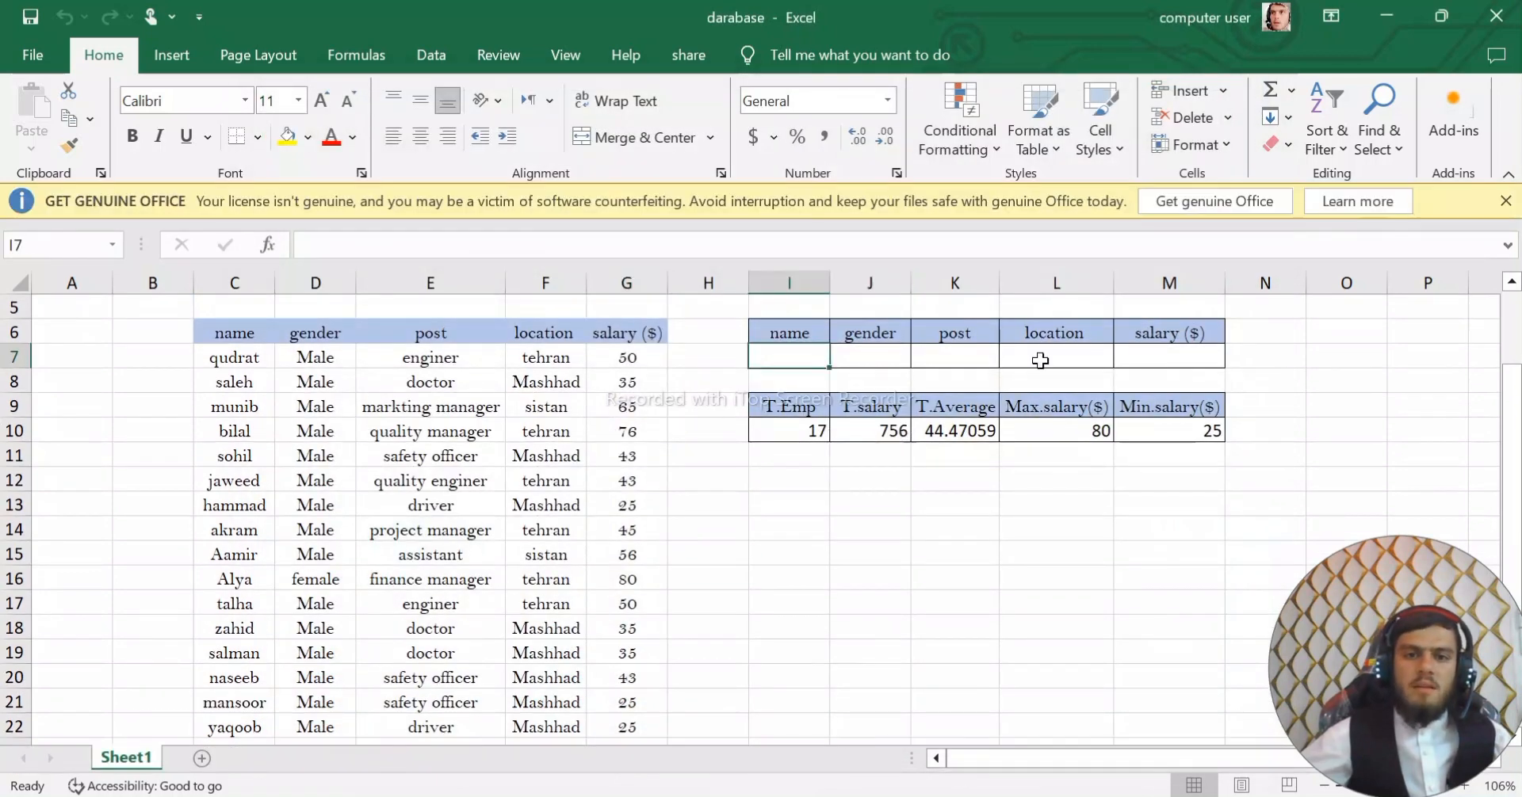
pyautogui.click(1505, 200)
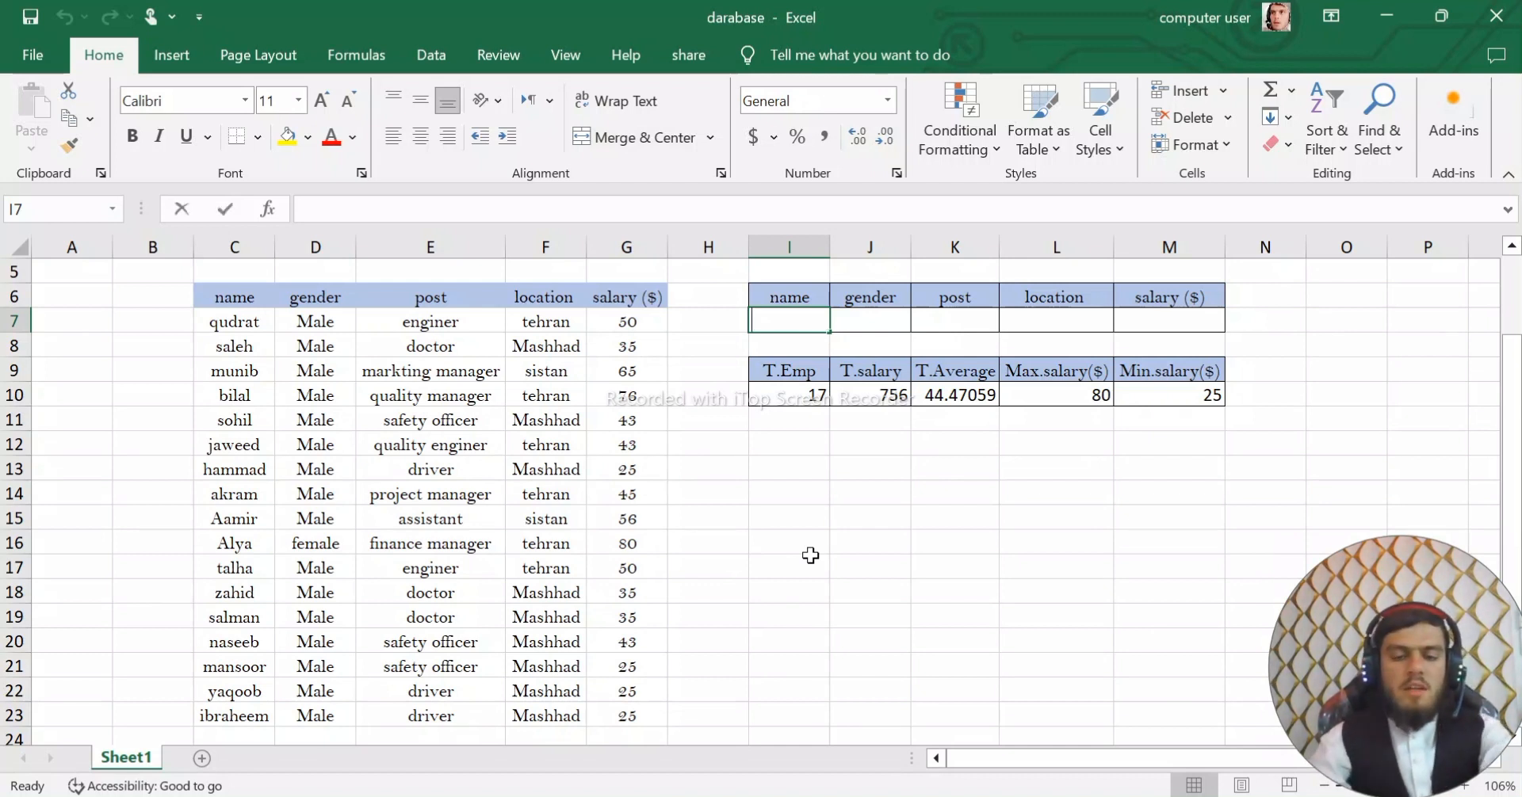
# Enter an employee's name as the name criterion in cell I7 and clear it again
pyautogui.write('munib')
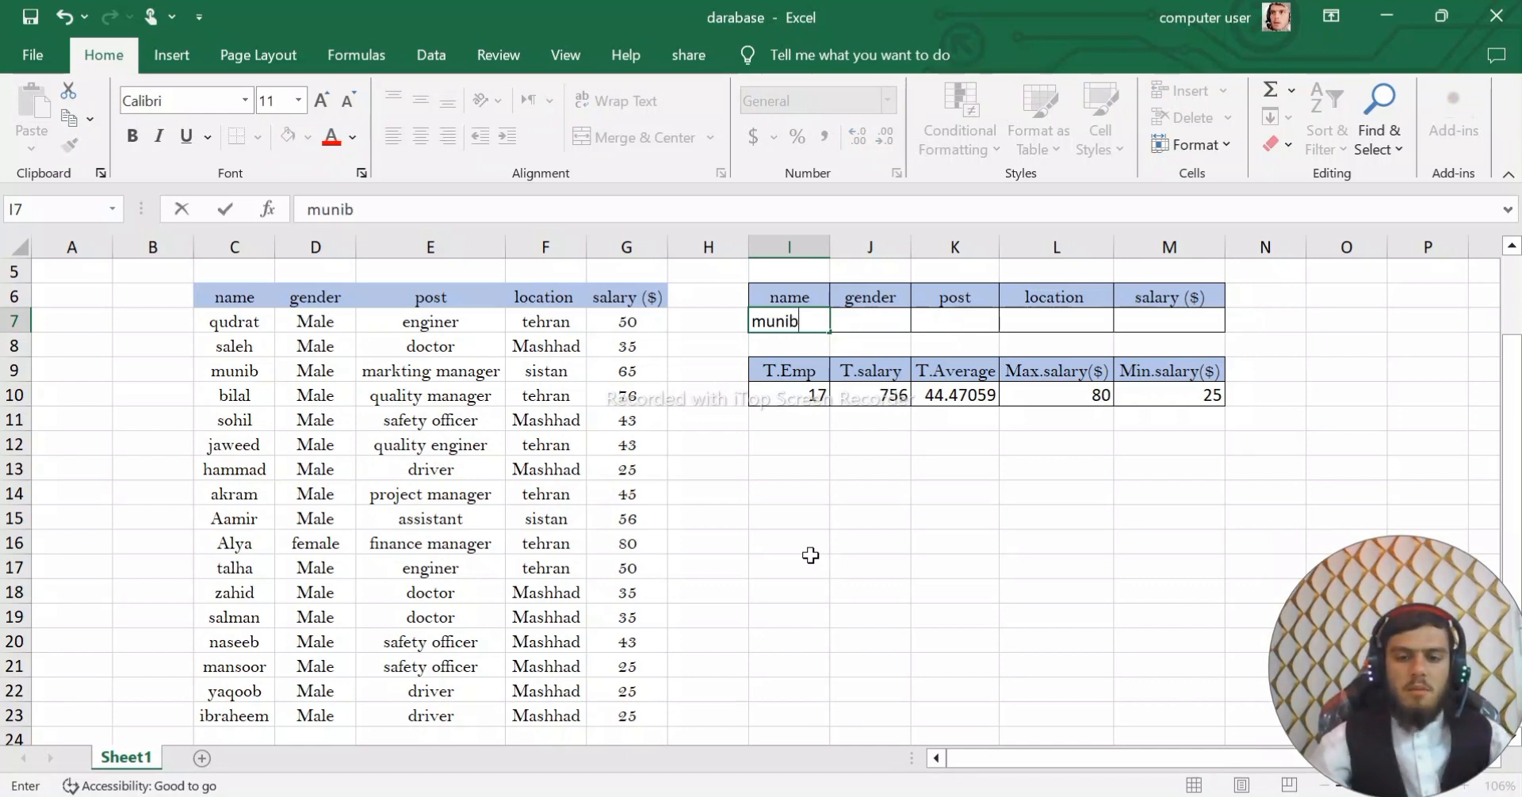
pyautogui.press('Return')
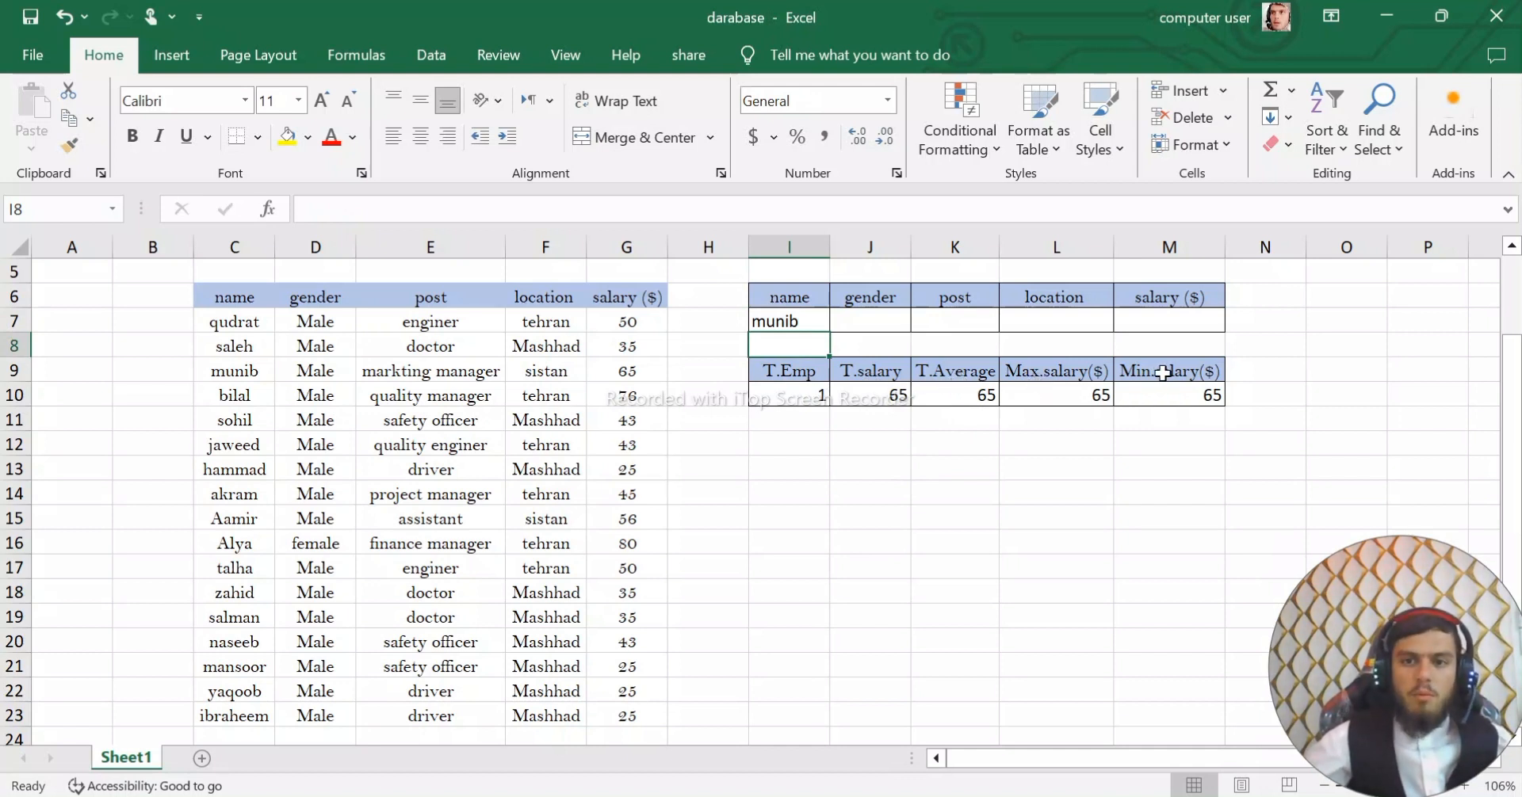
pyautogui.click(773, 323)
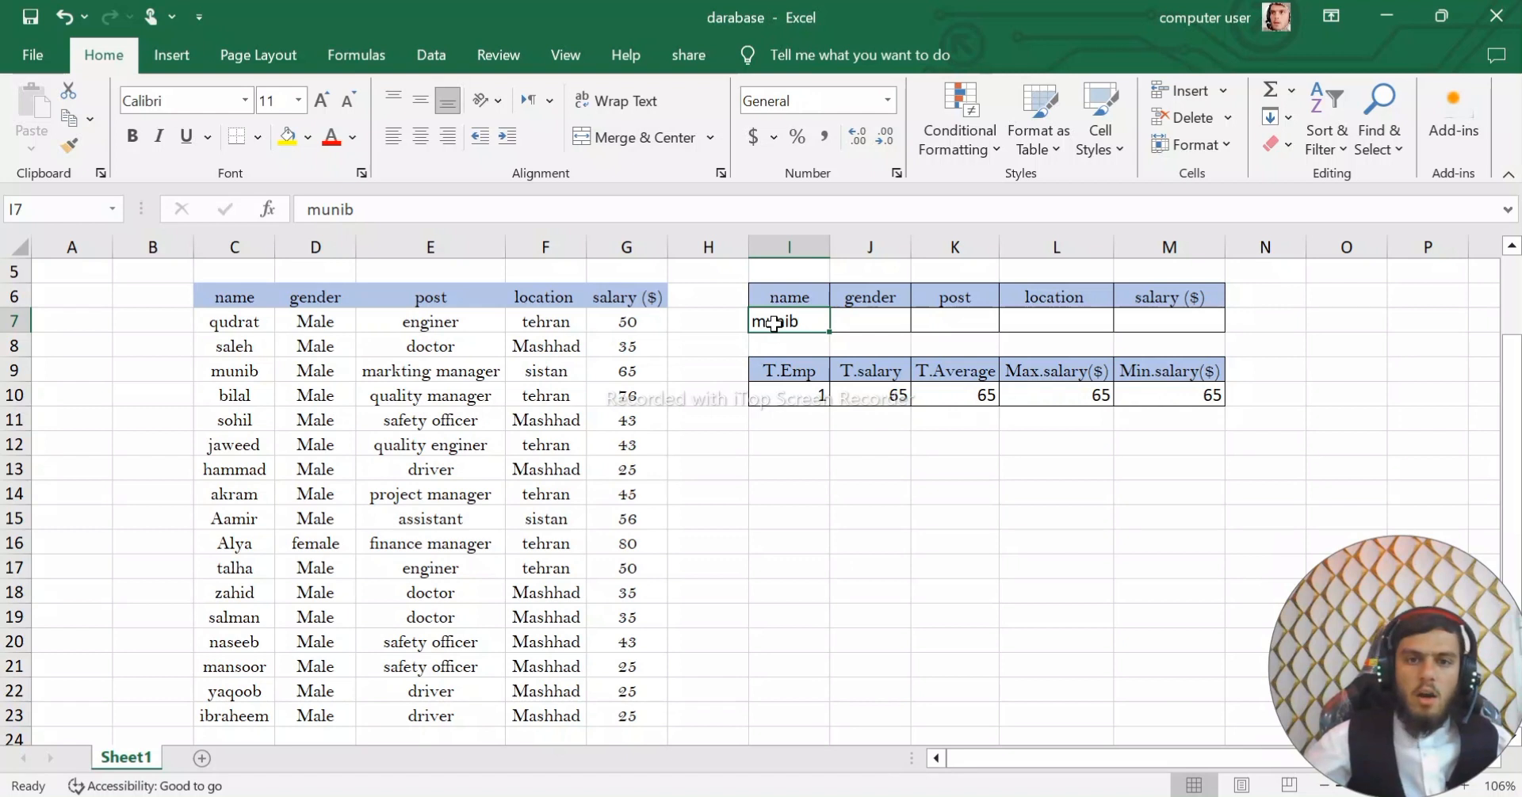
pyautogui.press('Delete')
# Enter male as the gender criterion in cell J7
pyautogui.press('Right')
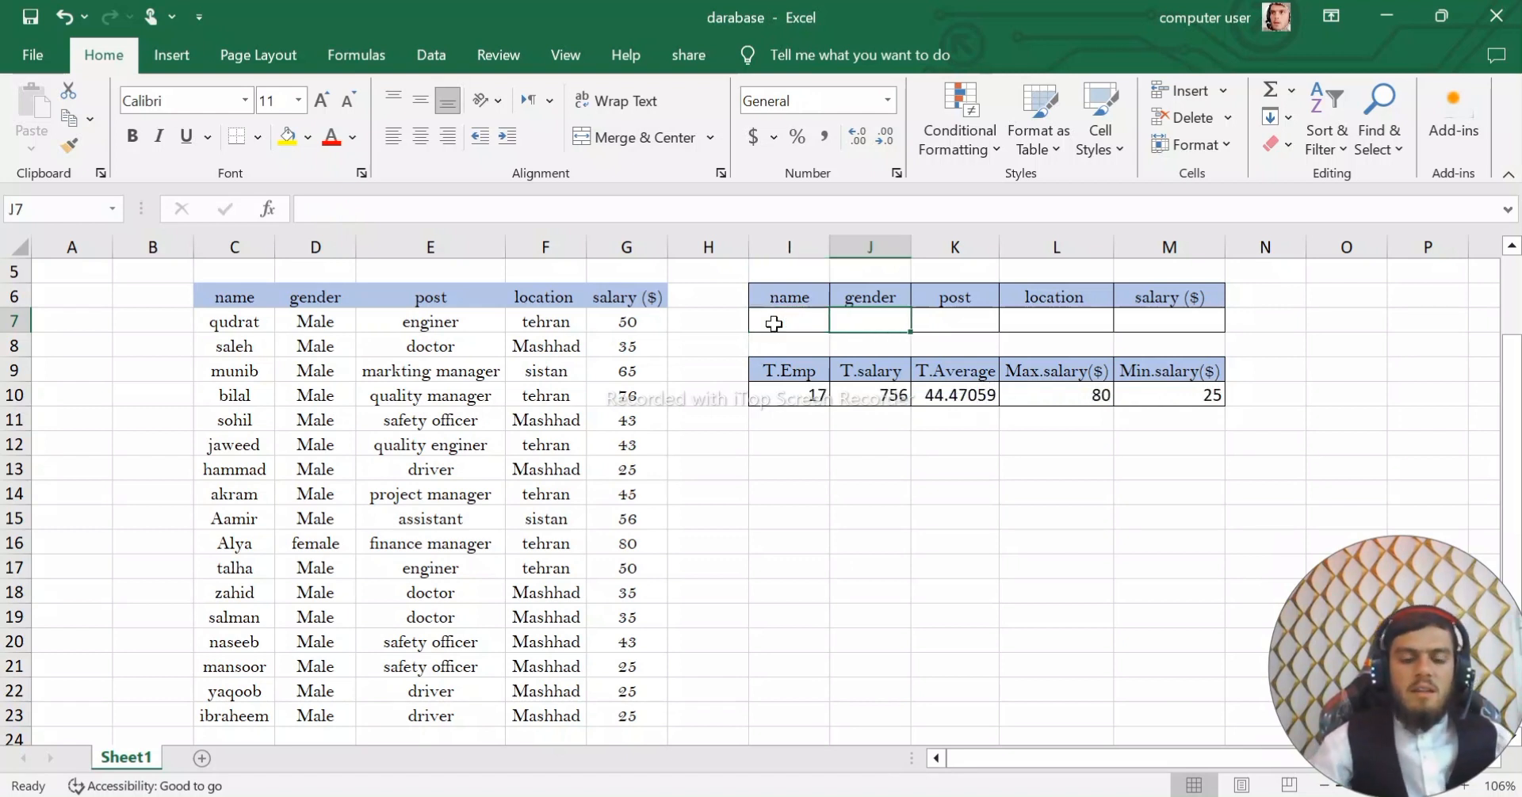
pyautogui.write('ma')
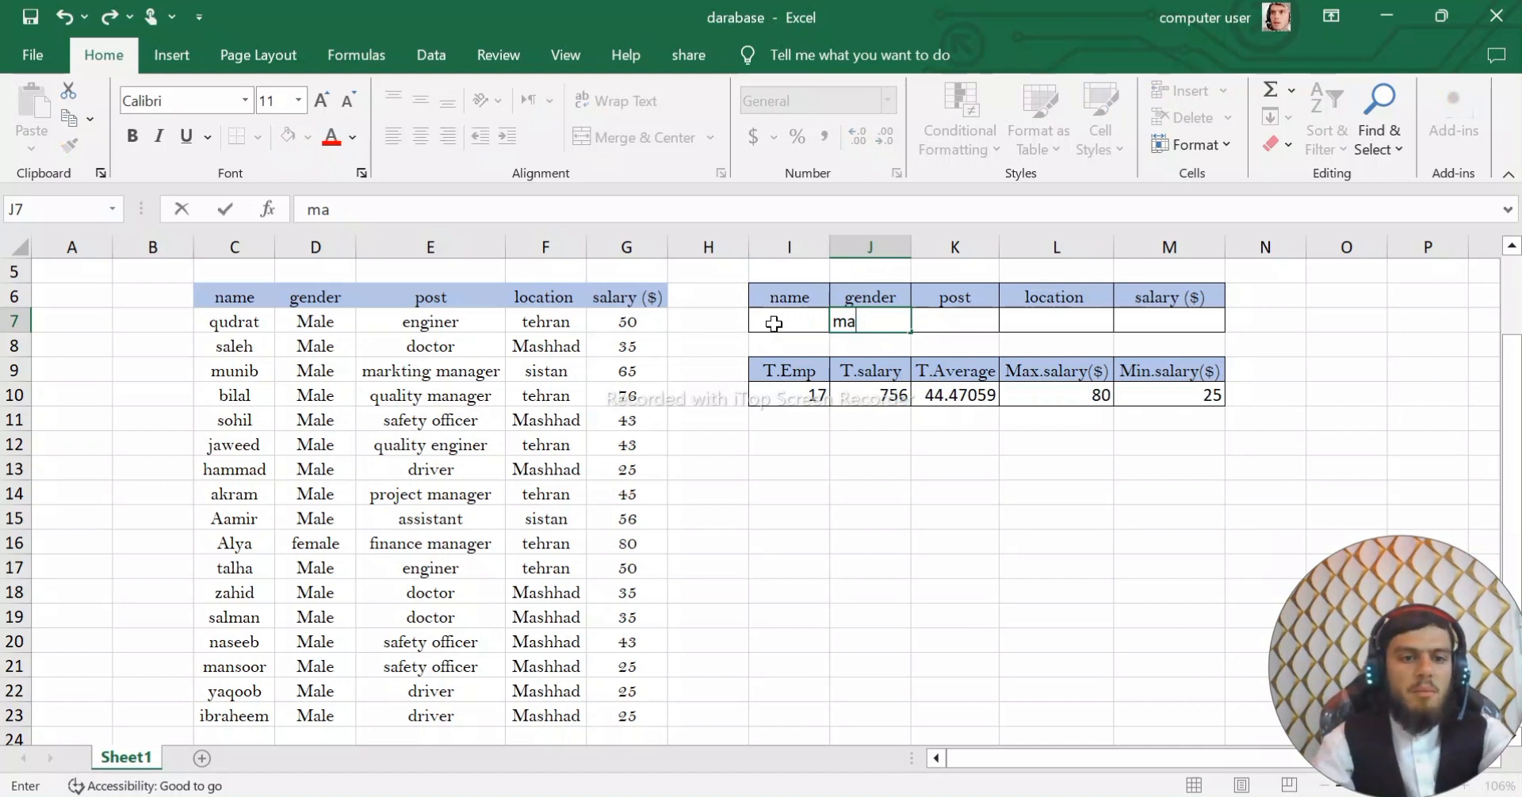
pyautogui.write('le')
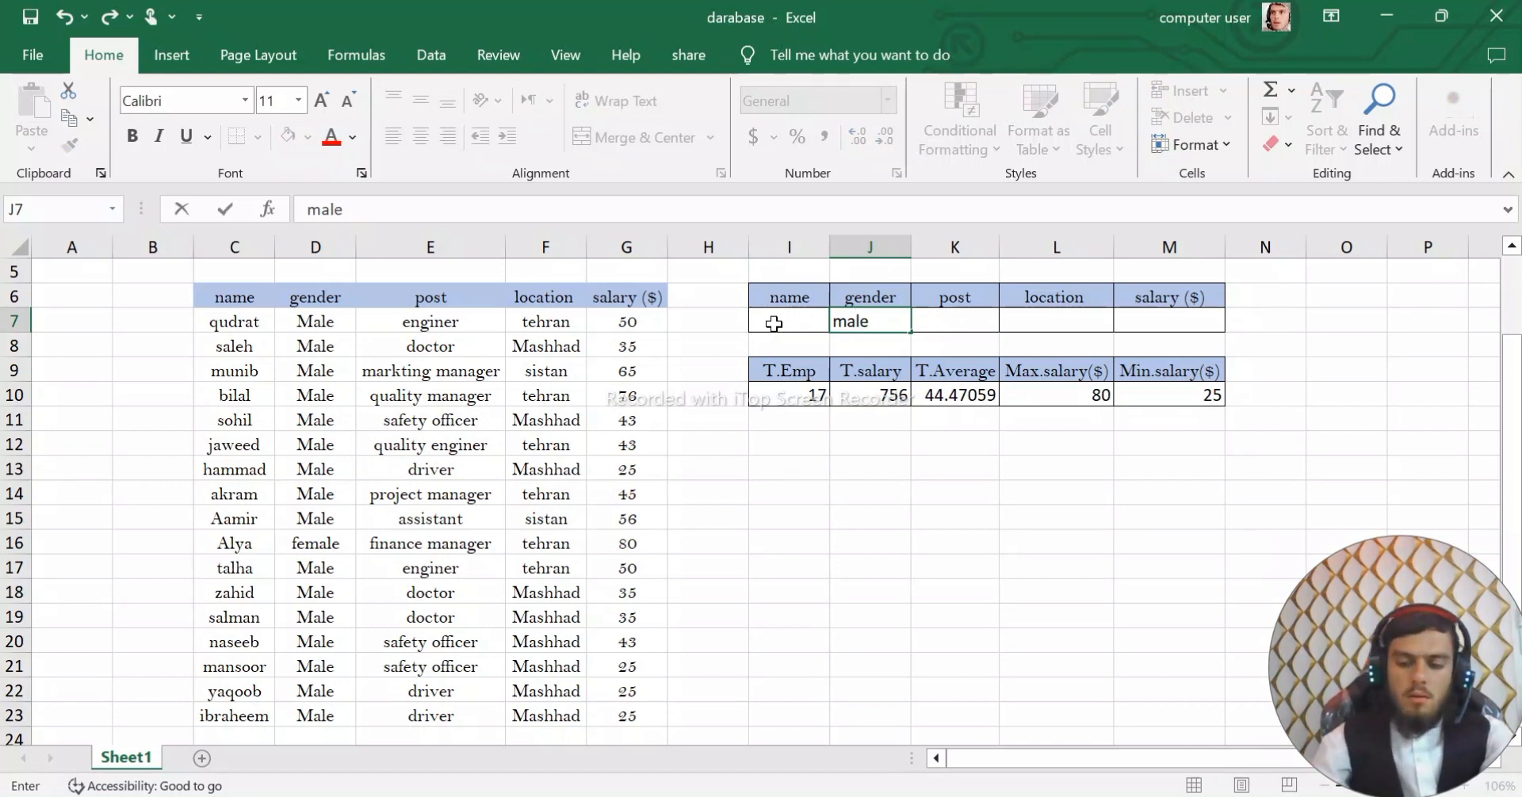
pyautogui.press('Return')
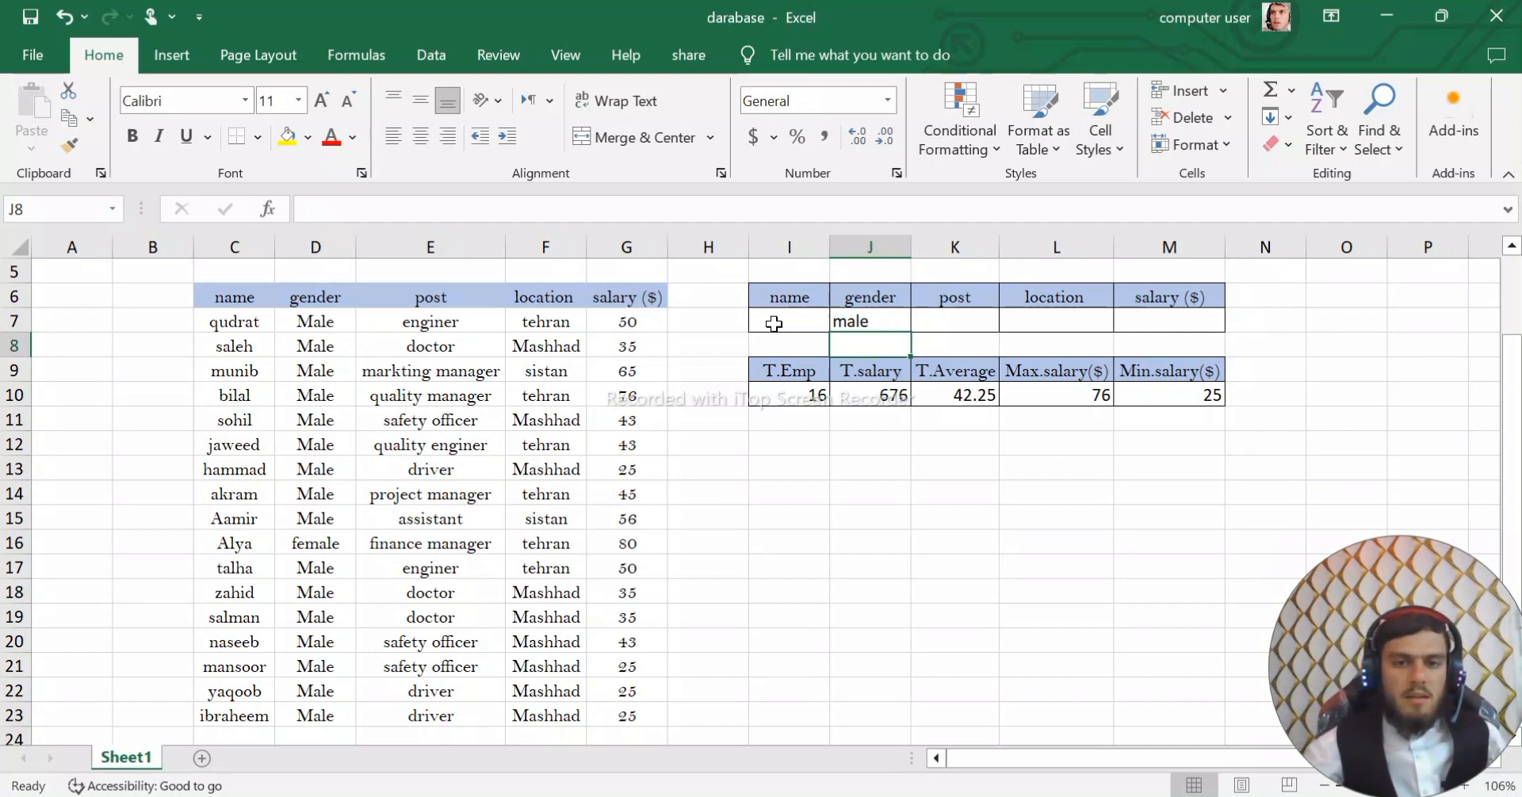
# Examine the formulas for employee count, total, average, maximum and minimum salary in I10 to M10
pyautogui.click(801, 397)
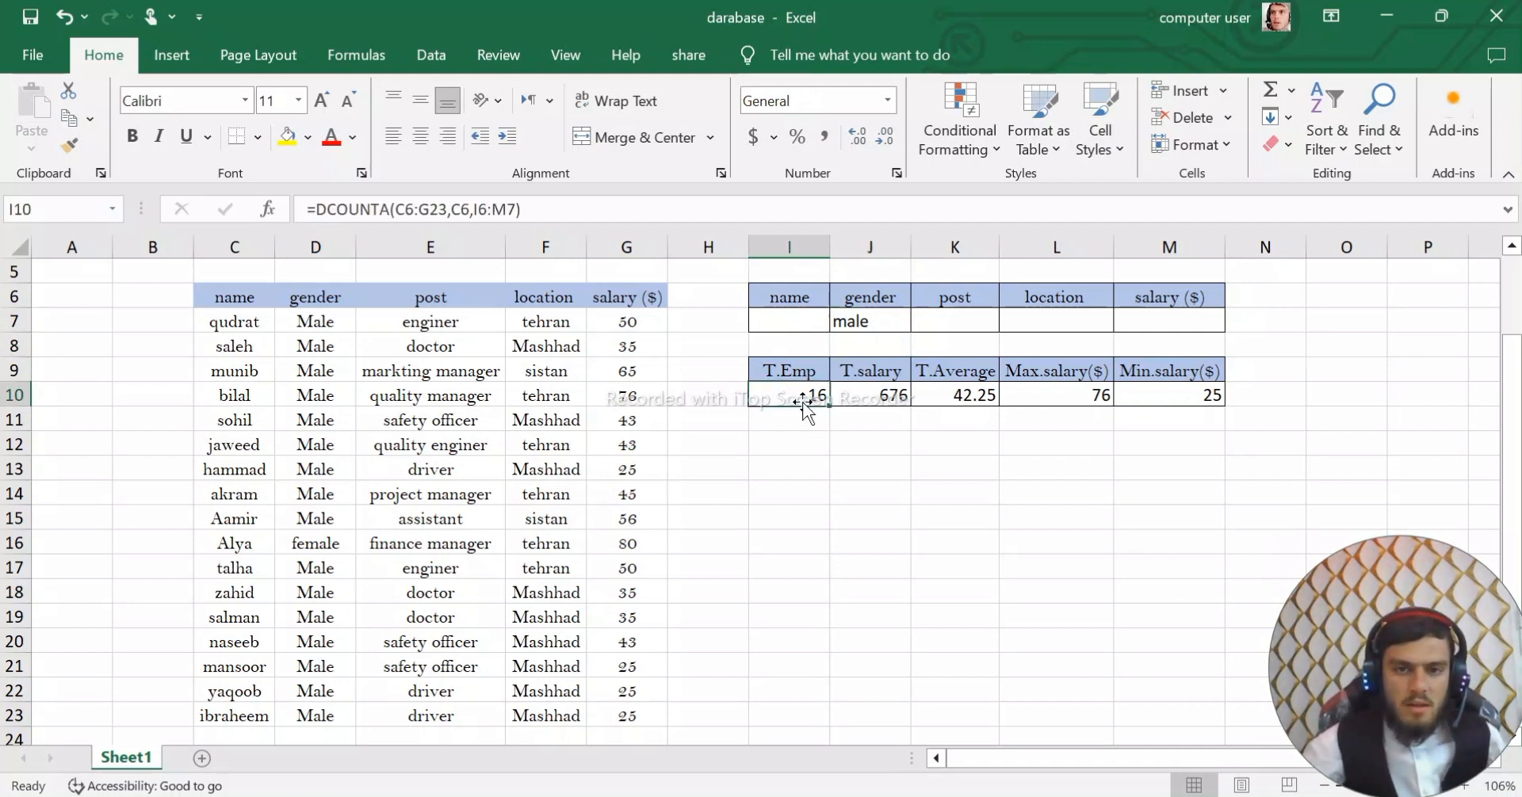
pyautogui.click(864, 392)
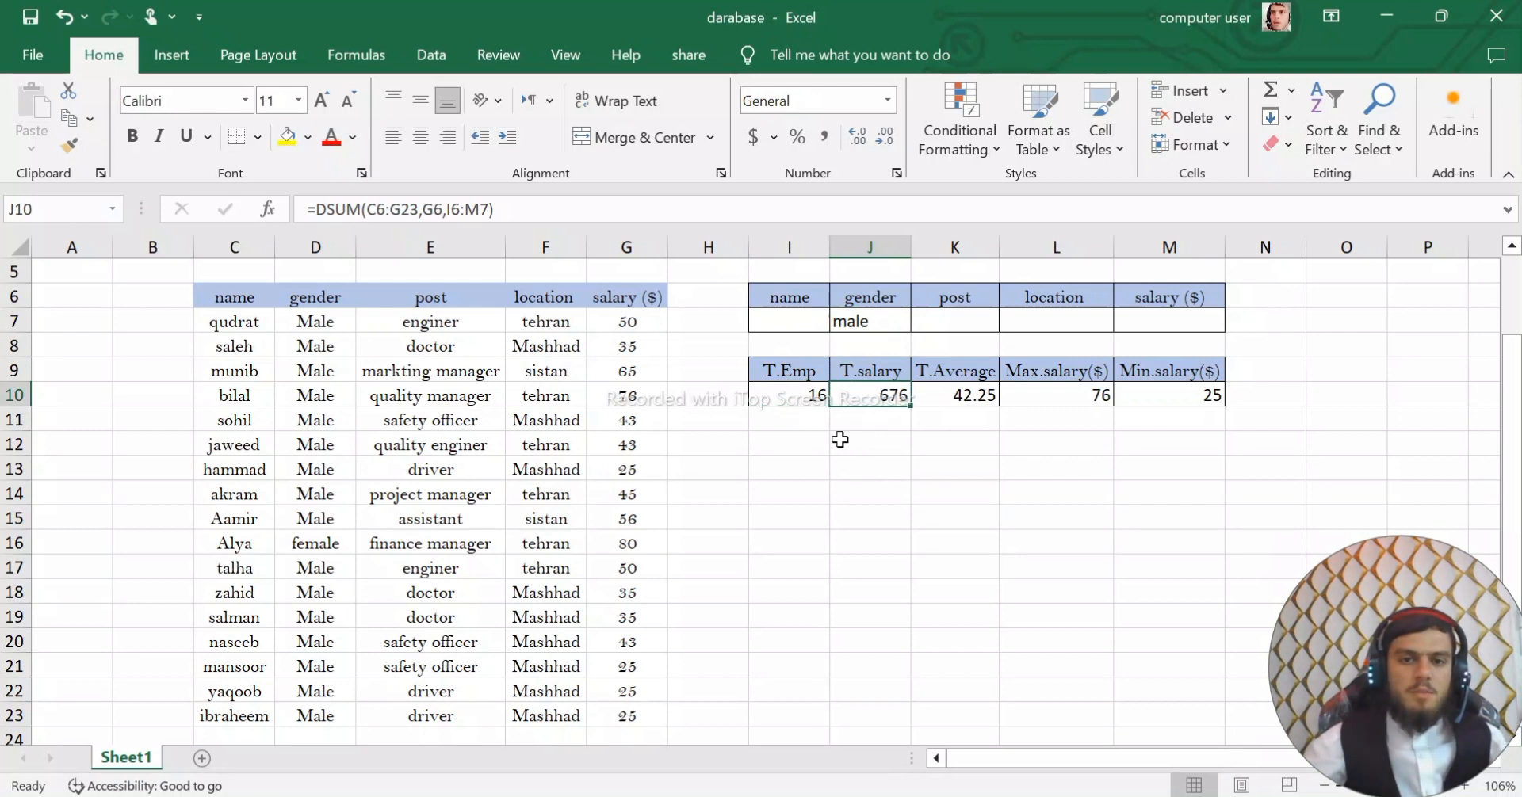
pyautogui.click(975, 392)
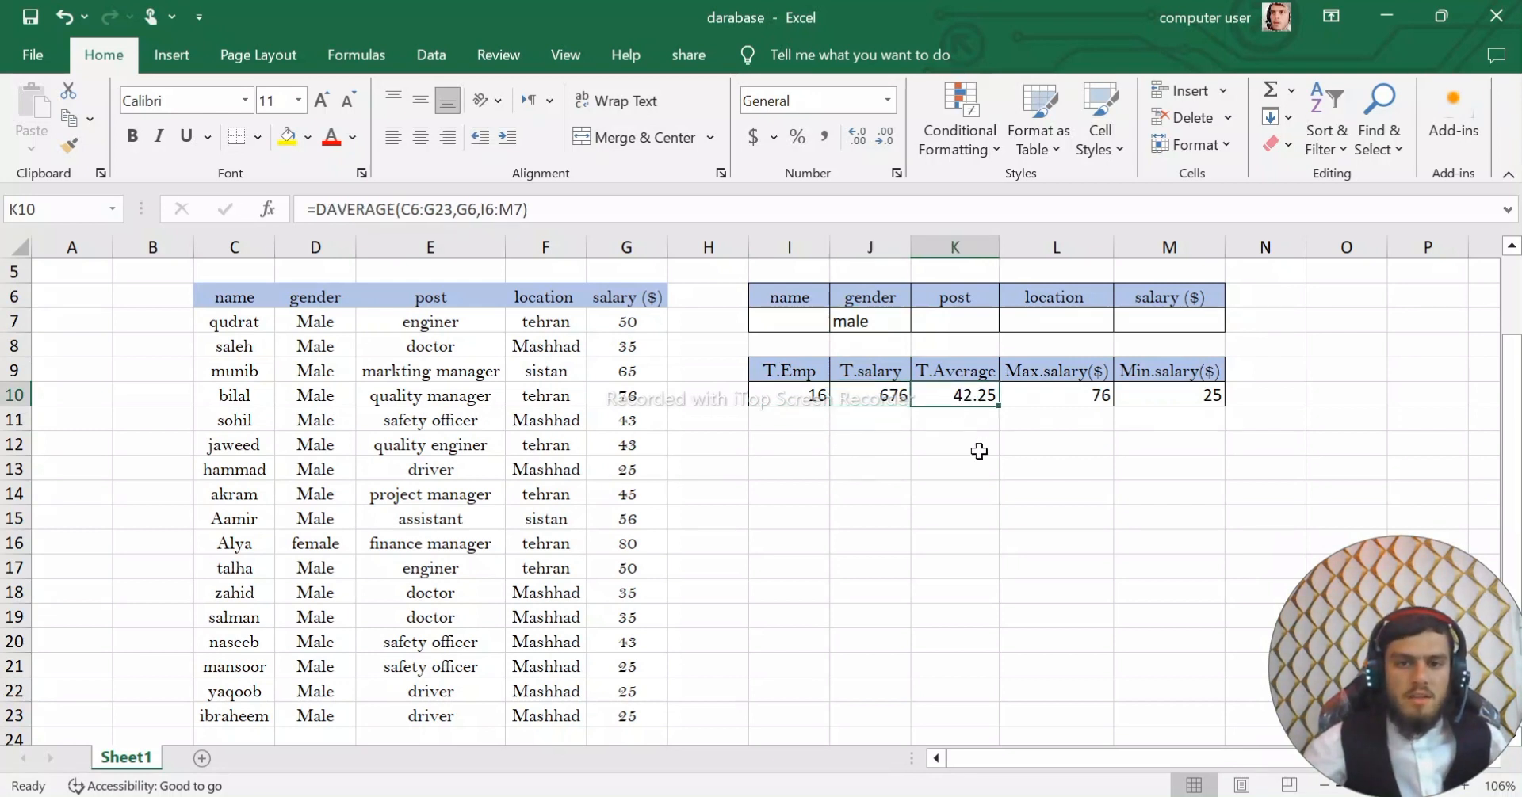
pyautogui.click(1062, 398)
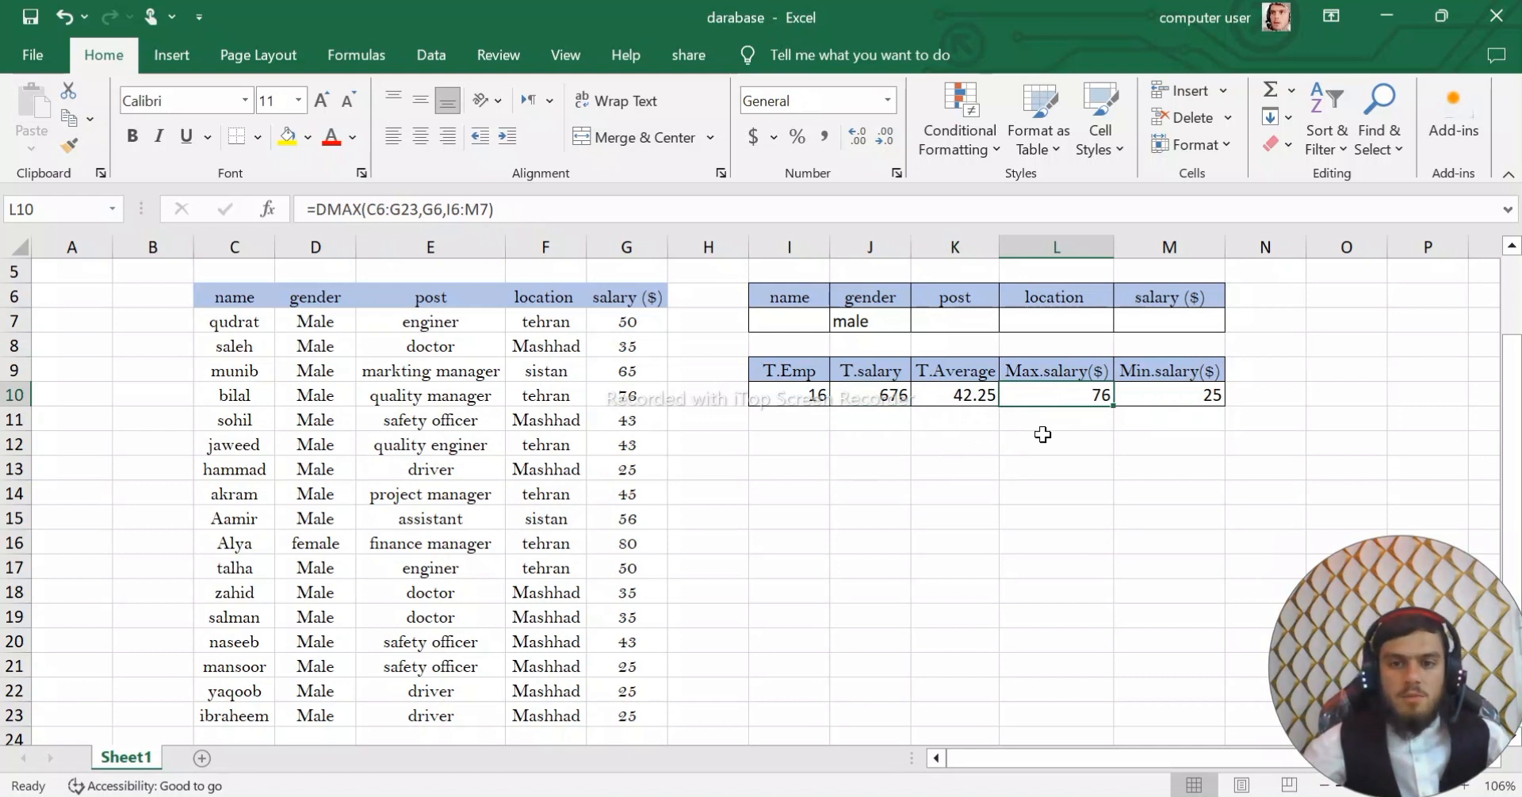
pyautogui.click(1156, 400)
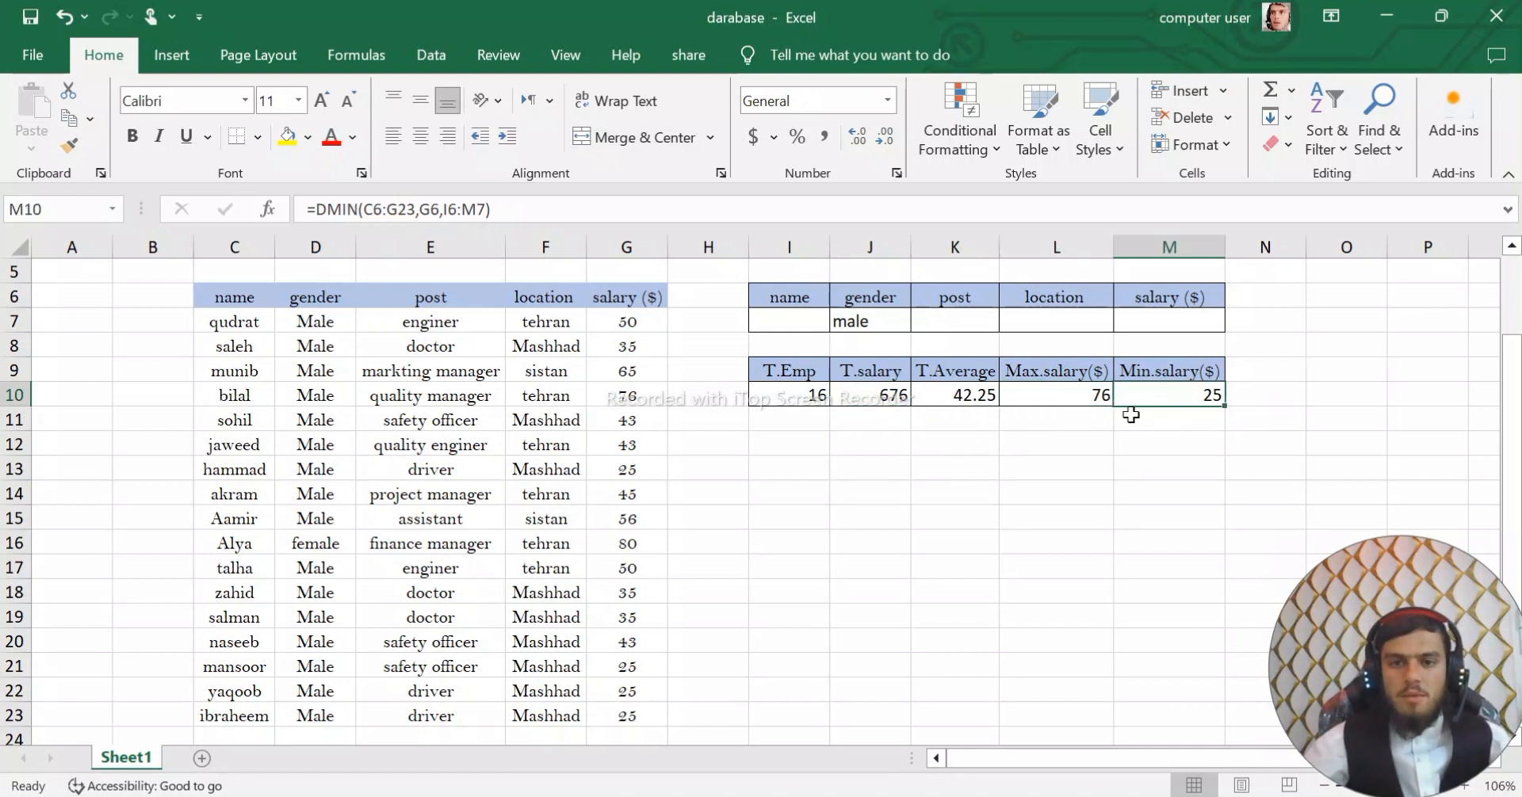
pyautogui.click(971, 437)
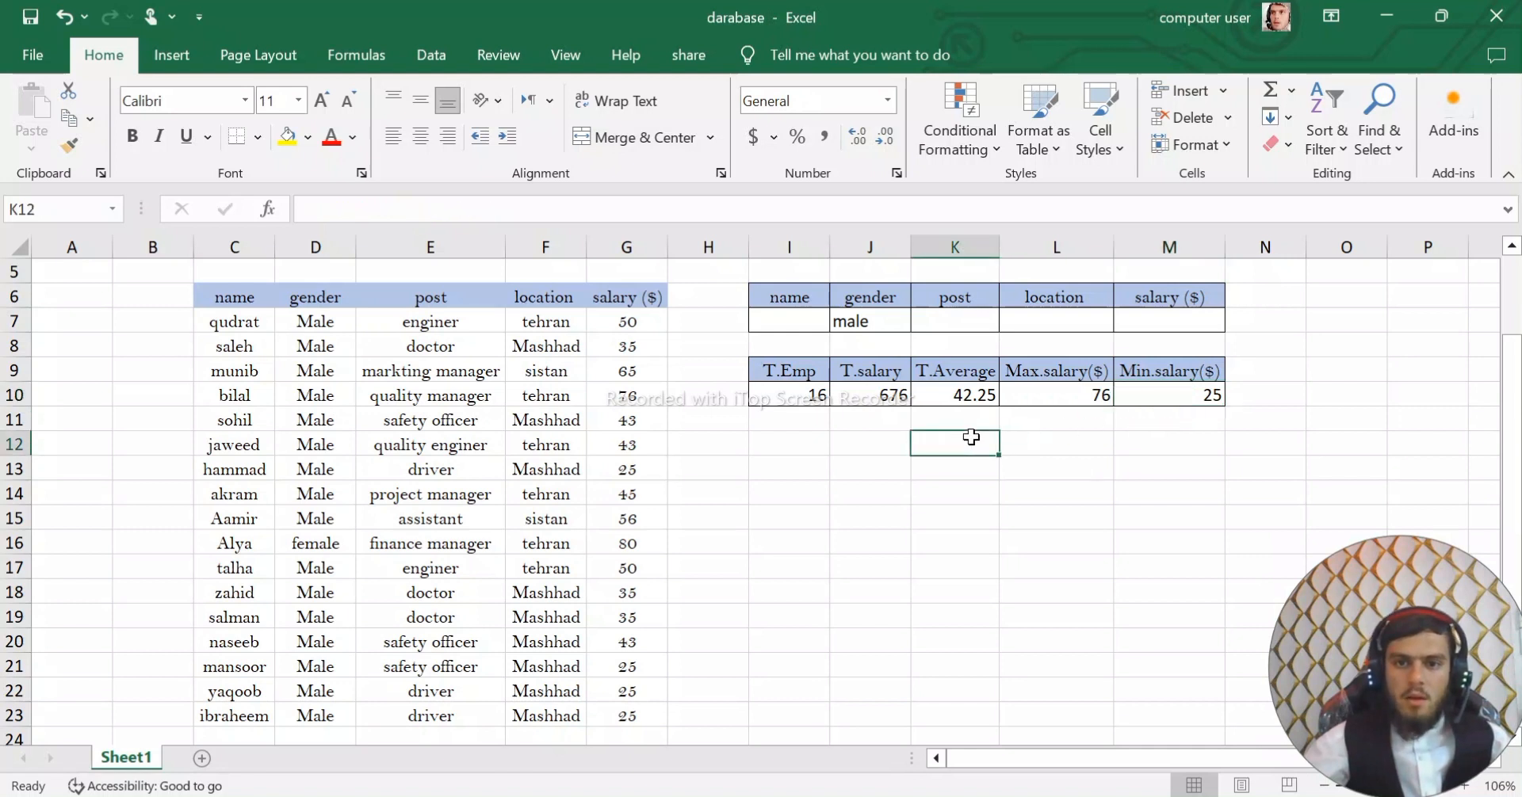
# Clear the gender criterion in J7 and enter doctor as the post criterion in K7
pyautogui.click(879, 325)
pyautogui.press('Delete')
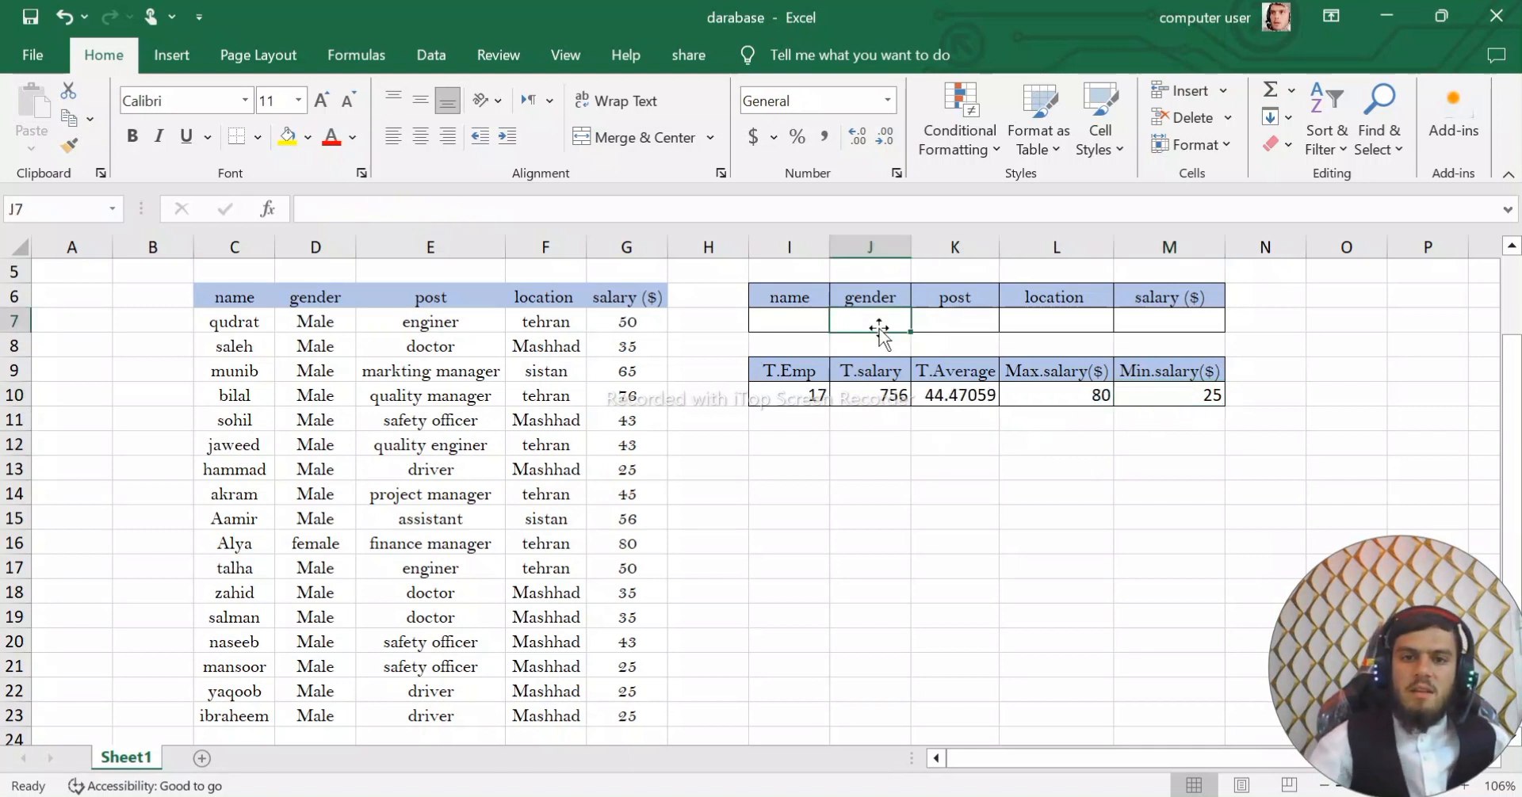
pyautogui.press('Right')
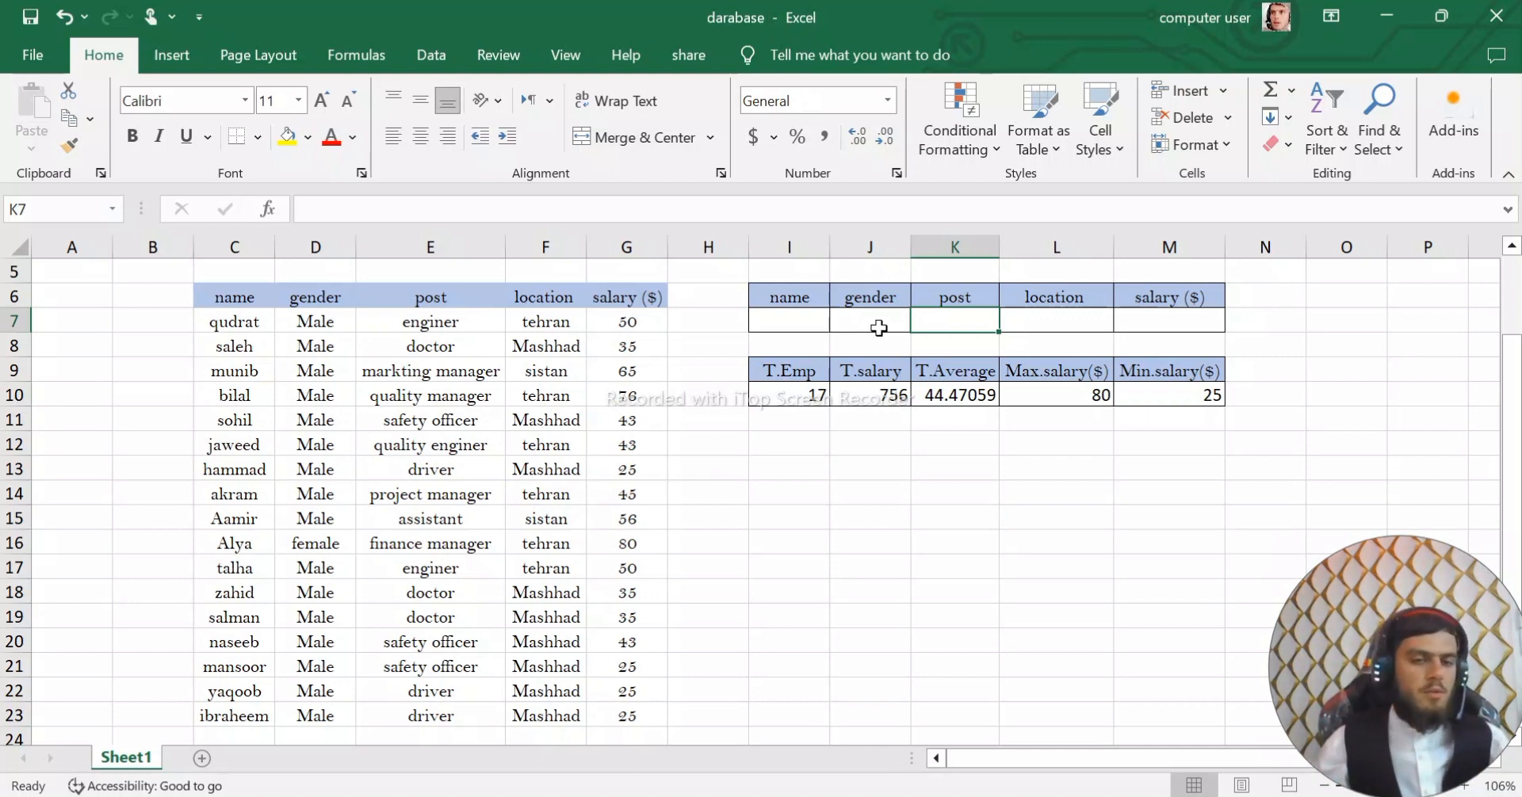
pyautogui.write('do')
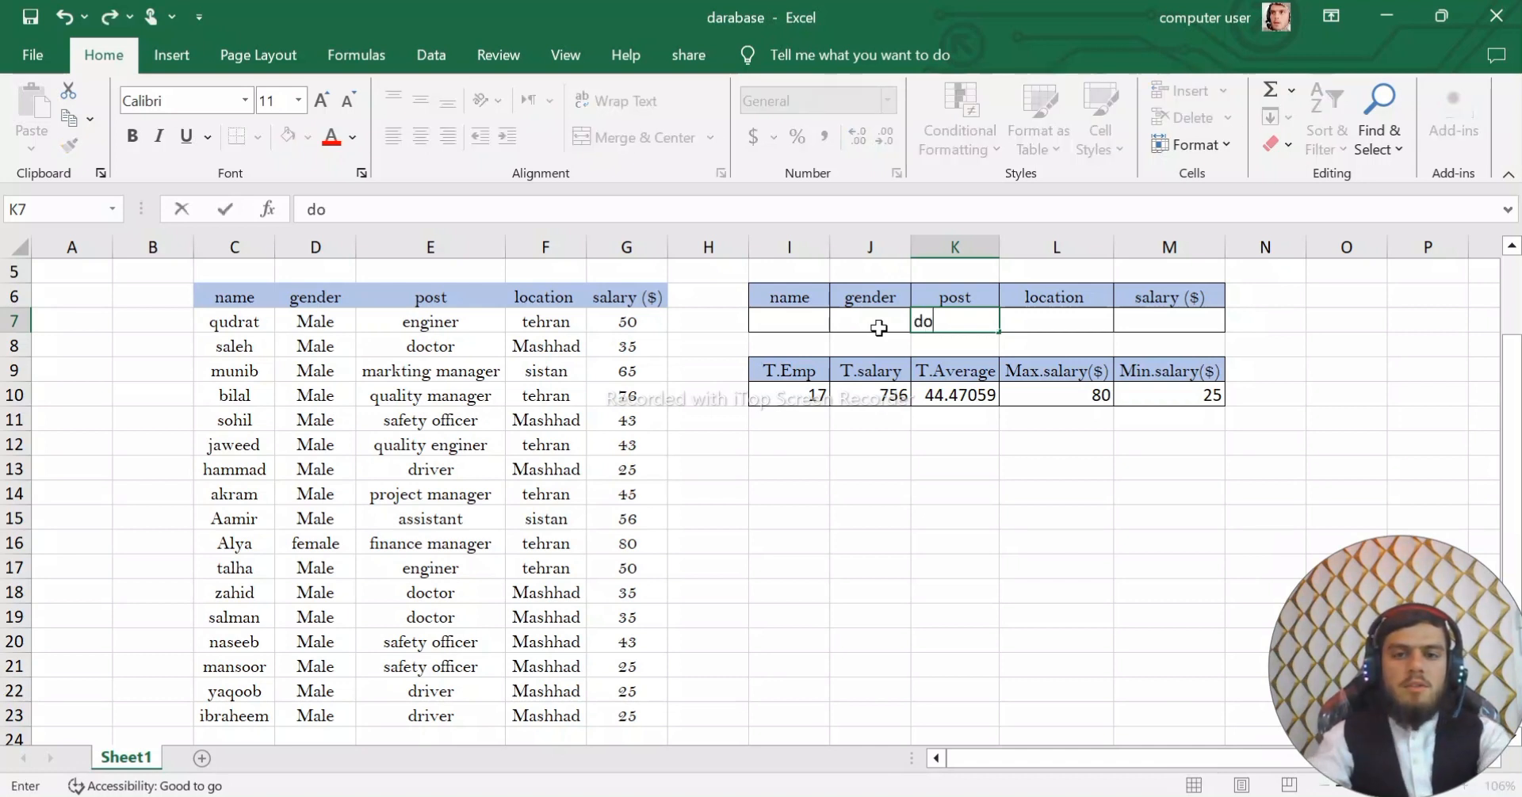
pyautogui.write('c')
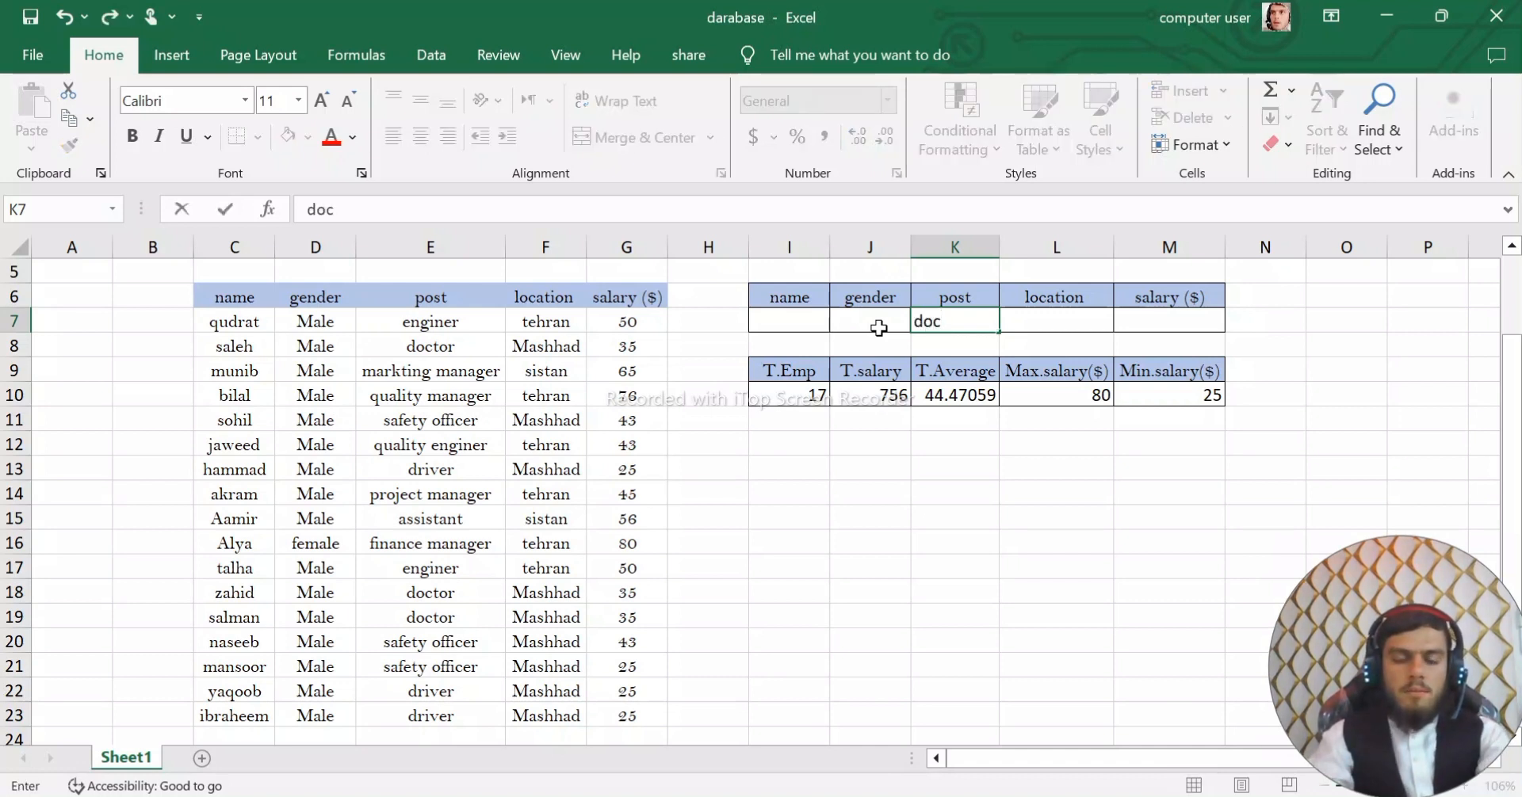
pyautogui.write('to')
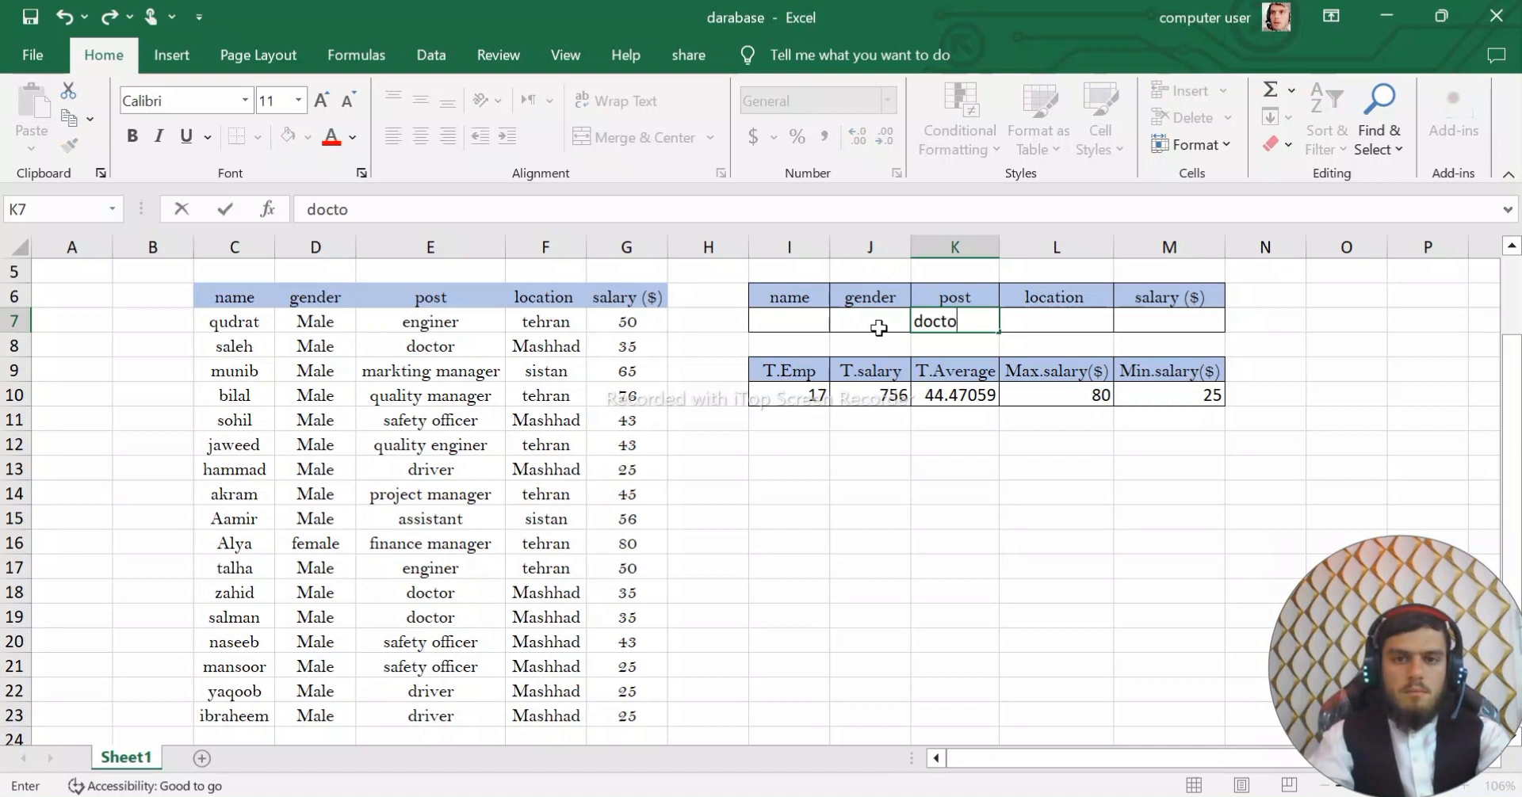
pyautogui.write('r')
pyautogui.press('Return')
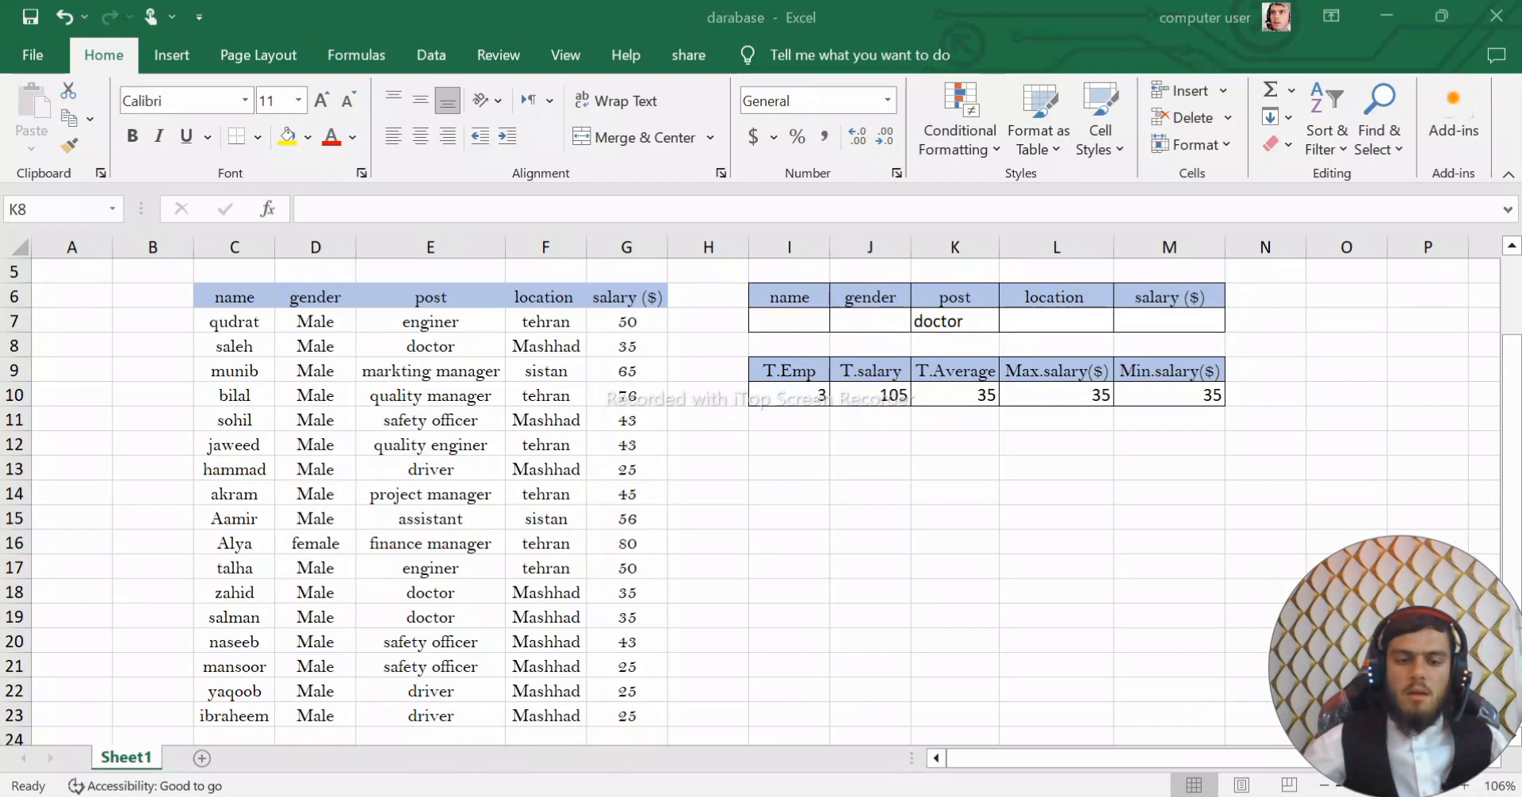
# Check the maximum and minimum salary formulas in row 10 and clear the post criterion in K7
pyautogui.click(1071, 389)
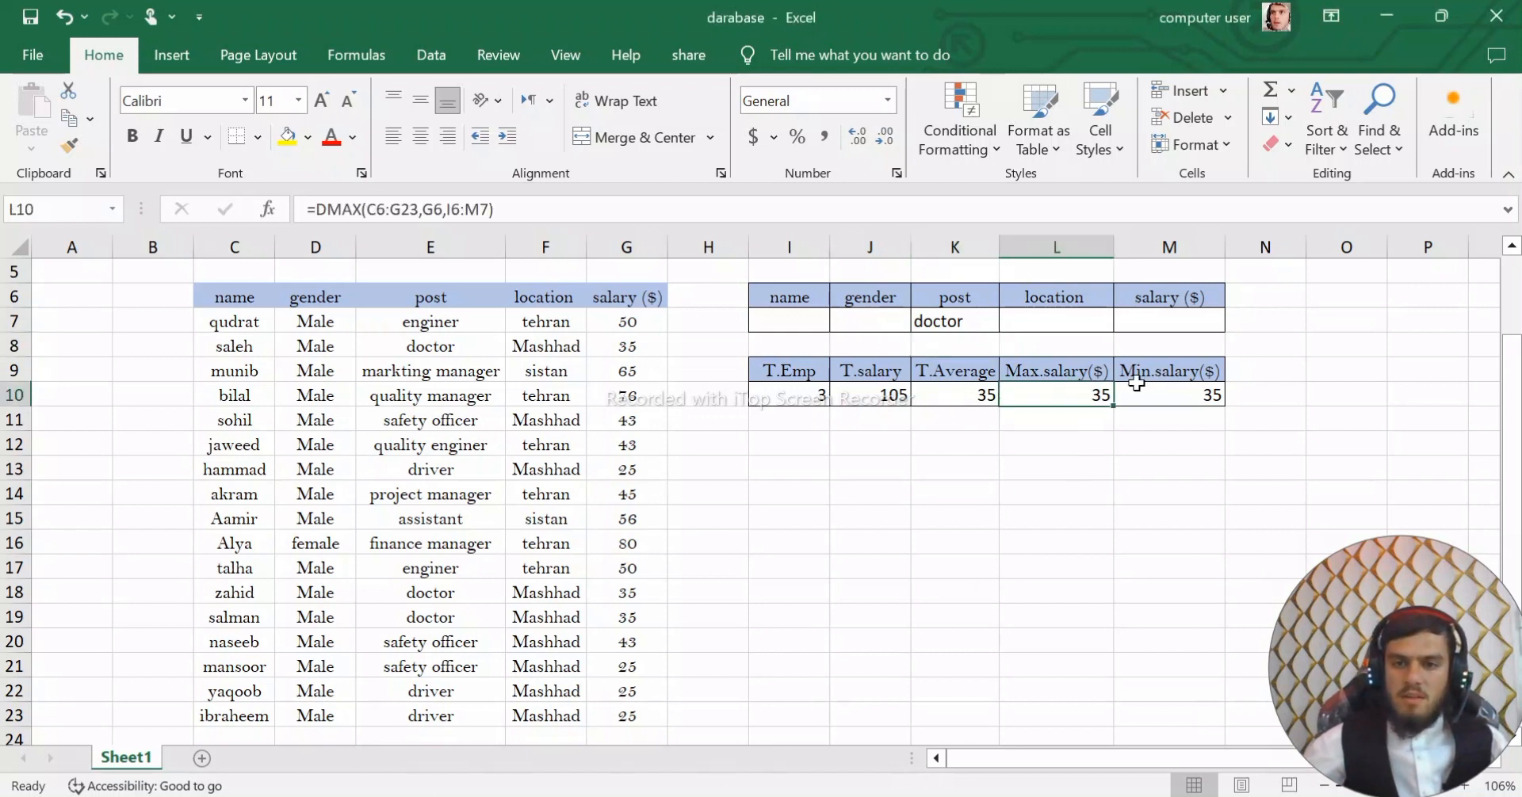
pyautogui.click(1165, 396)
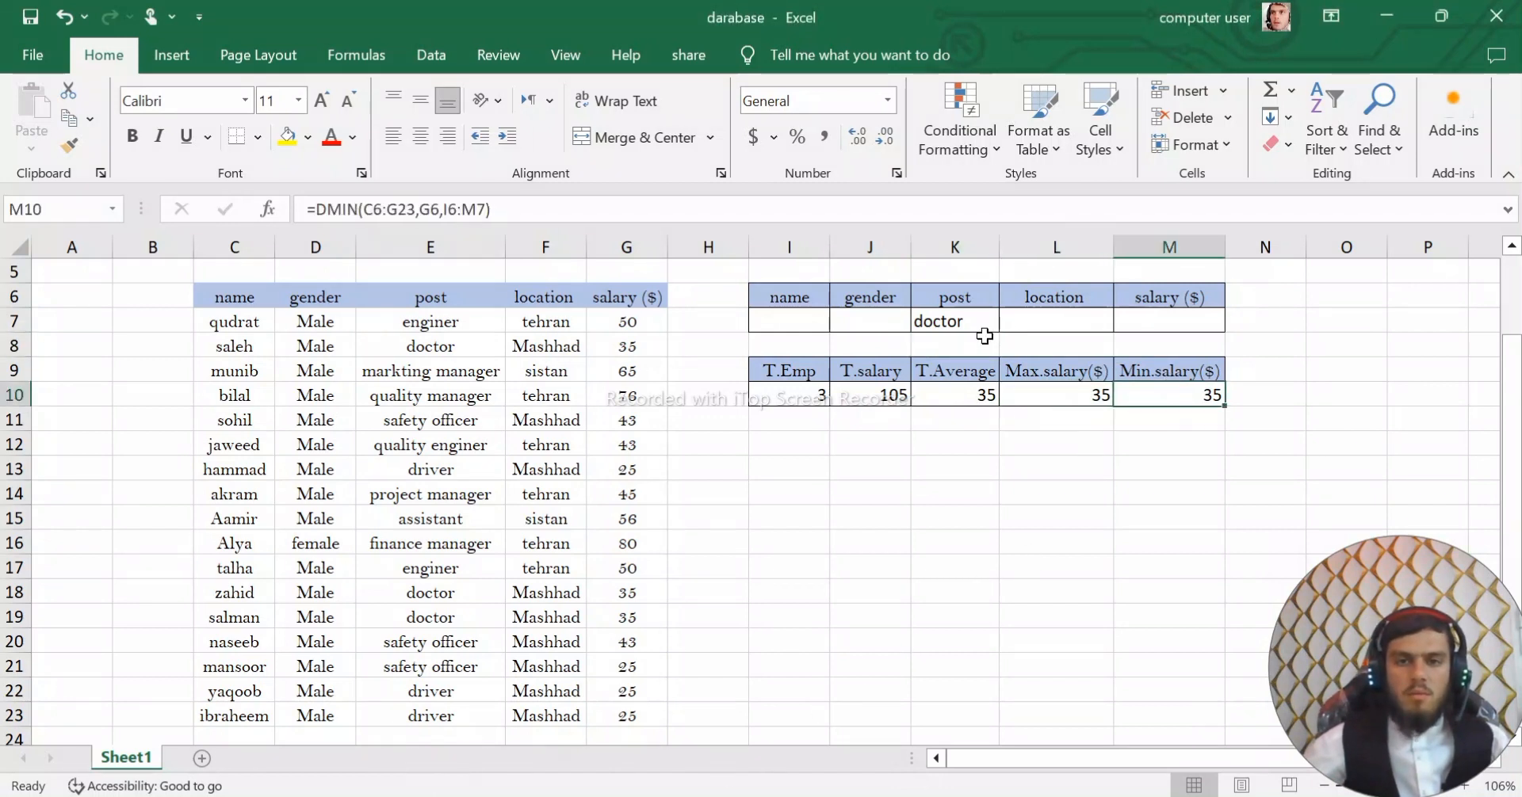
pyautogui.click(946, 326)
pyautogui.press('Delete')
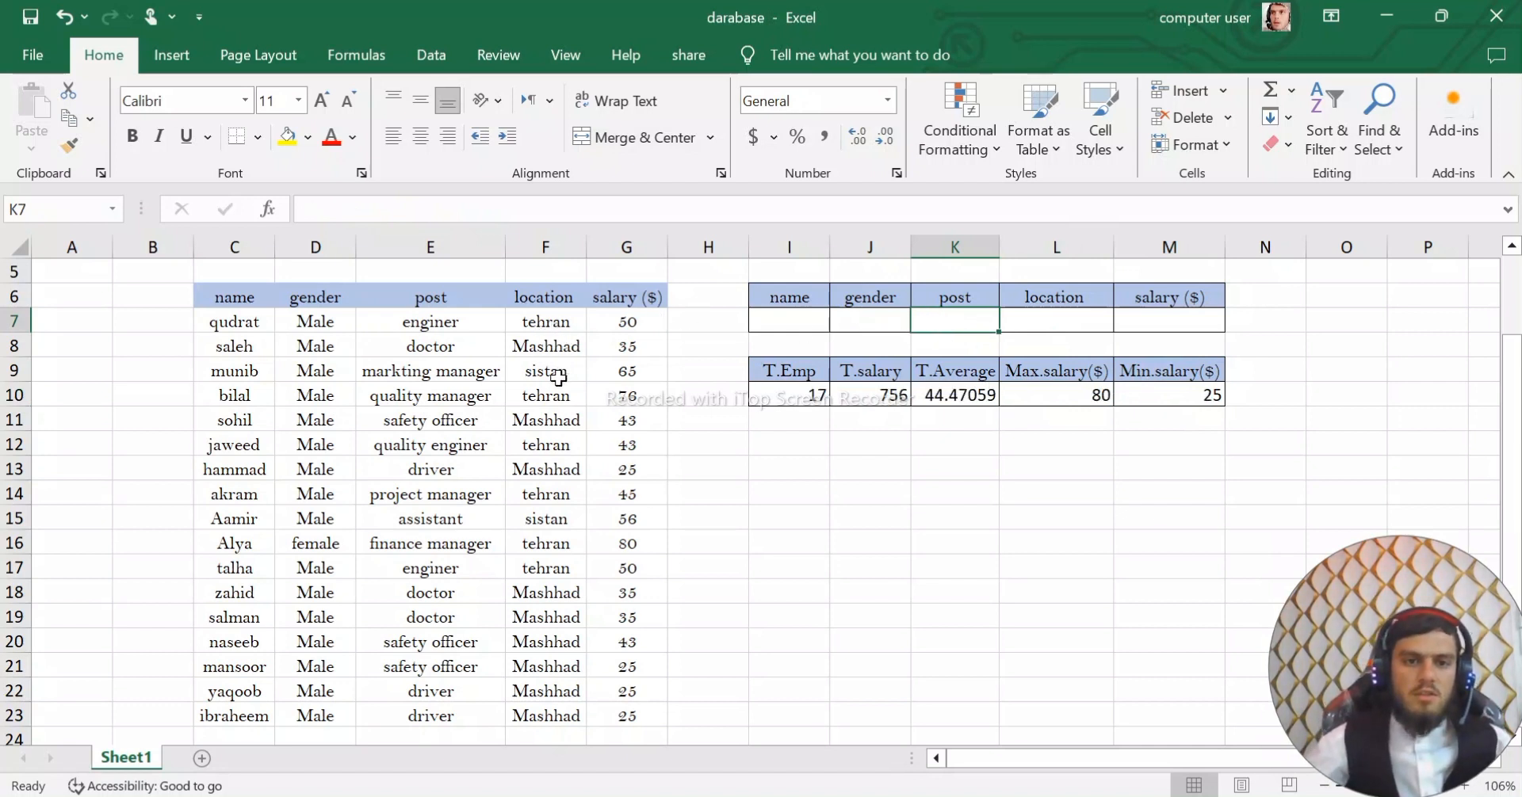
# Enter tehran as the location criterion in cell L7 and clear it again
pyautogui.click(1061, 325)
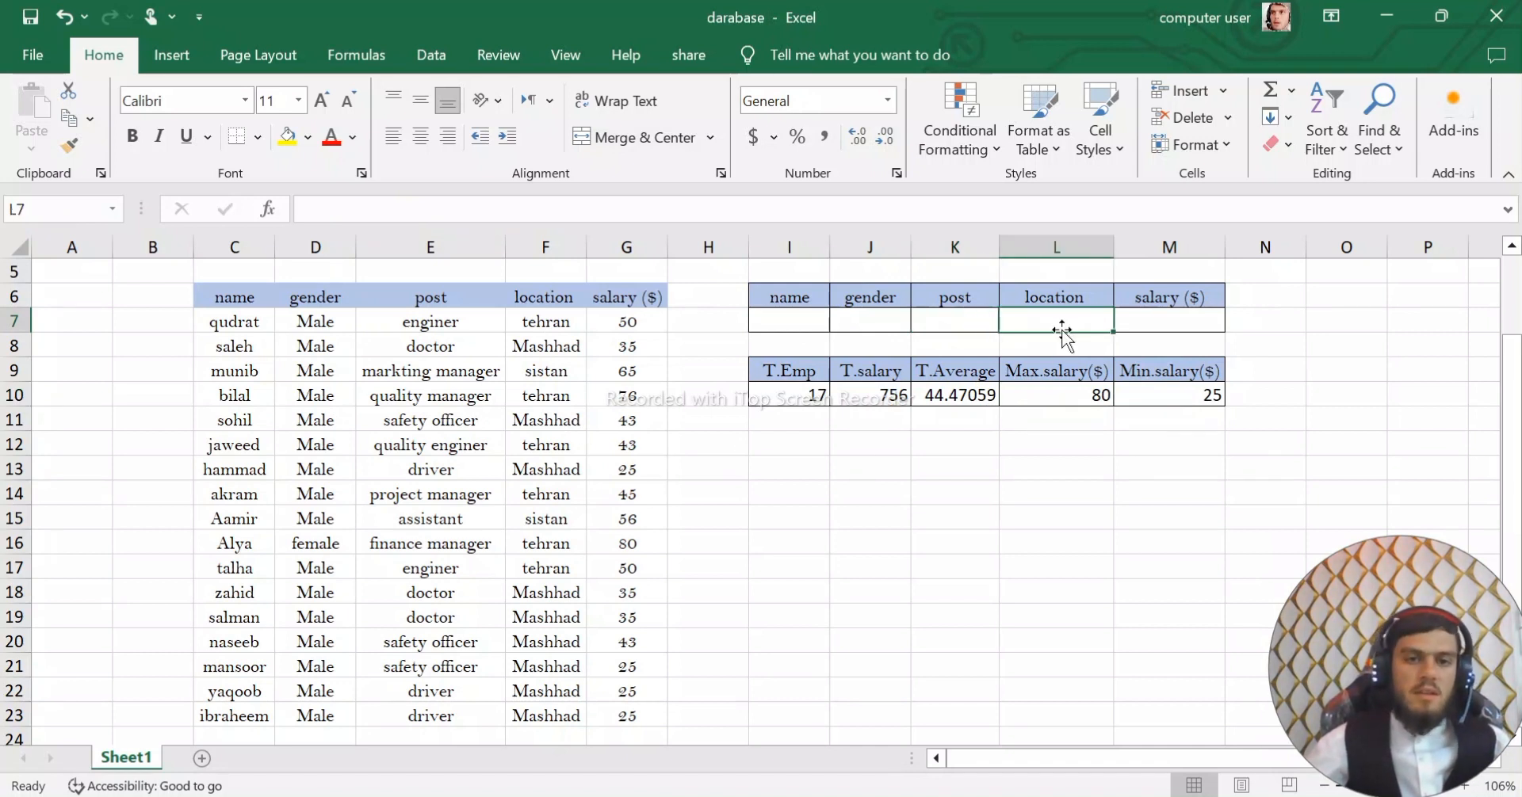
pyautogui.write('teh')
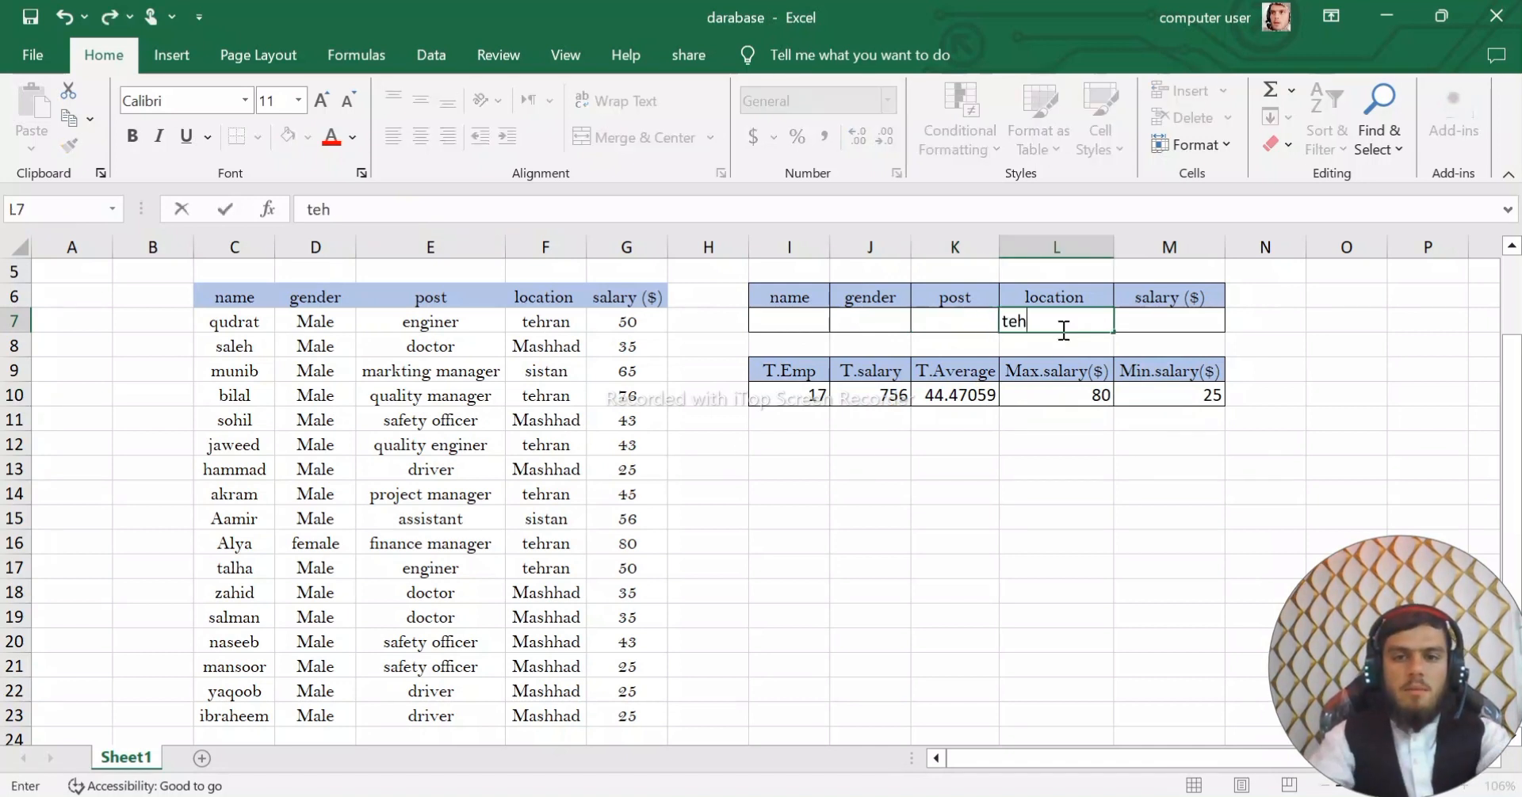
pyautogui.write('ran')
pyautogui.press('Return')
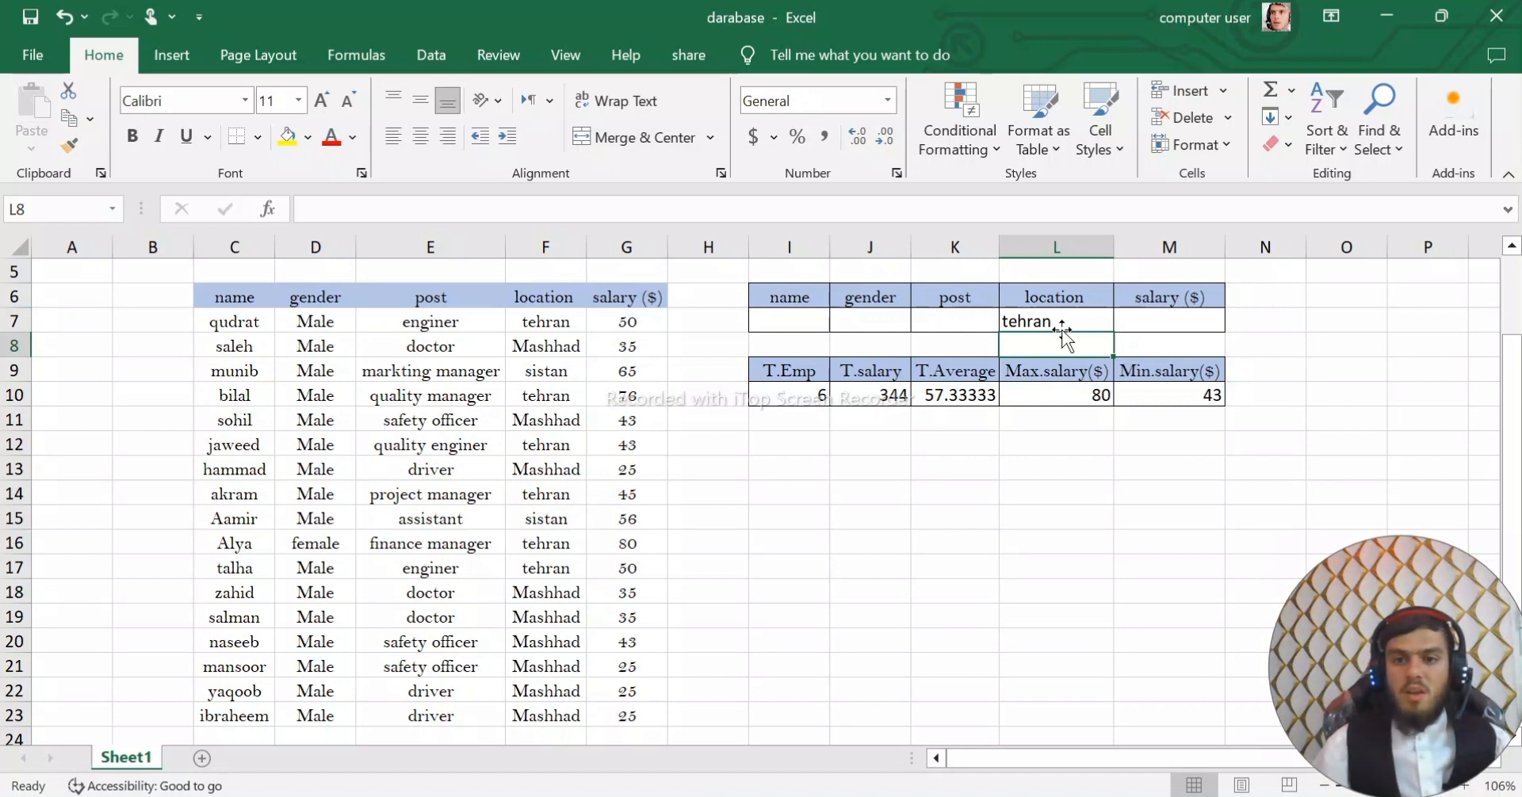
pyautogui.press('Up')
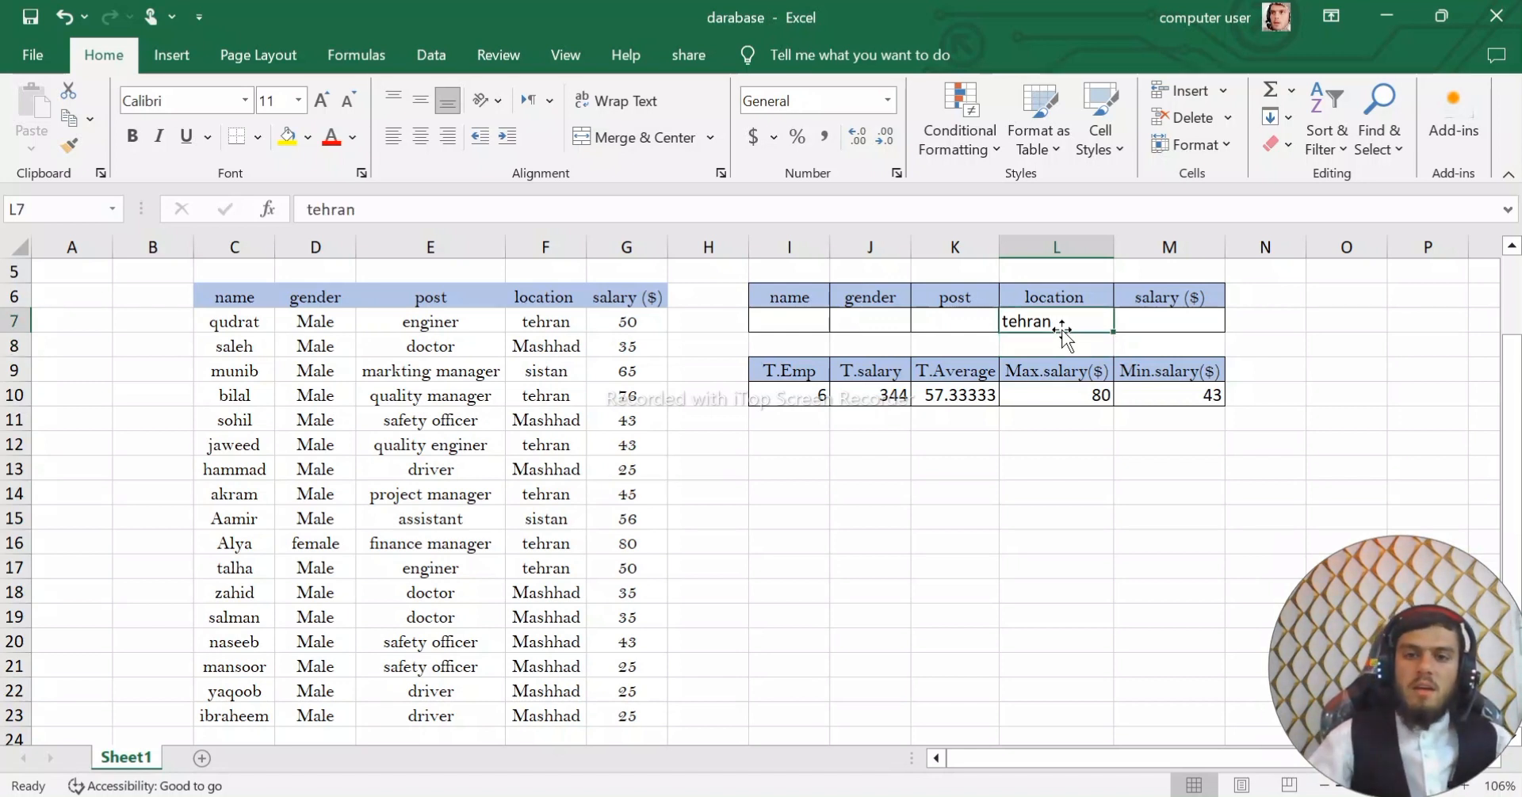
pyautogui.press('Delete')
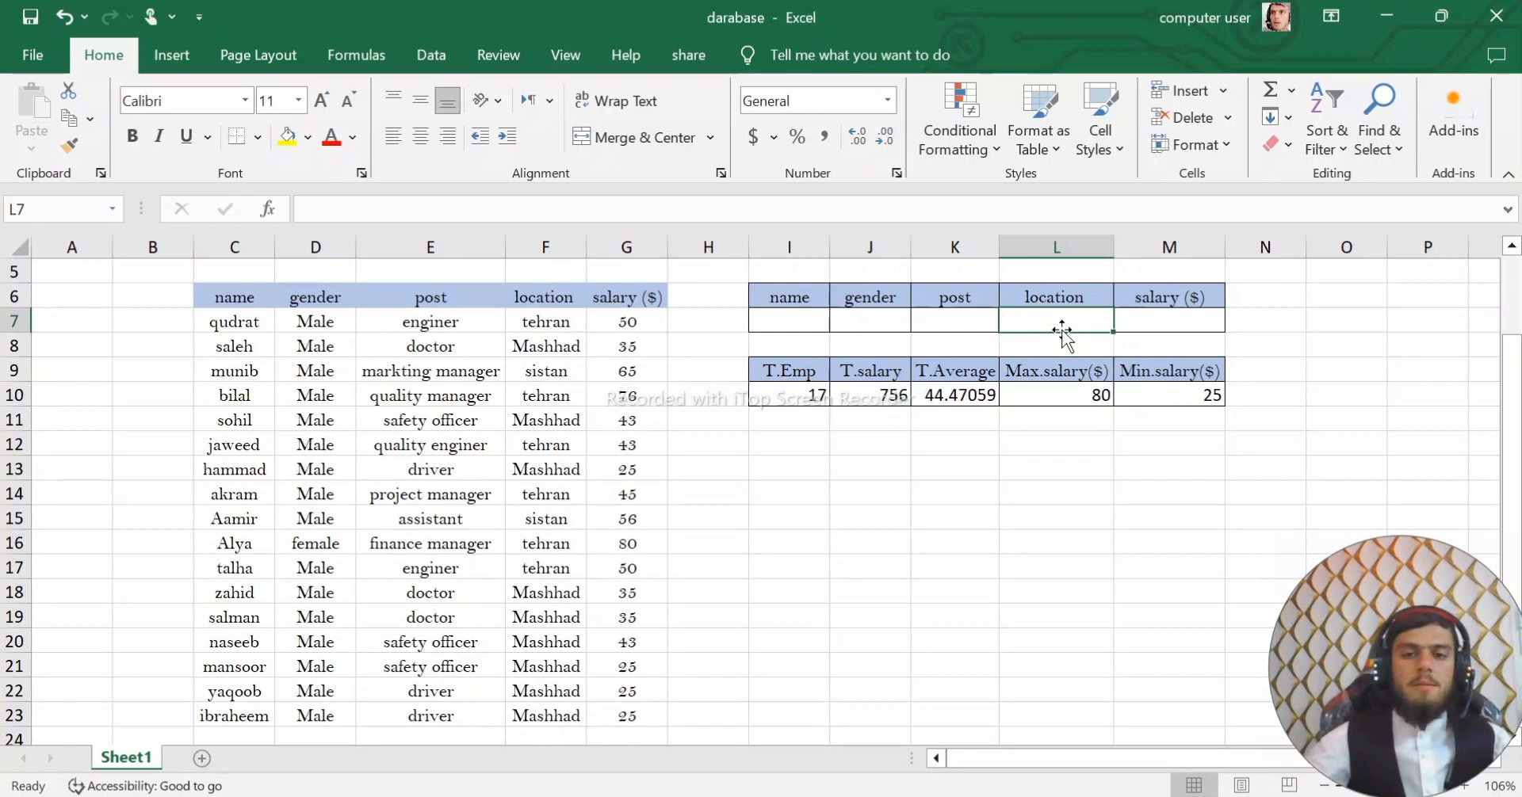
pyautogui.click(956, 544)
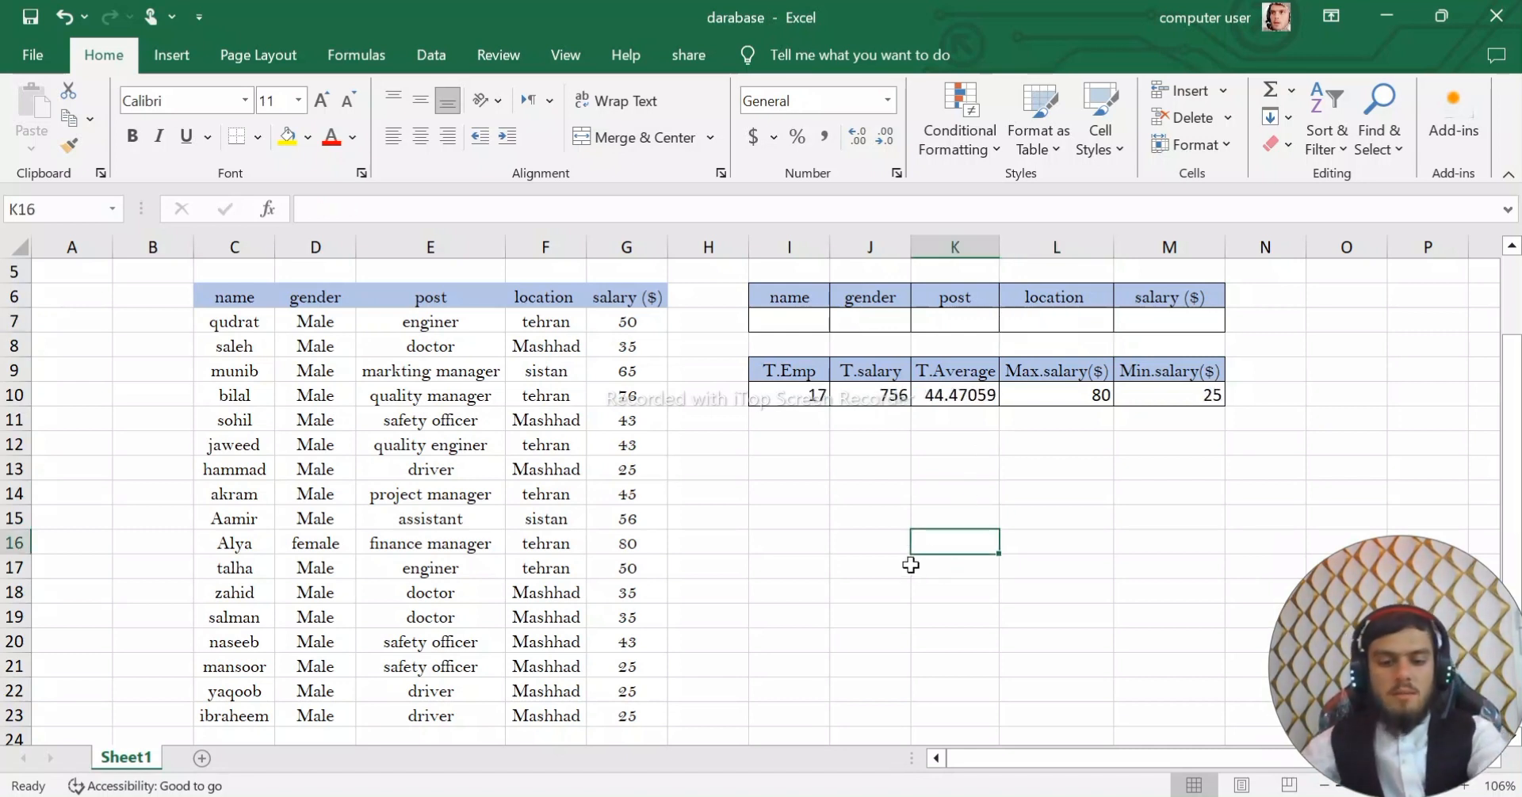
# Create a new blank workbook and switch back to the darabase workbook
pyautogui.hotkey('ctrl', 'n')
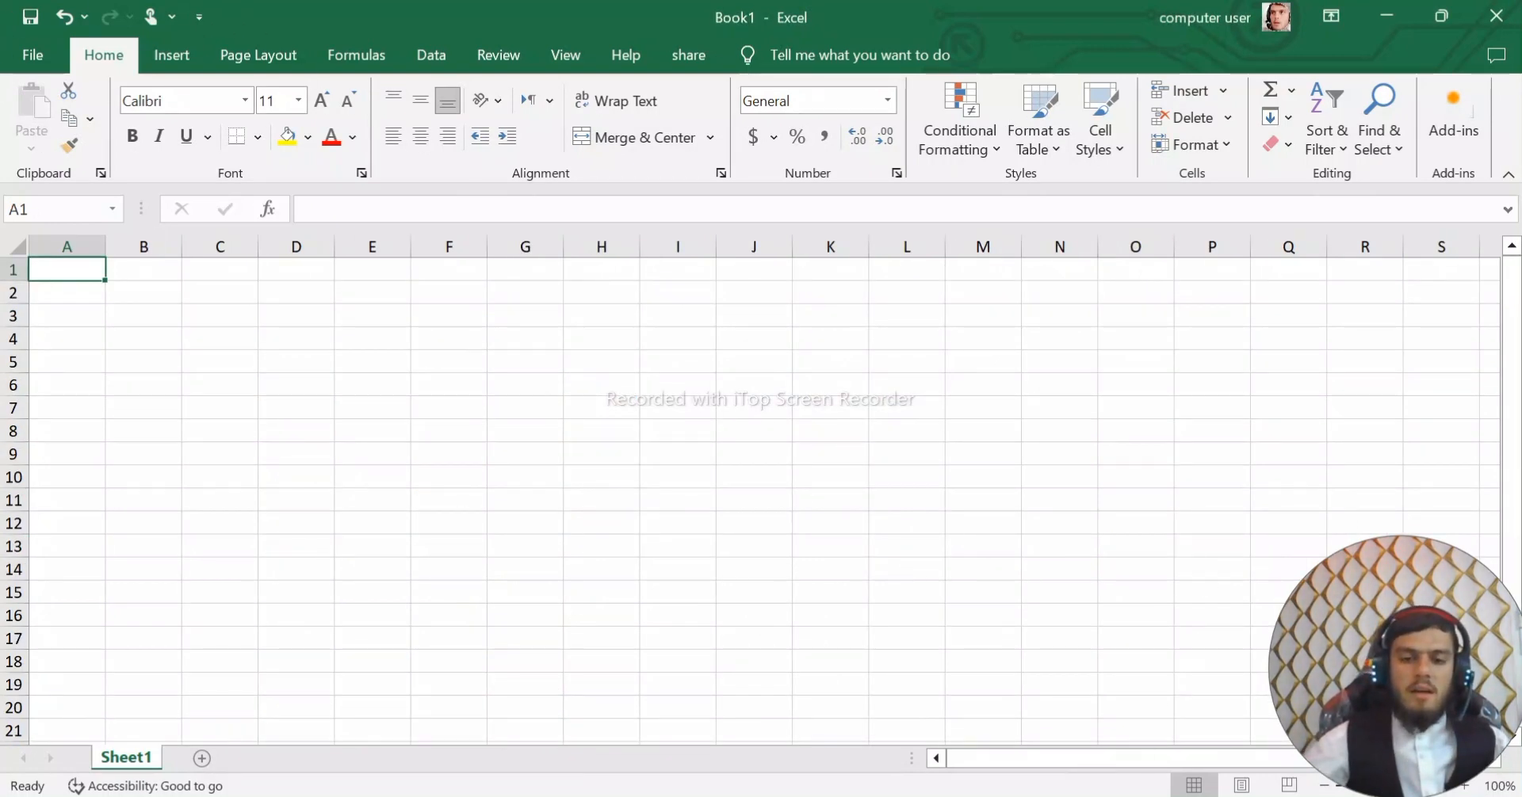
pyautogui.moveTo(916, 789)
pyautogui.click(872, 745)
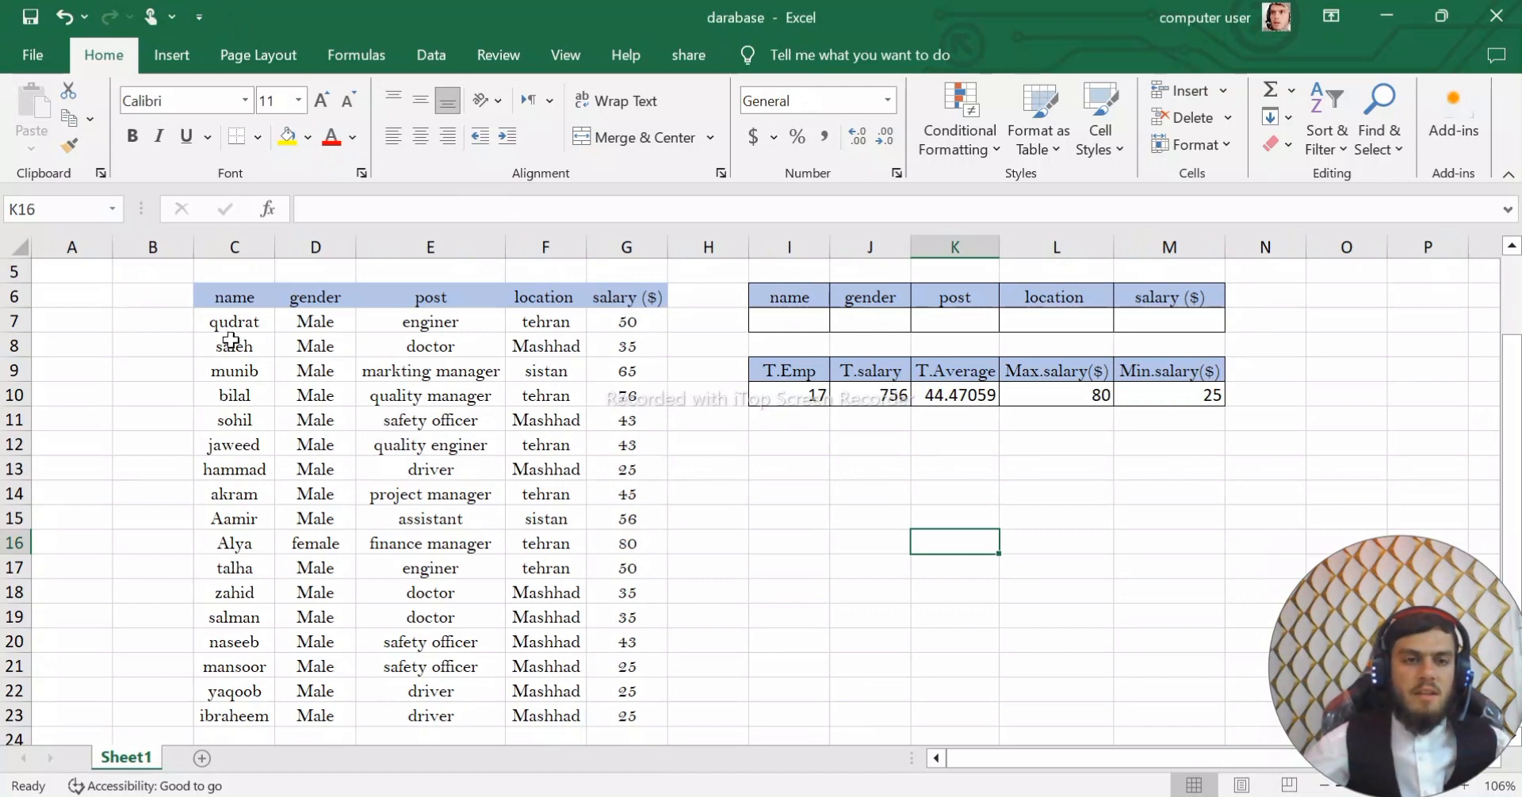
# Copy the employee table C6:G23 from the darabase workbook and paste it into Book1 starting at cell D4
pyautogui.moveTo(205, 297); pyautogui.dragTo(650, 664)
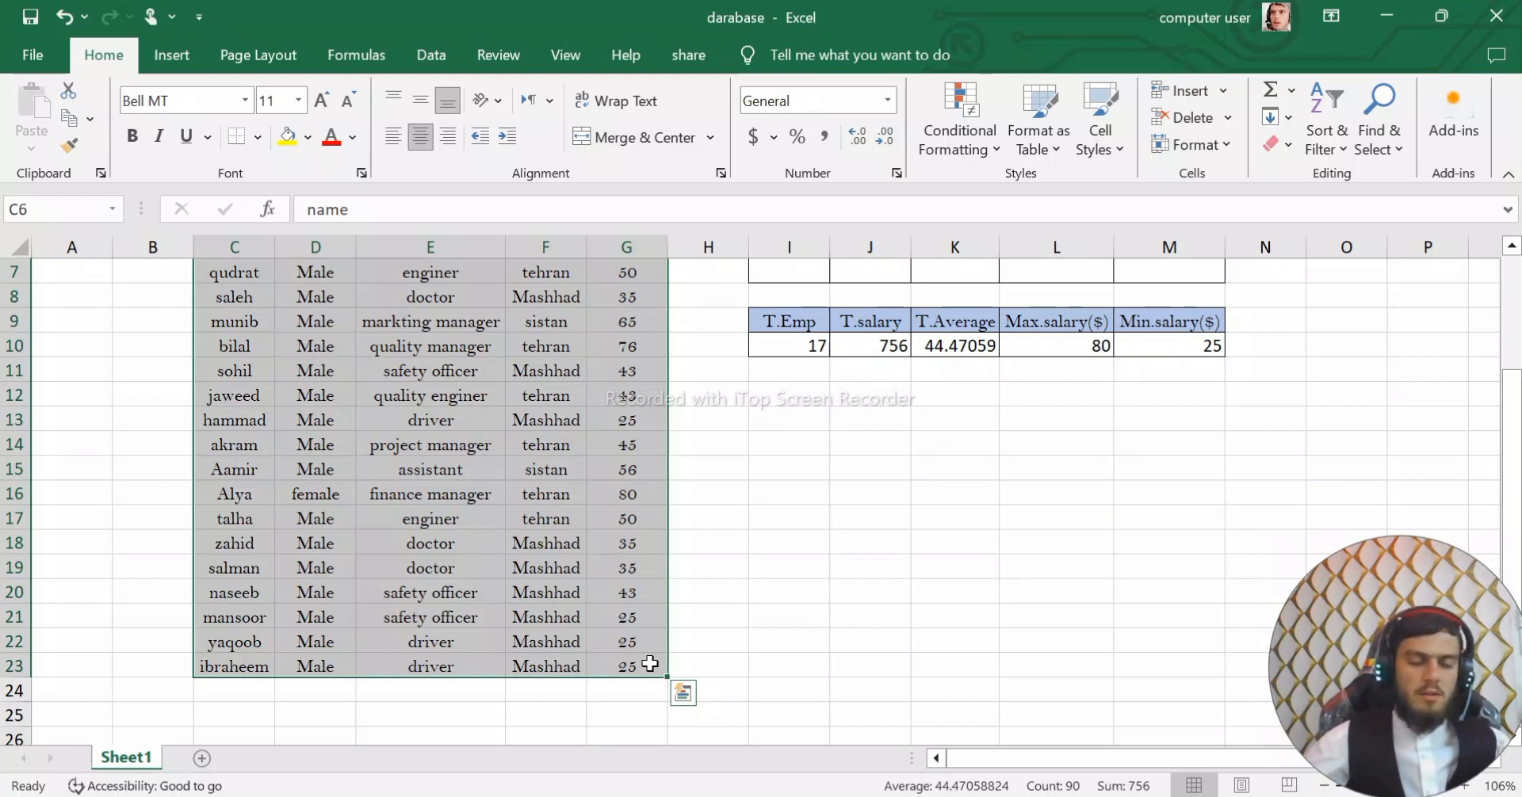
pyautogui.hotkey('ctrl', 'c')
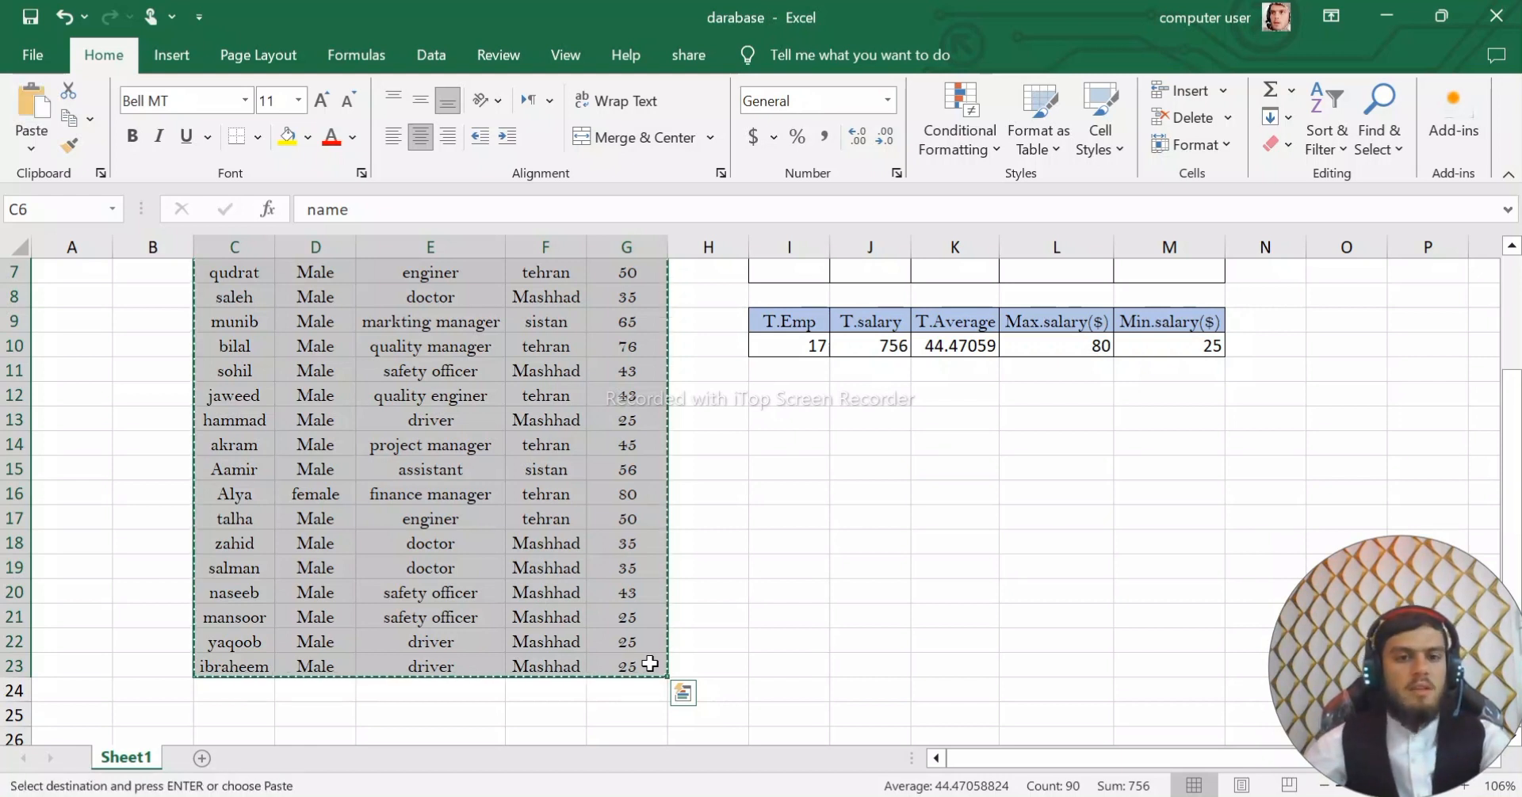
pyautogui.moveTo(975, 795)
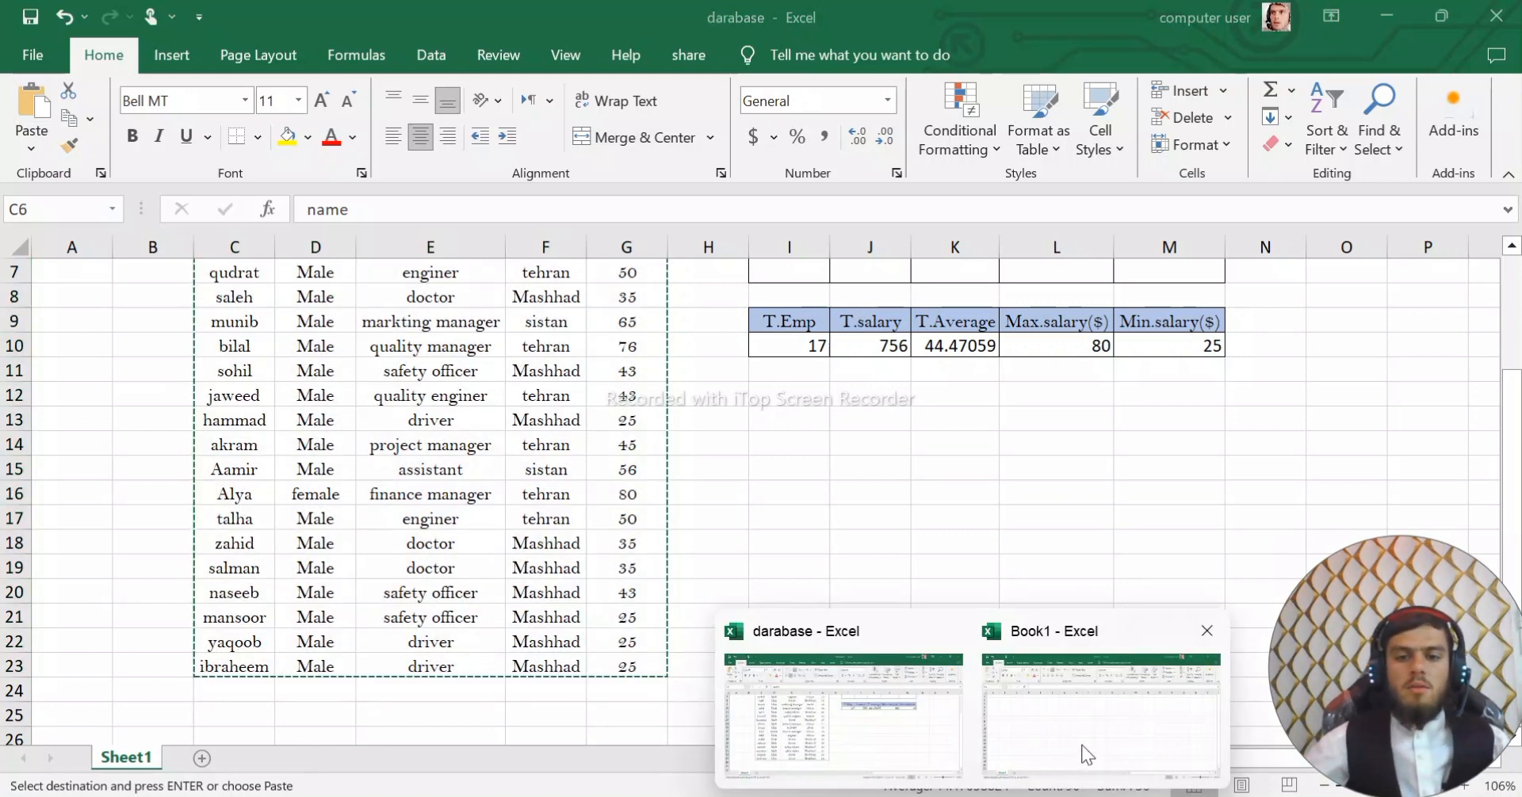
pyautogui.click(1084, 749)
pyautogui.click(291, 336)
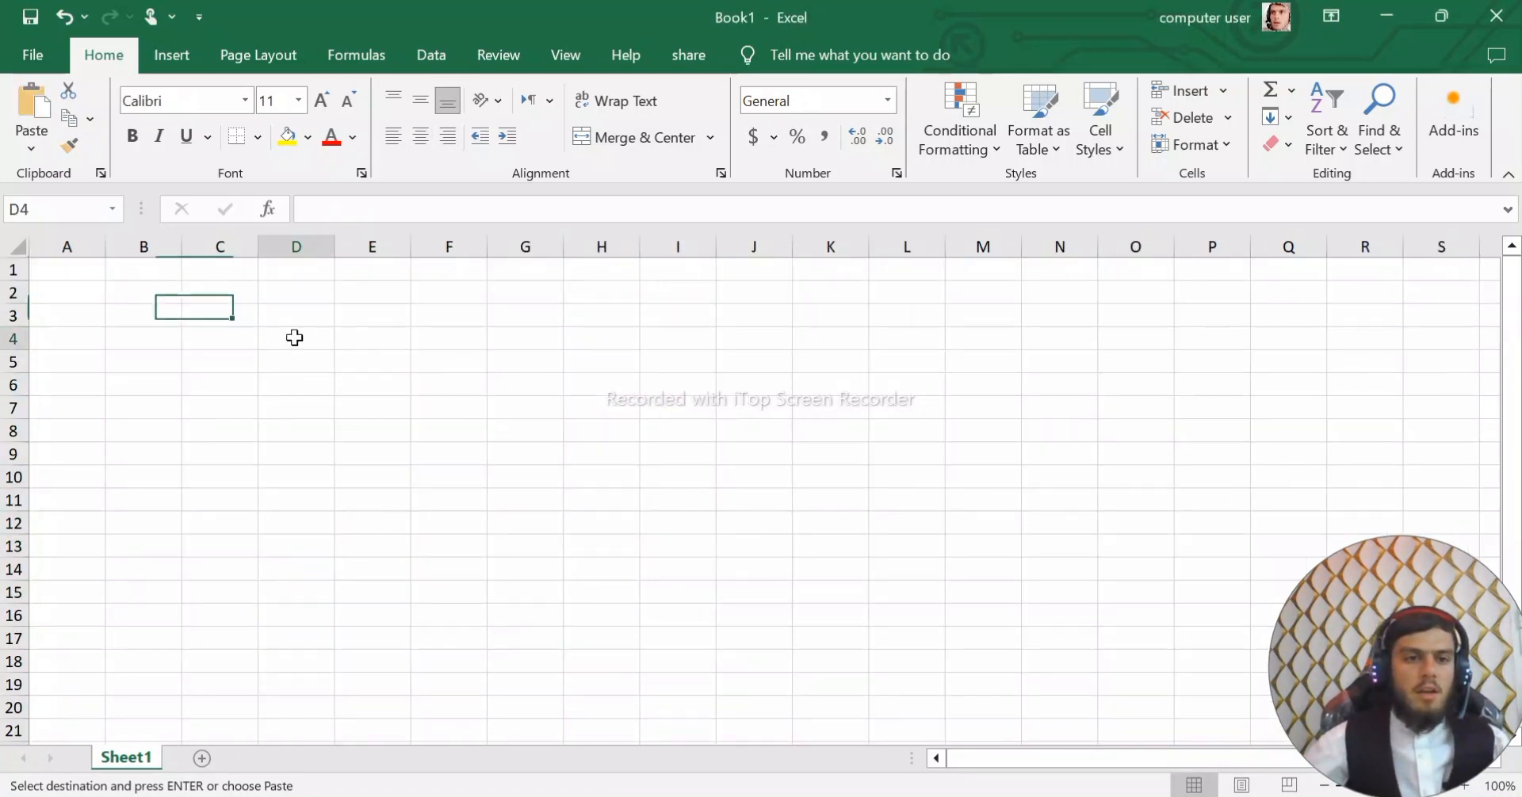
pyautogui.hotkey('ctrl', 'v')
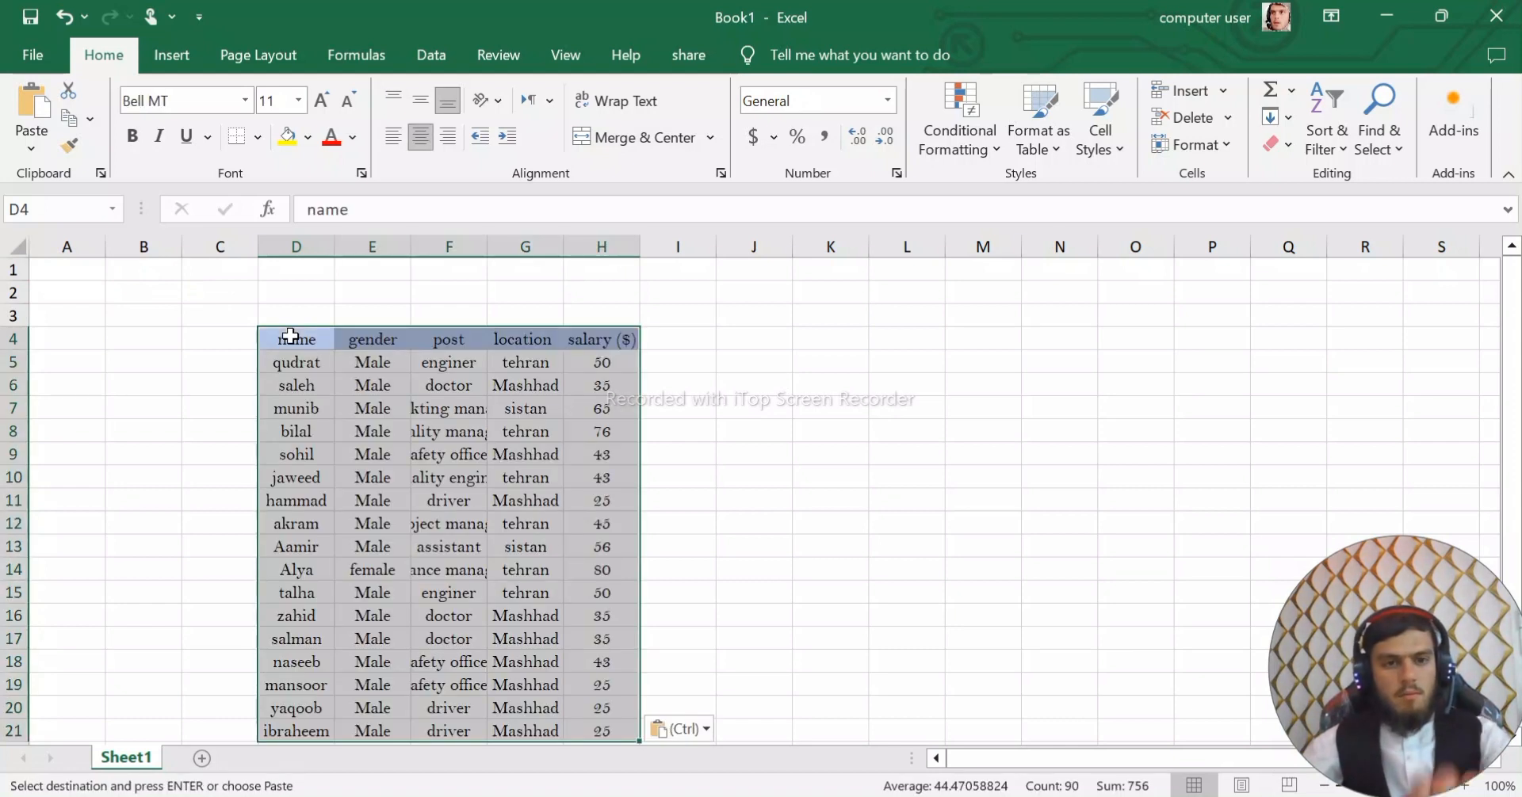
pyautogui.scroll(-1, 349, 342)
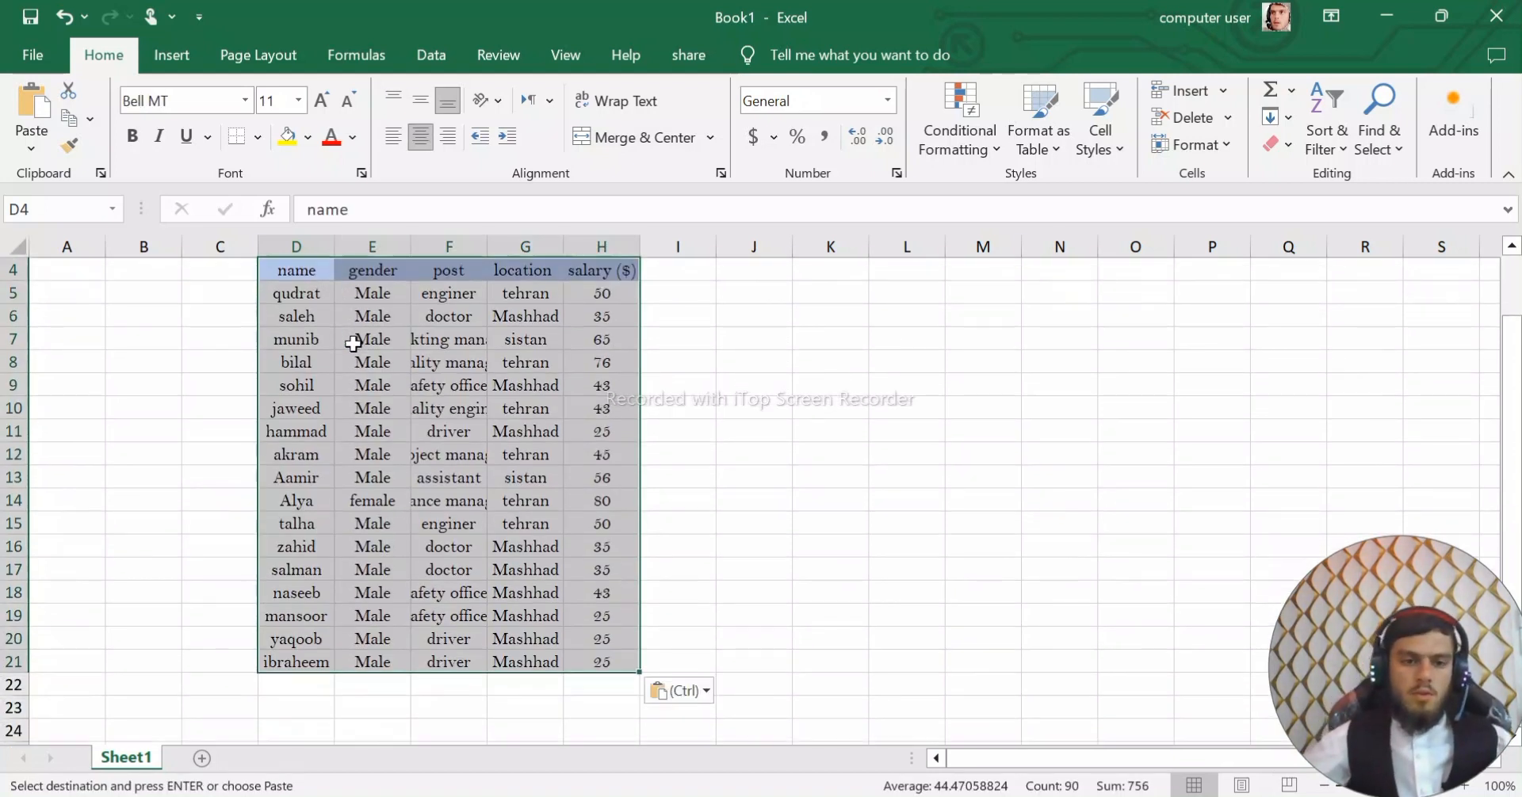
pyautogui.click(766, 404)
pyautogui.scroll(1, 766, 404)
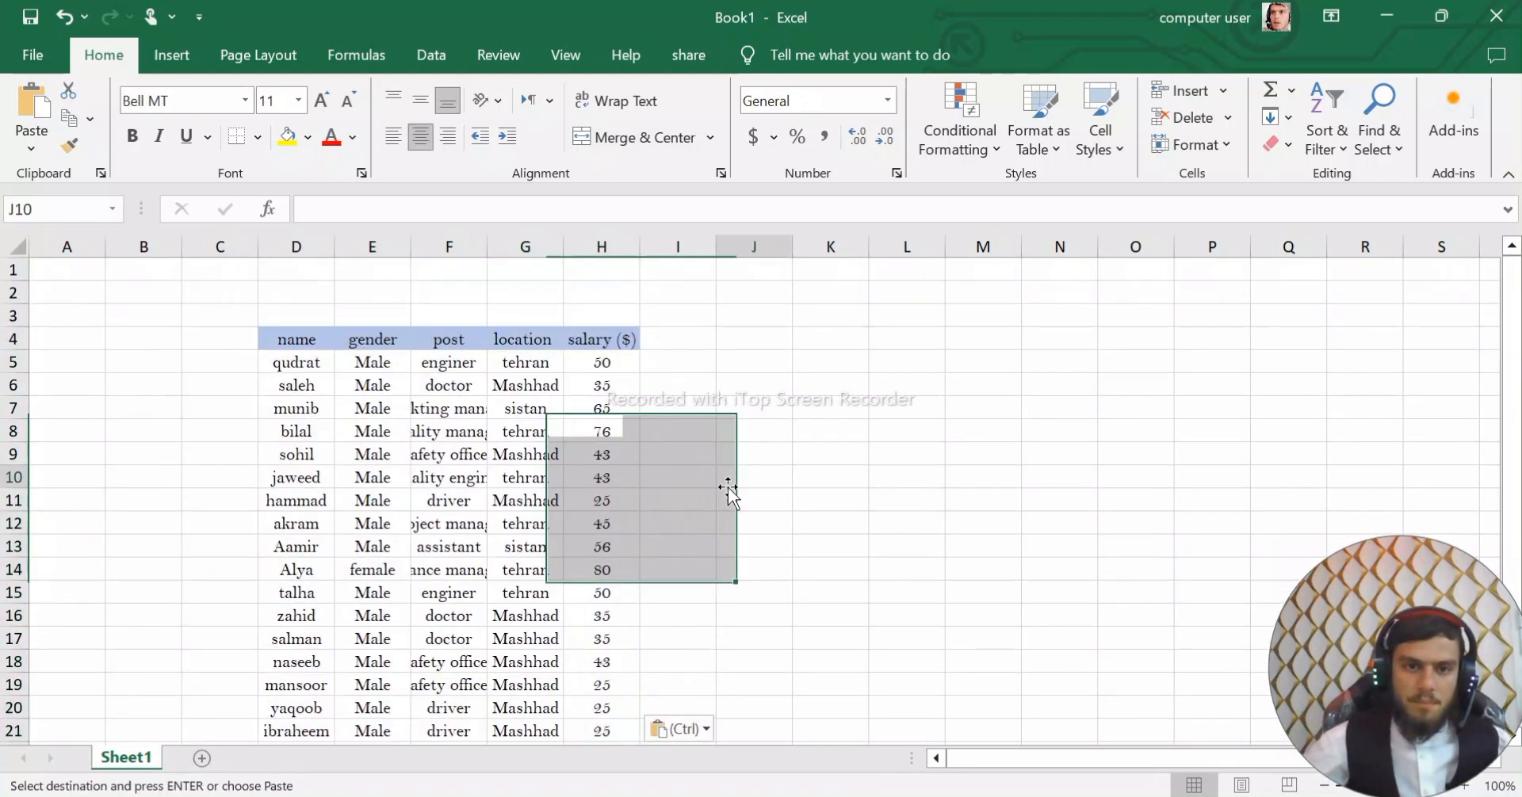
# Copy the table's header row D4:H4 and paste it at J4 as the criteria headings
pyautogui.moveTo(284, 341); pyautogui.dragTo(625, 333)
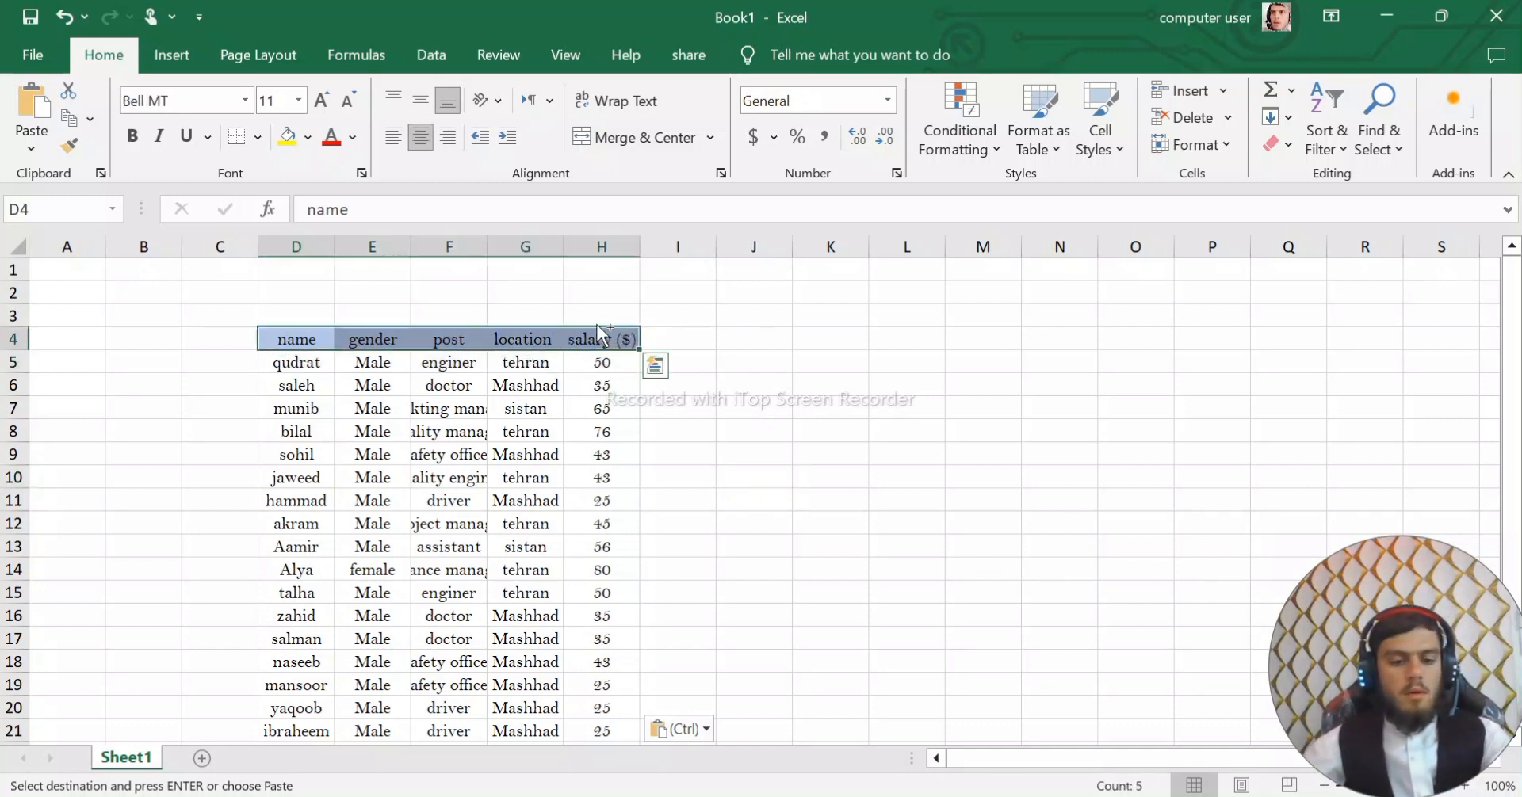
pyautogui.hotkey('ctrl', 'c')
pyautogui.click(733, 338)
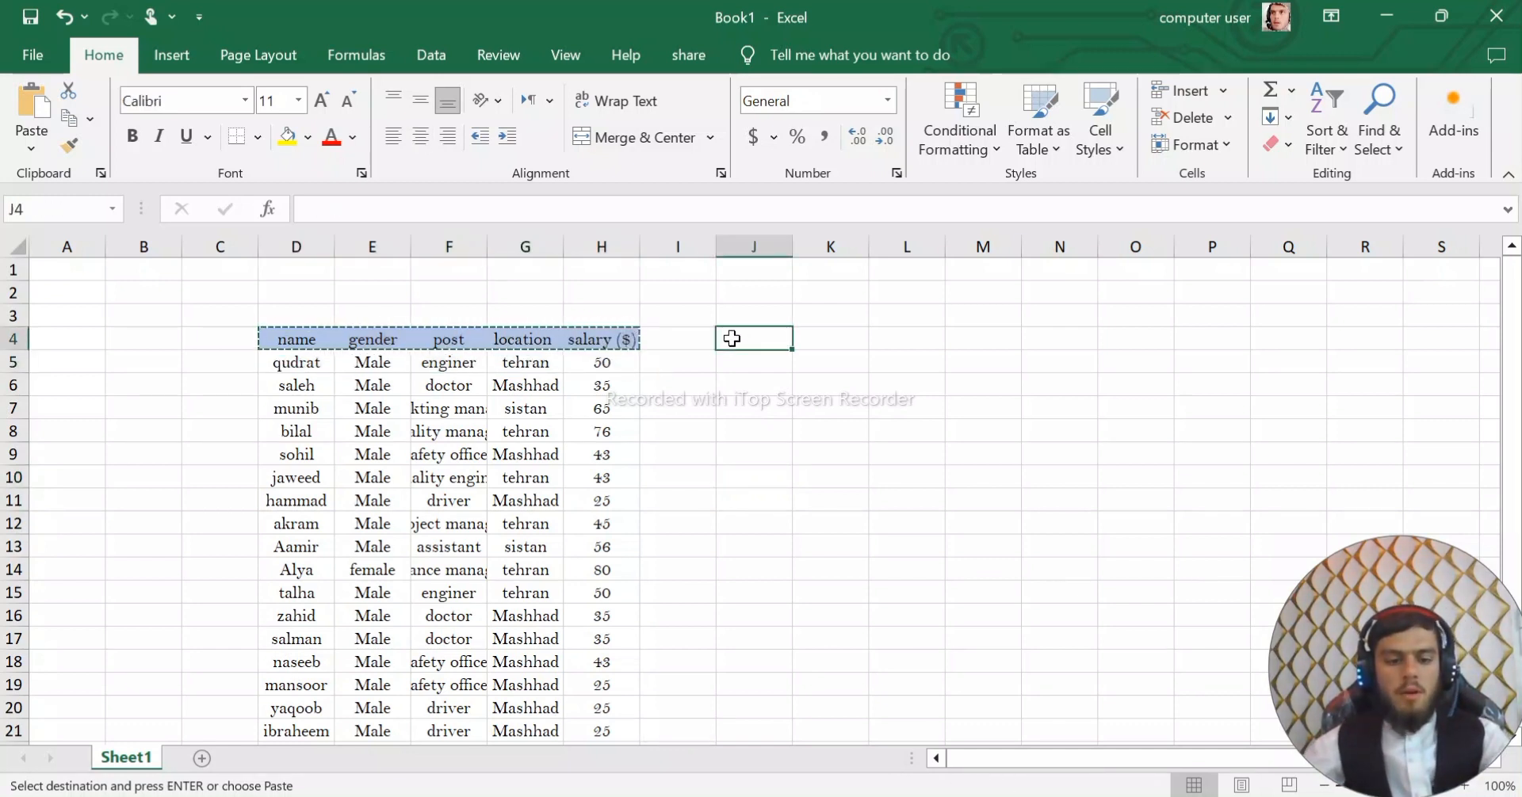
pyautogui.hotkey('ctrl', 'v')
pyautogui.click(774, 426)
# Apply all borders to the criteria headings and the blank row beneath them, J4:N5
pyautogui.moveTo(737, 341); pyautogui.dragTo(1075, 363)
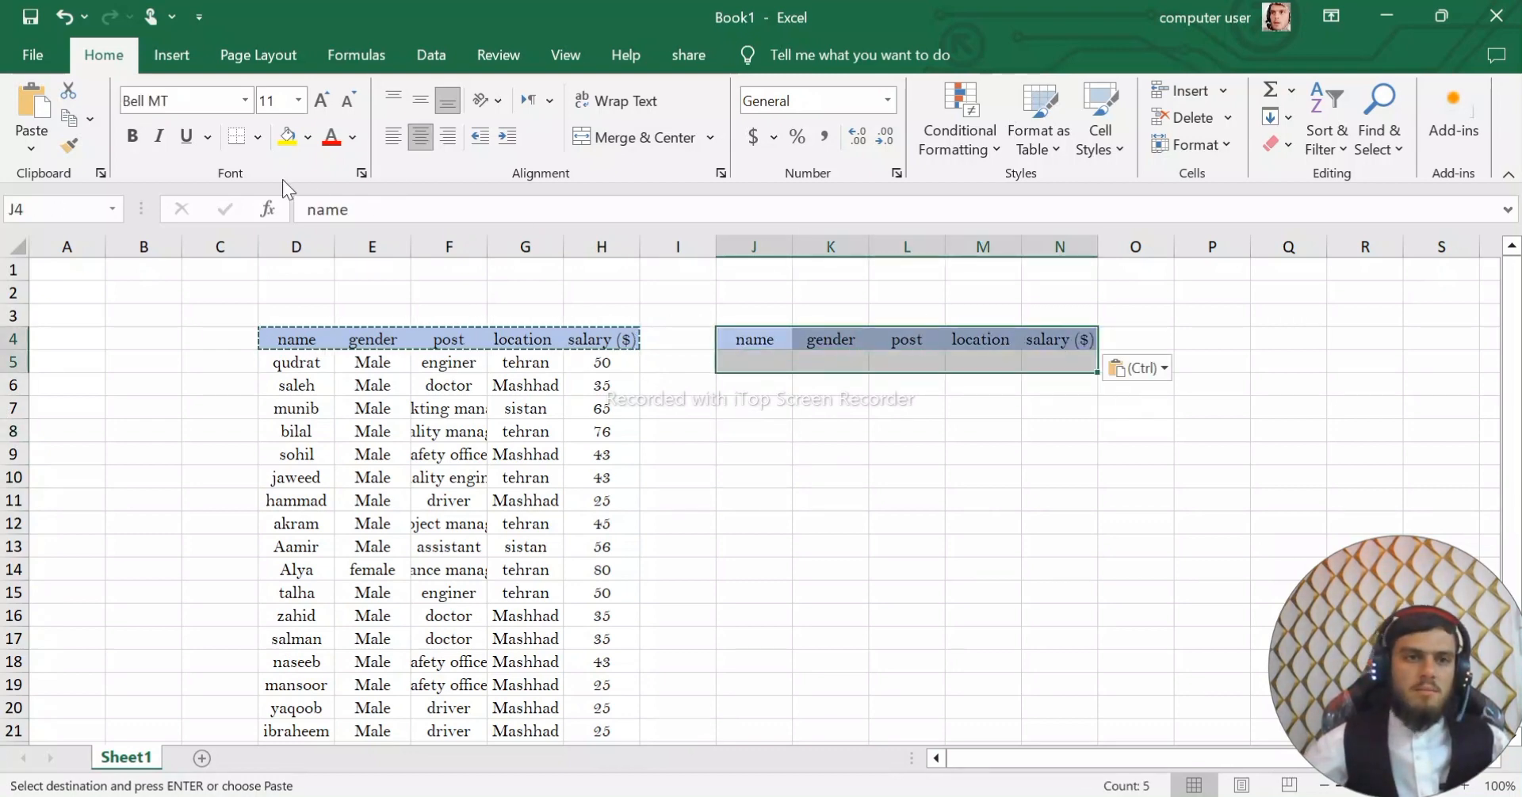
pyautogui.click(257, 137)
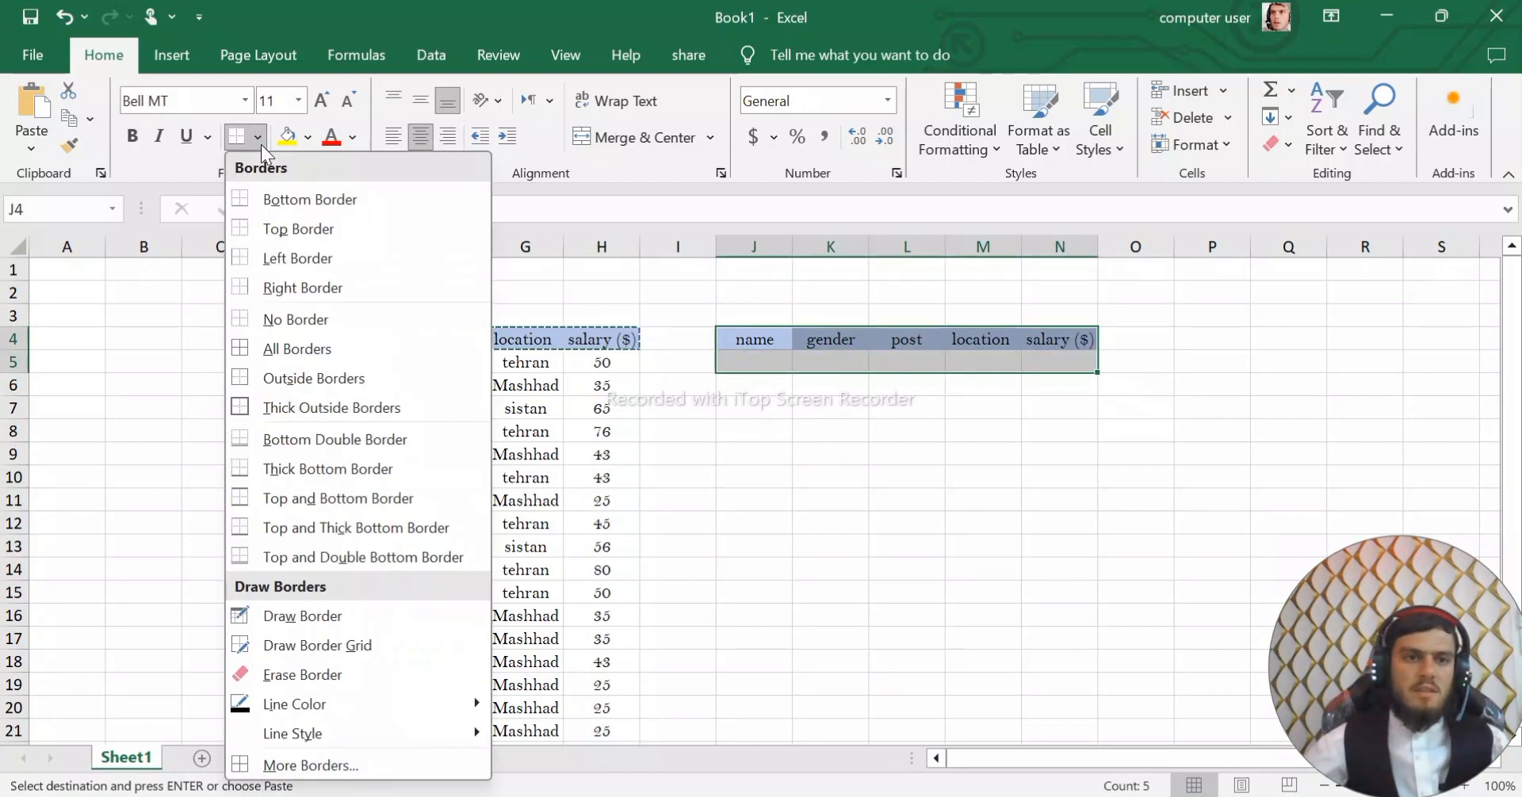
pyautogui.click(294, 347)
pyautogui.click(983, 498)
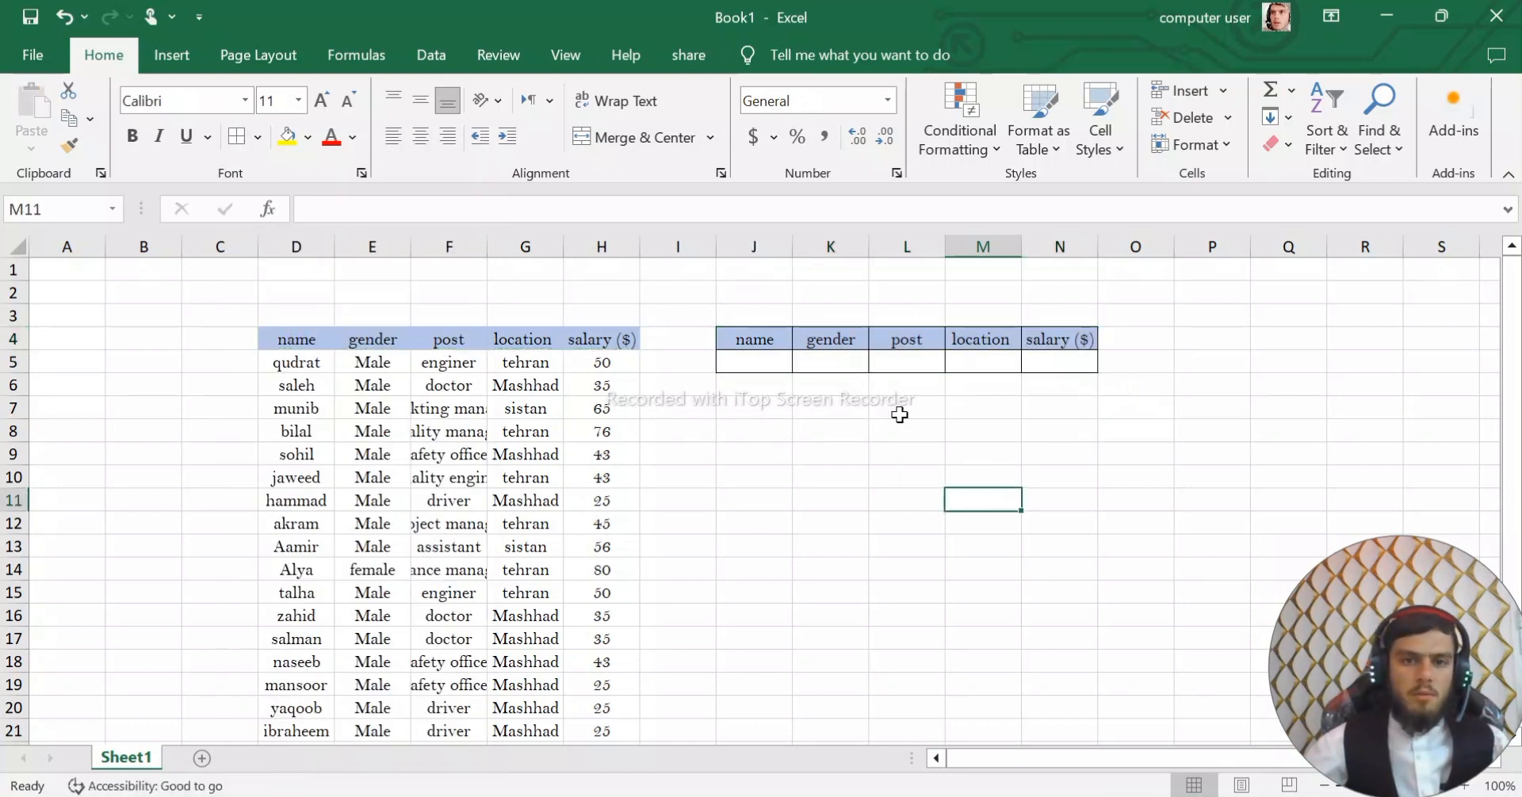
# Duplicate the bordered criteria block J4:N5 at J7 to form the results block
pyautogui.moveTo(731, 340); pyautogui.dragTo(1074, 354)
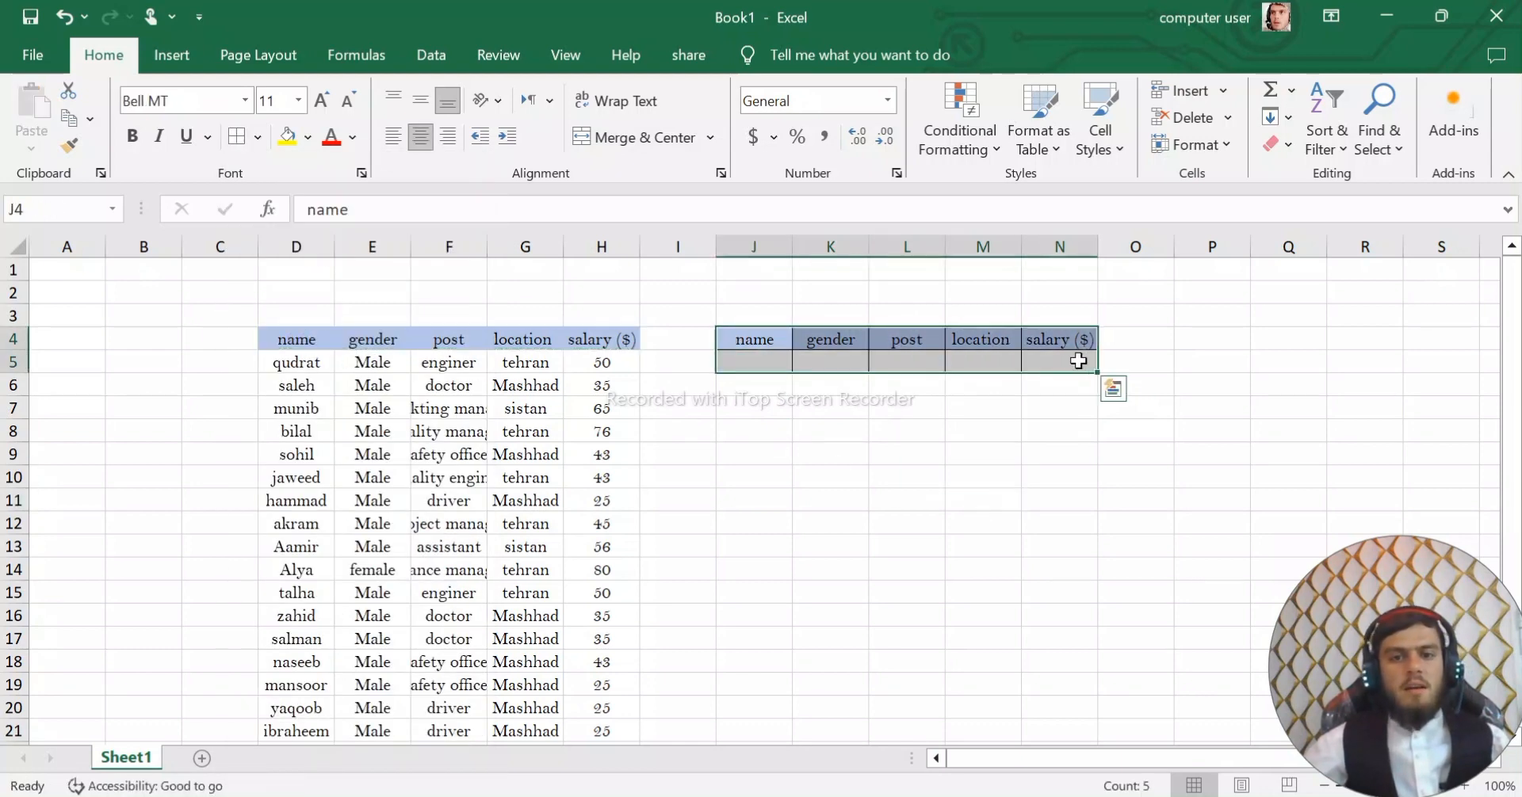
pyautogui.hotkey('ctrl', 'c')
pyautogui.click(742, 408)
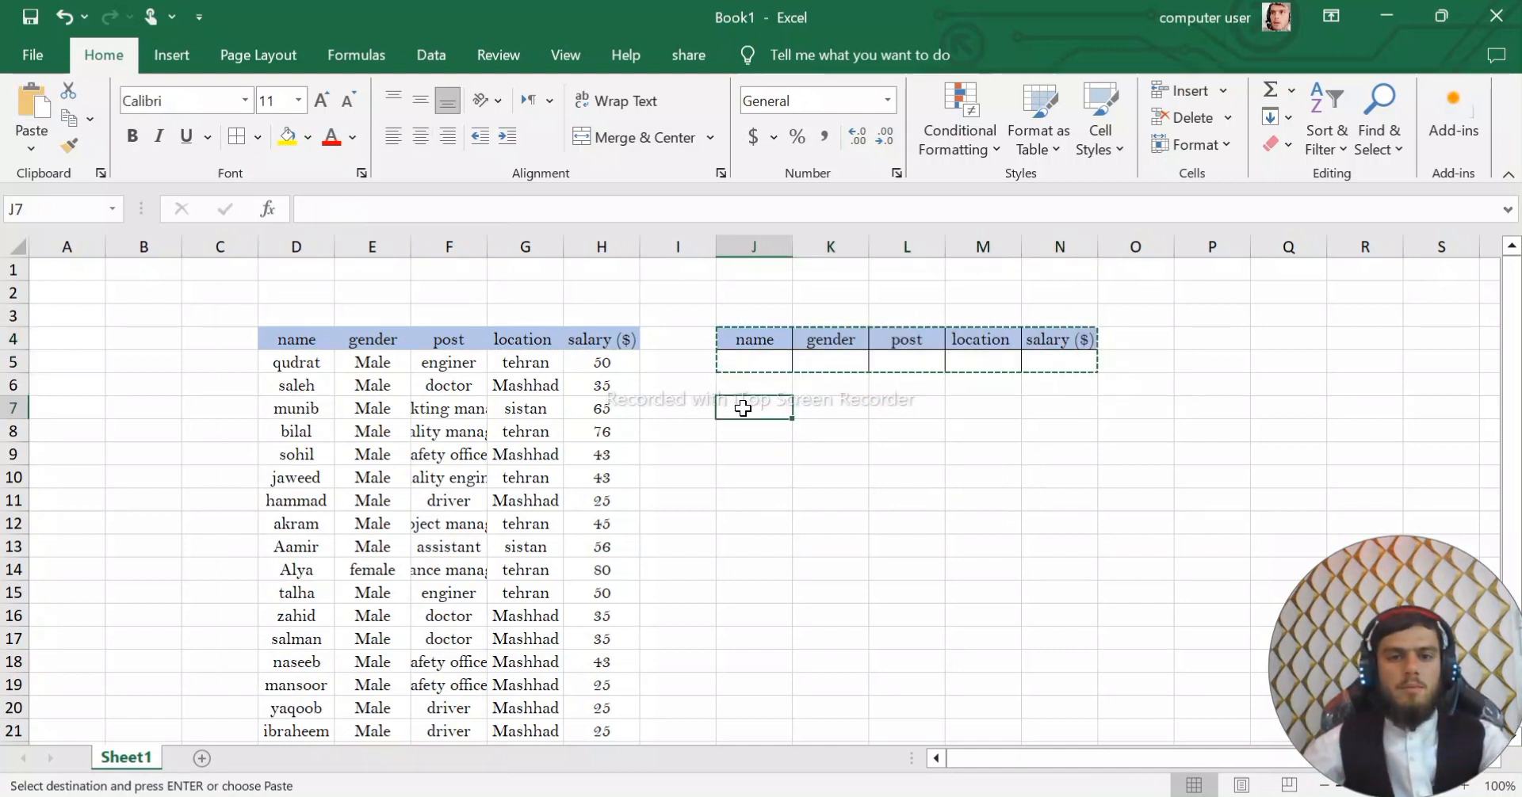
pyautogui.hotkey('ctrl', 'v')
pyautogui.click(777, 503)
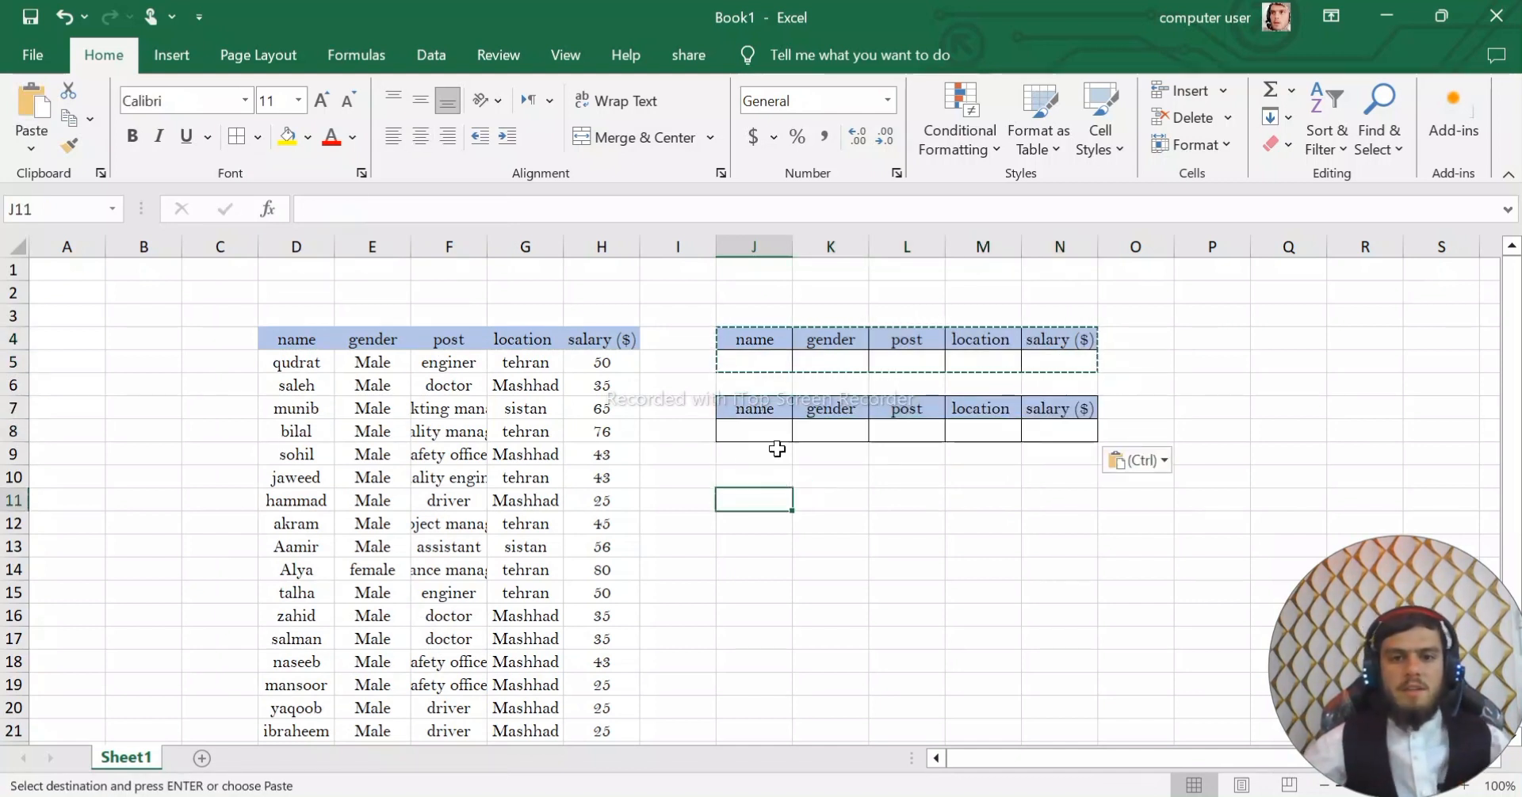
# Replace the name heading in cell J7 of the results block with T.Emp
pyautogui.doubleClick(764, 430)
pyautogui.click(778, 407)
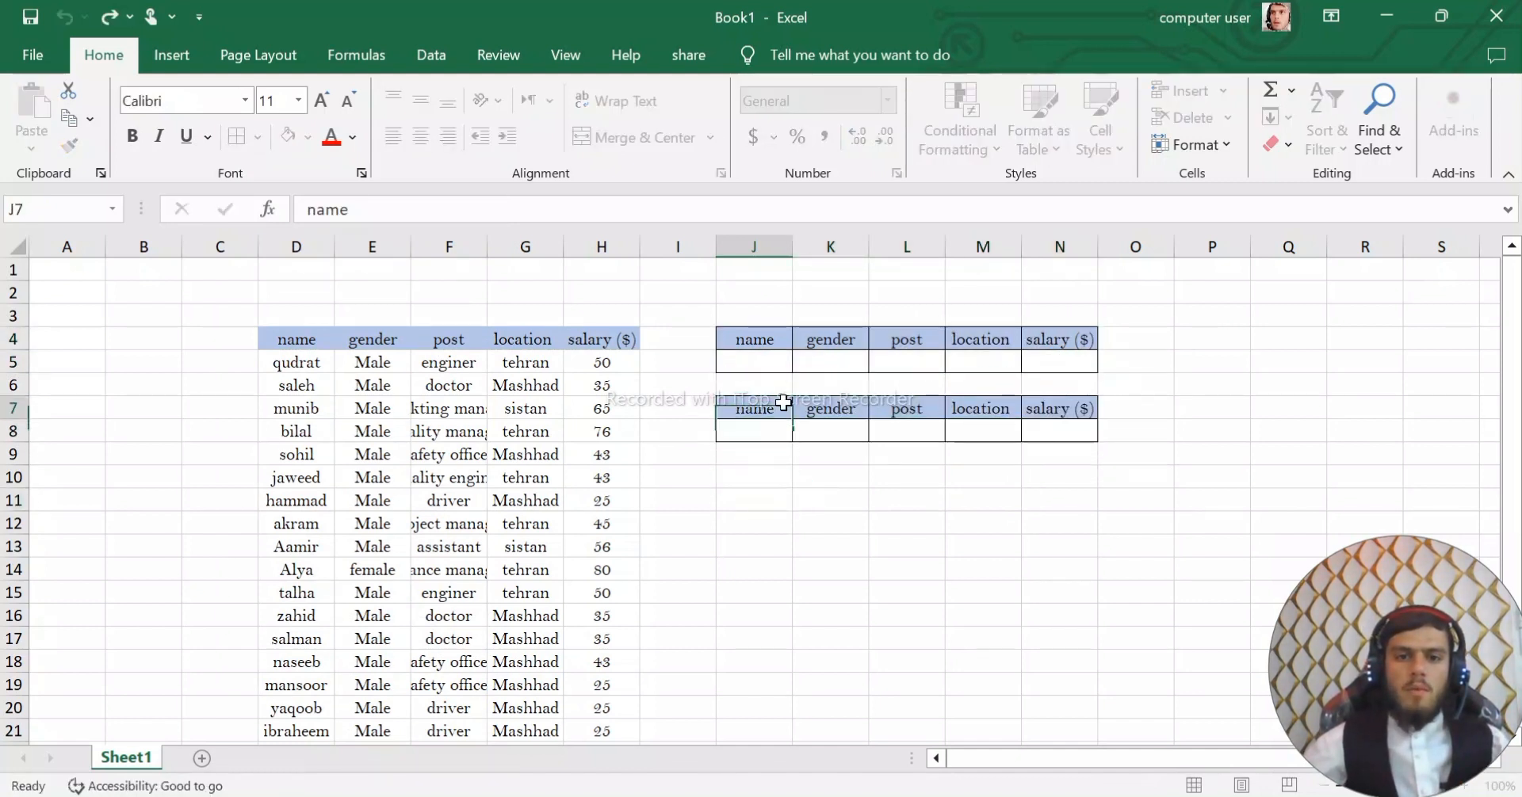
pyautogui.doubleClick(778, 407)
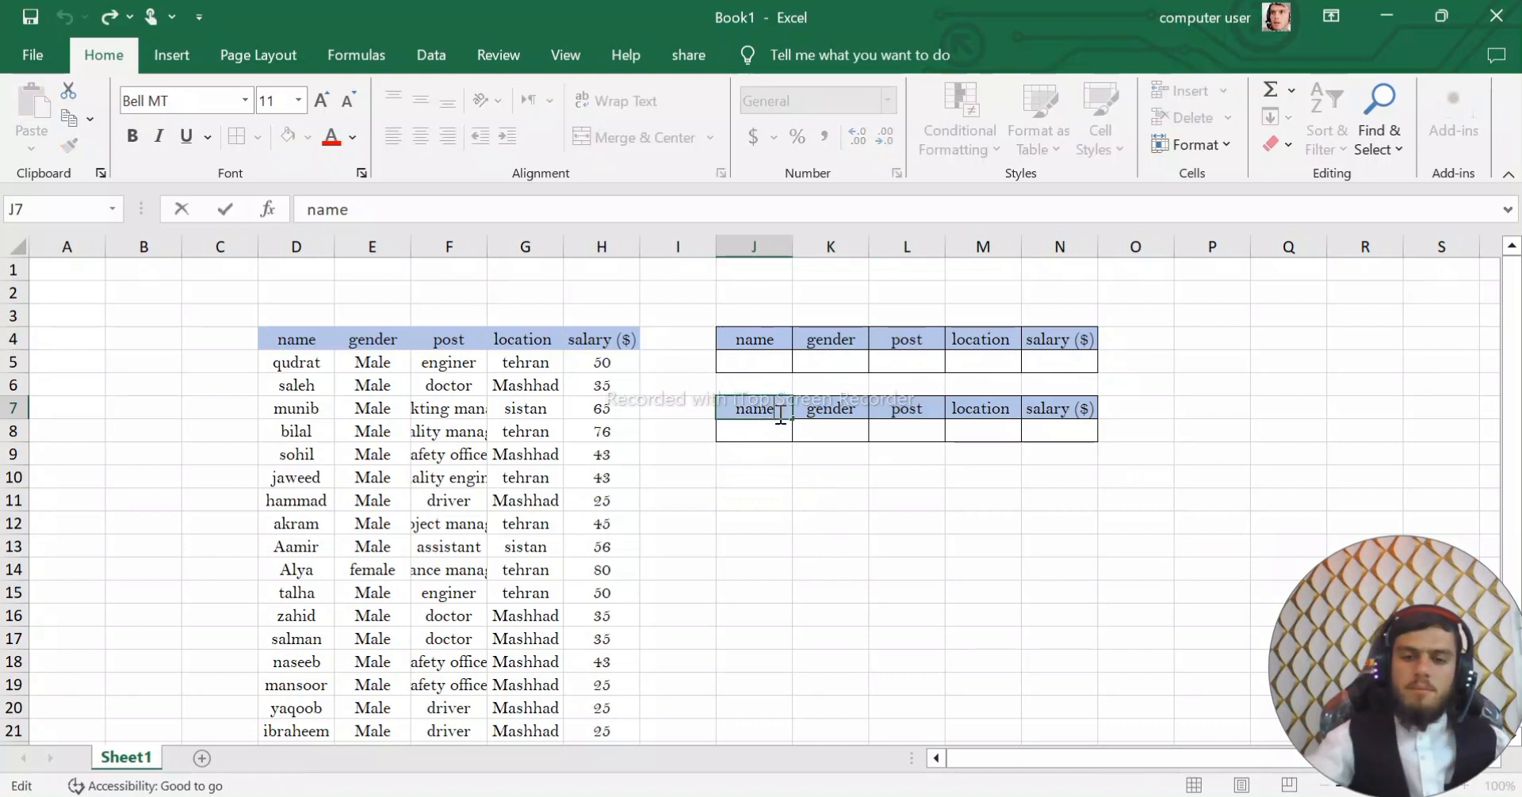
pyautogui.press('BackSpace')
pyautogui.press('BackSpace')
pyautogui.press('BackSpace')
pyautogui.press('BackSpace')
pyautogui.write('T.')
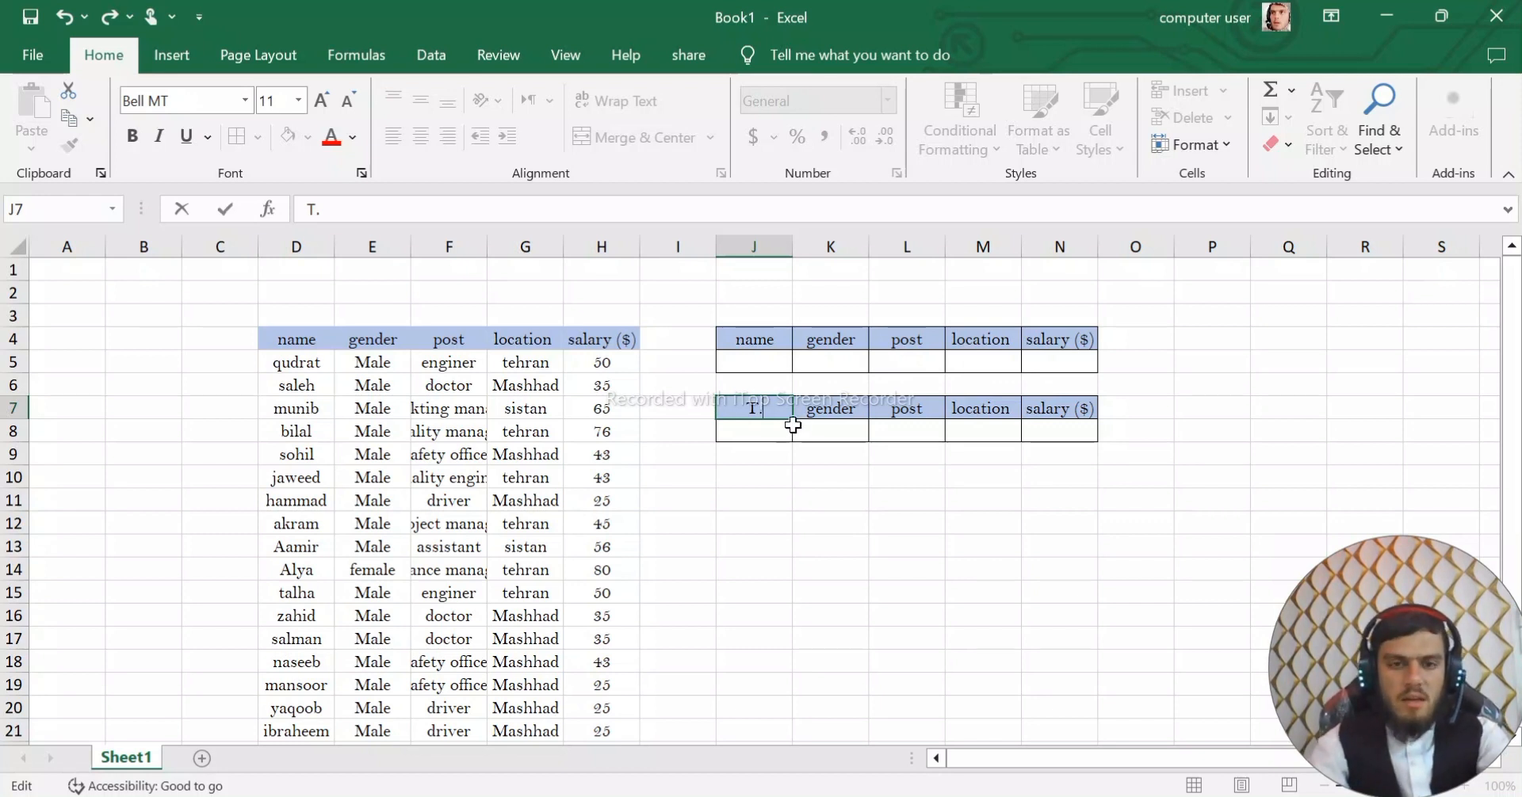
pyautogui.write('M')
pyautogui.press('BackSpace')
pyautogui.write('E')
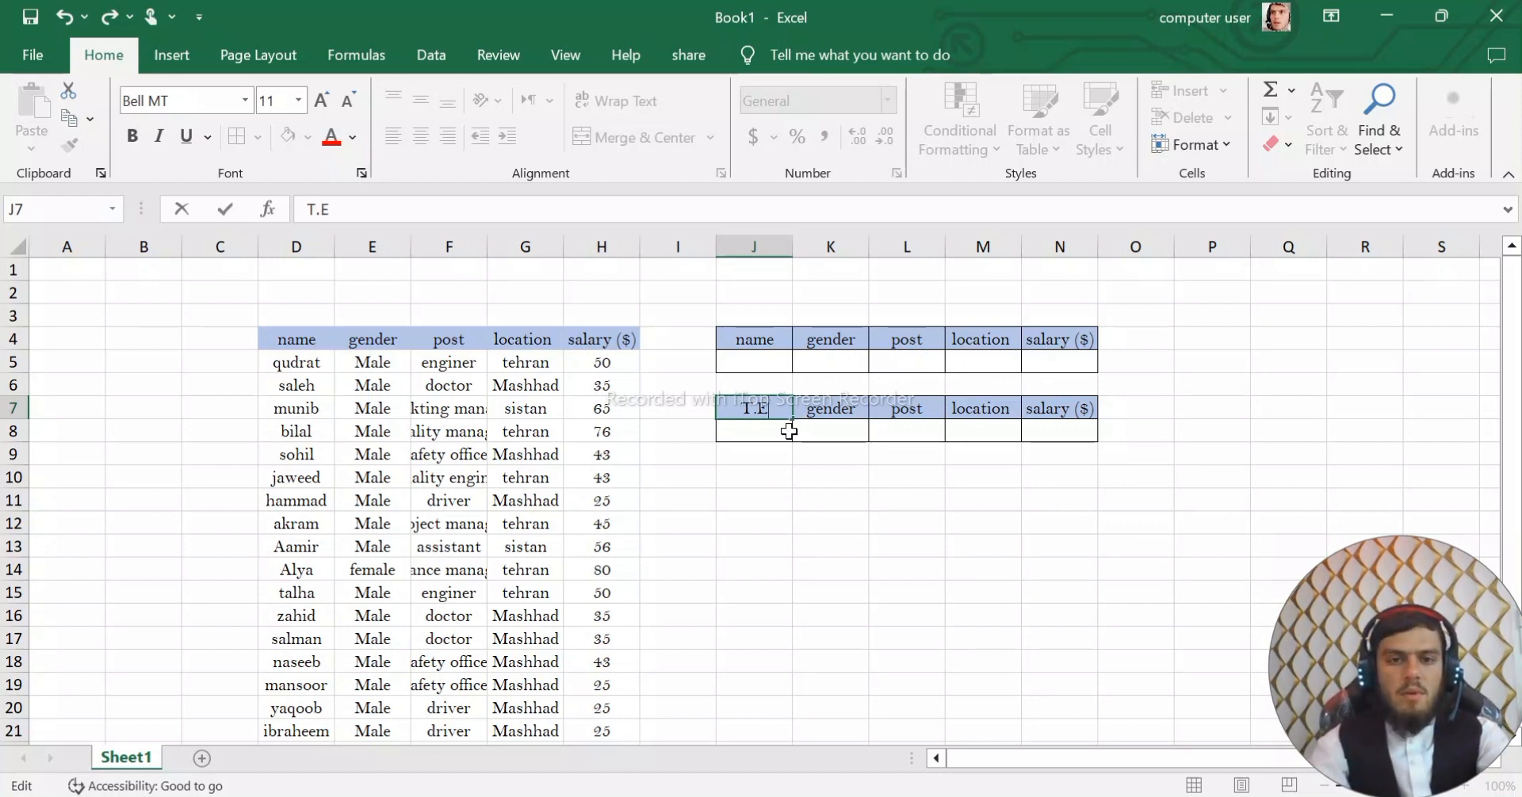
pyautogui.write('mp')
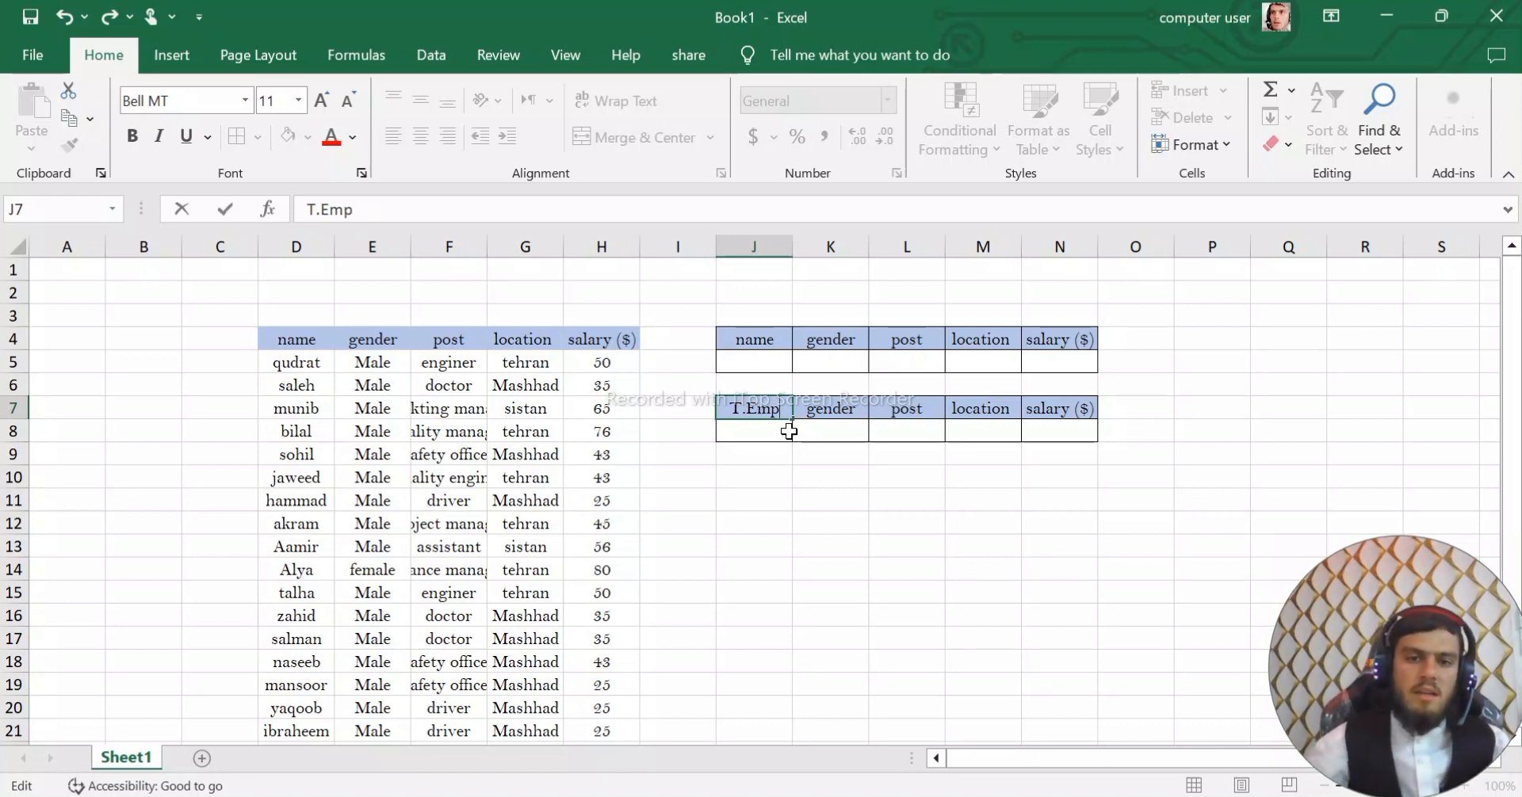
pyautogui.press('BackSpace')
pyautogui.press('BackSpace')
pyautogui.write('M')
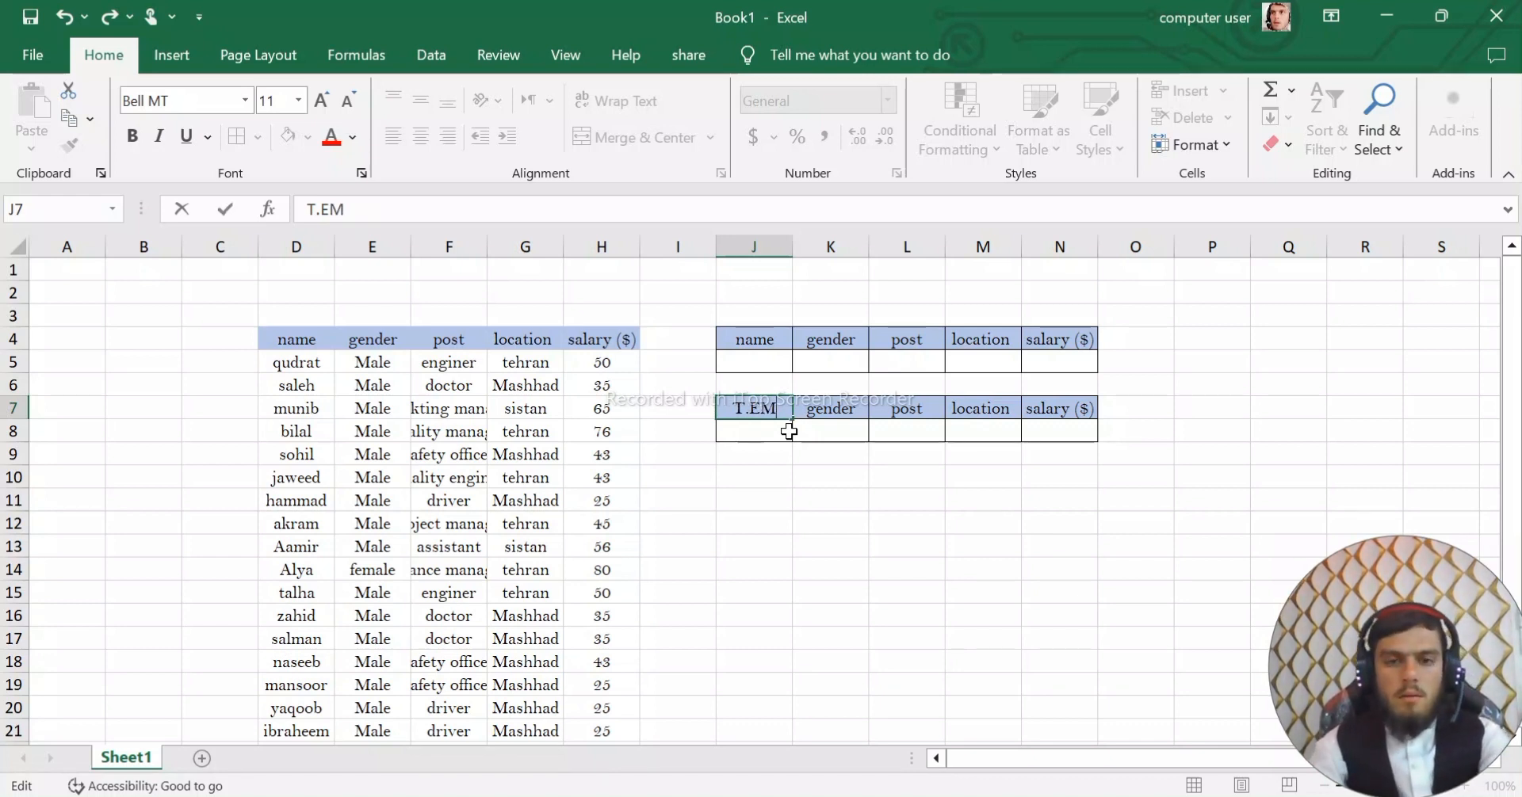
pyautogui.write('p')
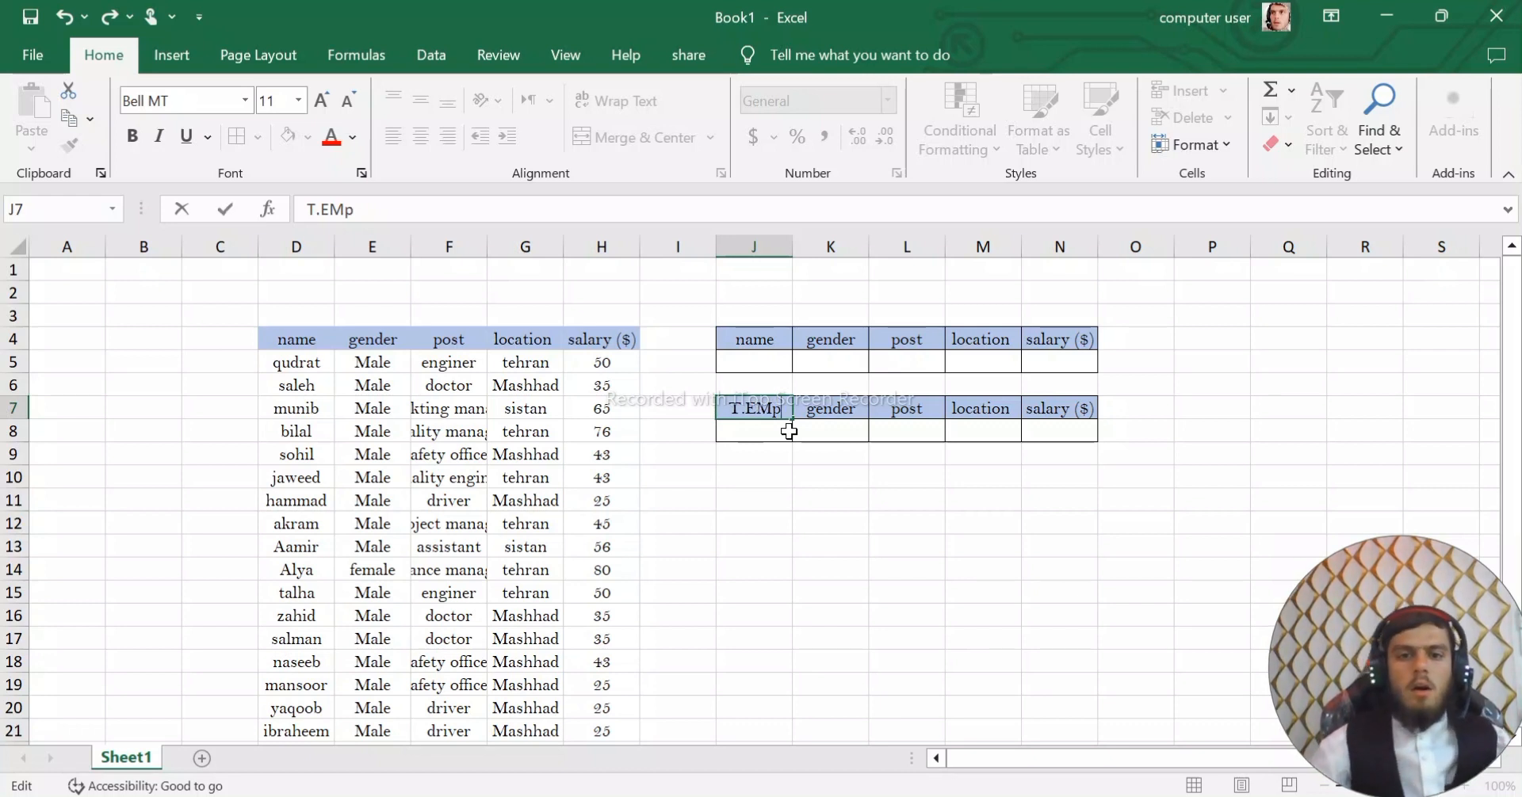
# Replace the gender heading in cell K7 with T.salary
pyautogui.click(829, 408)
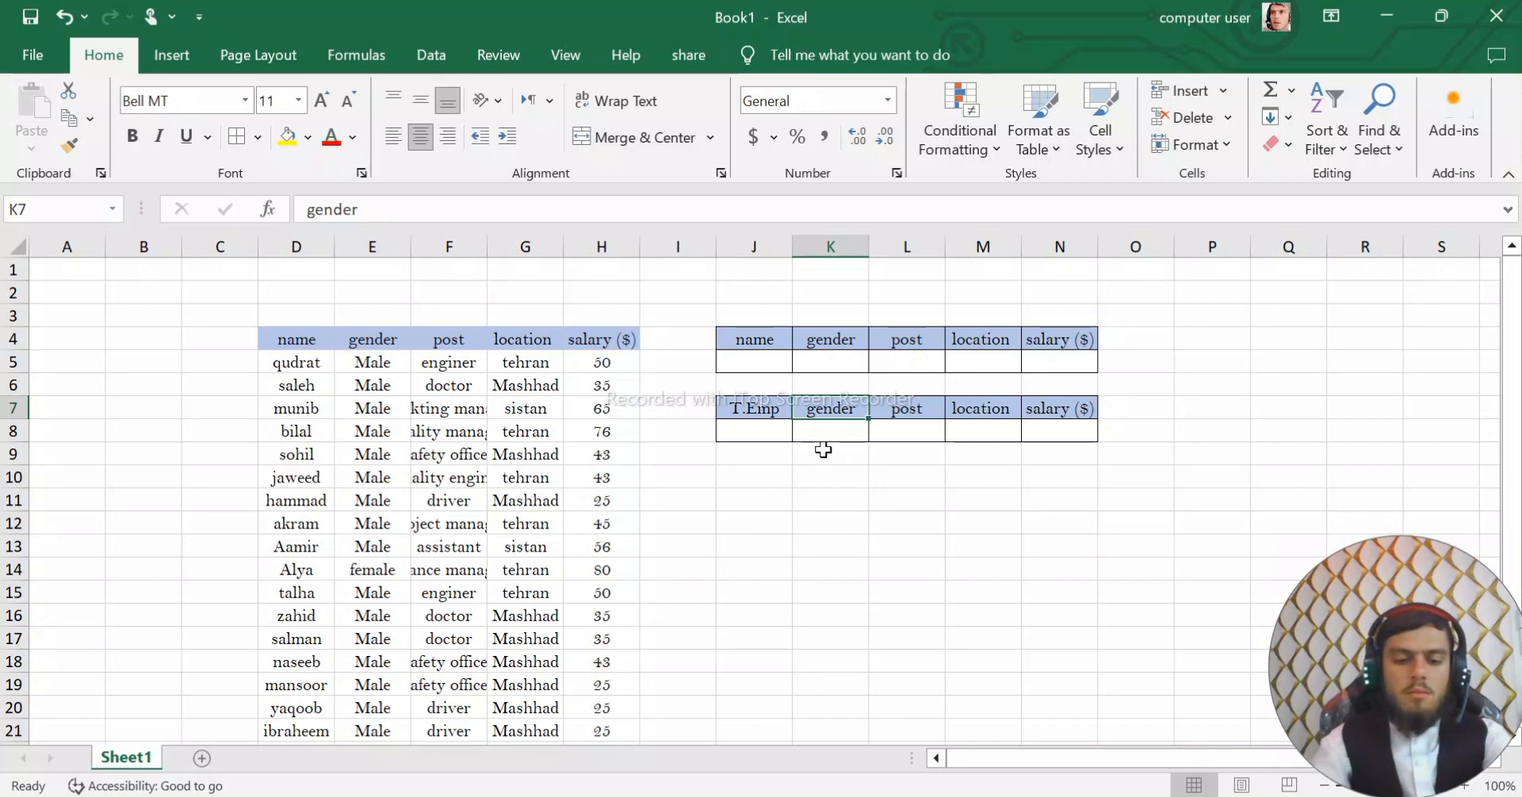
pyautogui.write('T.')
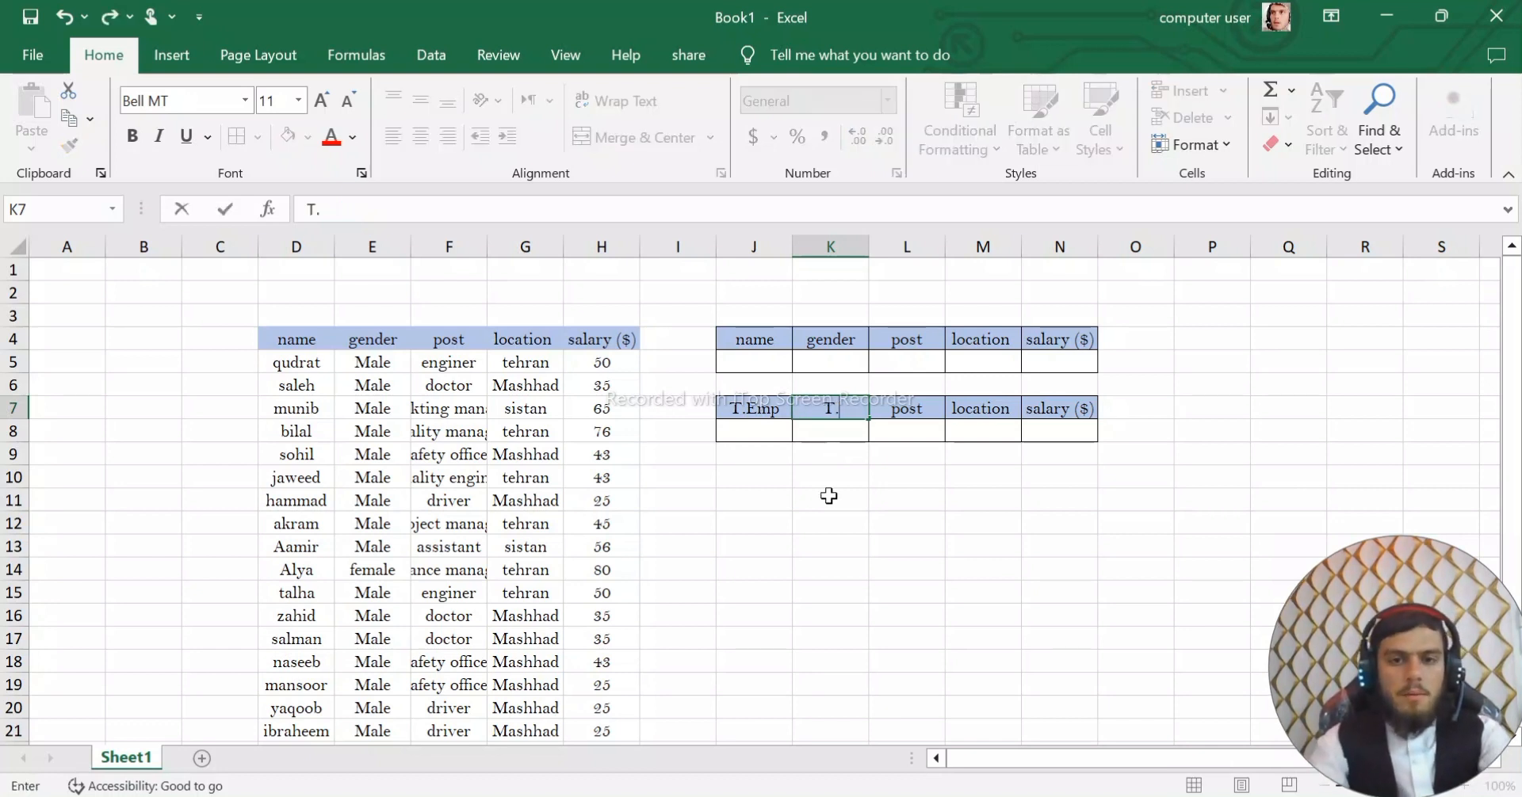
pyautogui.write('salary')
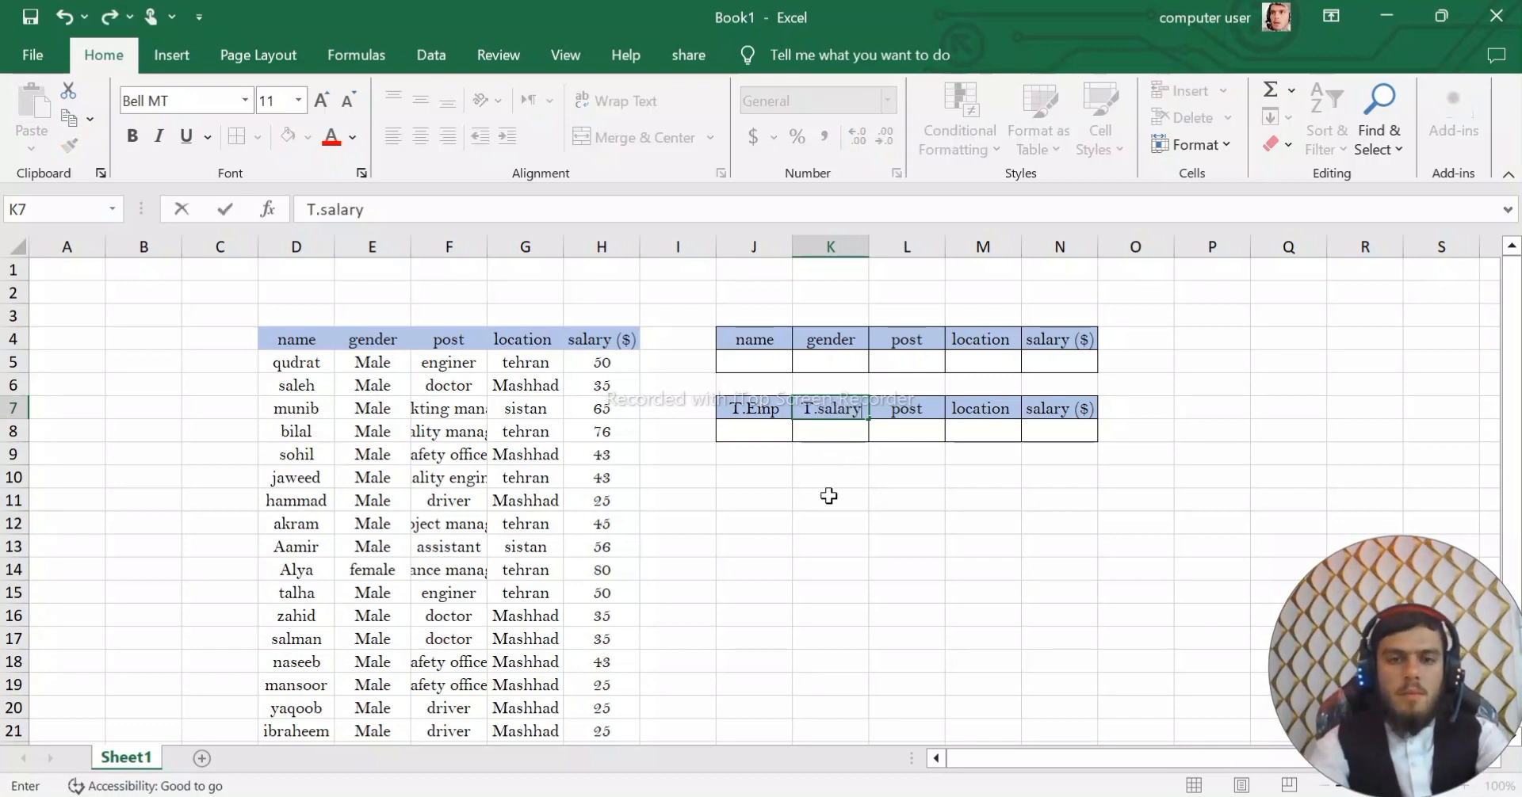
pyautogui.press('Tab')
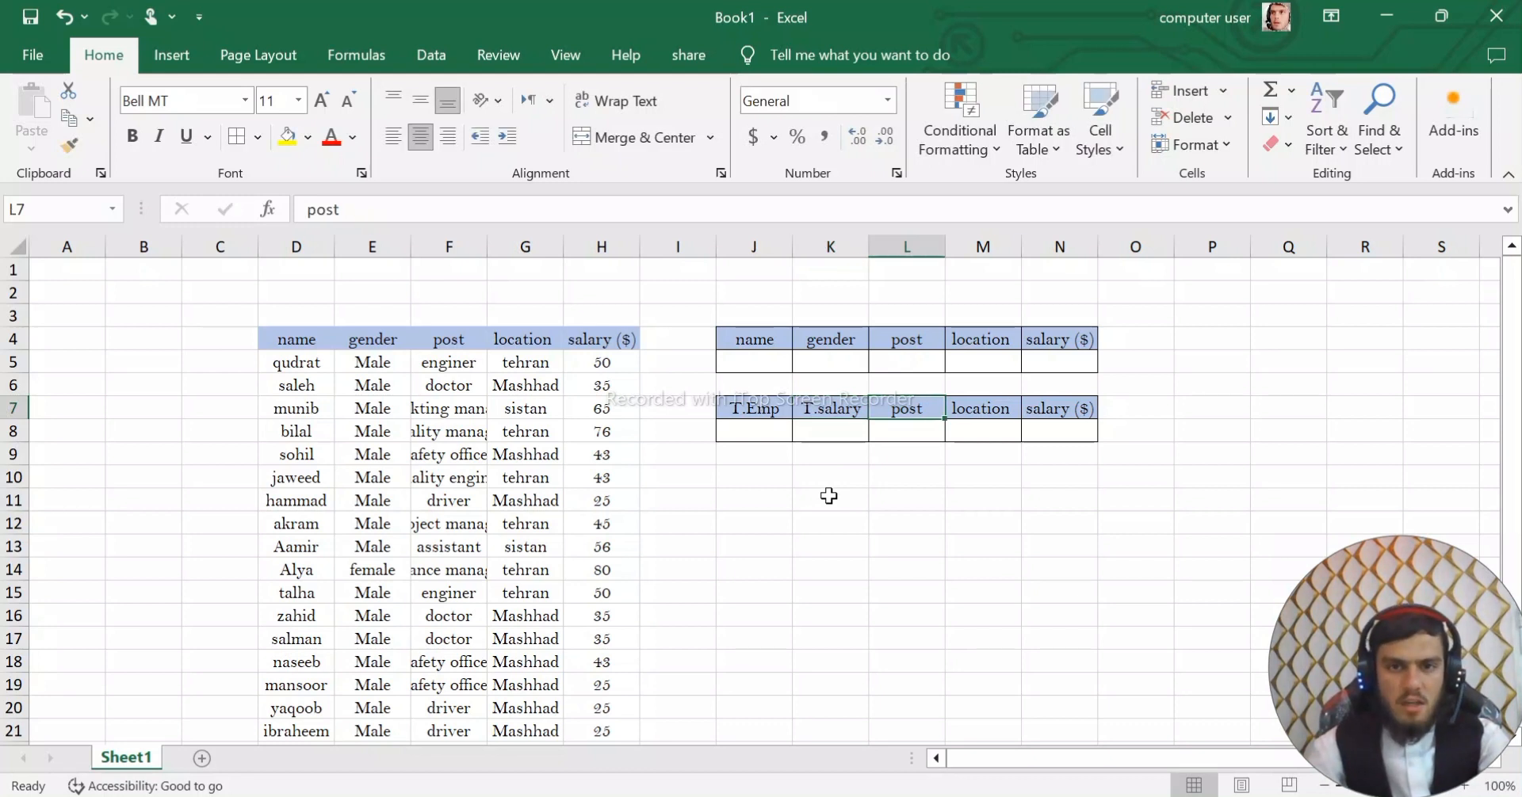
# Replace the post heading in cell L7 with T.Average
pyautogui.write('T.')
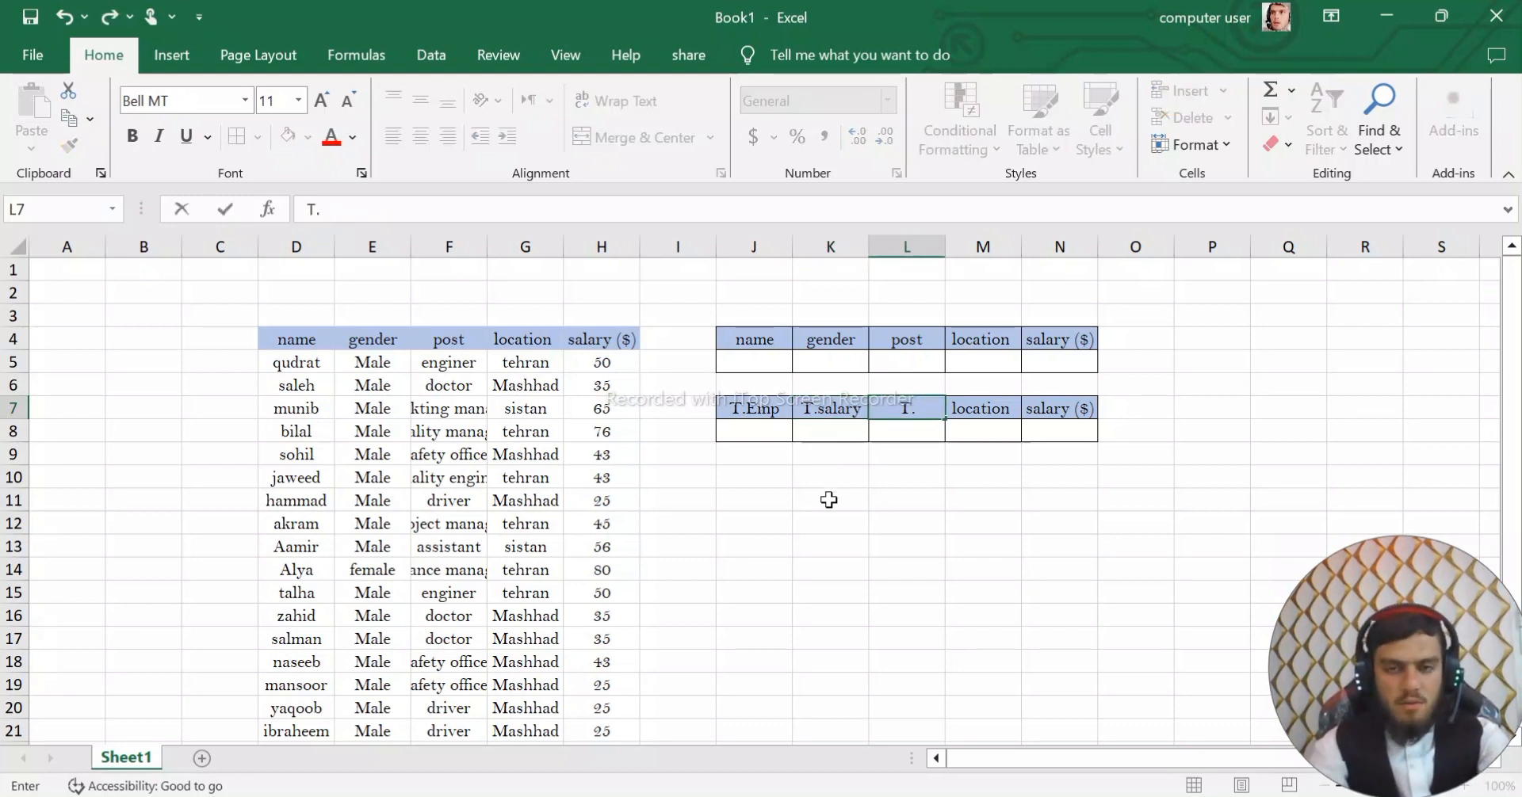
pyautogui.write('a')
pyautogui.press('BackSpace')
pyautogui.write('A')
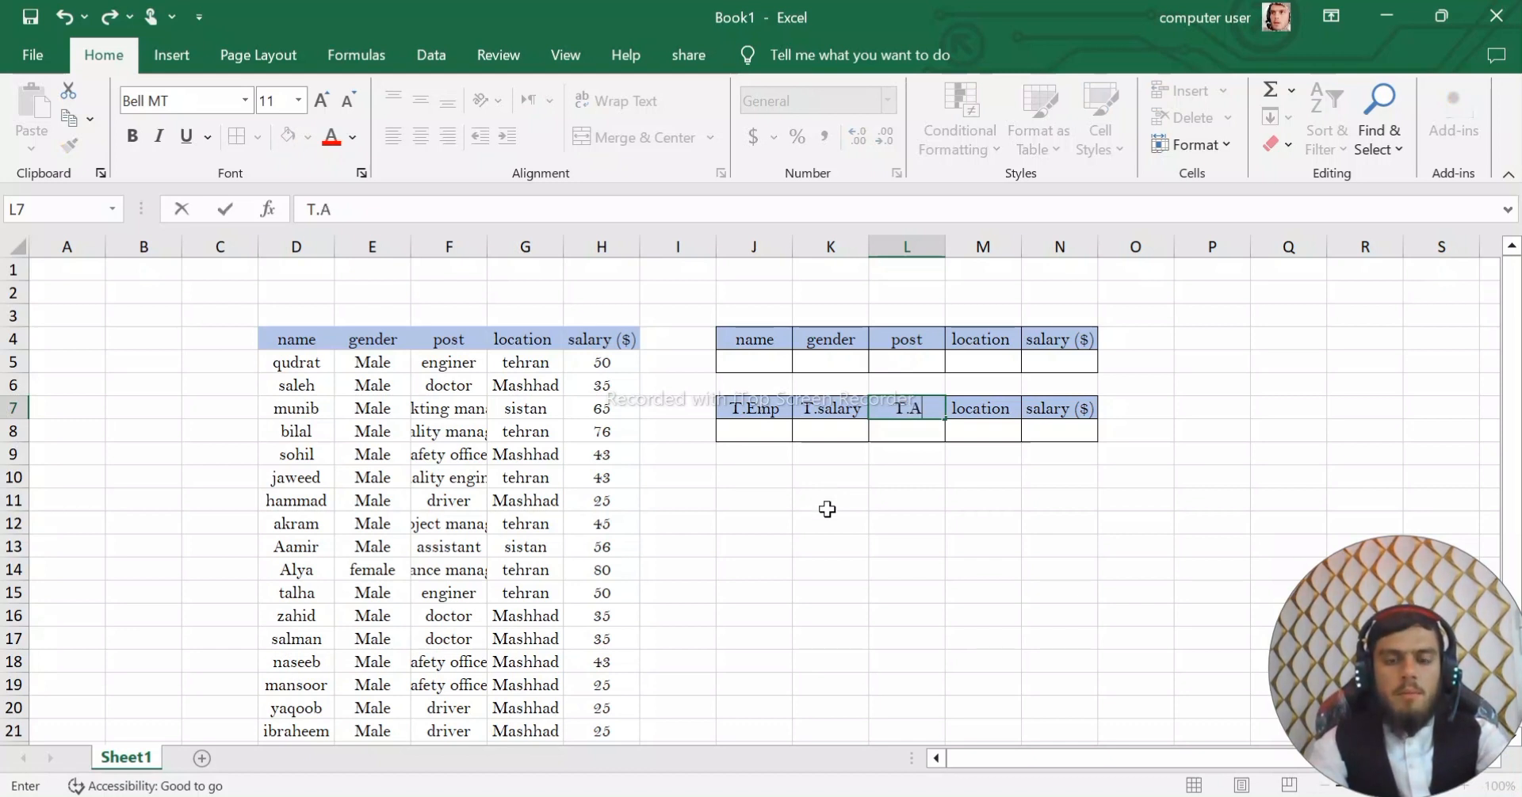
pyautogui.write('verage')
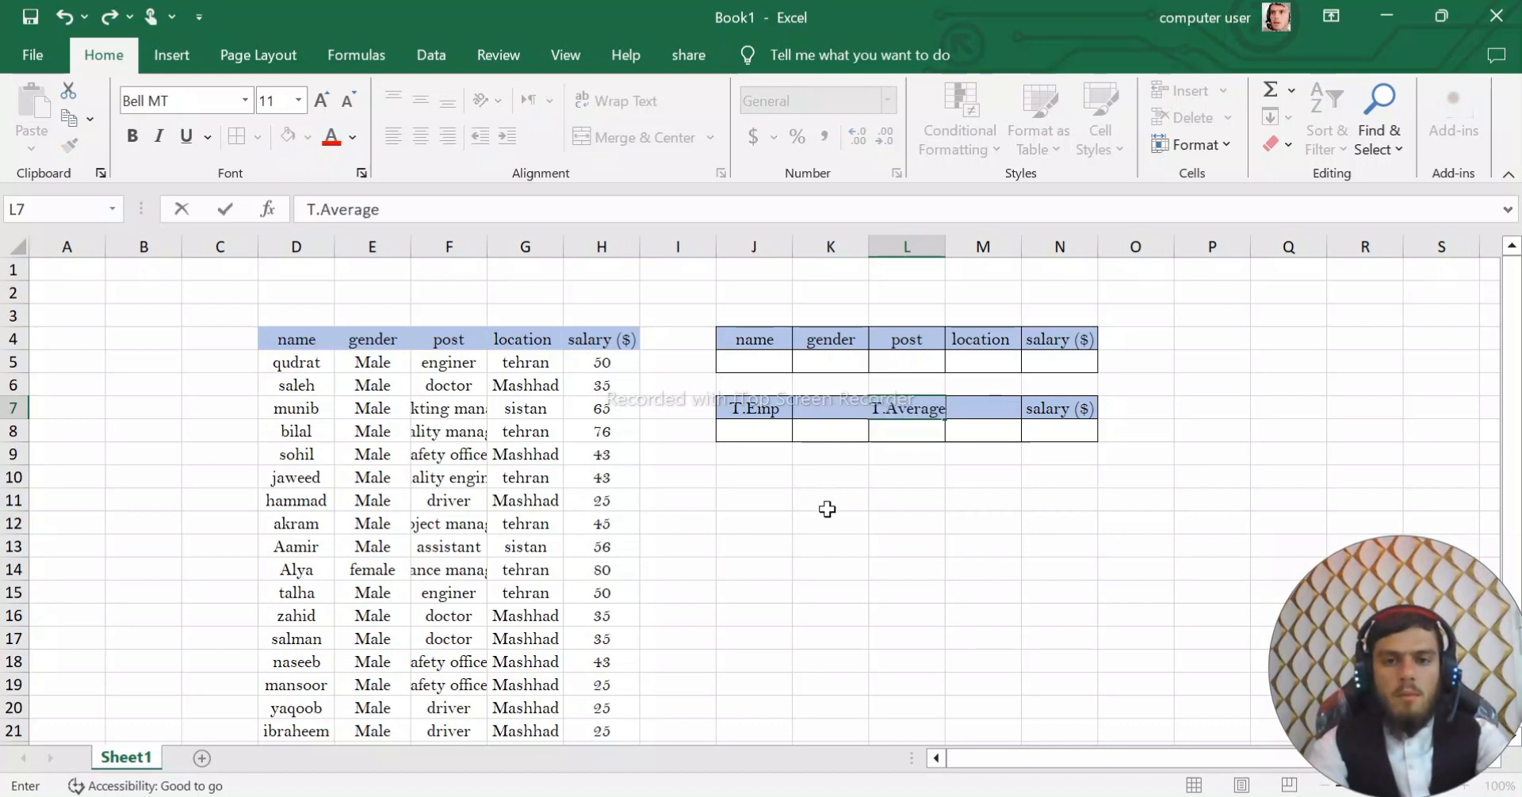
pyautogui.press('Tab')
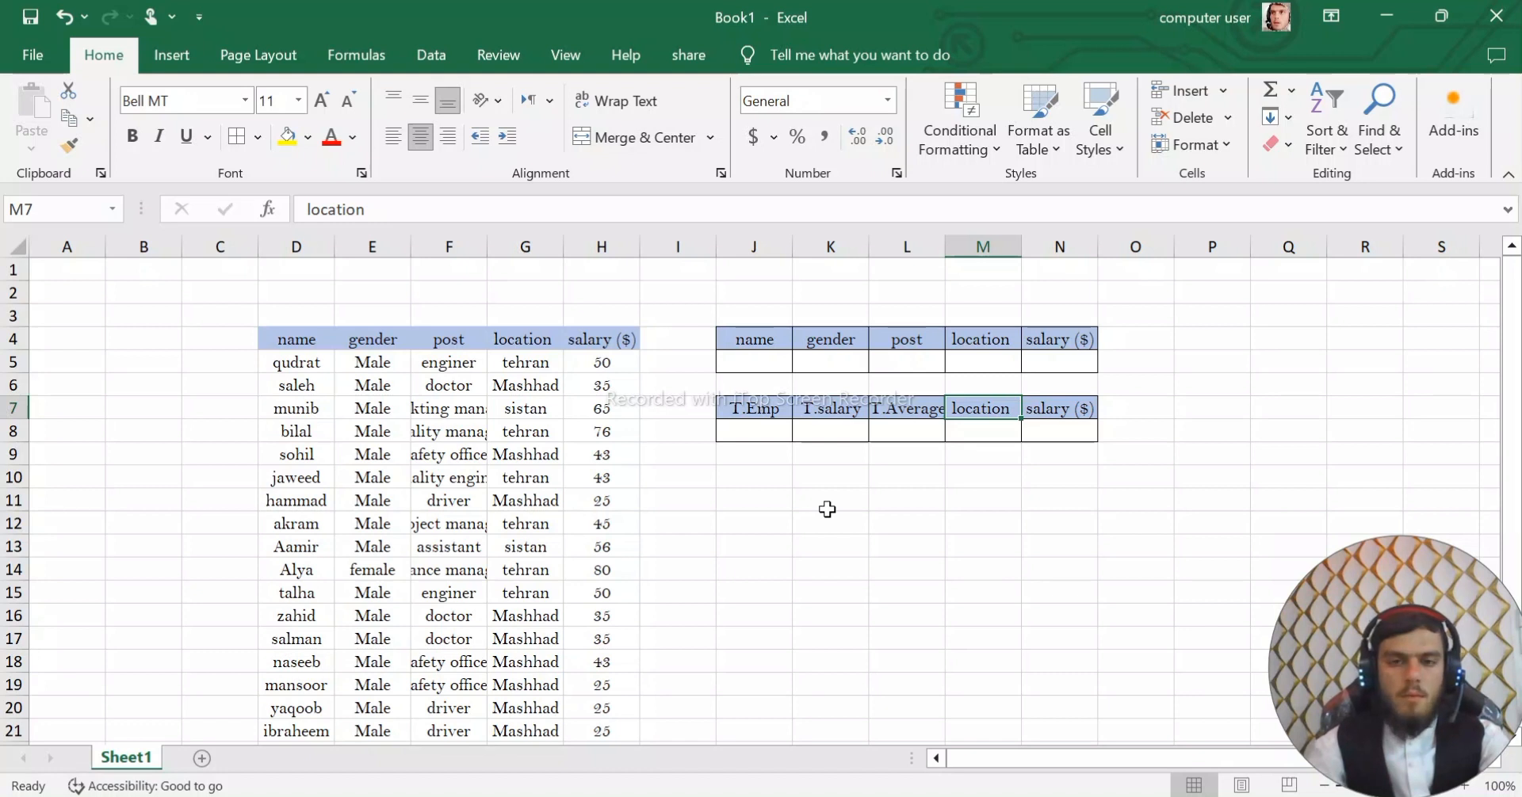
# Replace the location heading in cell M7 of the results block with Max.salary
pyautogui.write('M')
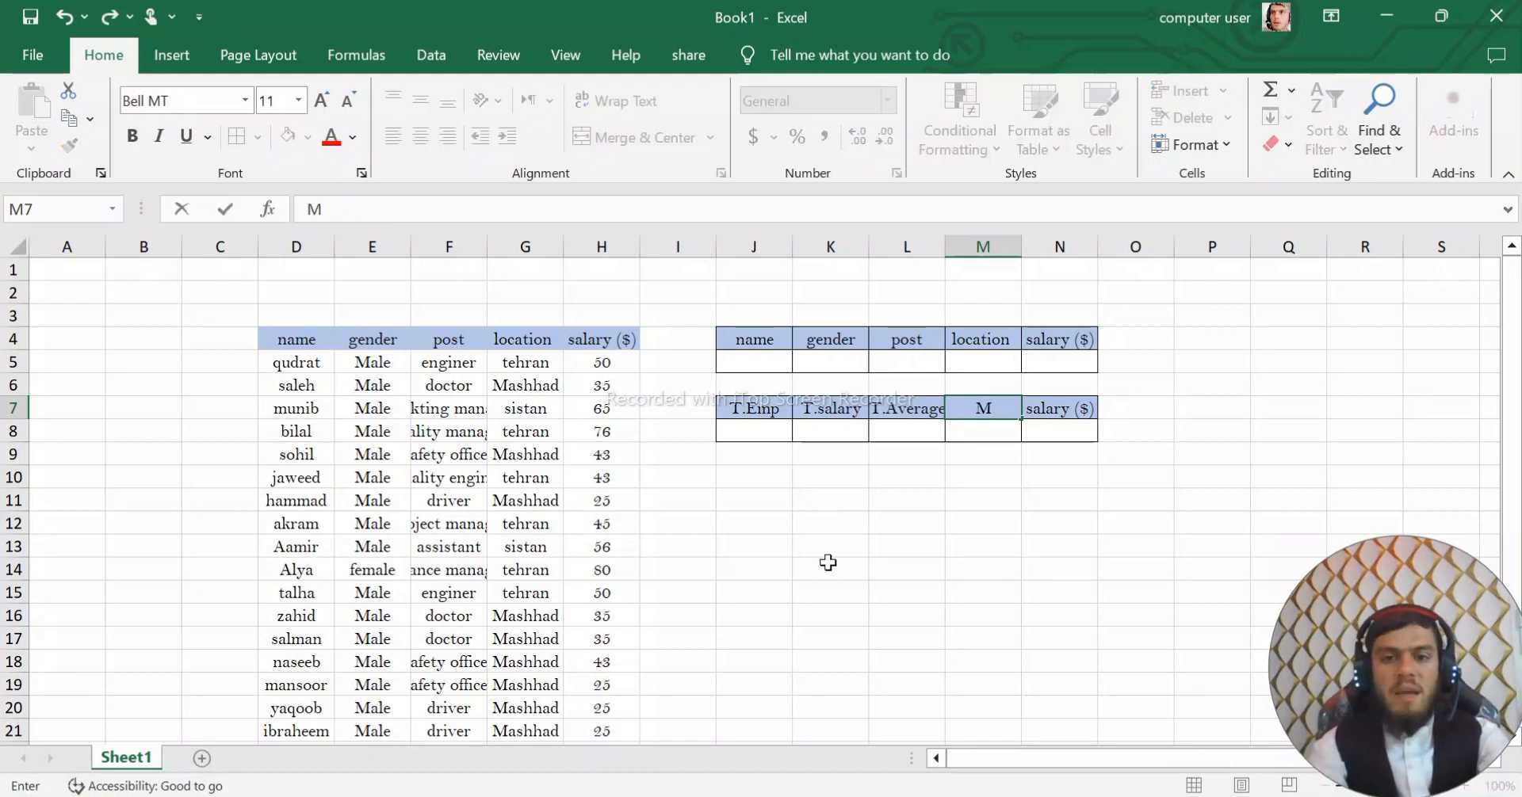
pyautogui.write('ax')
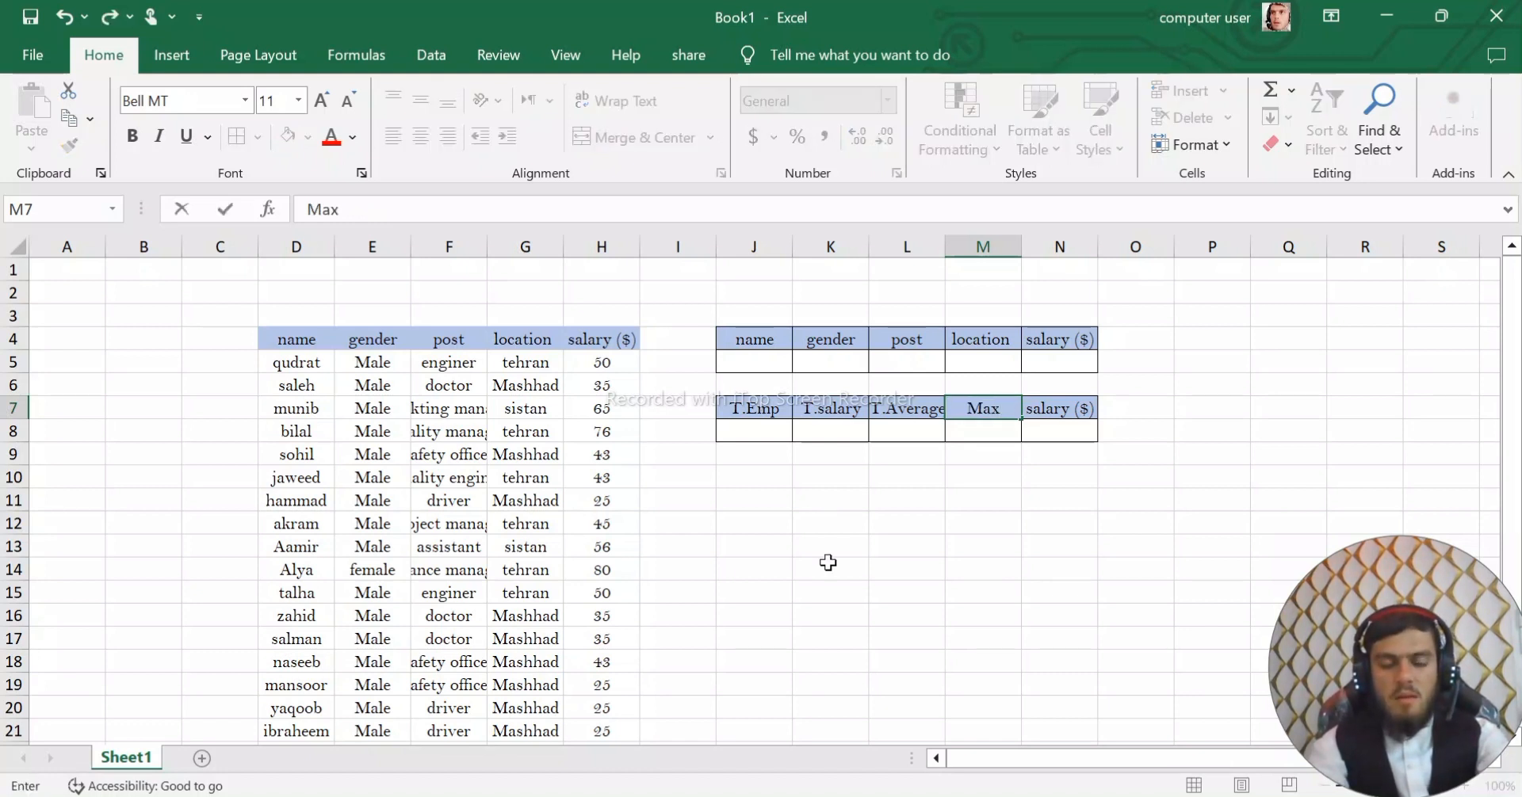
pyautogui.press('BackSpace')
pyautogui.press('BackSpace')
pyautogui.press('BackSpace')
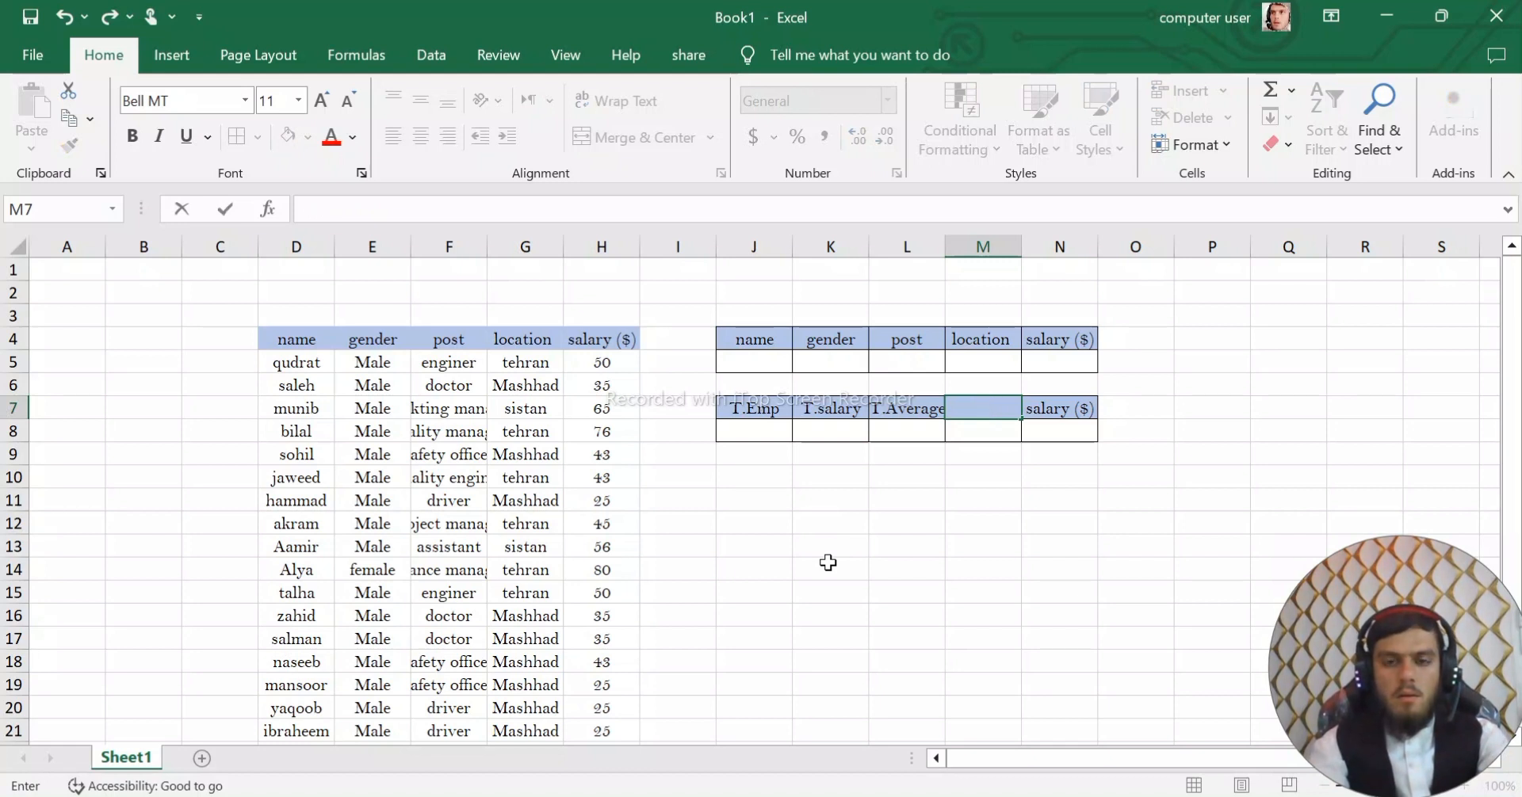
pyautogui.write('M')
pyautogui.press('BackSpace')
pyautogui.write('M')
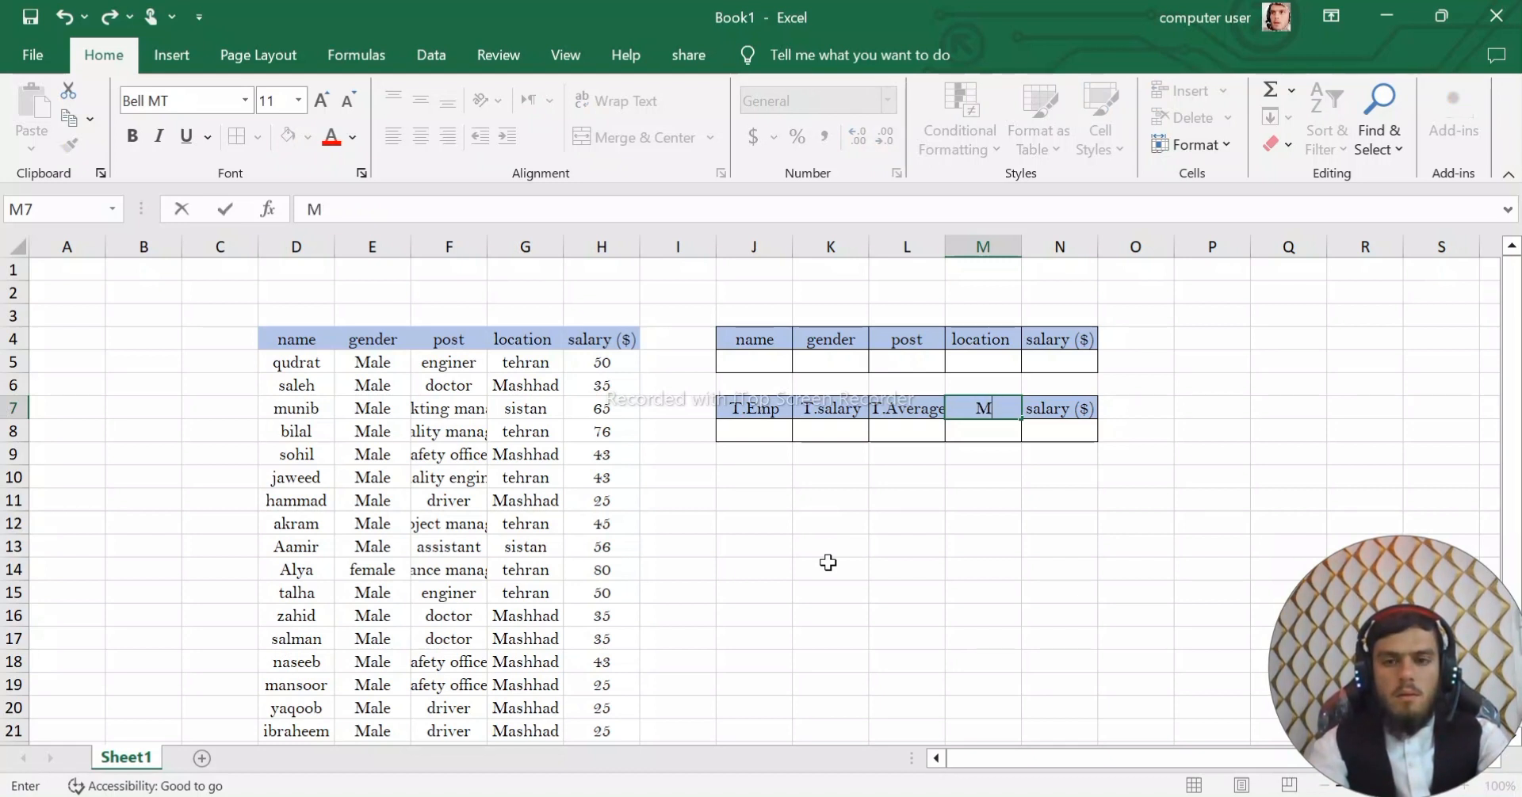
pyautogui.write('ax')
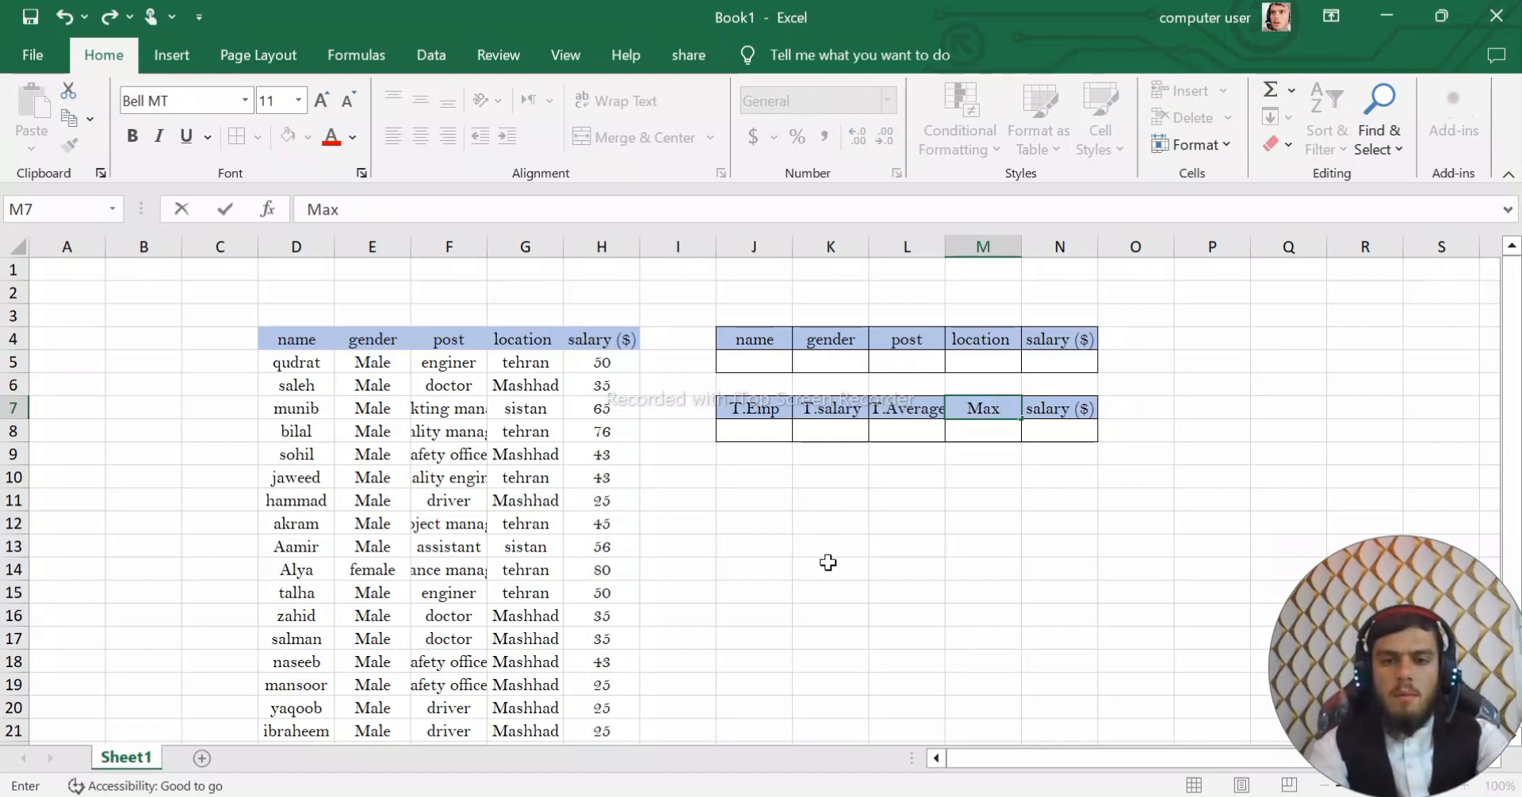
pyautogui.write('.salary')
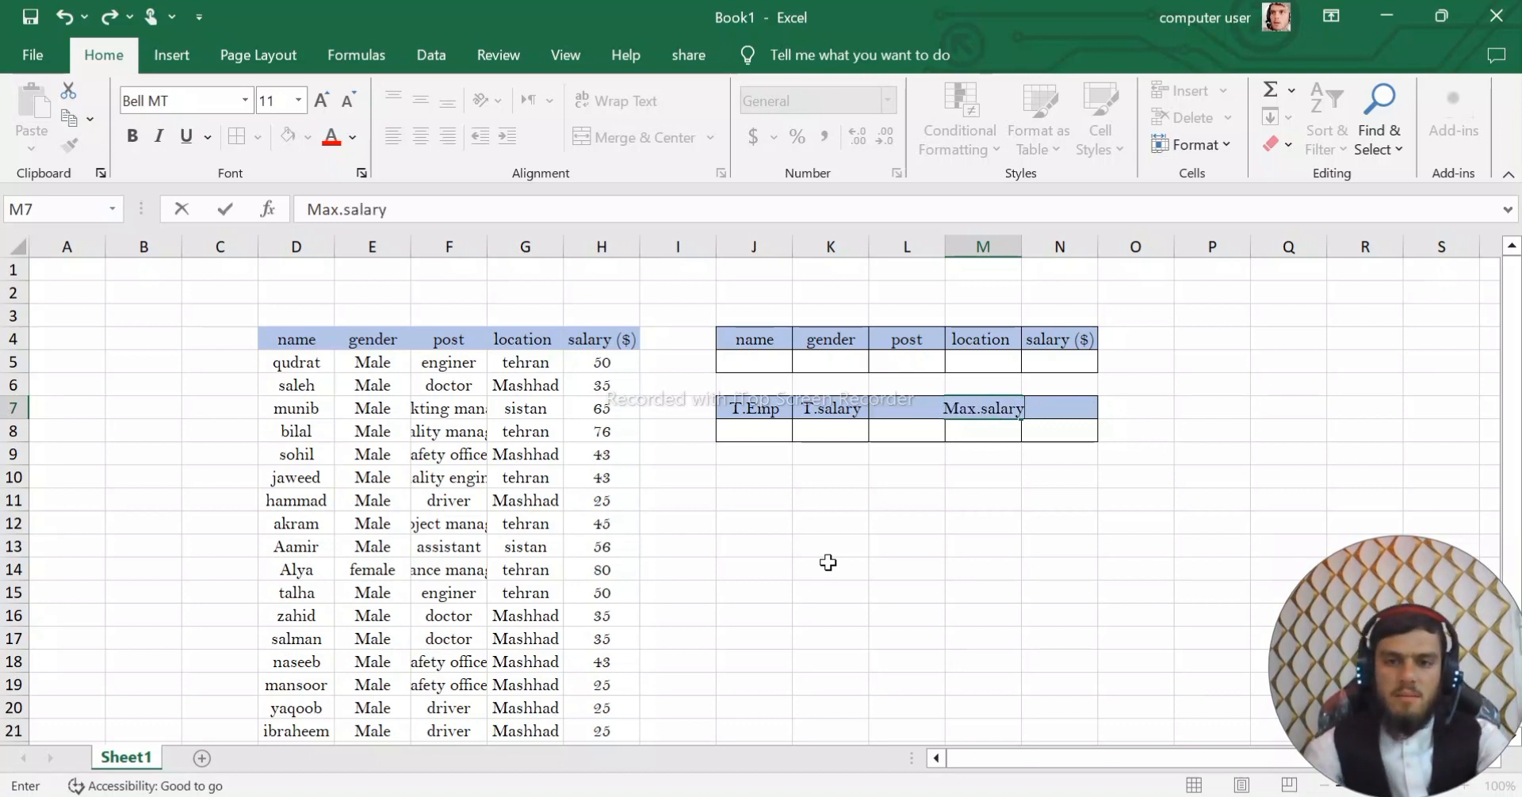
pyautogui.press('Tab')
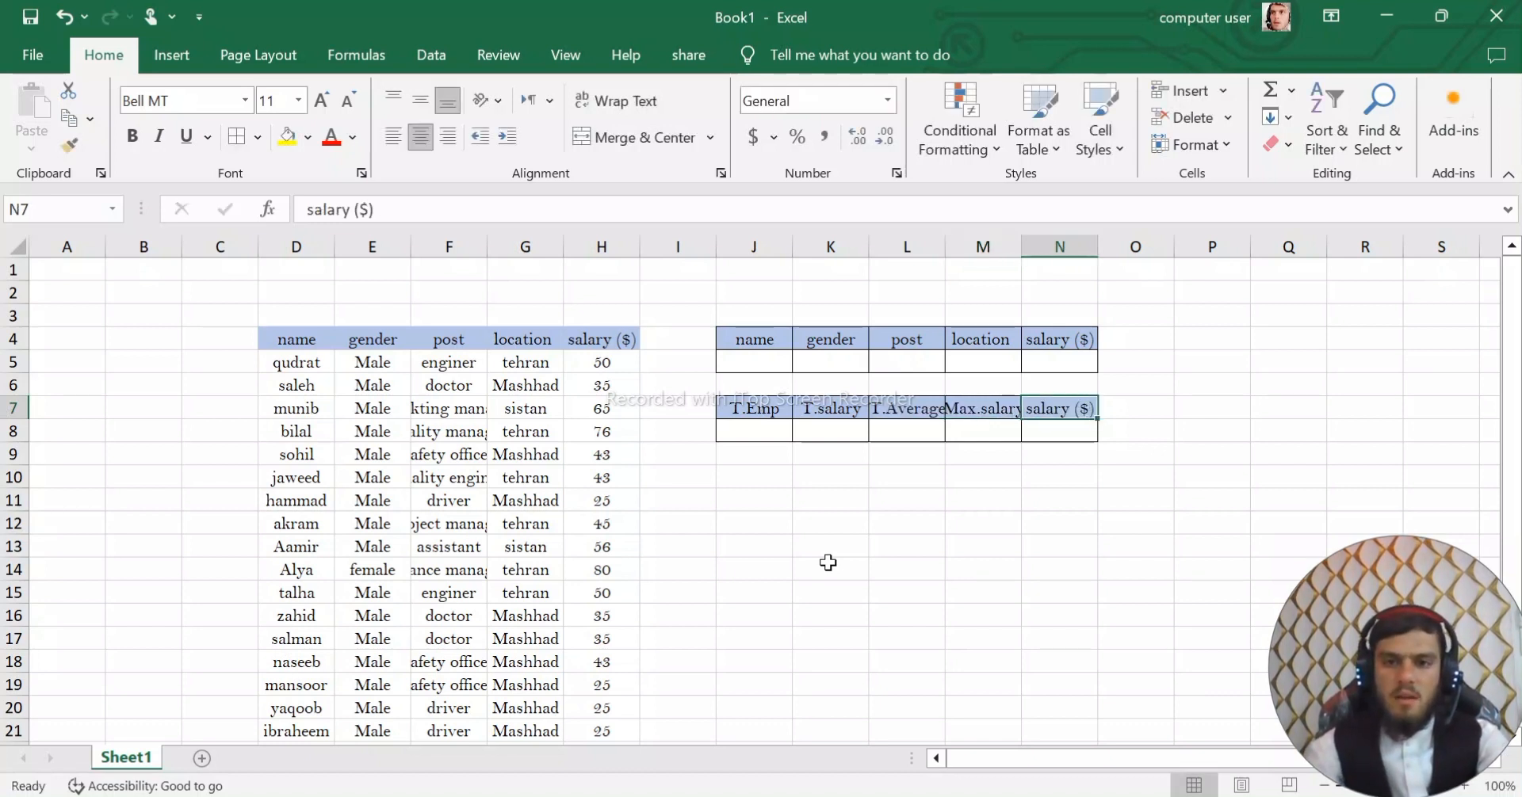
# AutoFit the width of column M to the Max.salary heading in M7
pyautogui.press('Left')
pyautogui.press('alt')
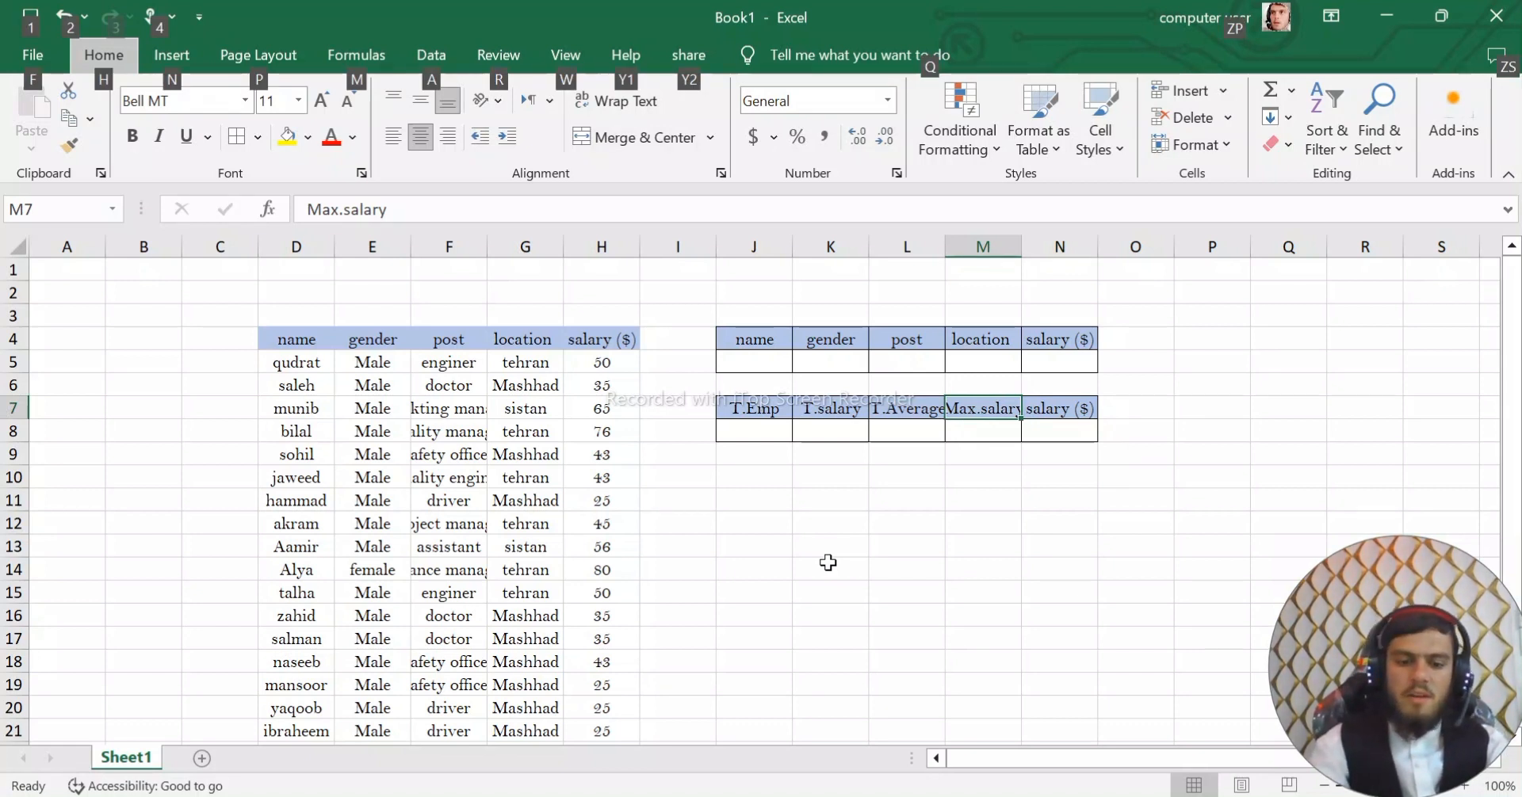
pyautogui.press('h')
pyautogui.press('o')
pyautogui.press('i')
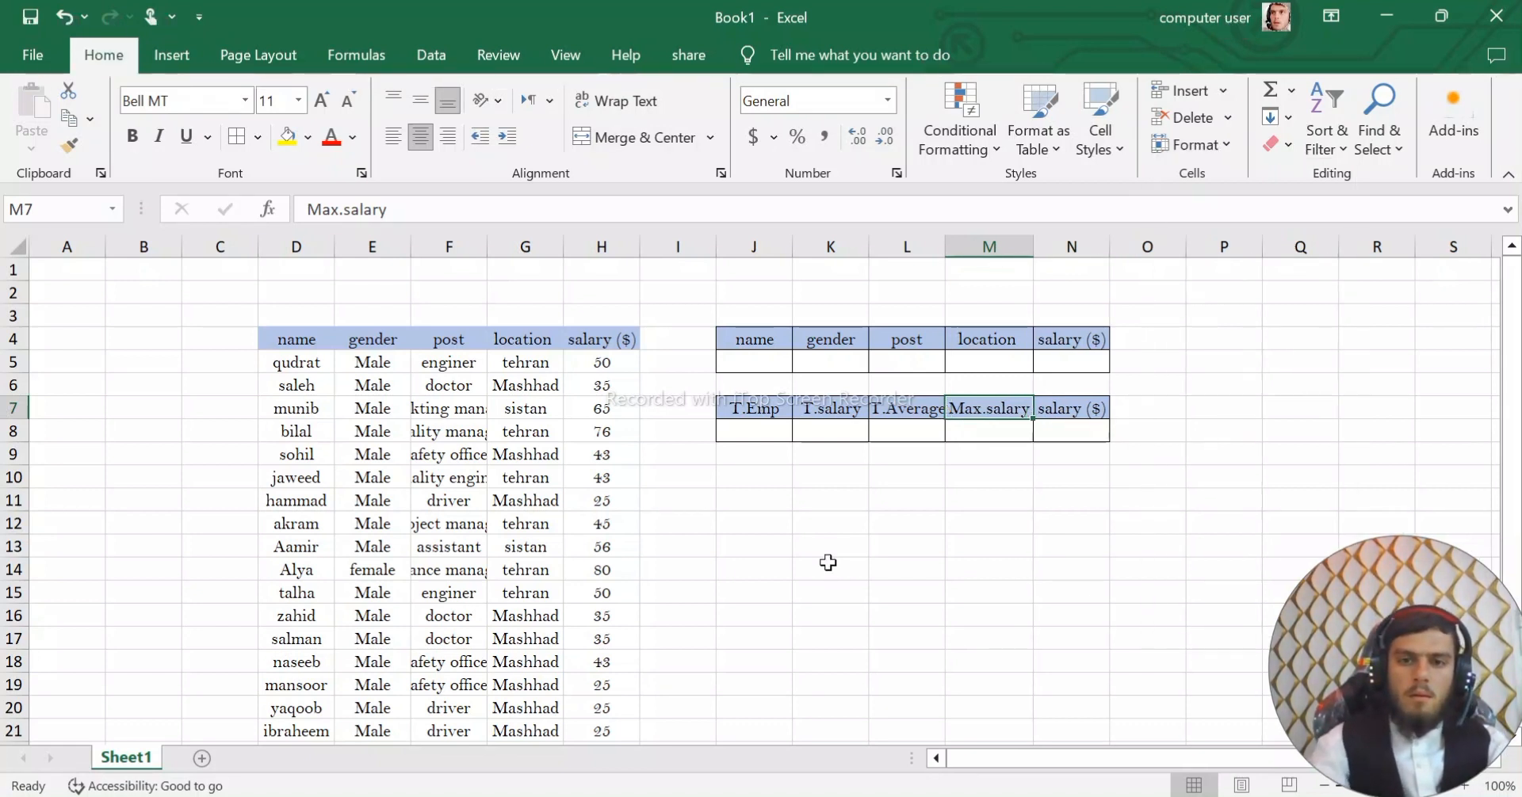
# Replace the salary ($) heading in cell N7 of the results block with Min.salary
pyautogui.press('Right')
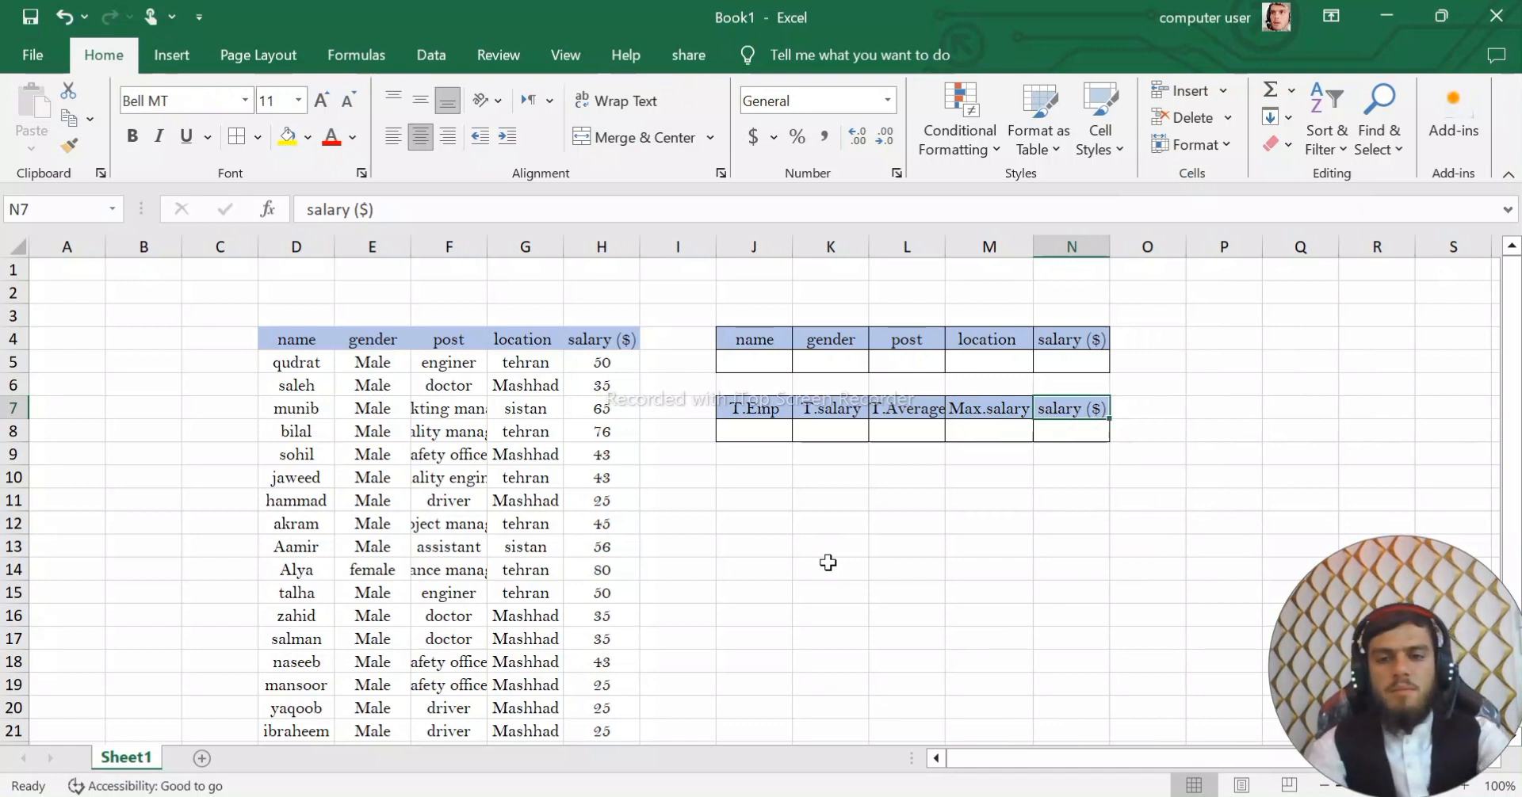
pyautogui.write('min.')
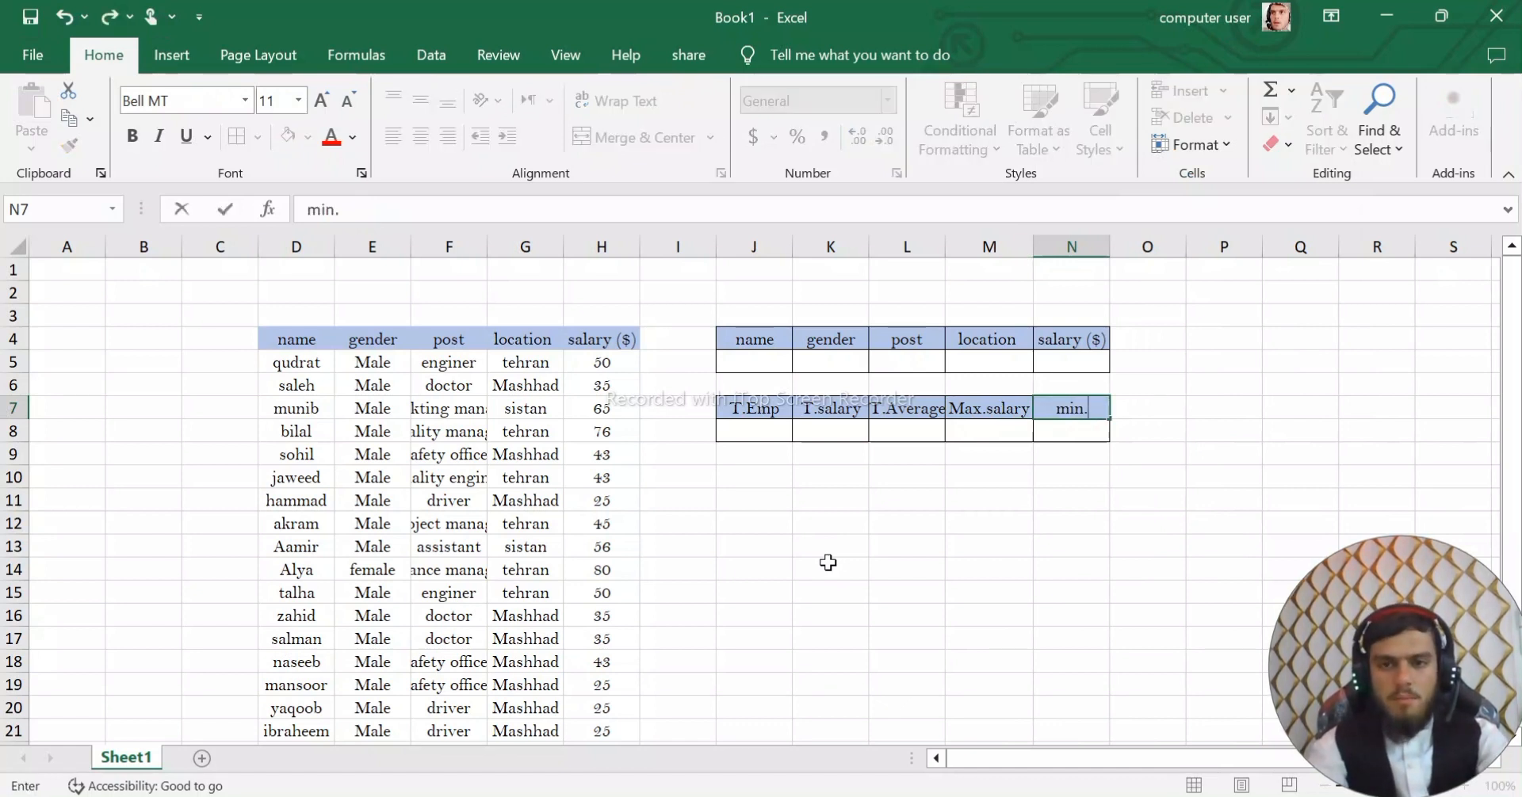
pyautogui.press('BackSpace')
pyautogui.press('BackSpace')
pyautogui.press('BackSpace')
pyautogui.write('M')
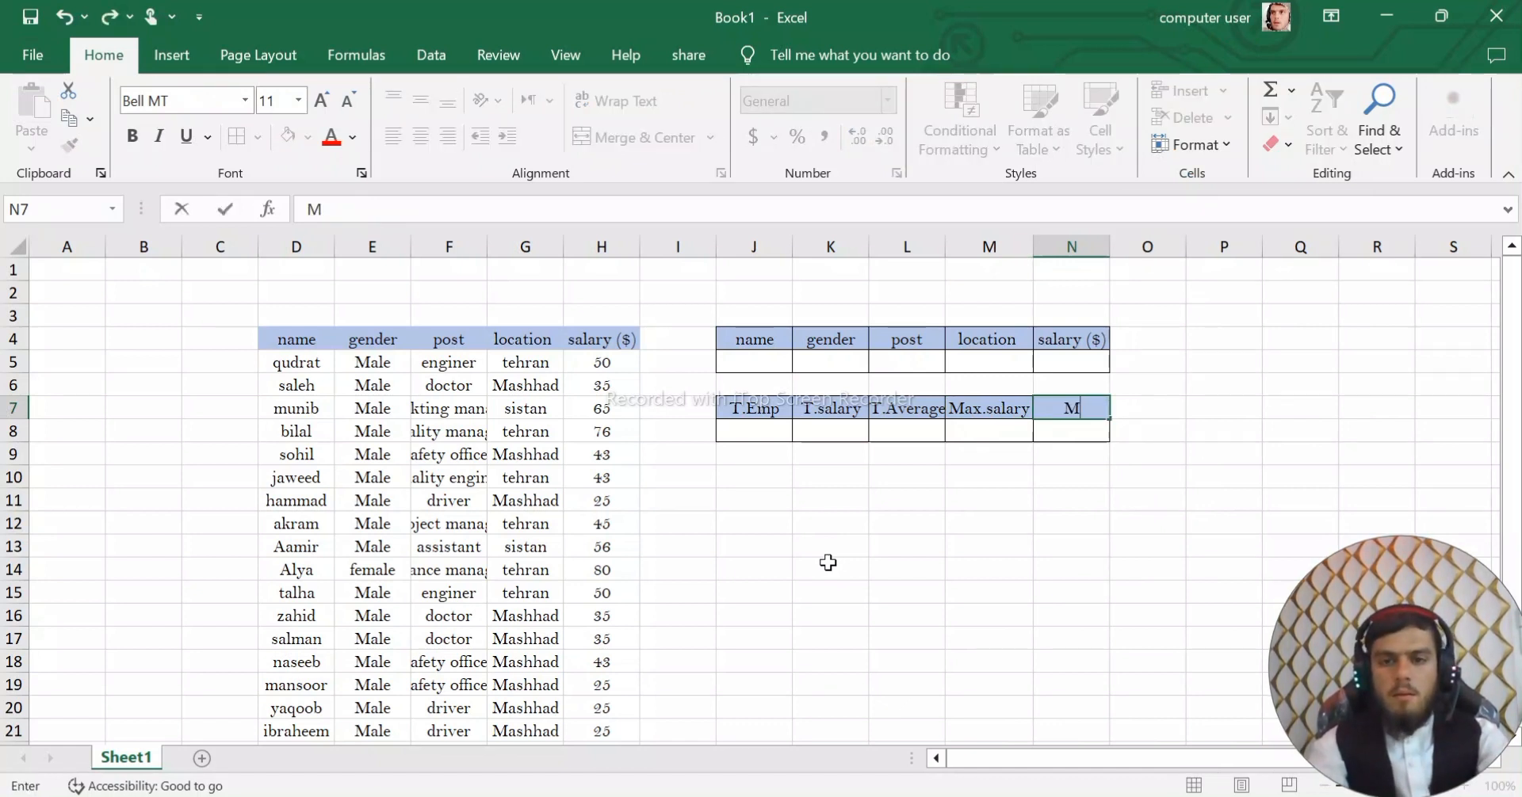
pyautogui.write('in.sal')
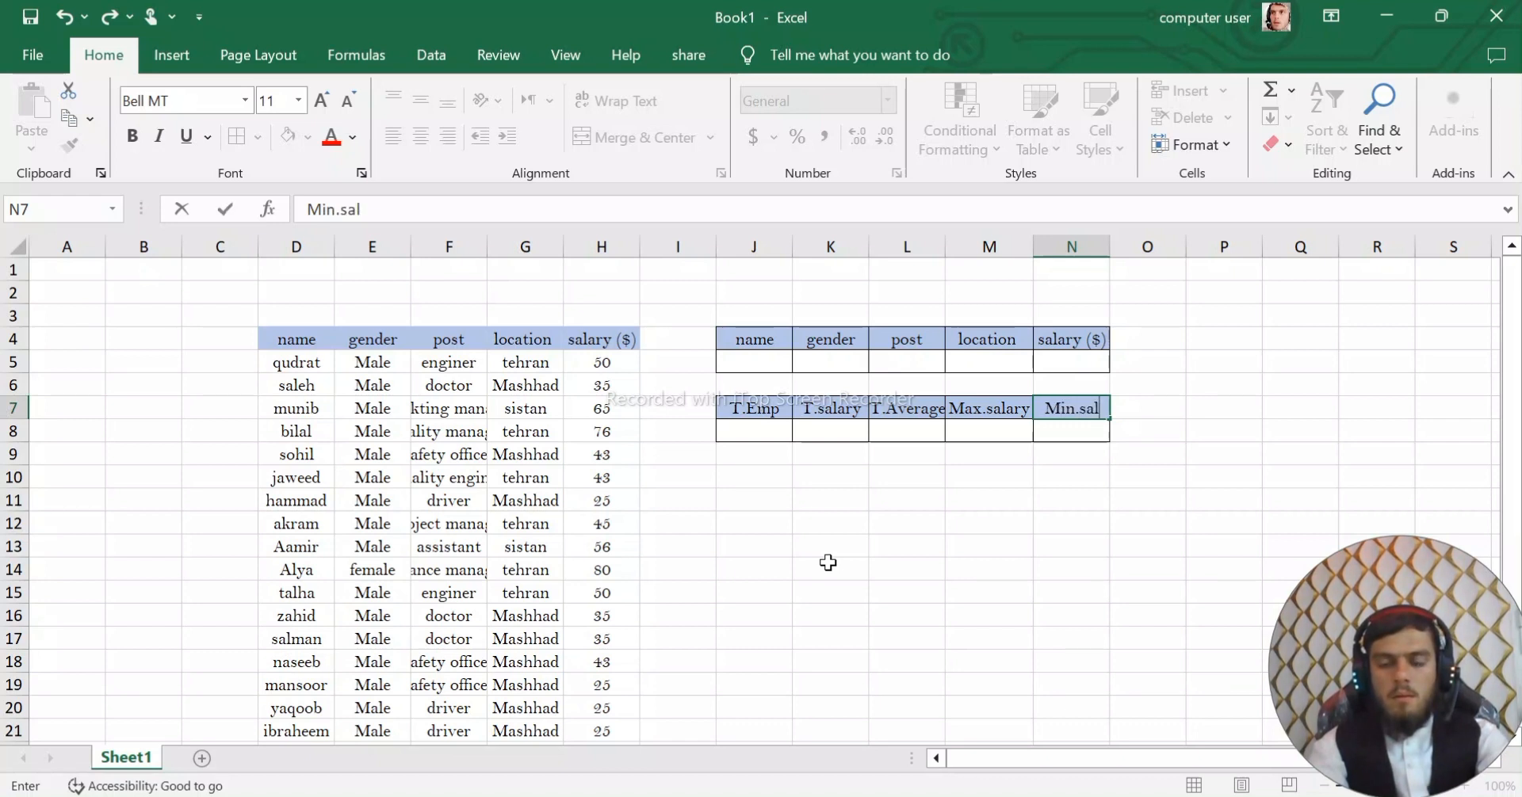
pyautogui.write('ary')
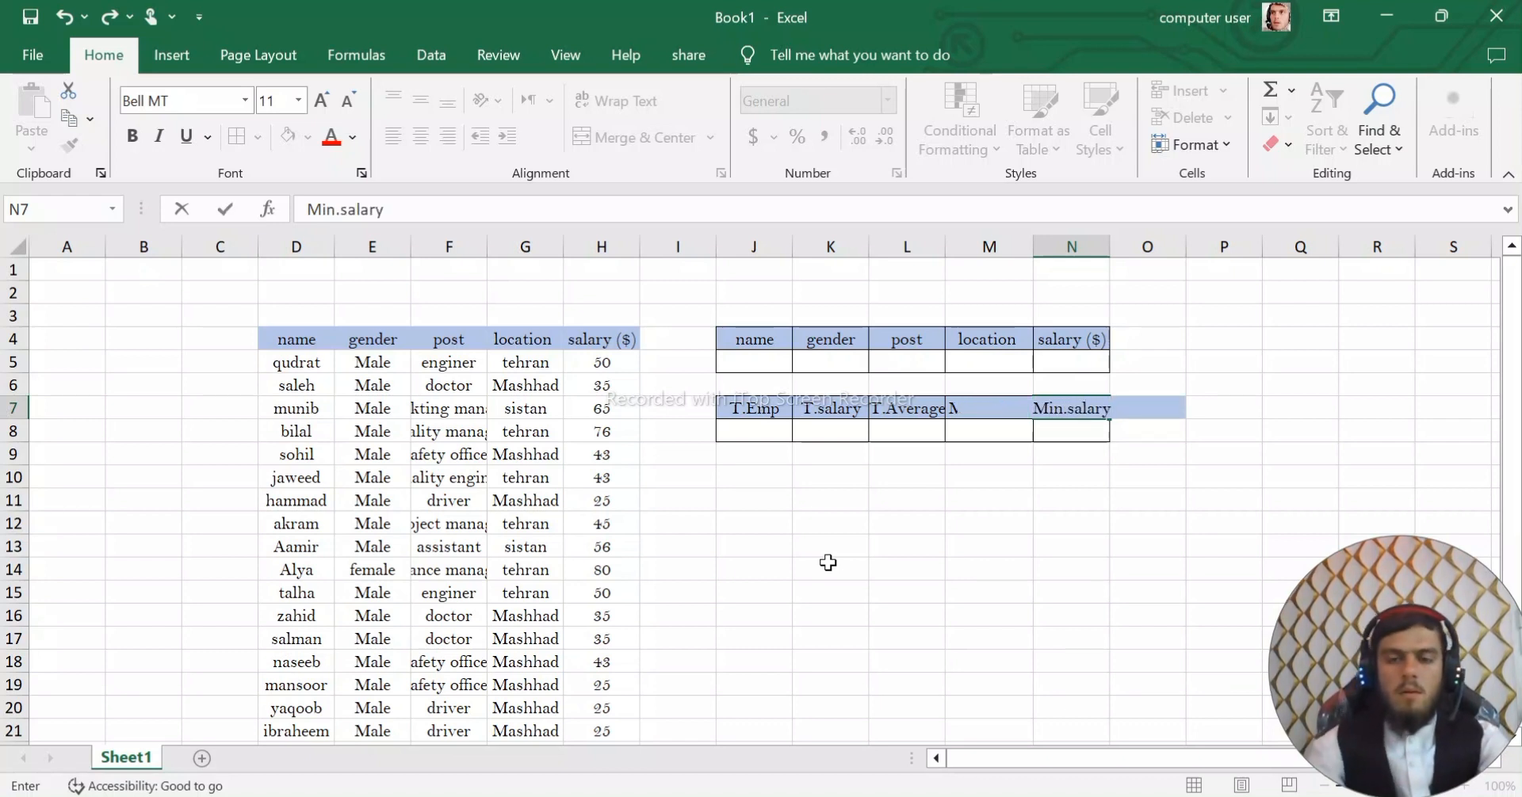
pyautogui.hotkey('ctrl', 'Return')
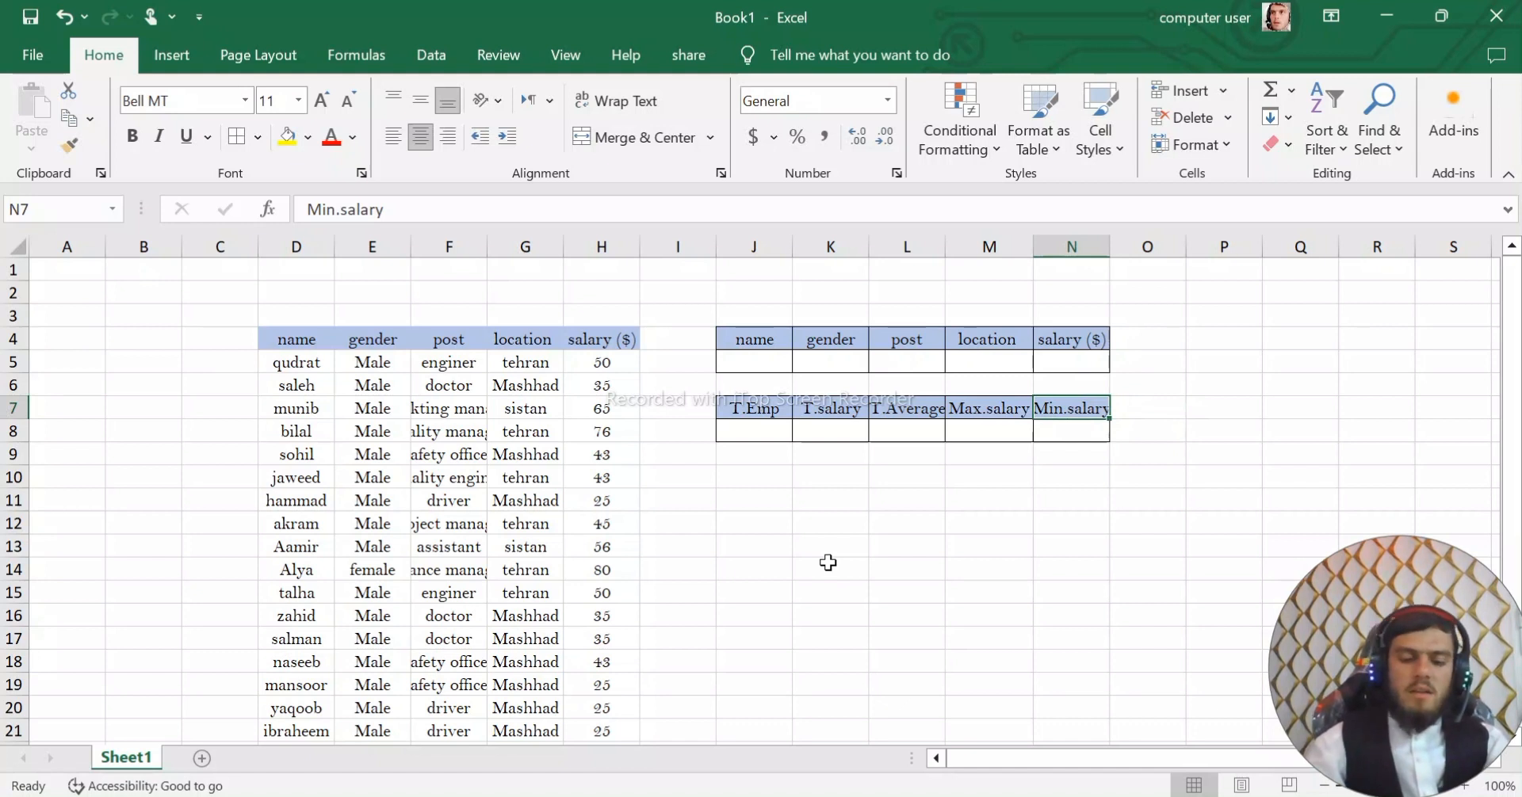
# AutoFit the width of column N to the Min.salary heading in N7
pyautogui.hotkey('alt', 'h')
pyautogui.press('o')
pyautogui.press('i')
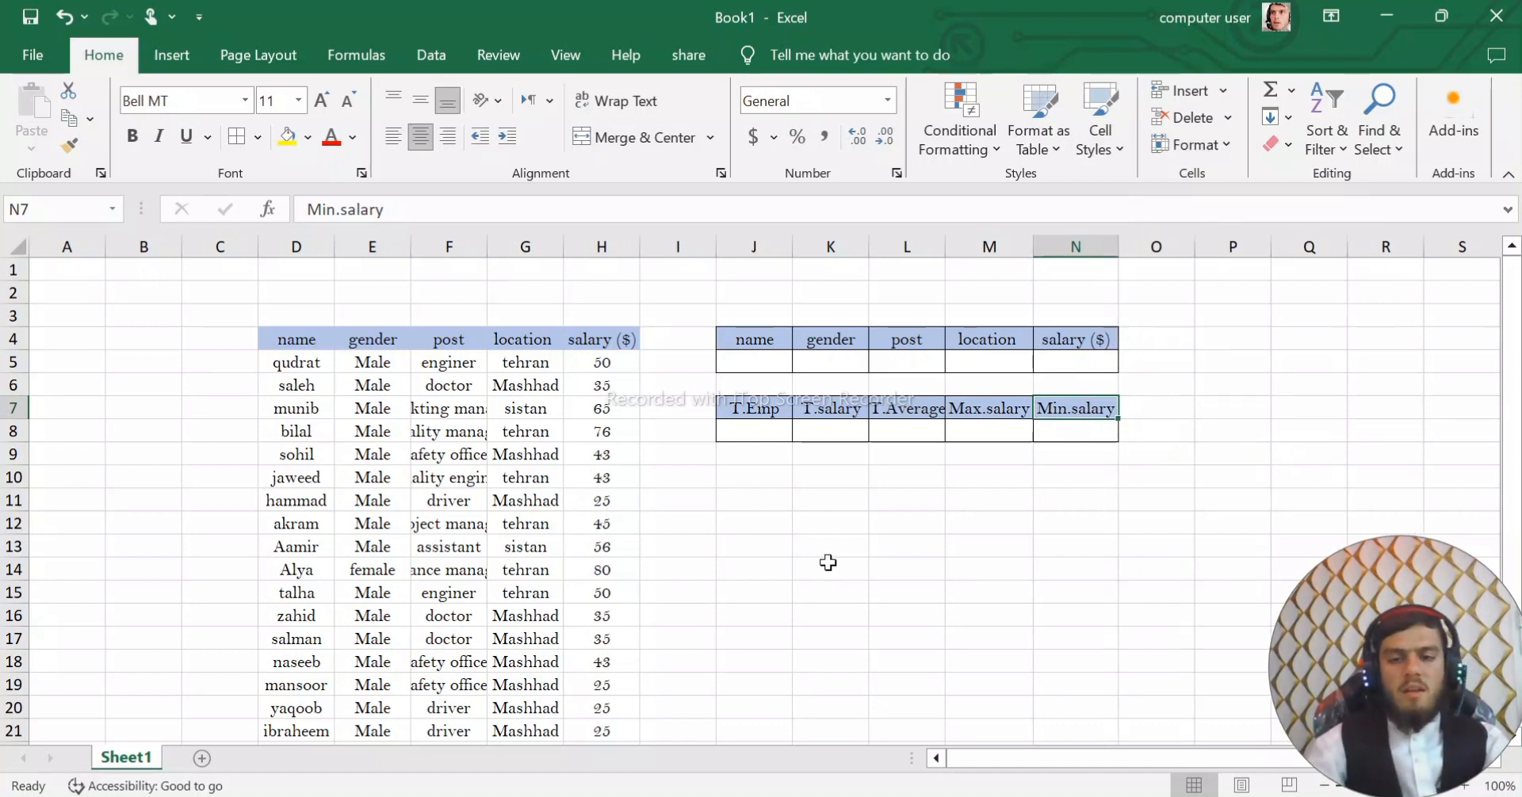
pyautogui.press('Down')
pyautogui.press('Left')
pyautogui.press('Left')
pyautogui.press('Left')
pyautogui.press('Left')
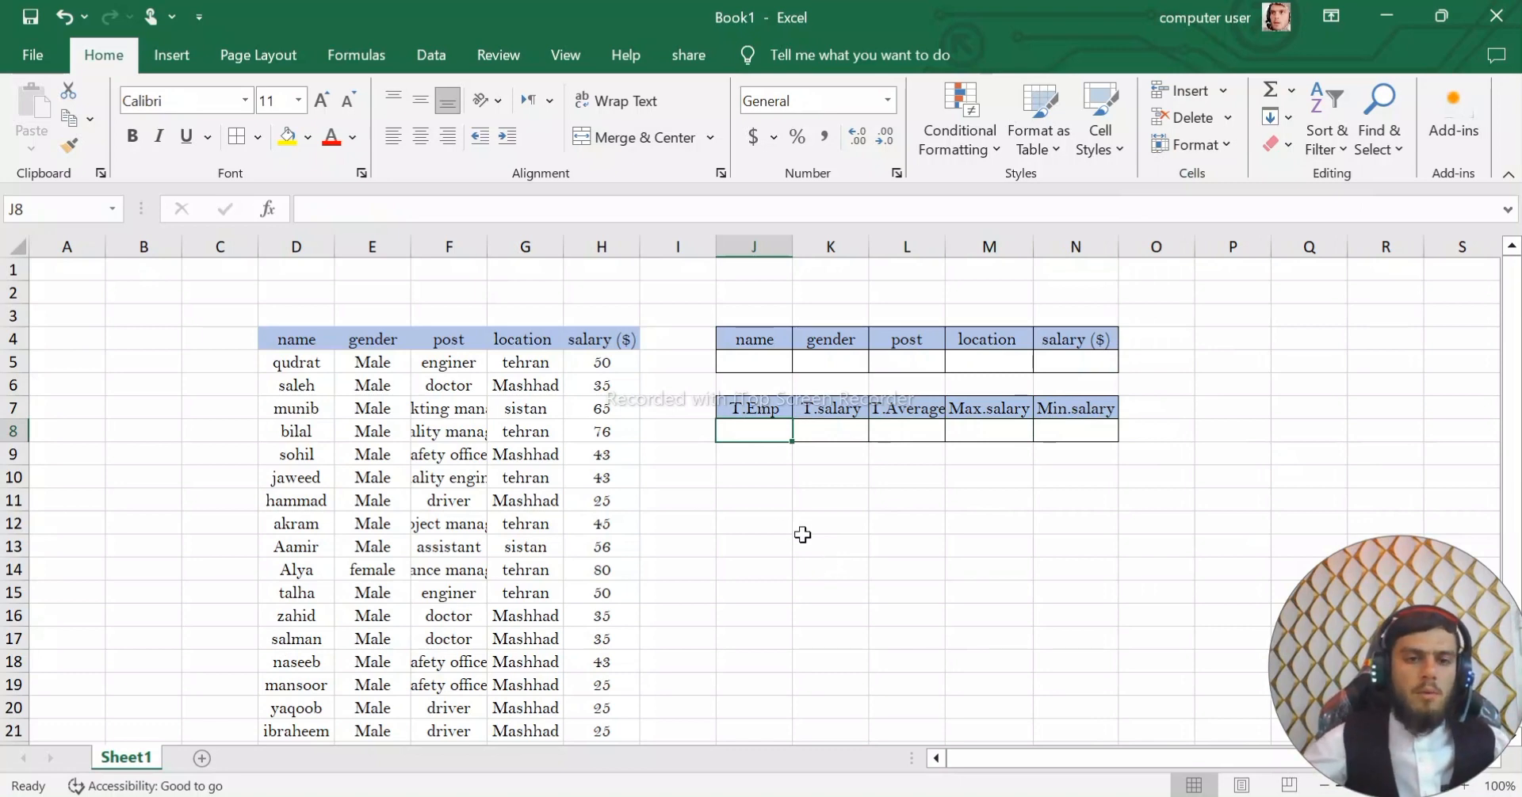
pyautogui.scroll(-1, 621, 503)
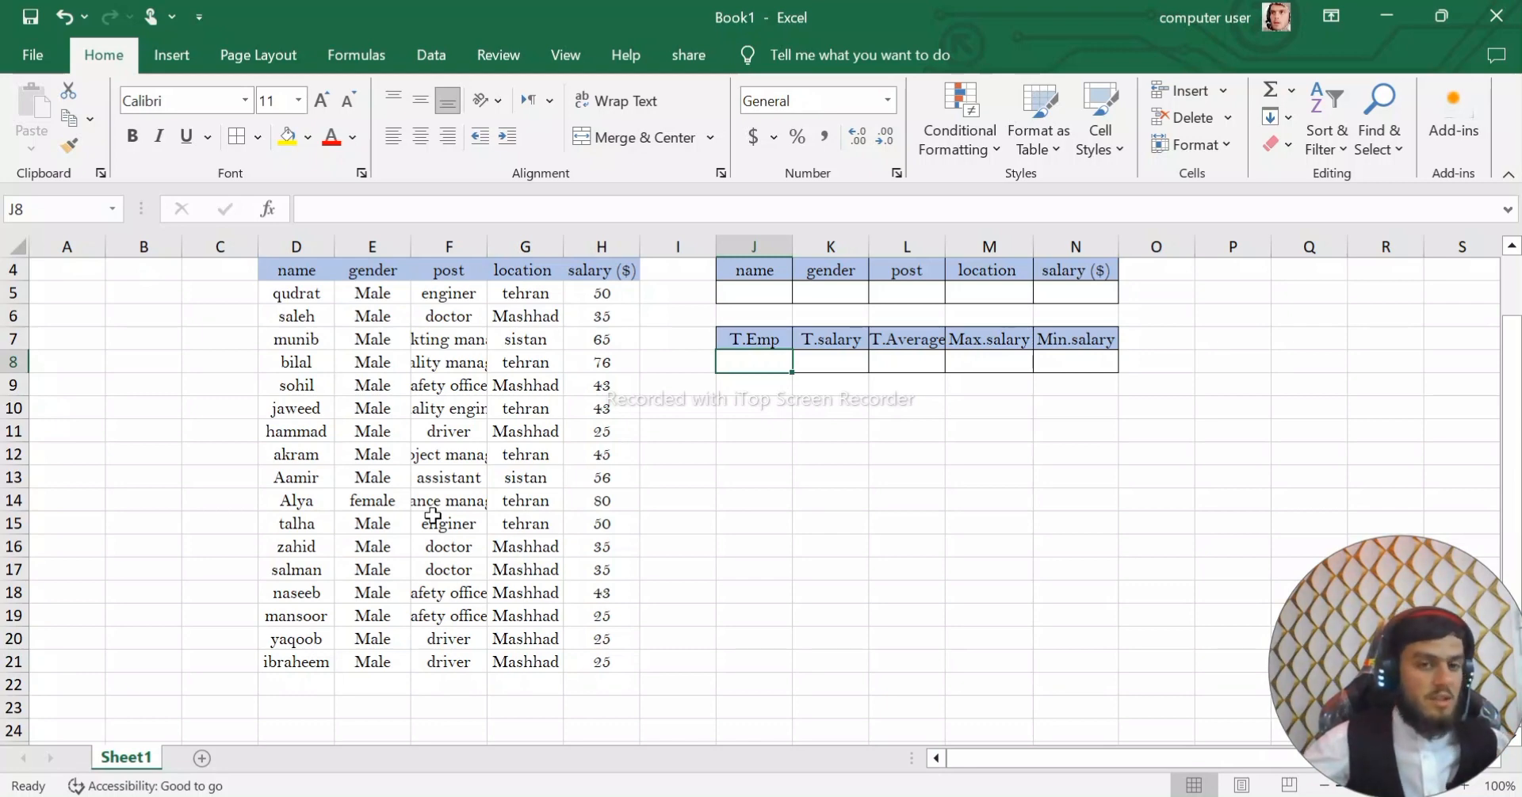
pyautogui.scroll(1, 433, 516)
pyautogui.click(694, 545)
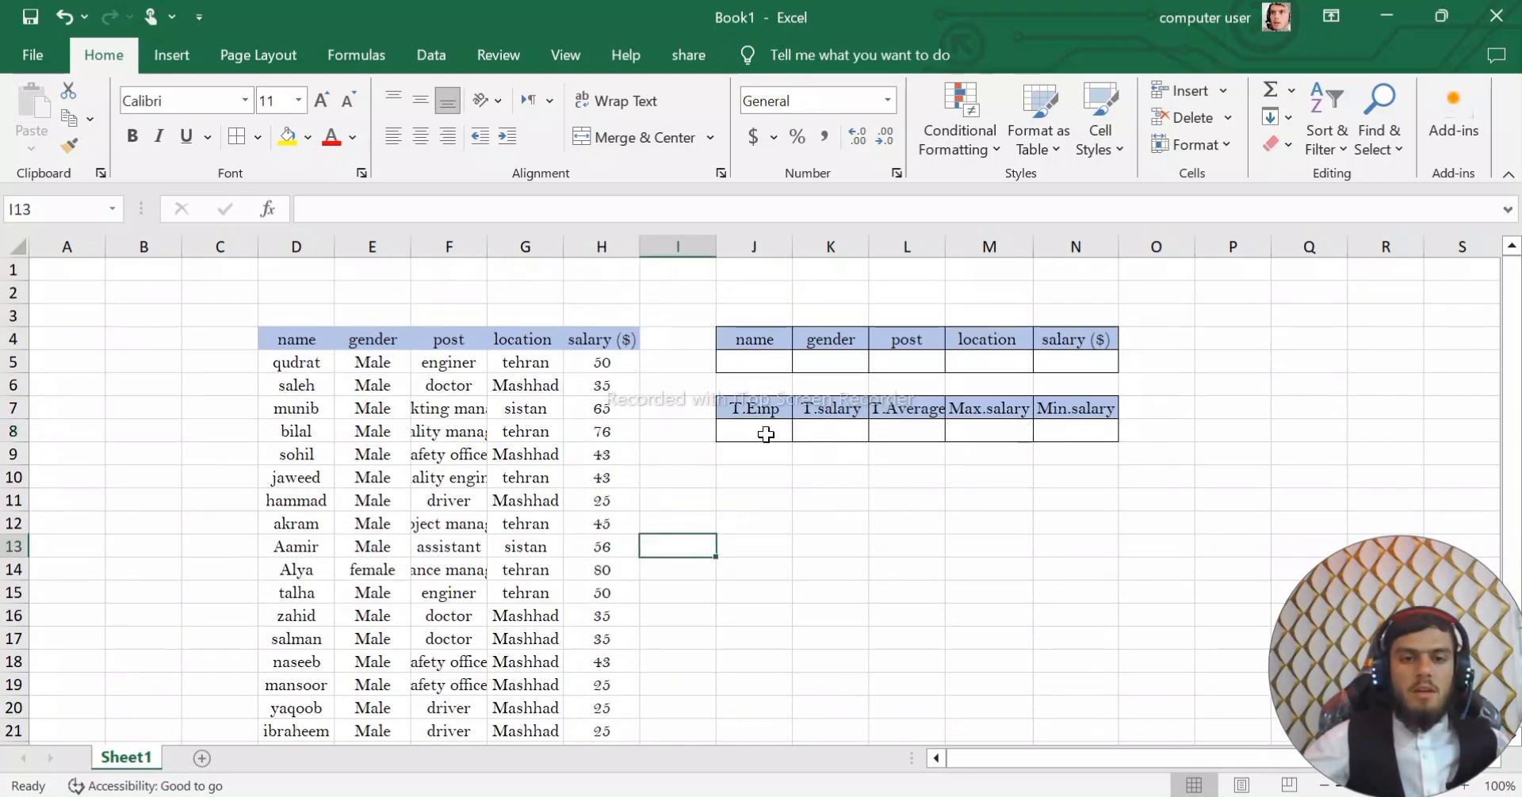
# Start a DCOUNTA formula in cell J8 below T.Emp, using the employee table D4:H21 as the database
pyautogui.click(766, 434)
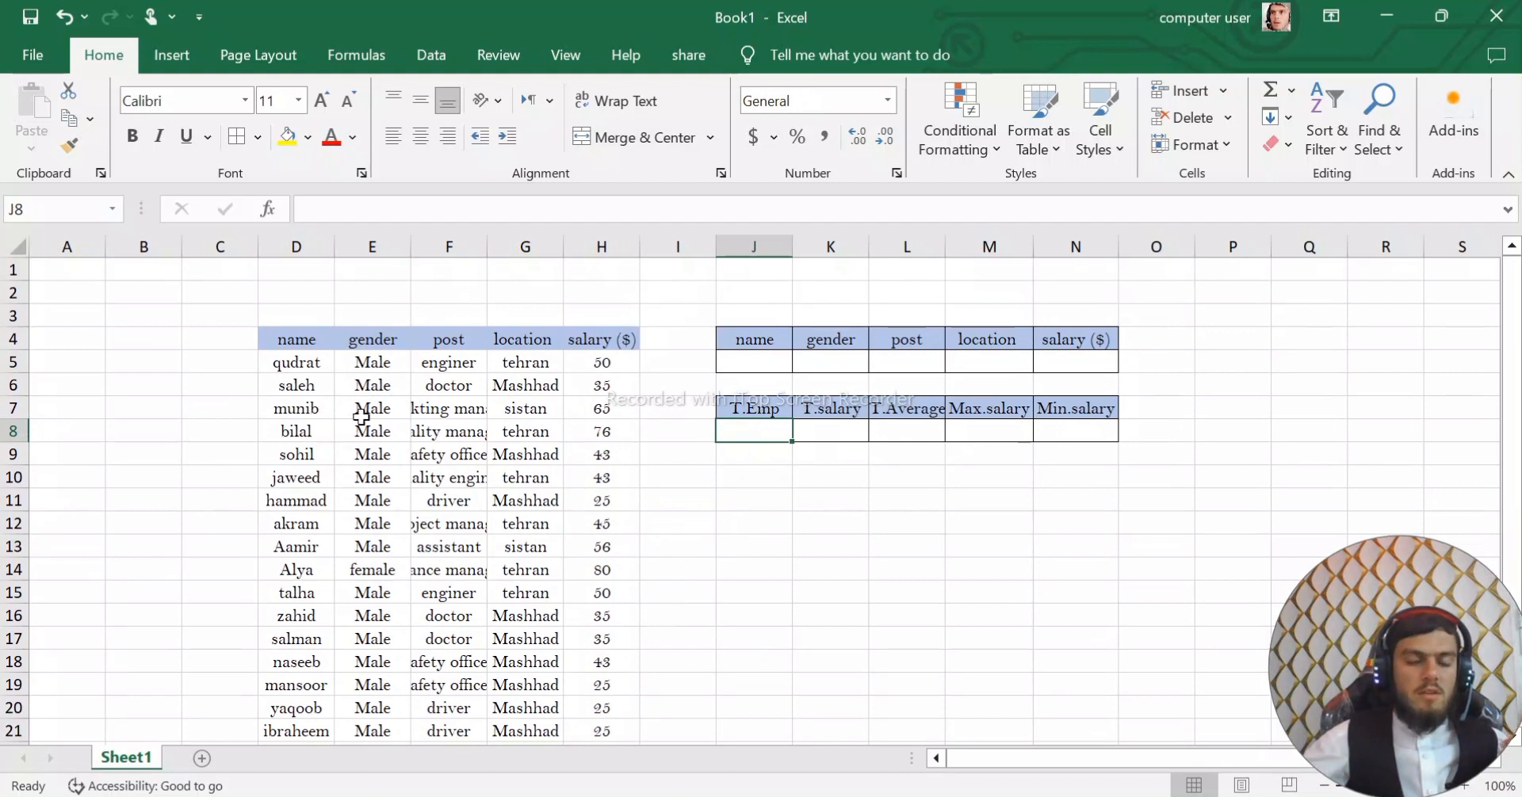
pyautogui.scroll(-1, 397, 518)
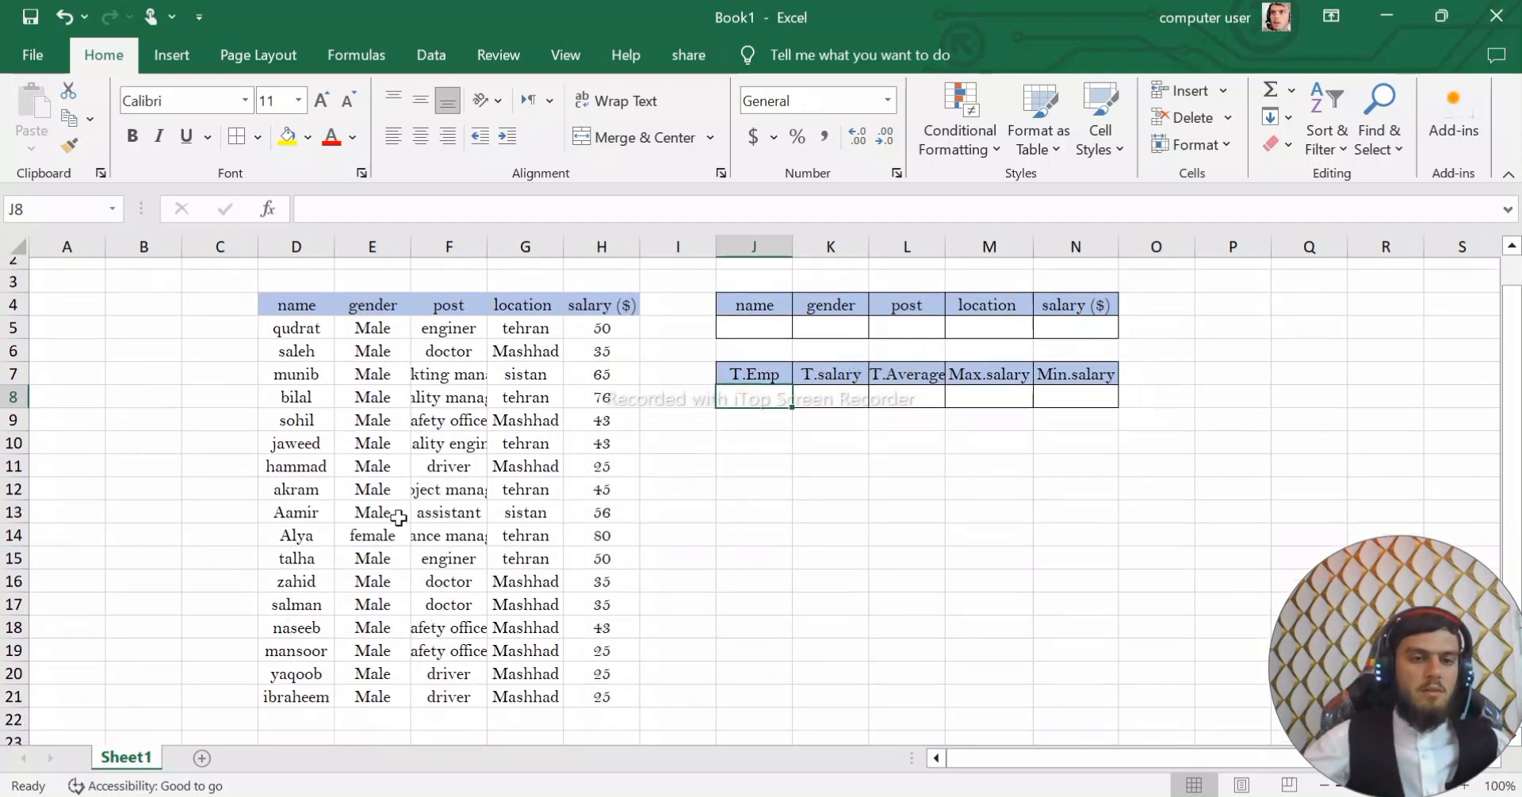
pyautogui.scroll(-1, 398, 518)
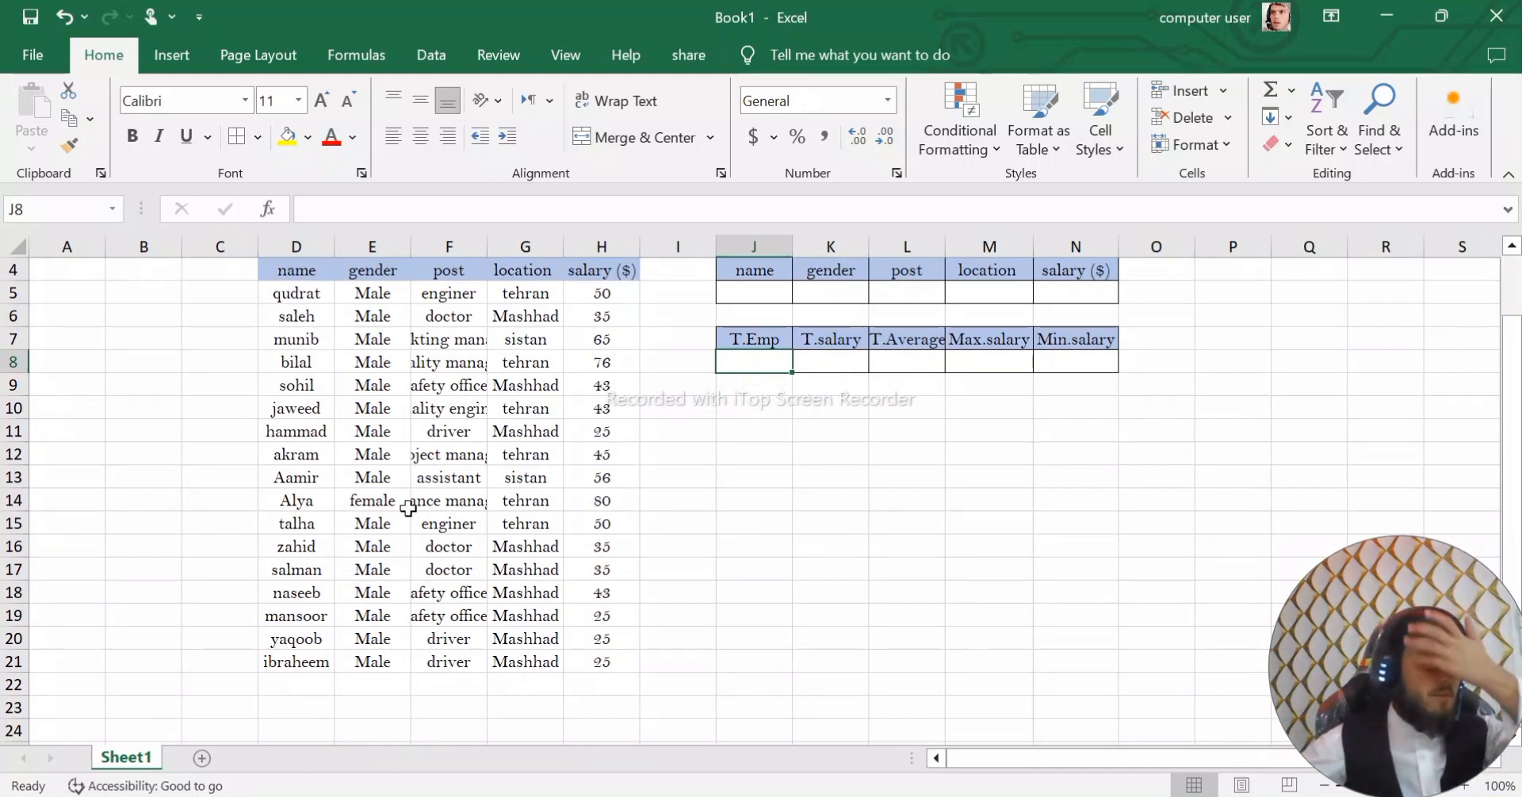
pyautogui.scroll(1, 511, 523)
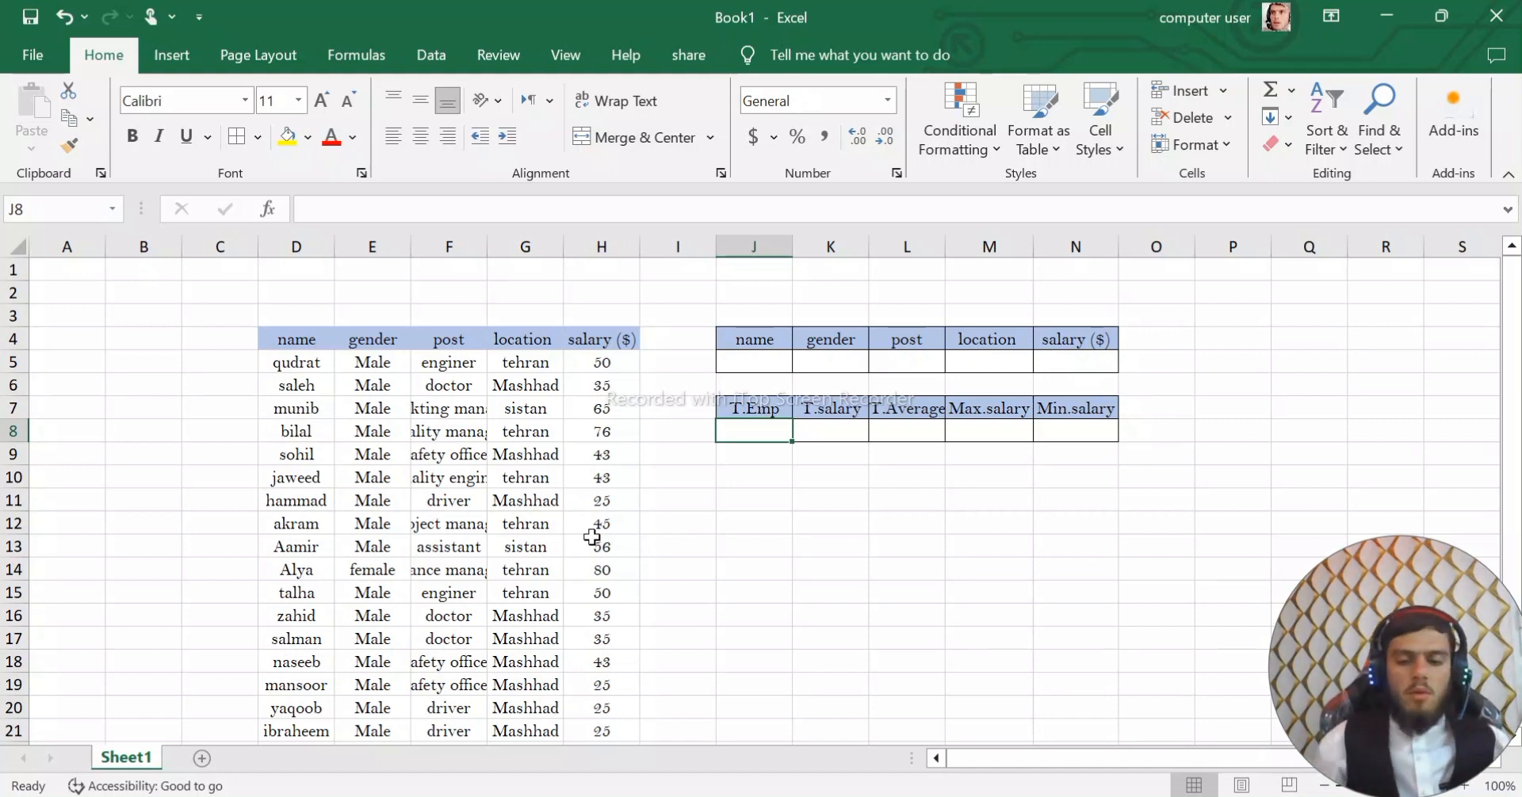
pyautogui.write('=')
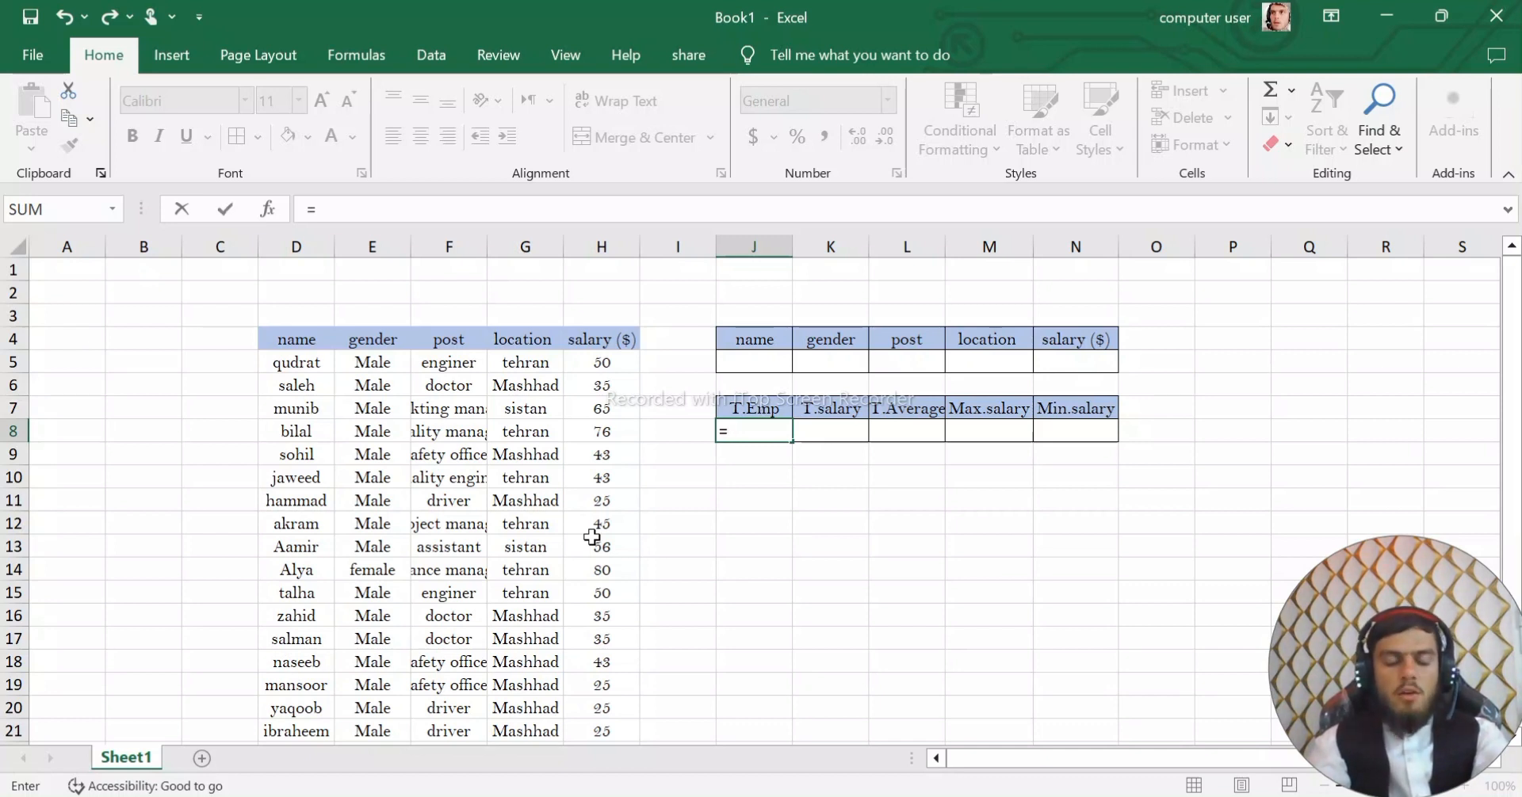
pyautogui.write('d')
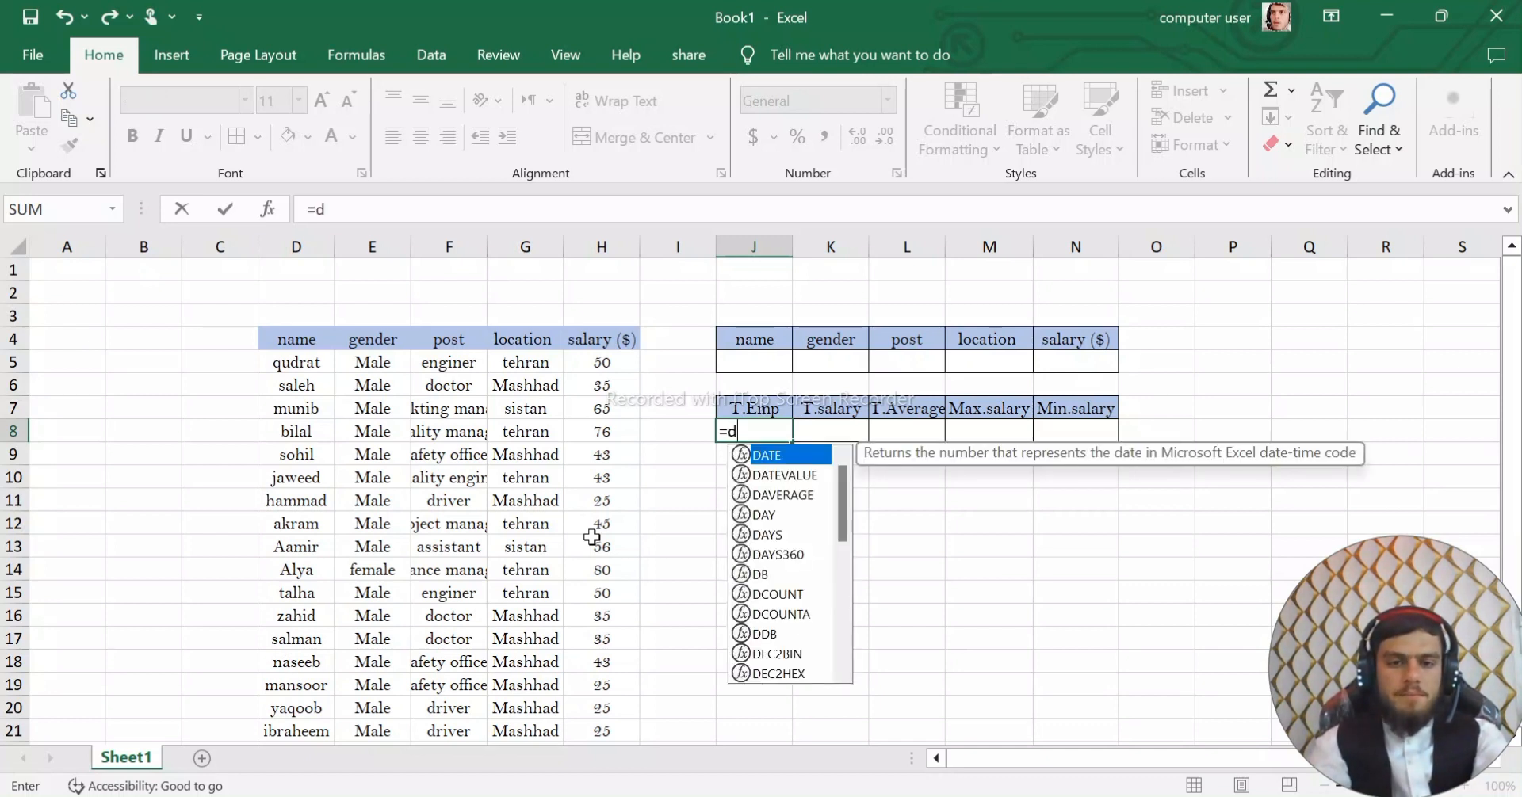
pyautogui.write('cou')
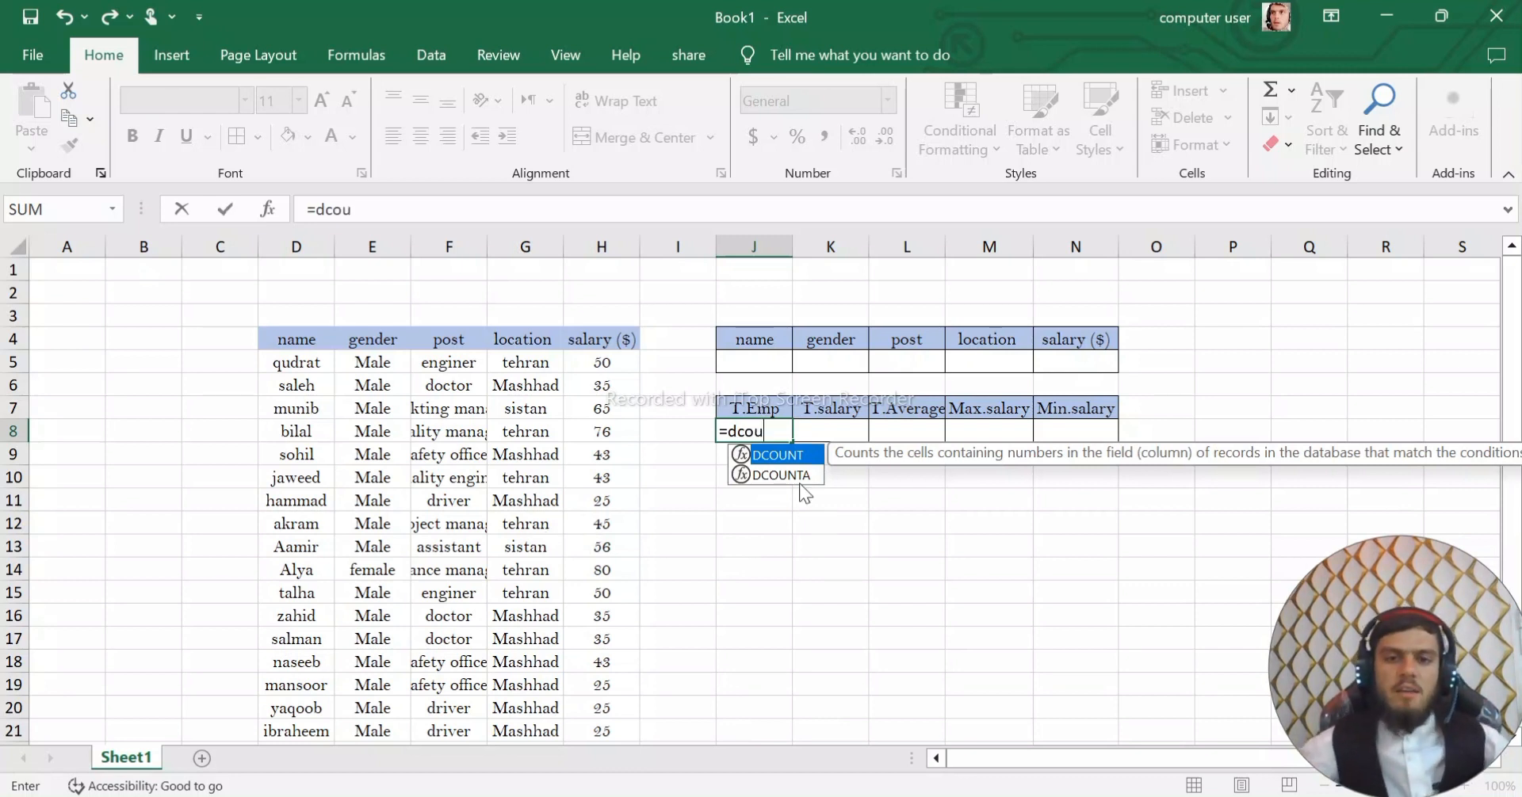
pyautogui.click(780, 476)
pyautogui.doubleClick(780, 476)
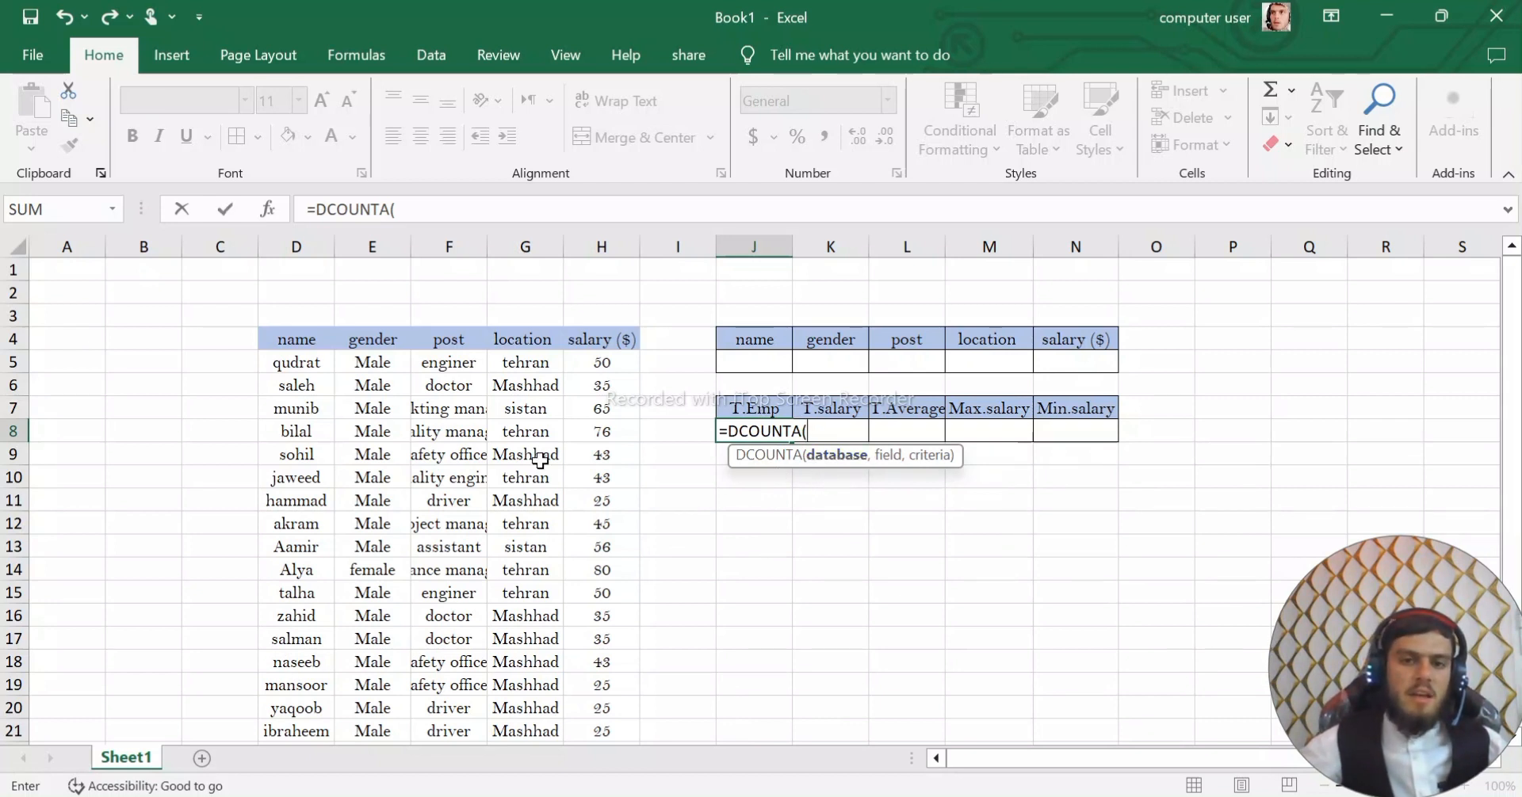
pyautogui.moveTo(267, 336); pyautogui.dragTo(628, 662)
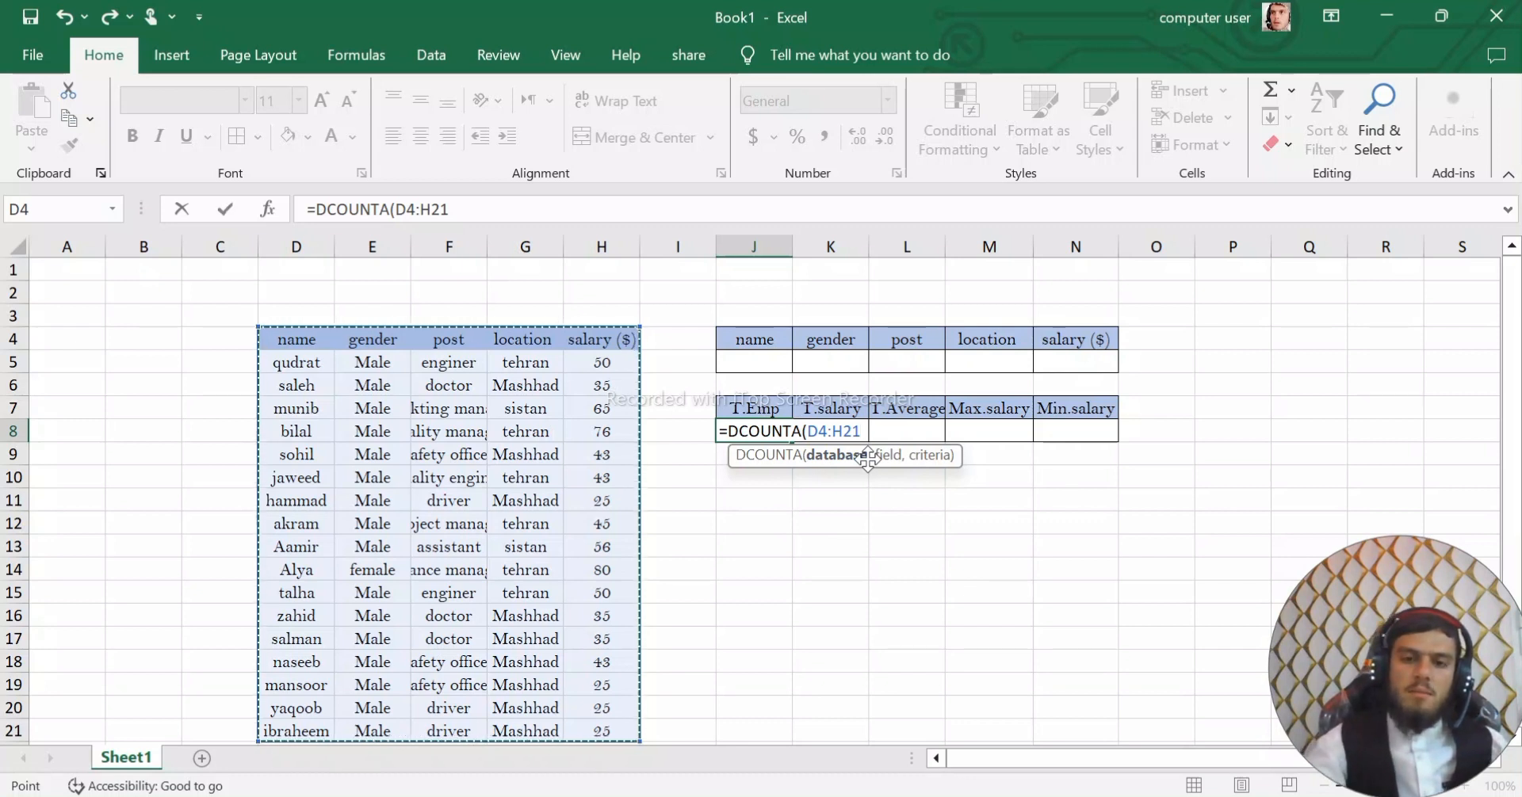
pyautogui.write(',')
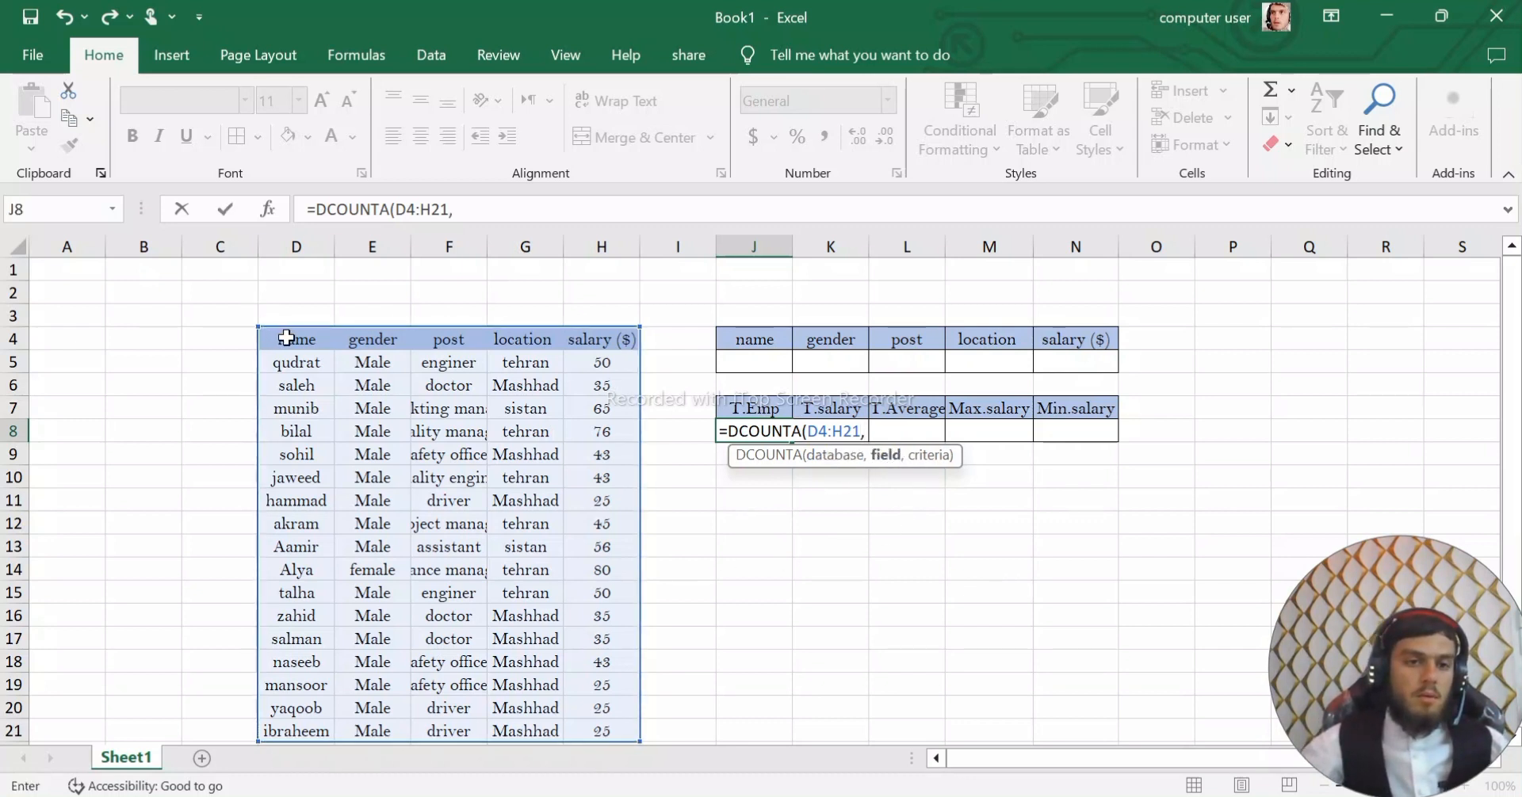
# Complete the DCOUNTA formula in J8 with the name heading D4 as field and J4:N5 as criteria
pyautogui.click(286, 338)
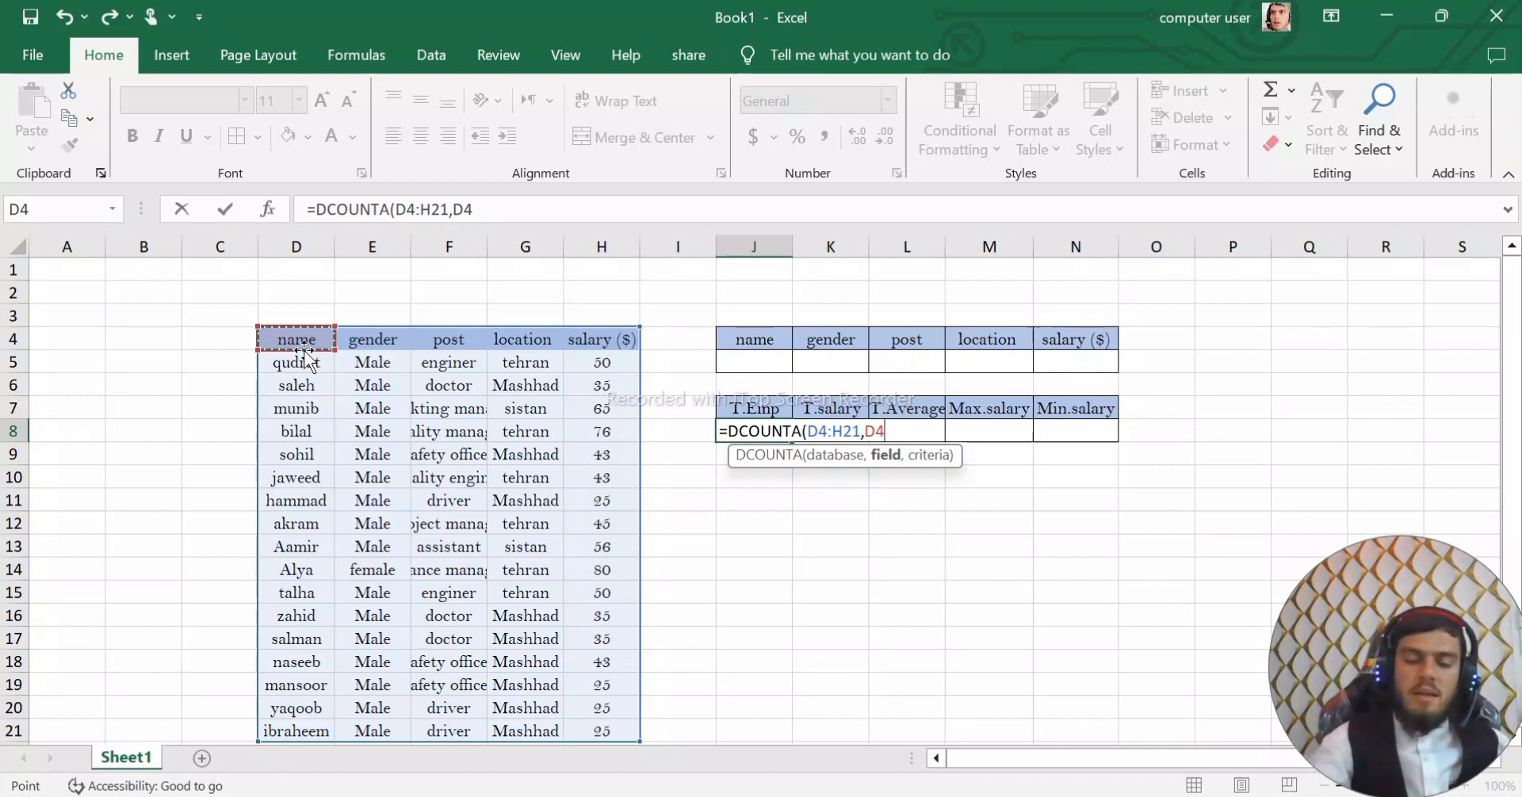
pyautogui.write(',')
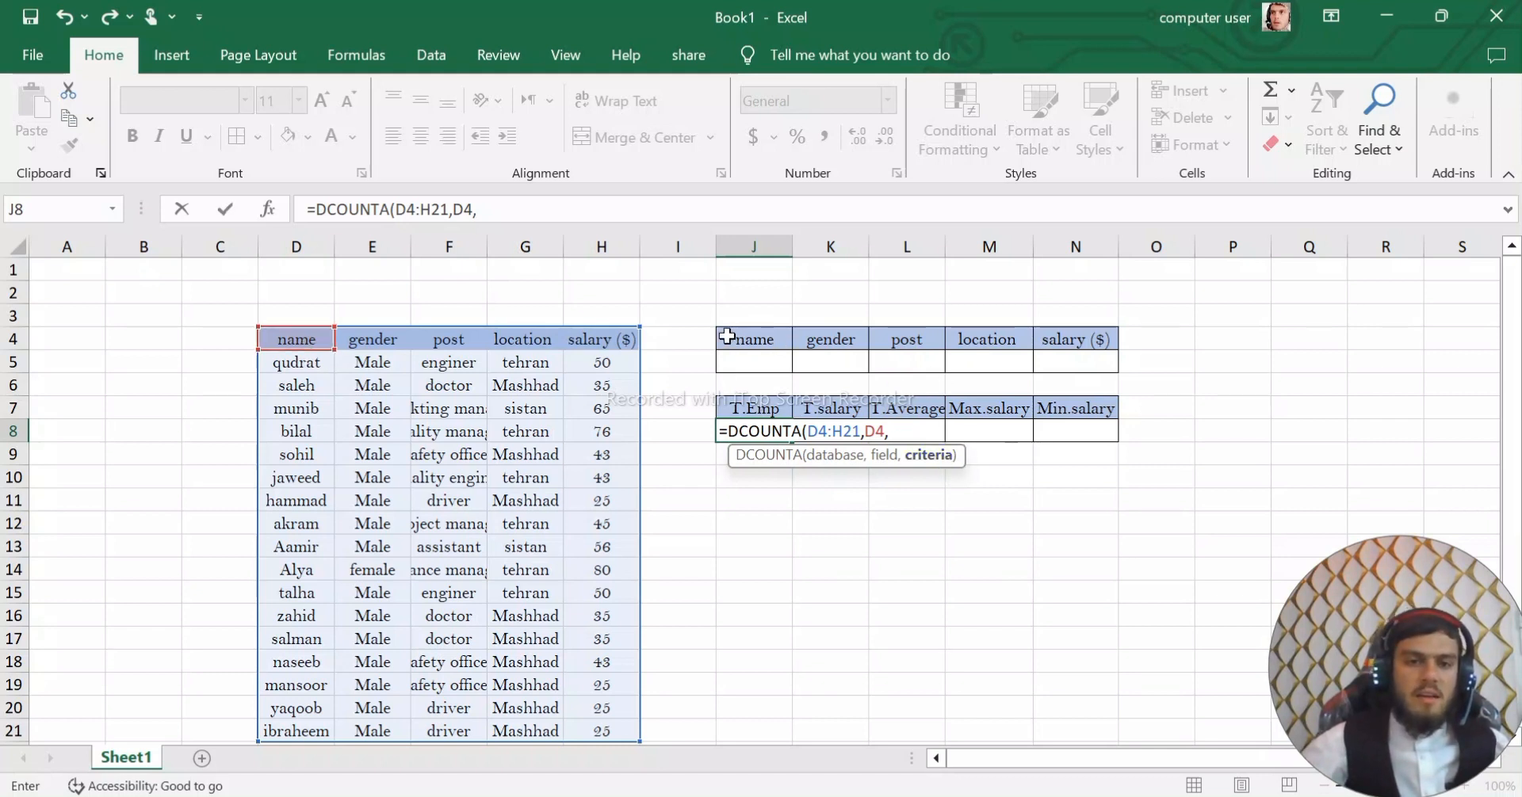
pyautogui.moveTo(727, 341); pyautogui.dragTo(1105, 356)
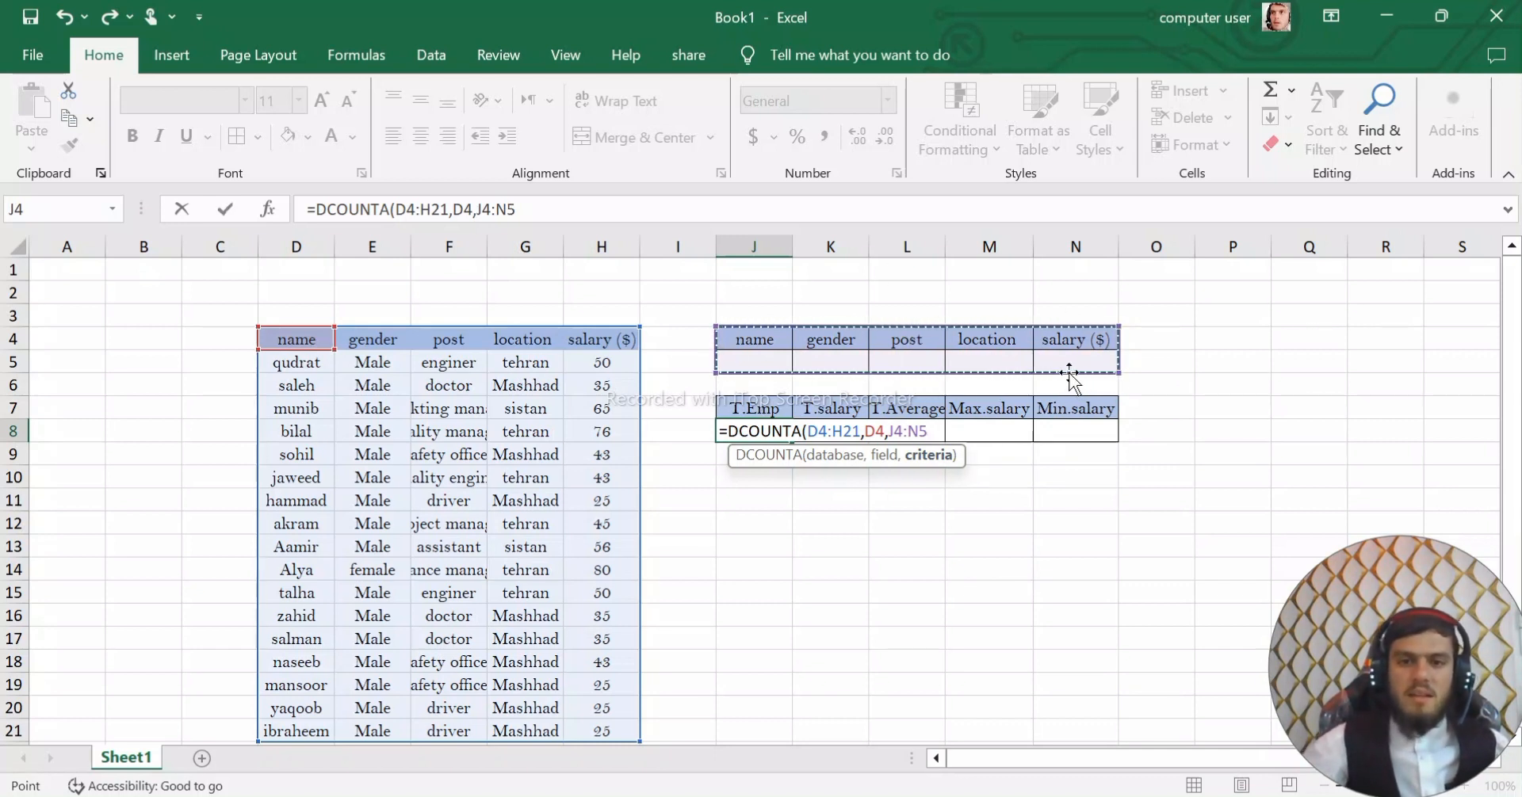
pyautogui.write(')')
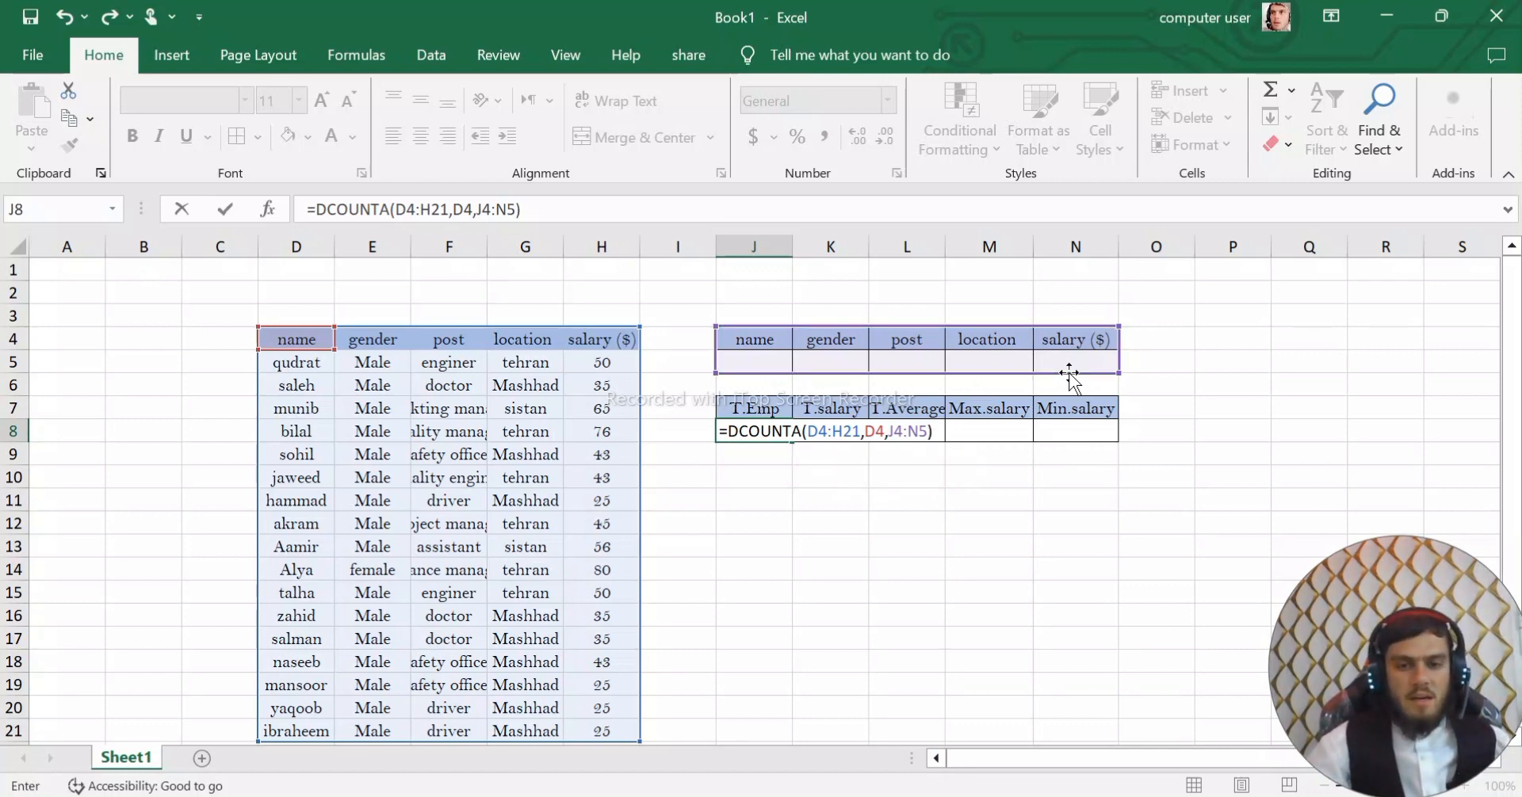
pyautogui.press('Return')
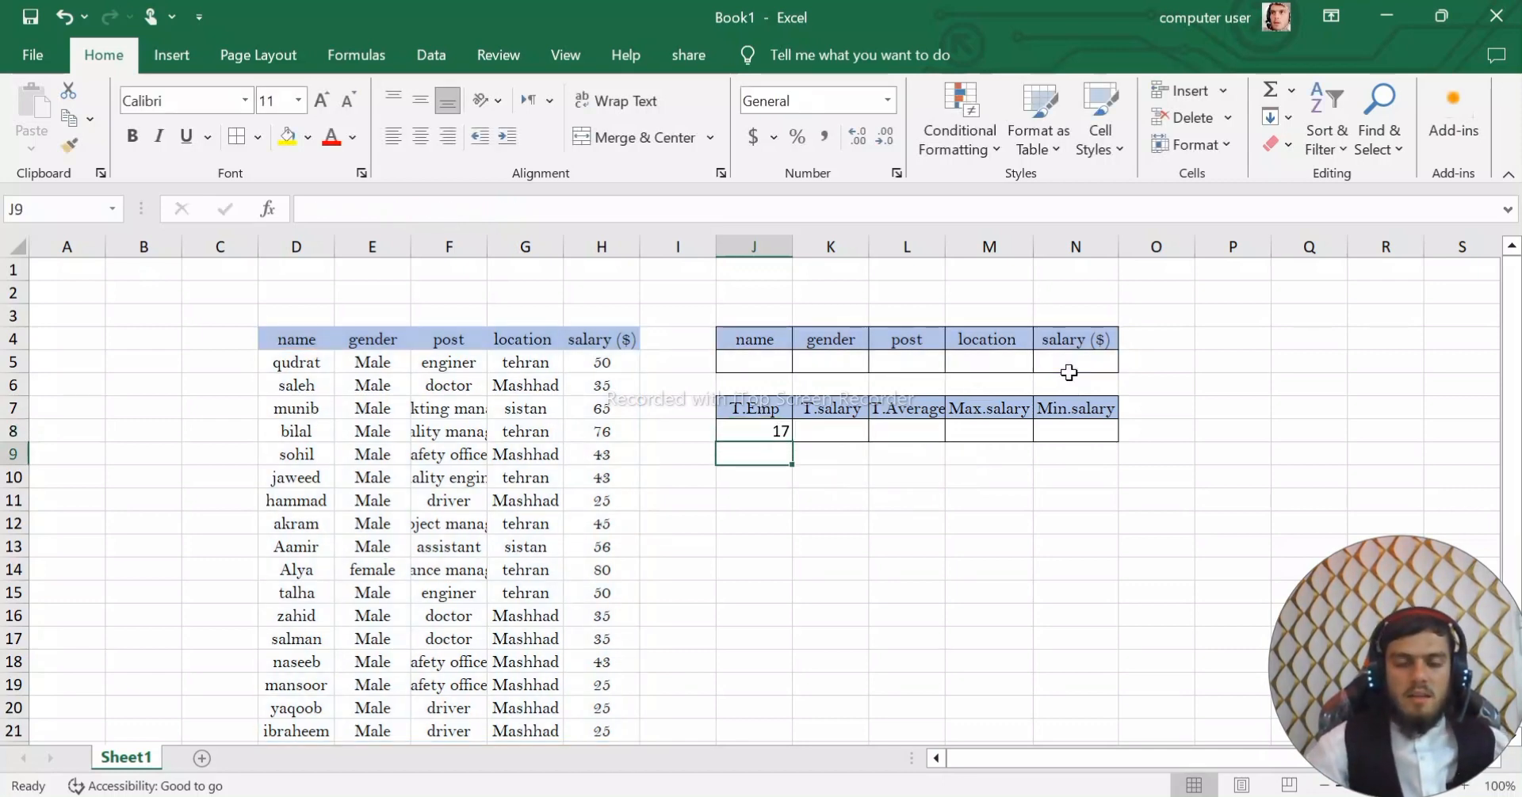
# Start a DSUM formula in cell K8 below T.salary, using the employee table D4:H21 as the database
pyautogui.press('Right')
pyautogui.press('Up')
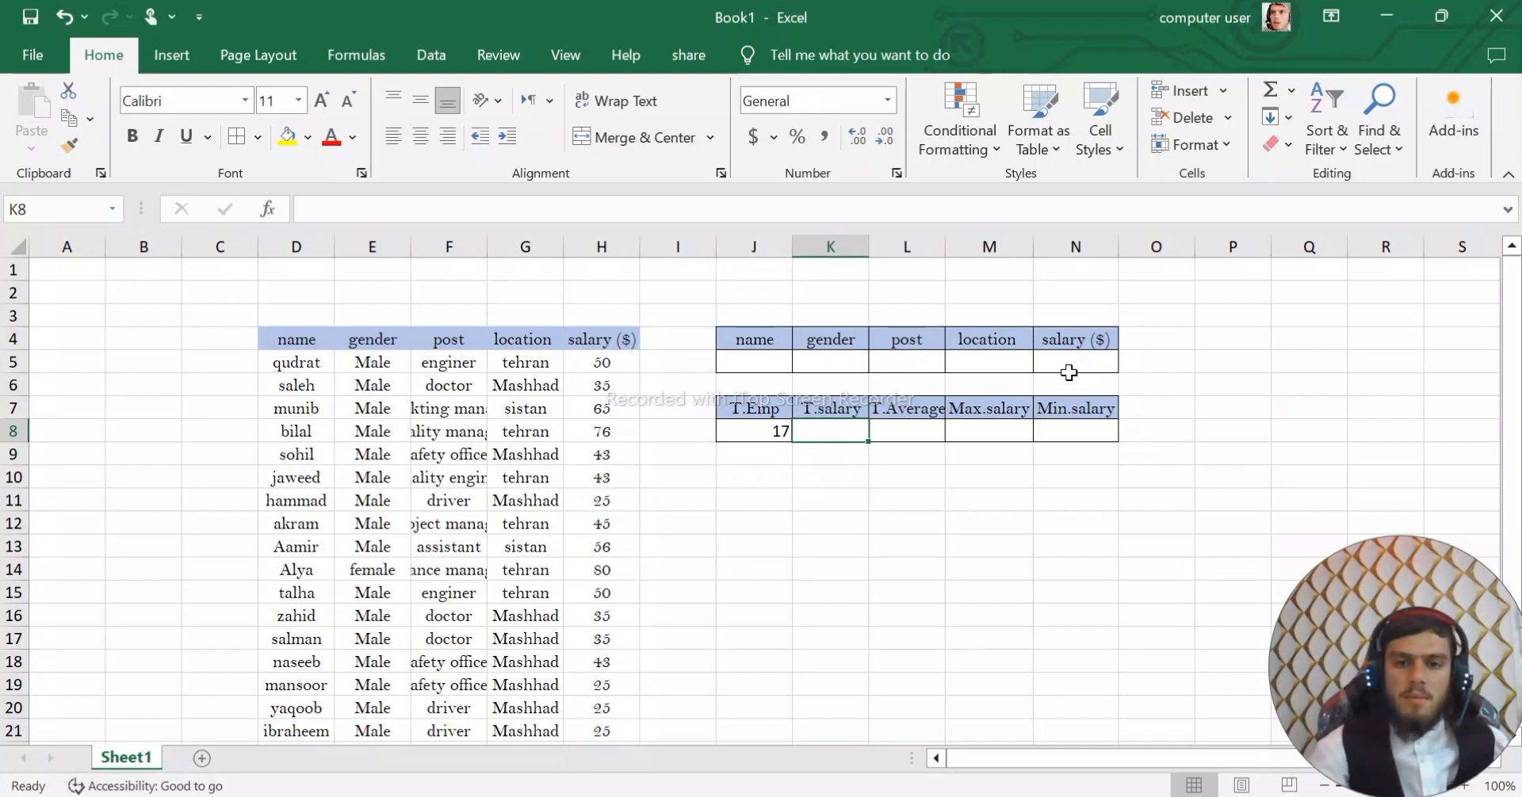
pyautogui.write('=d')
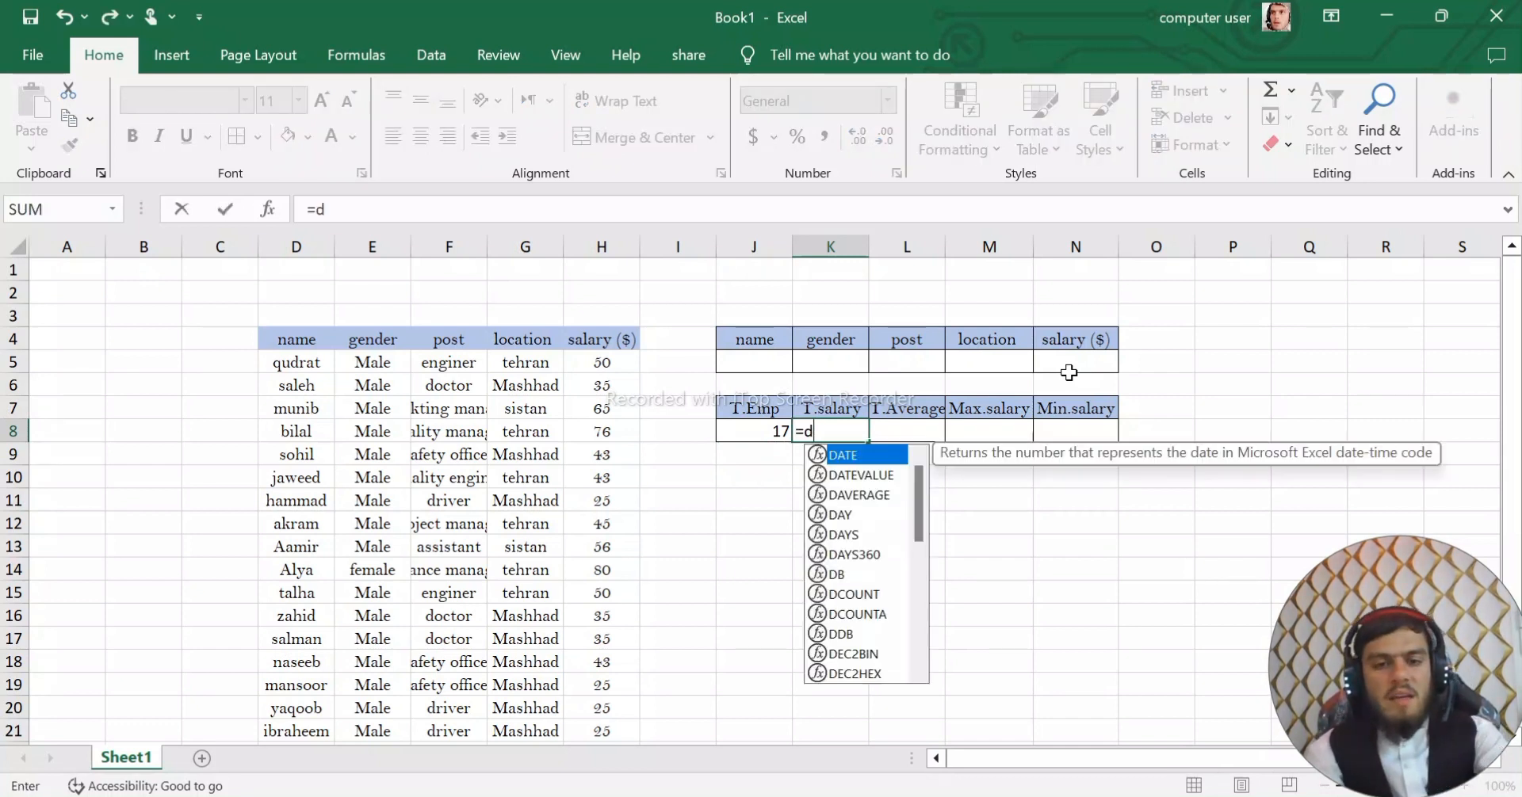
pyautogui.write('sum')
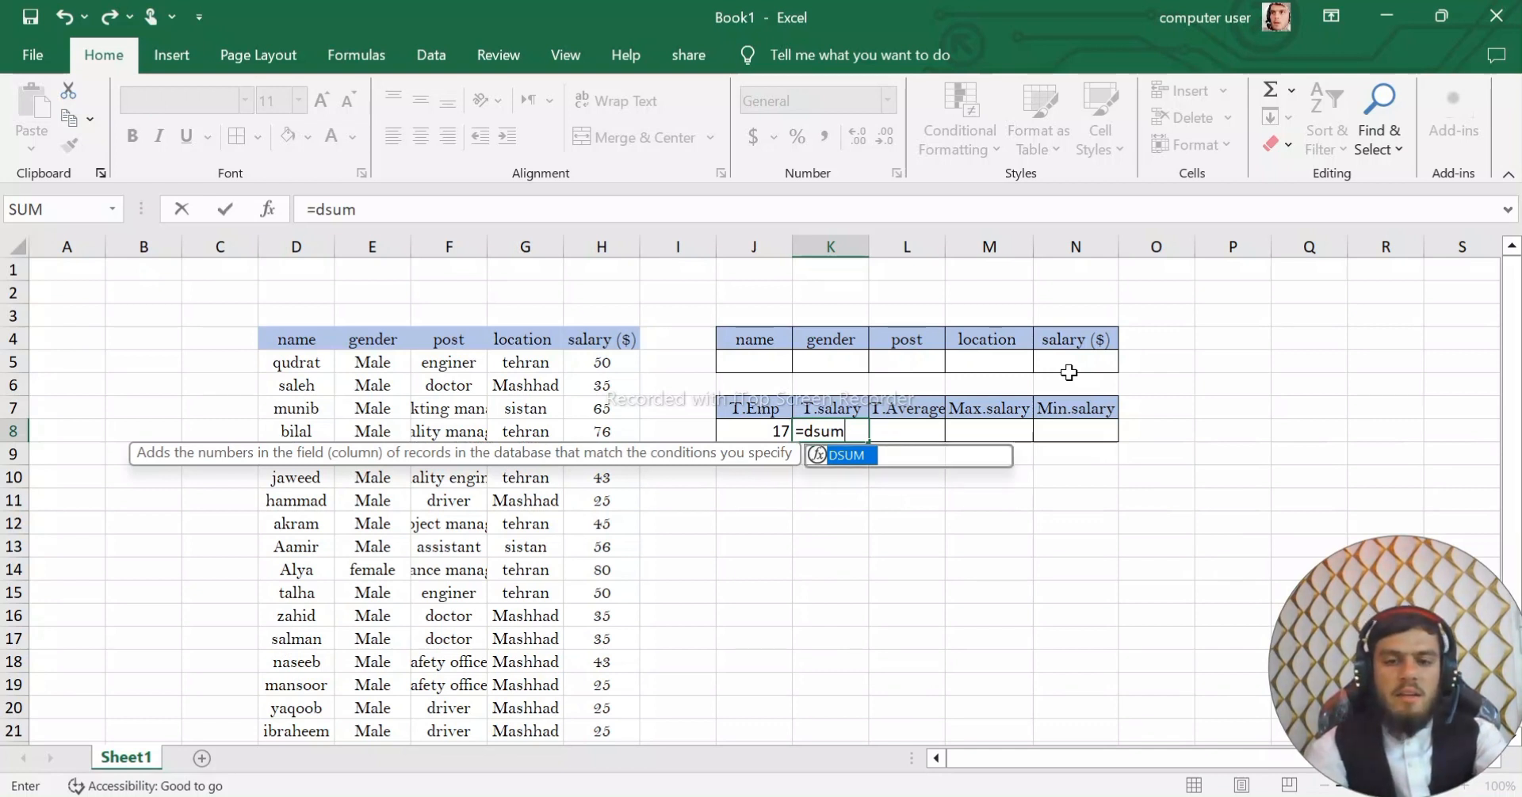
pyautogui.write('(')
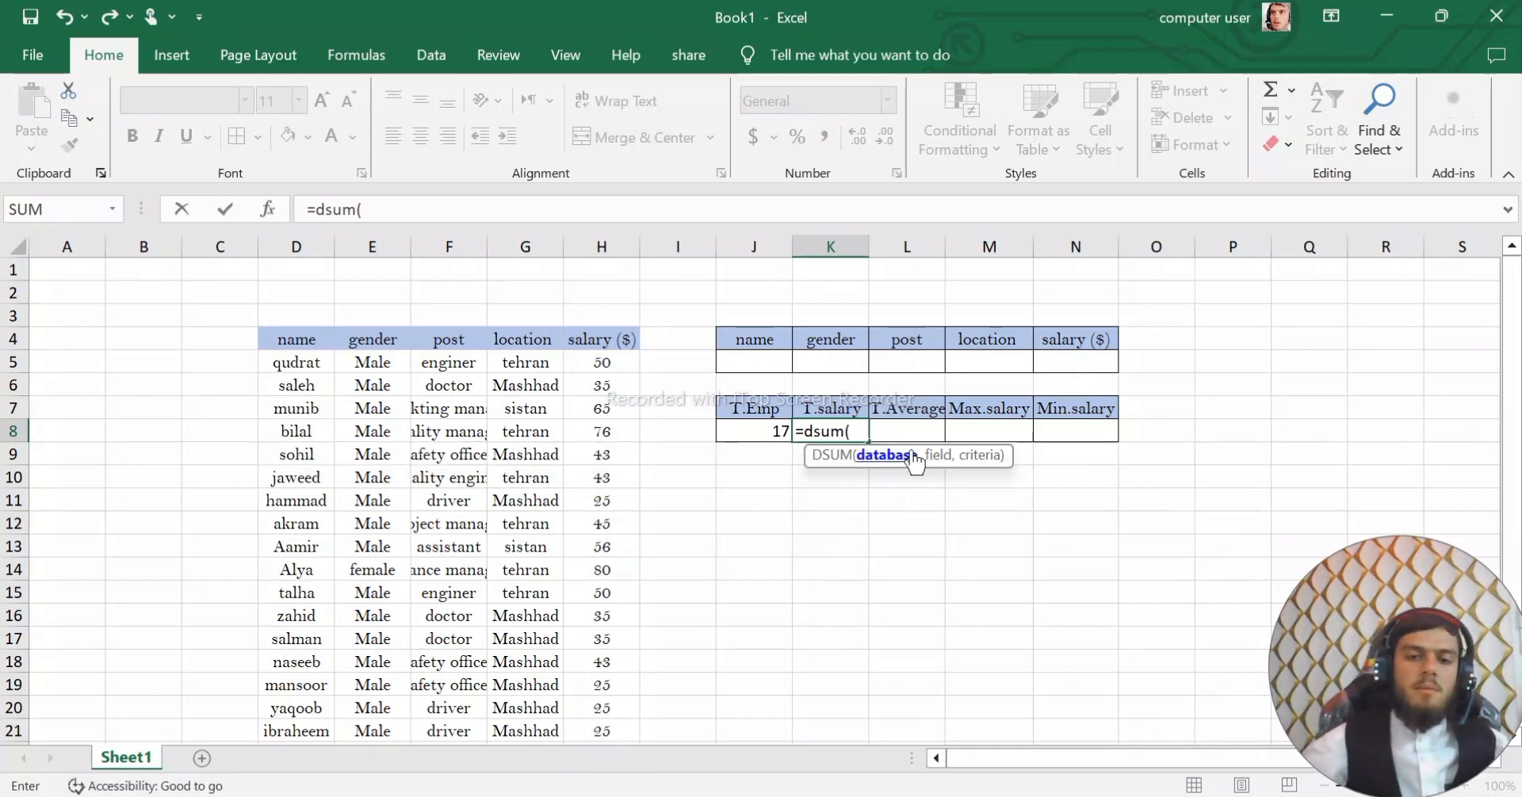
pyautogui.moveTo(259, 338); pyautogui.dragTo(601, 638)
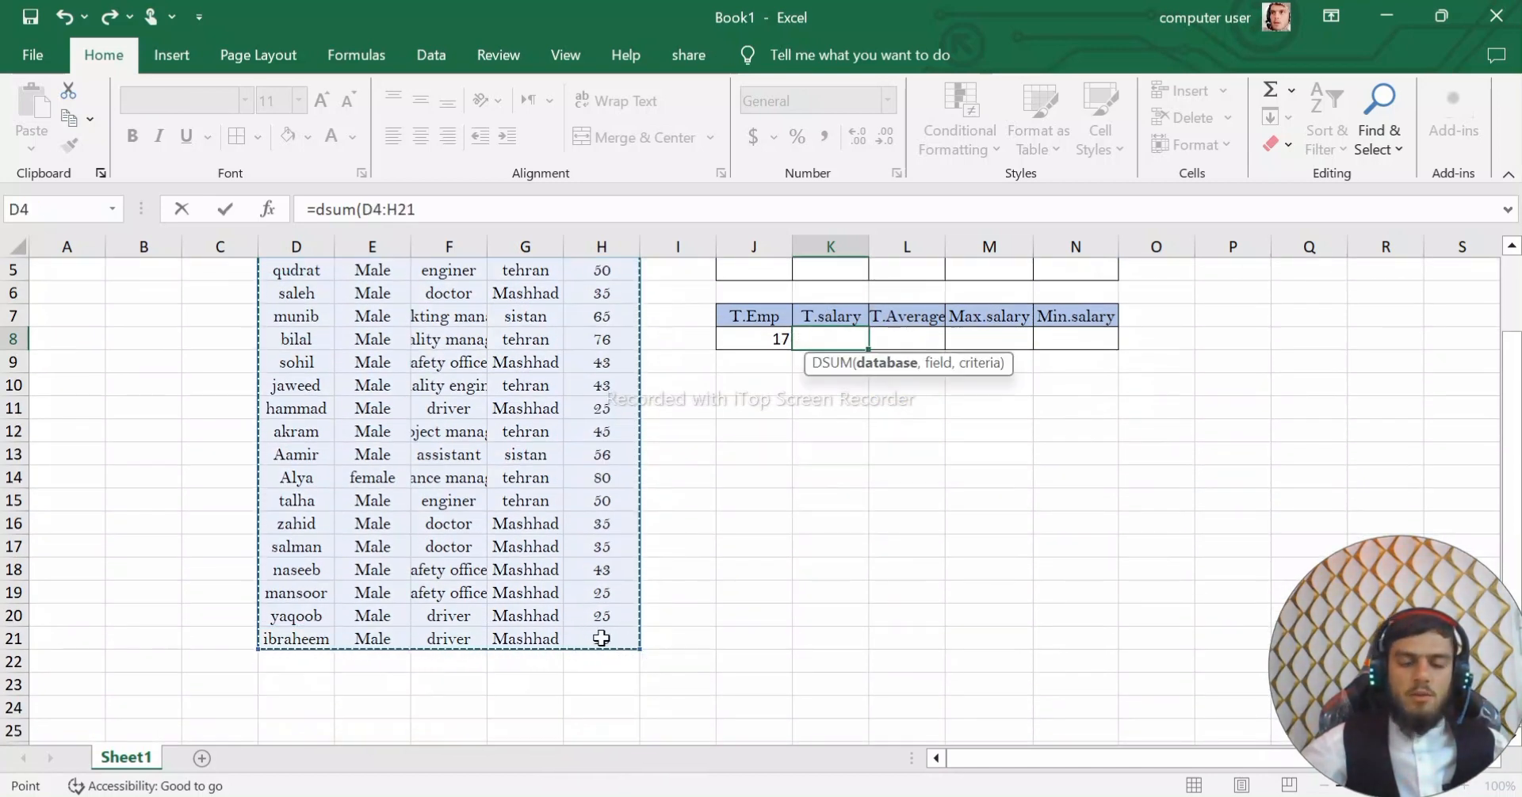
pyautogui.scroll(2, 600, 639)
pyautogui.write(',')
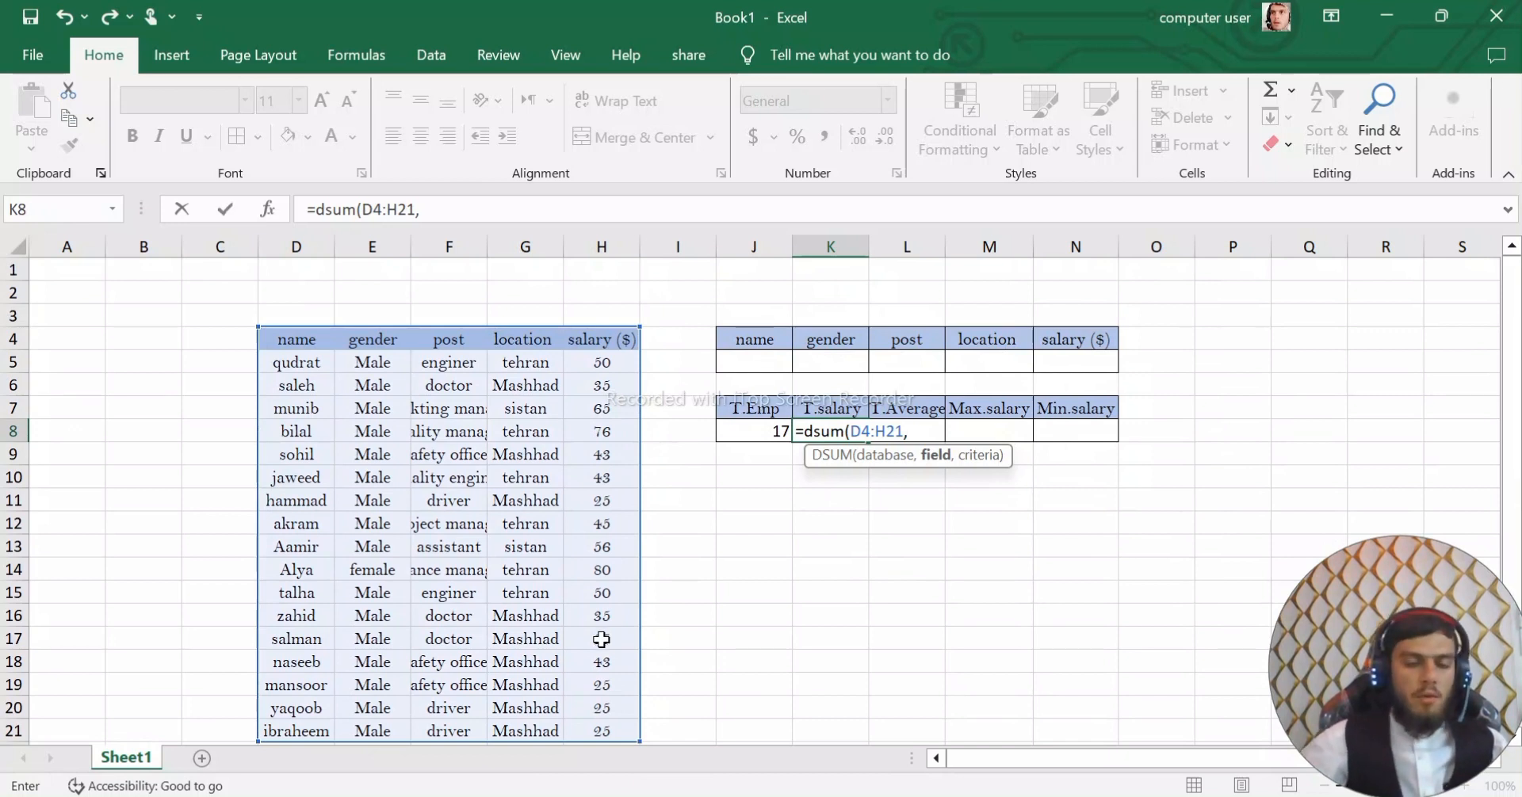
# Complete the DSUM formula in K8 with the salary ($) heading H4 as field and J4:N5 as criteria
pyautogui.click(597, 340)
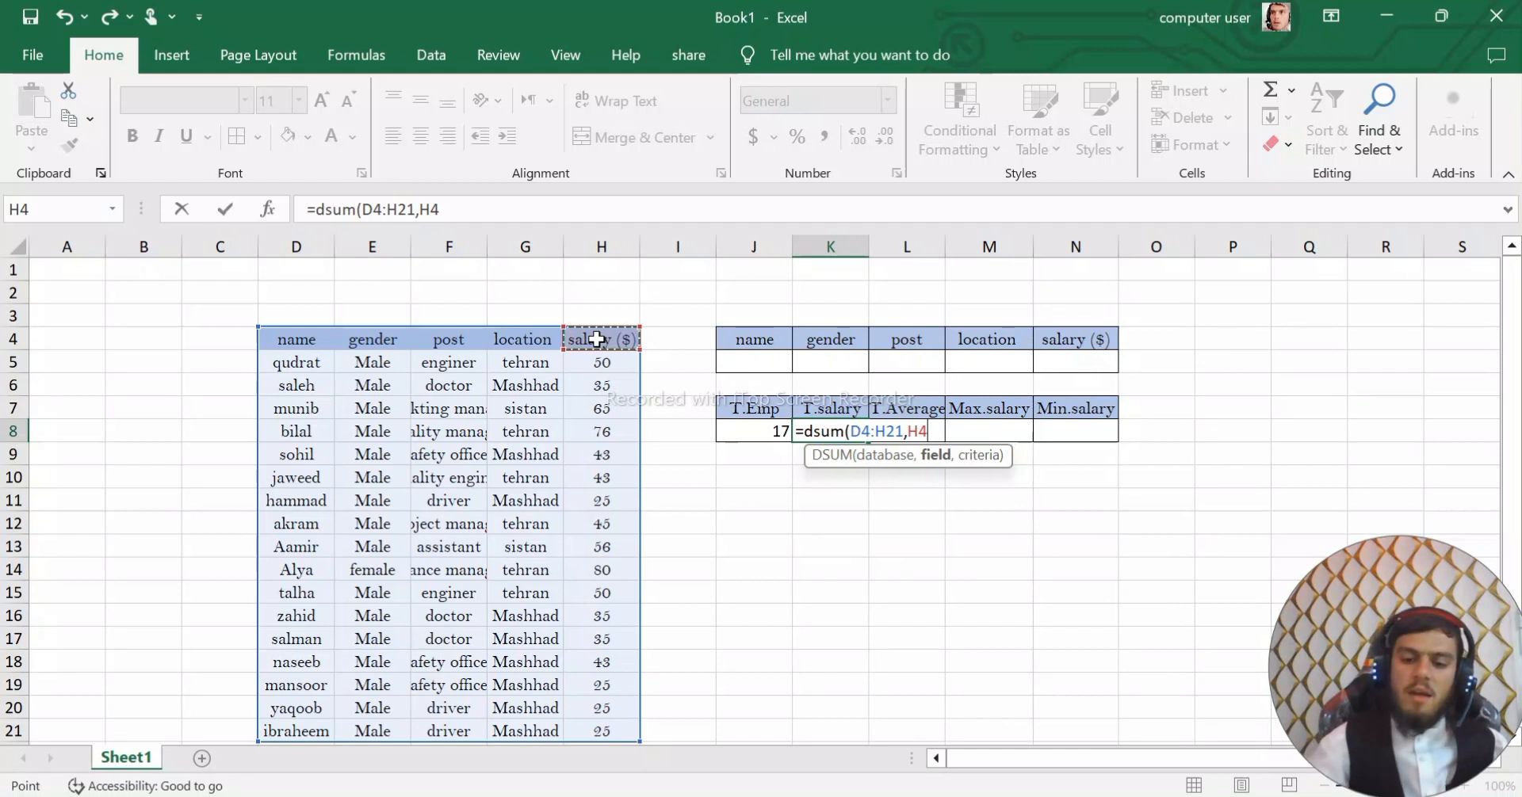
pyautogui.write(',')
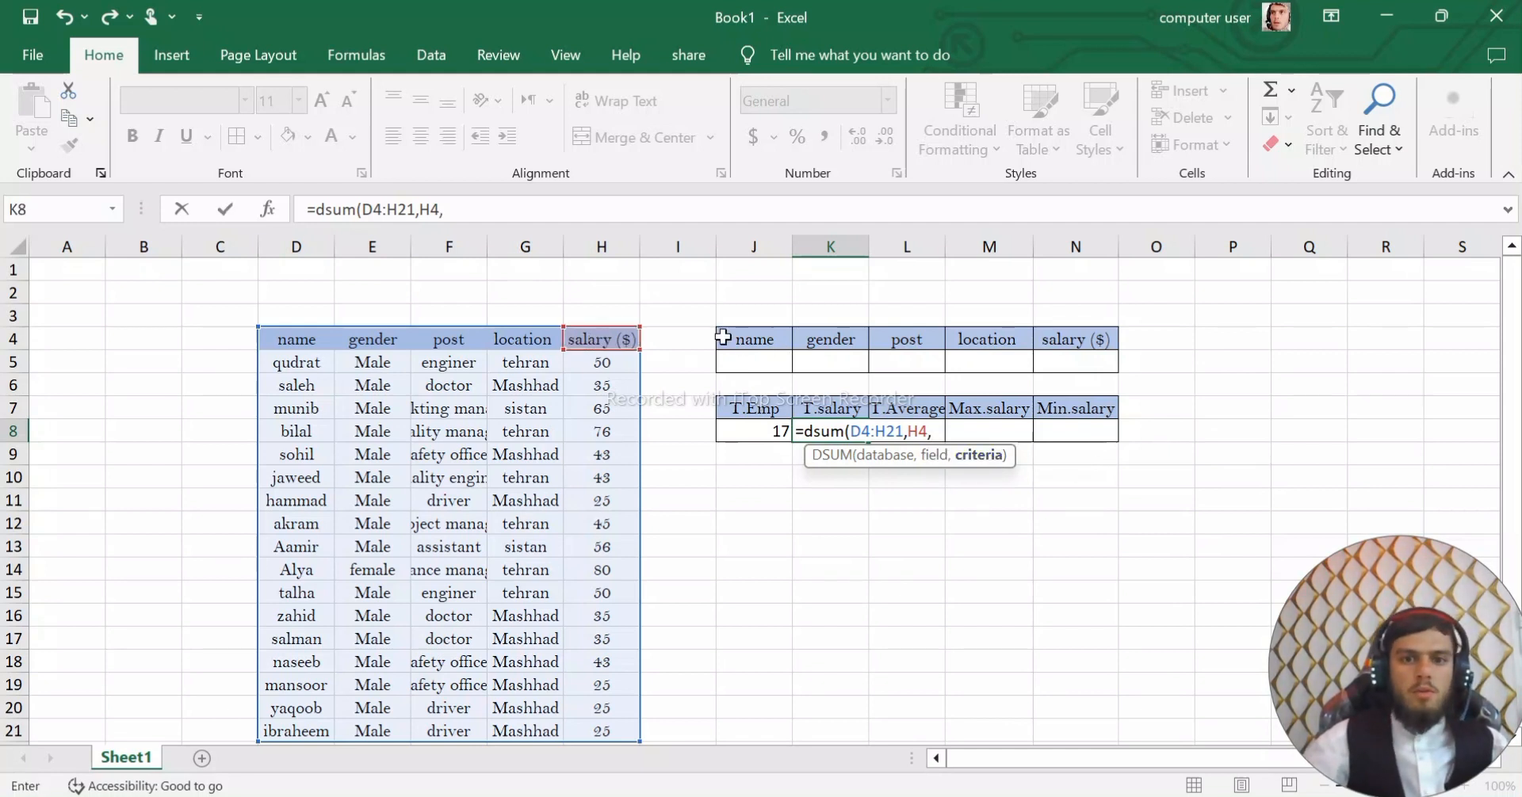
pyautogui.moveTo(730, 340); pyautogui.dragTo(1082, 365)
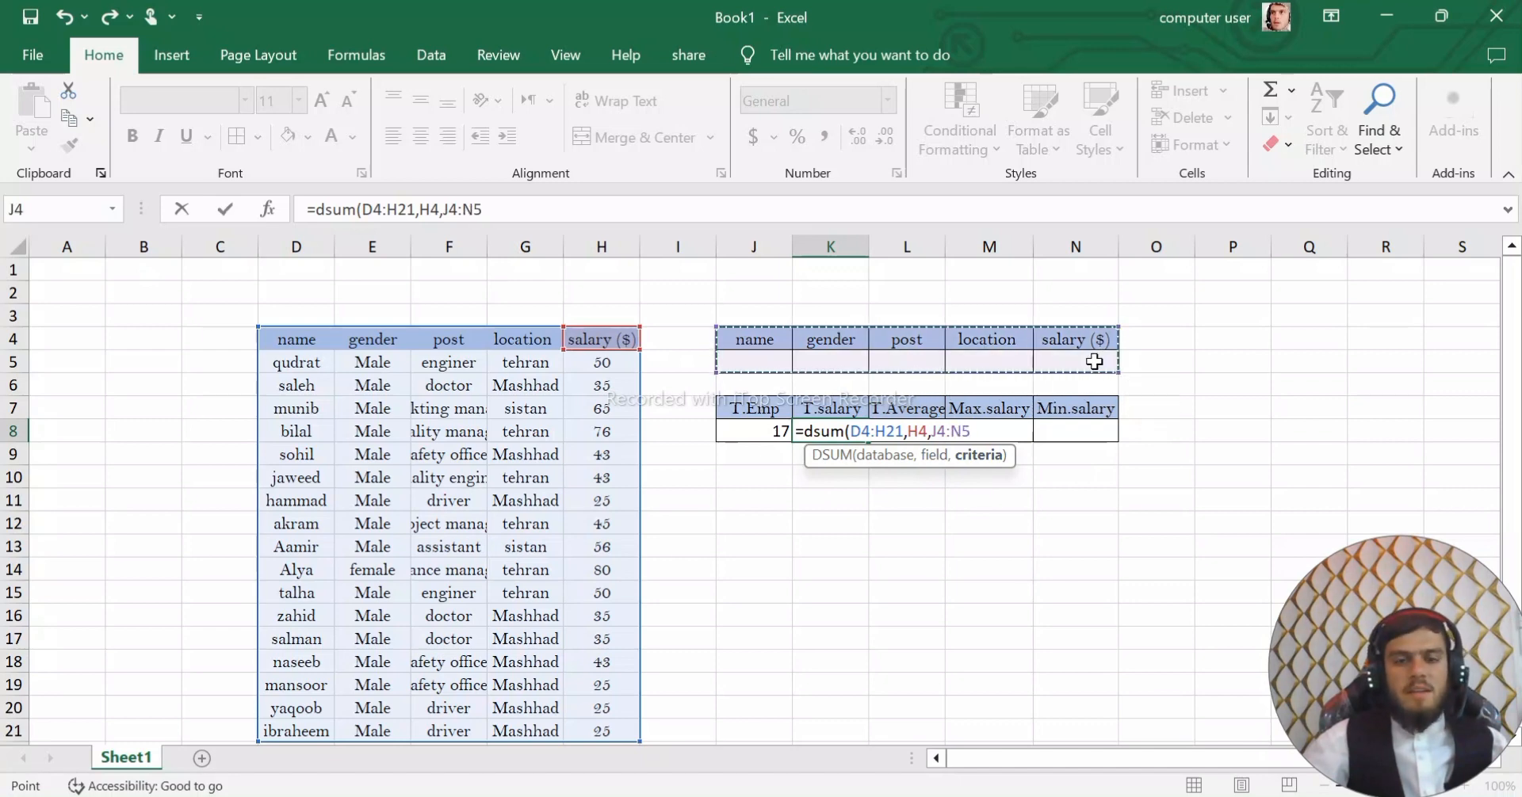
pyautogui.write(')')
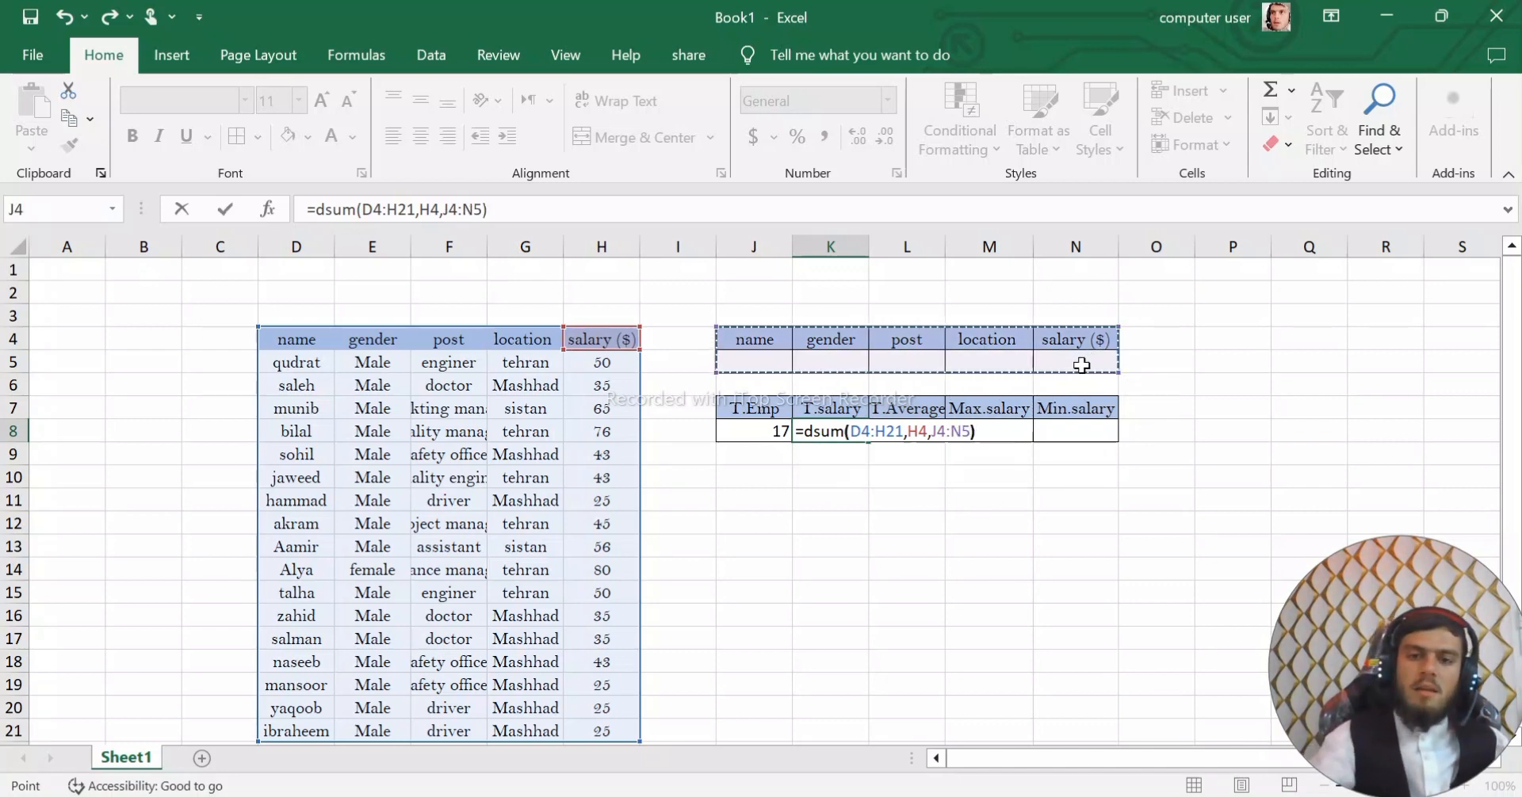
pyautogui.press('Return')
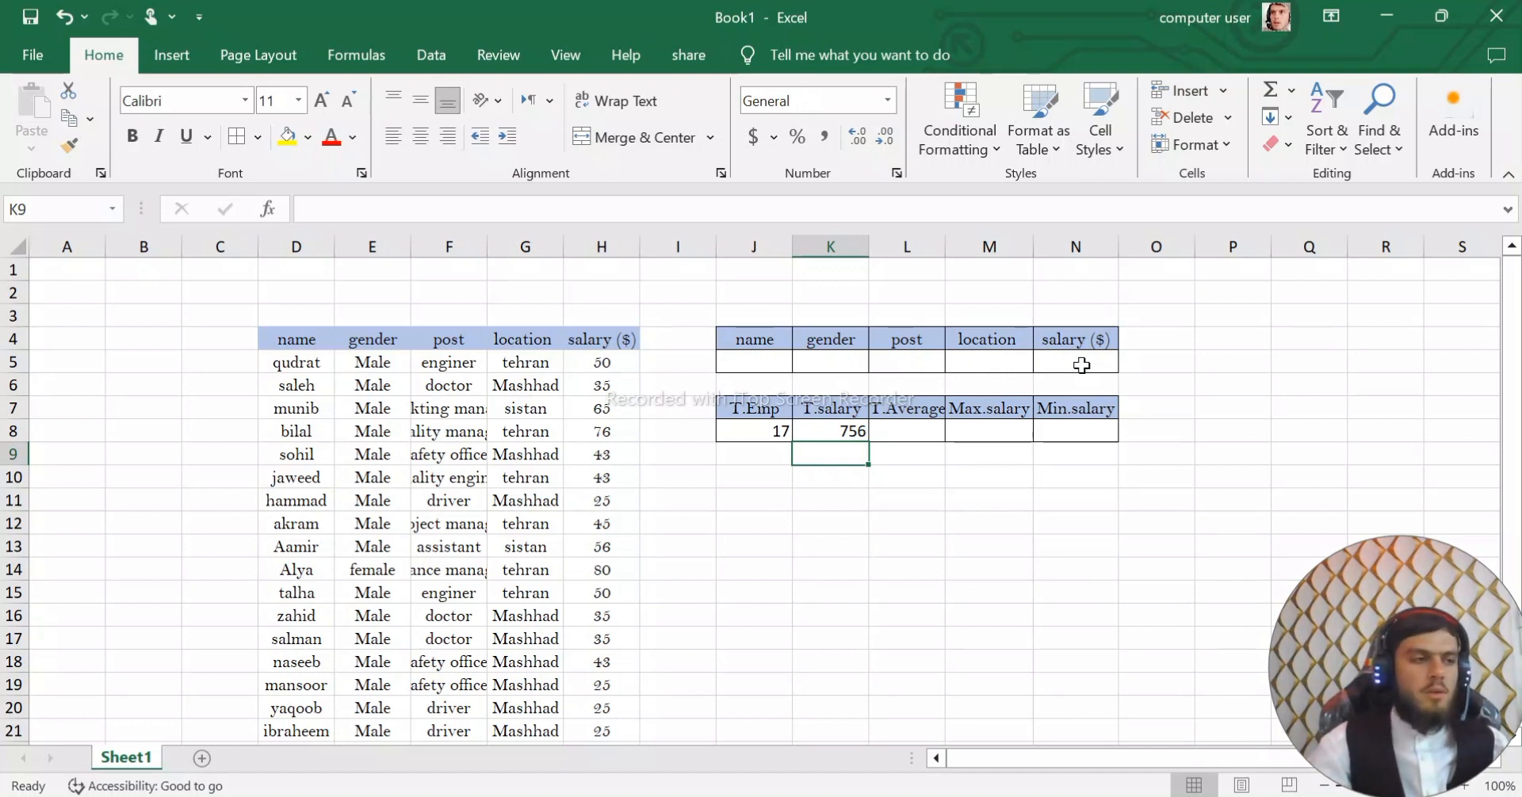
# Start a DAVERAGE formula in cell L8 below T.Average, using the employee table D4:H21 as the database
pyautogui.press('Right')
pyautogui.press('Up')
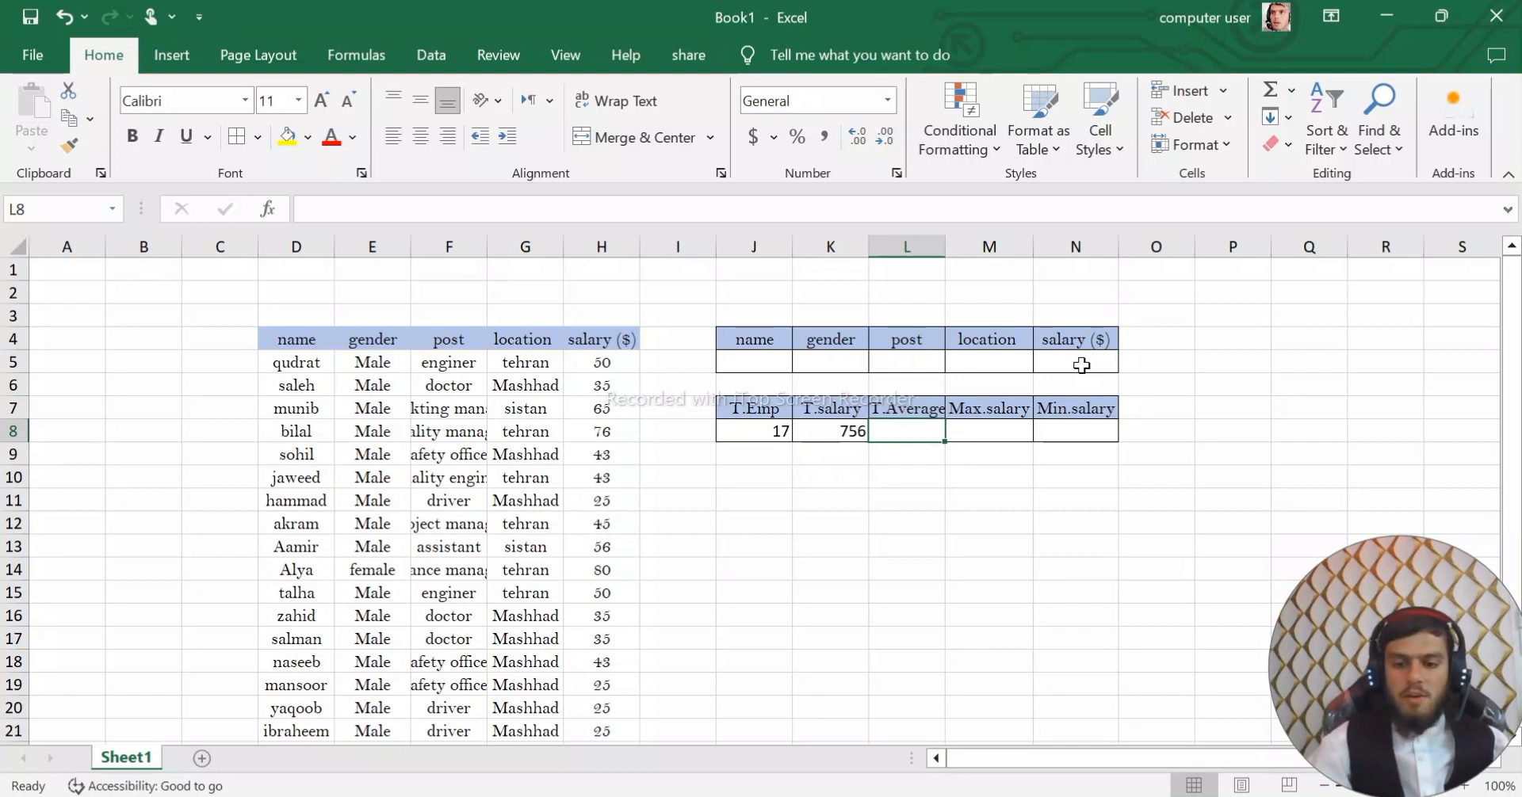
pyautogui.write('=')
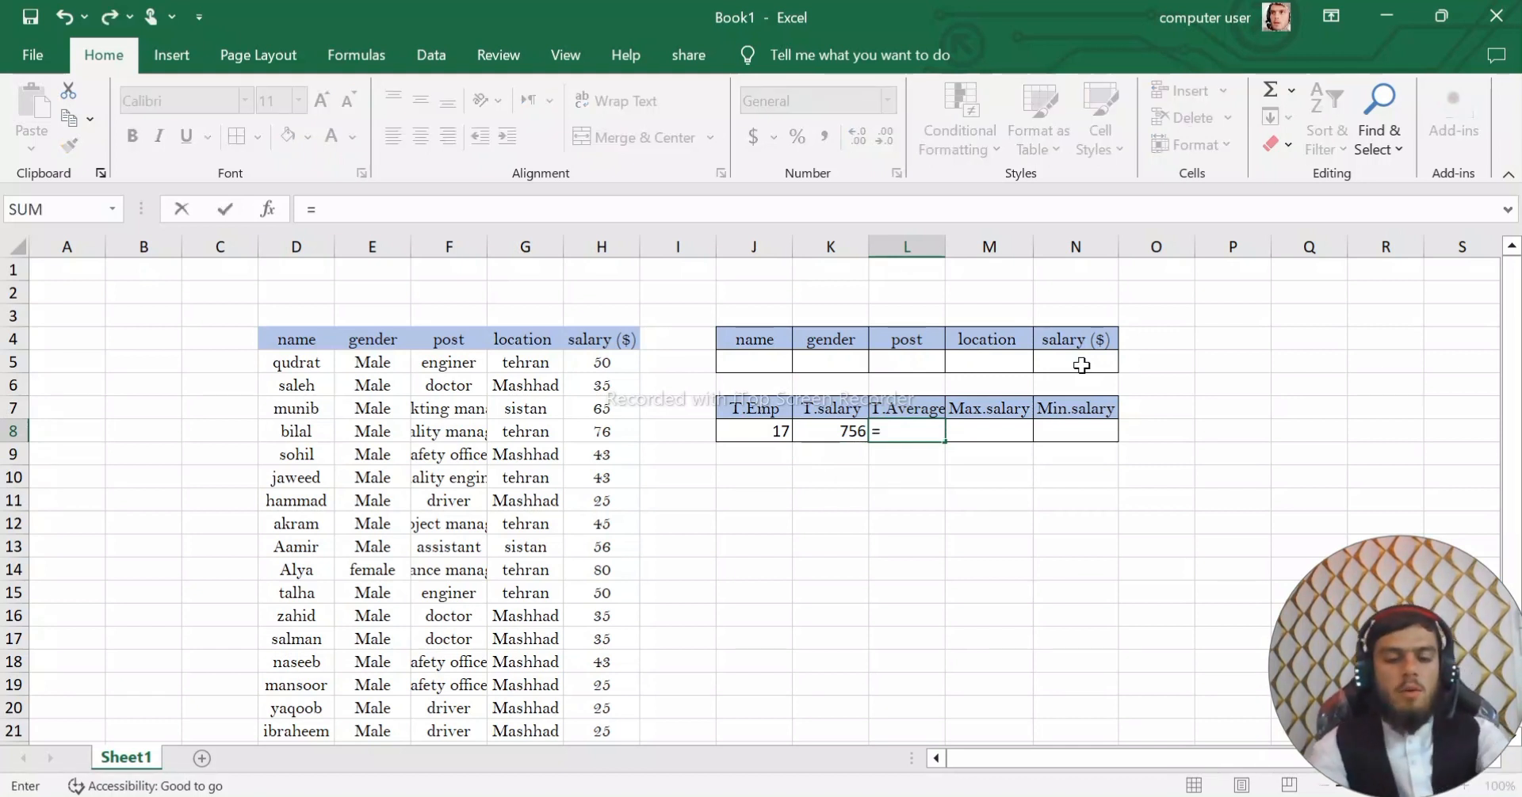
pyautogui.write('d')
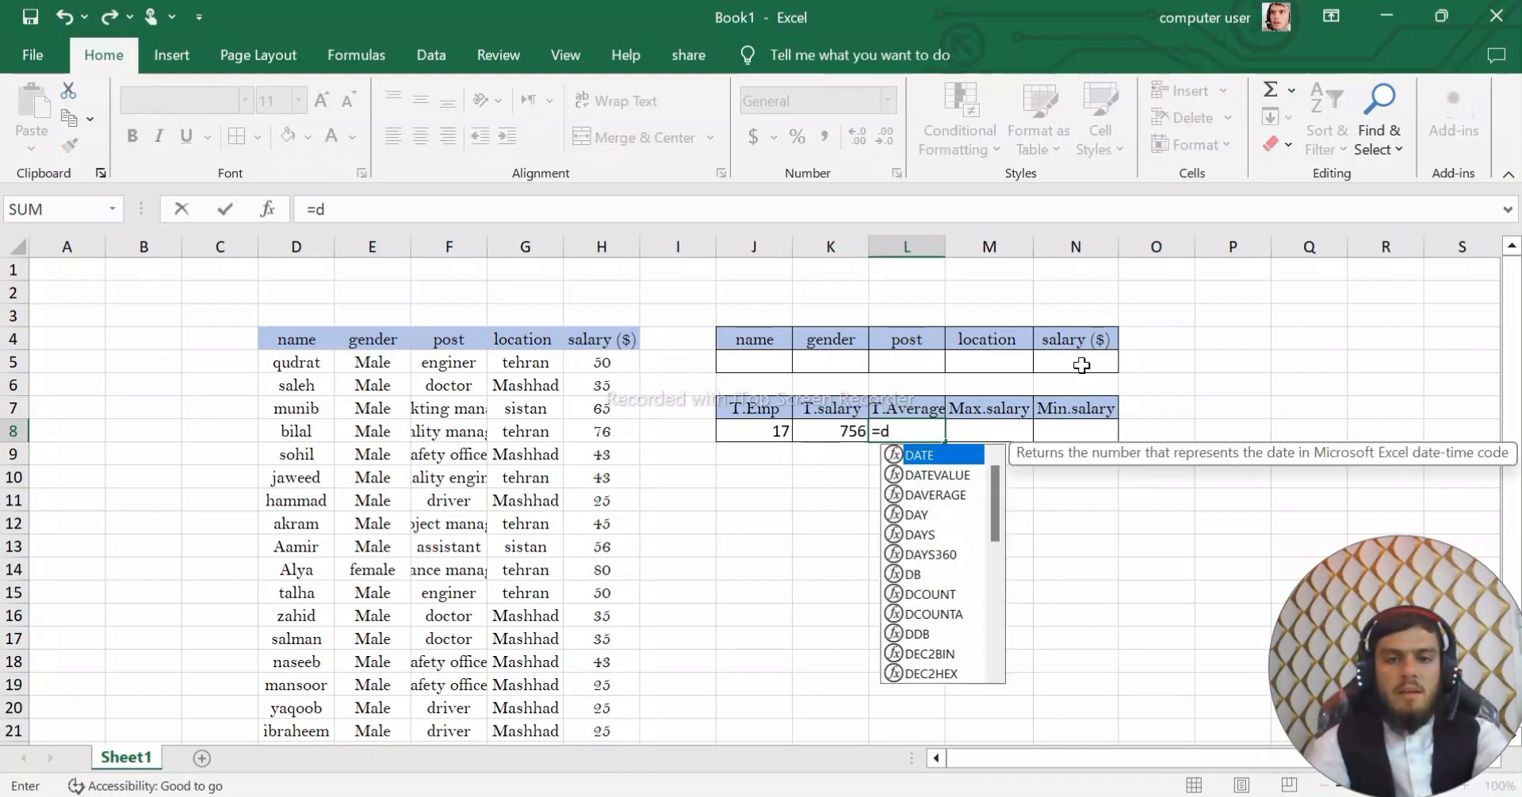
pyautogui.write('av')
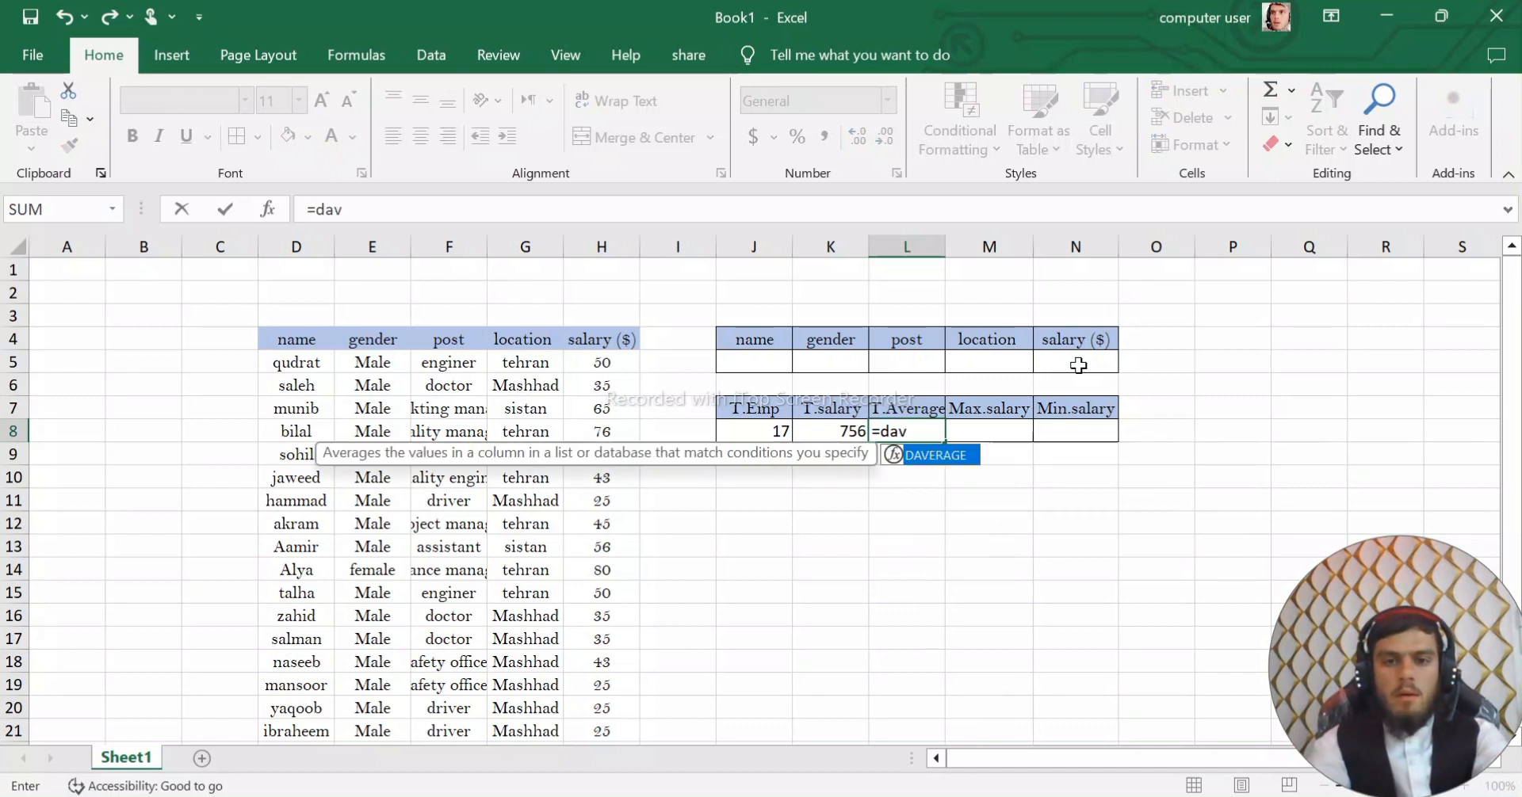
pyautogui.write('era')
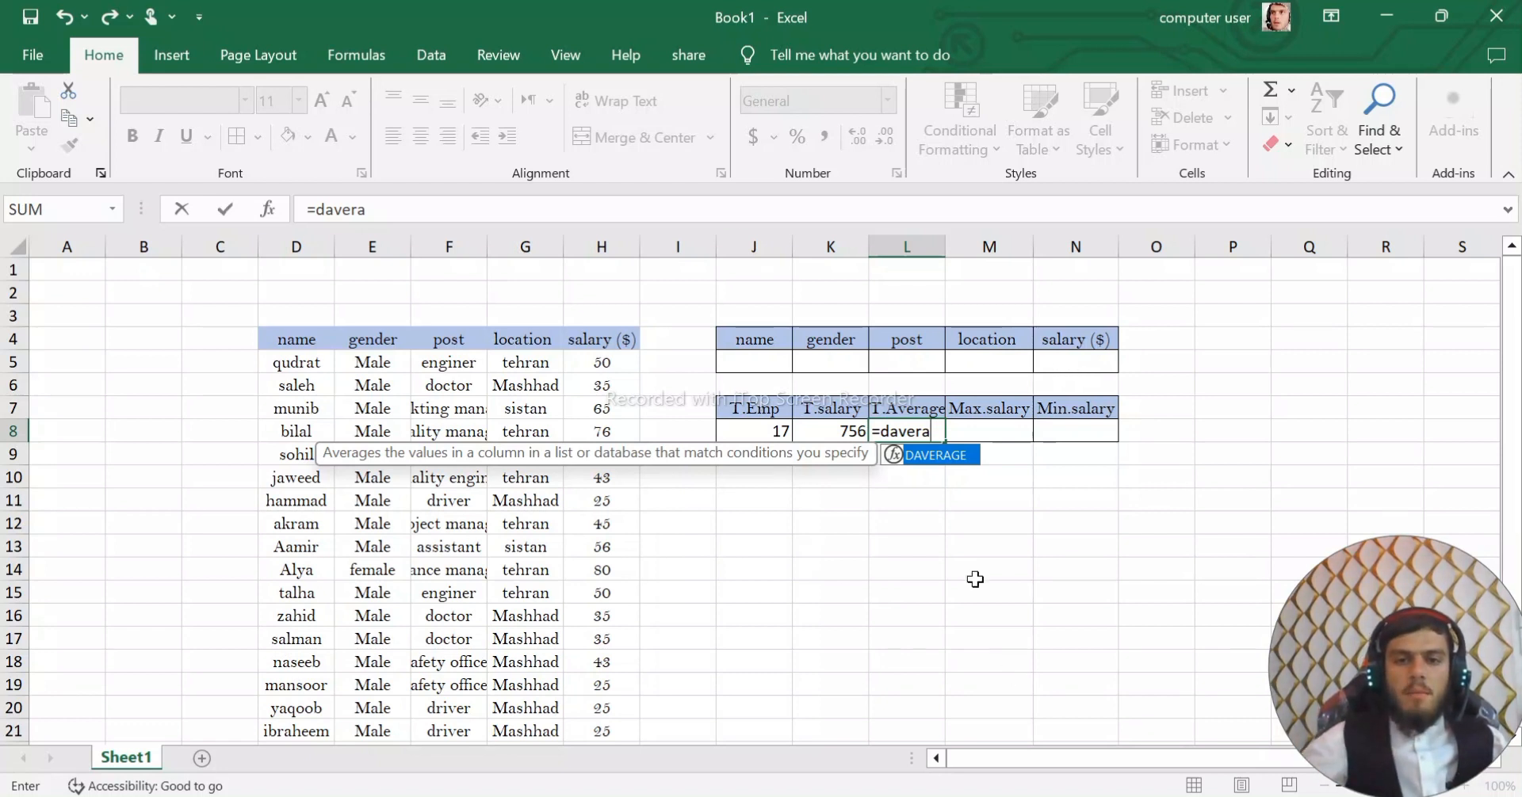
pyautogui.doubleClick(931, 458)
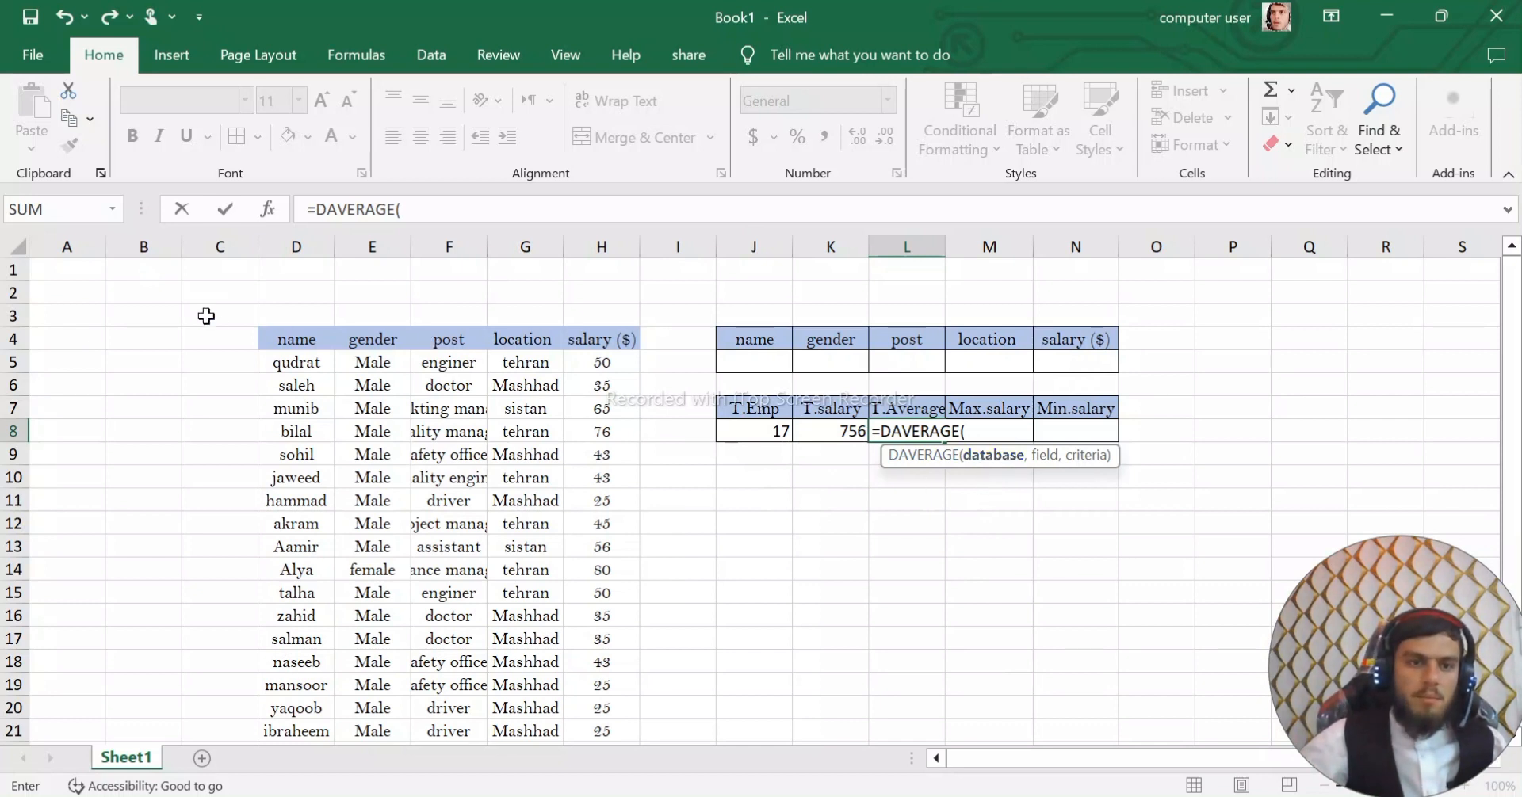
pyautogui.moveTo(268, 341); pyautogui.dragTo(618, 725)
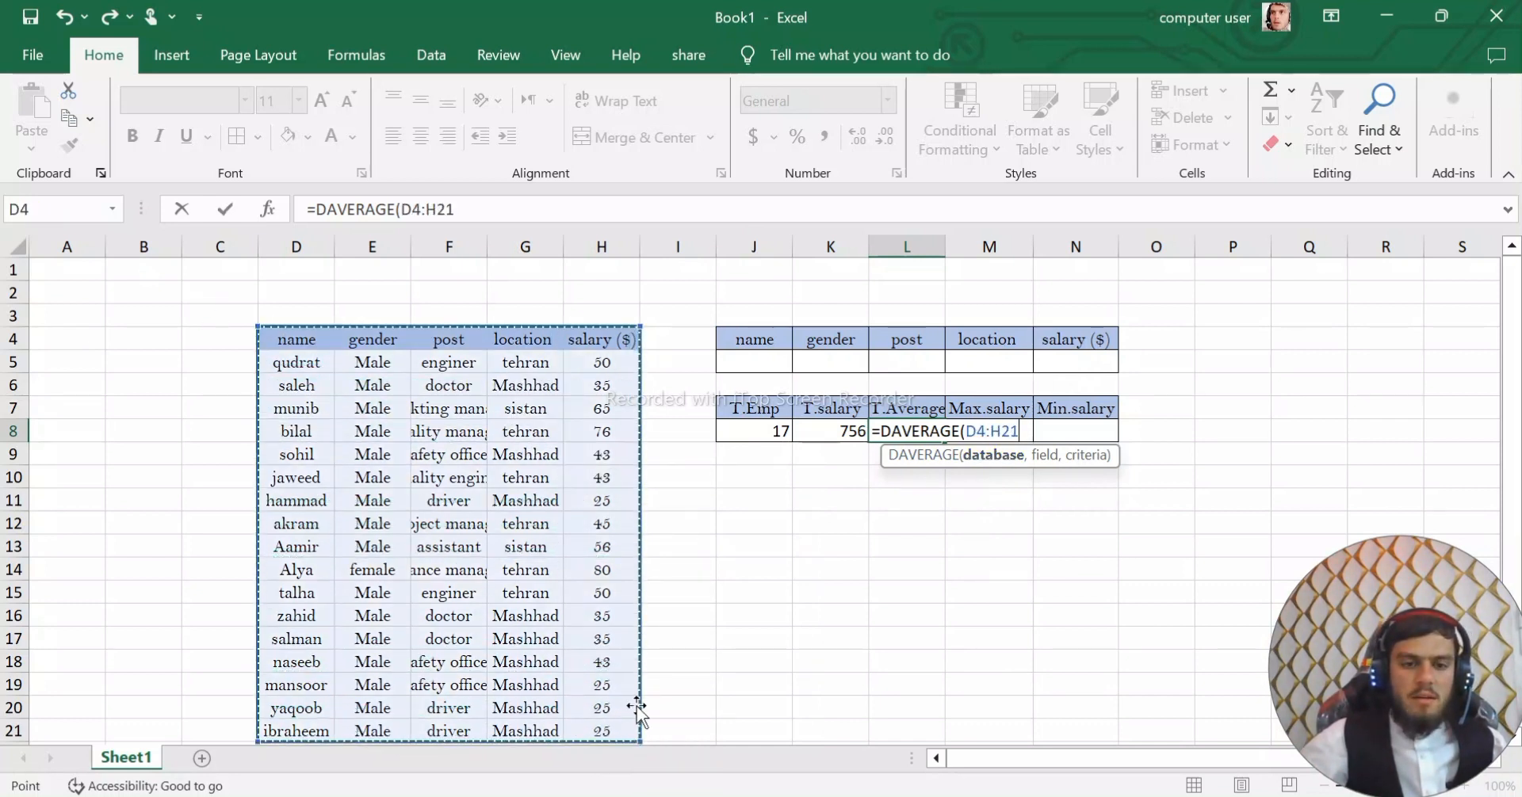
pyautogui.scroll(-1, 639, 703)
pyautogui.scroll(1, 641, 703)
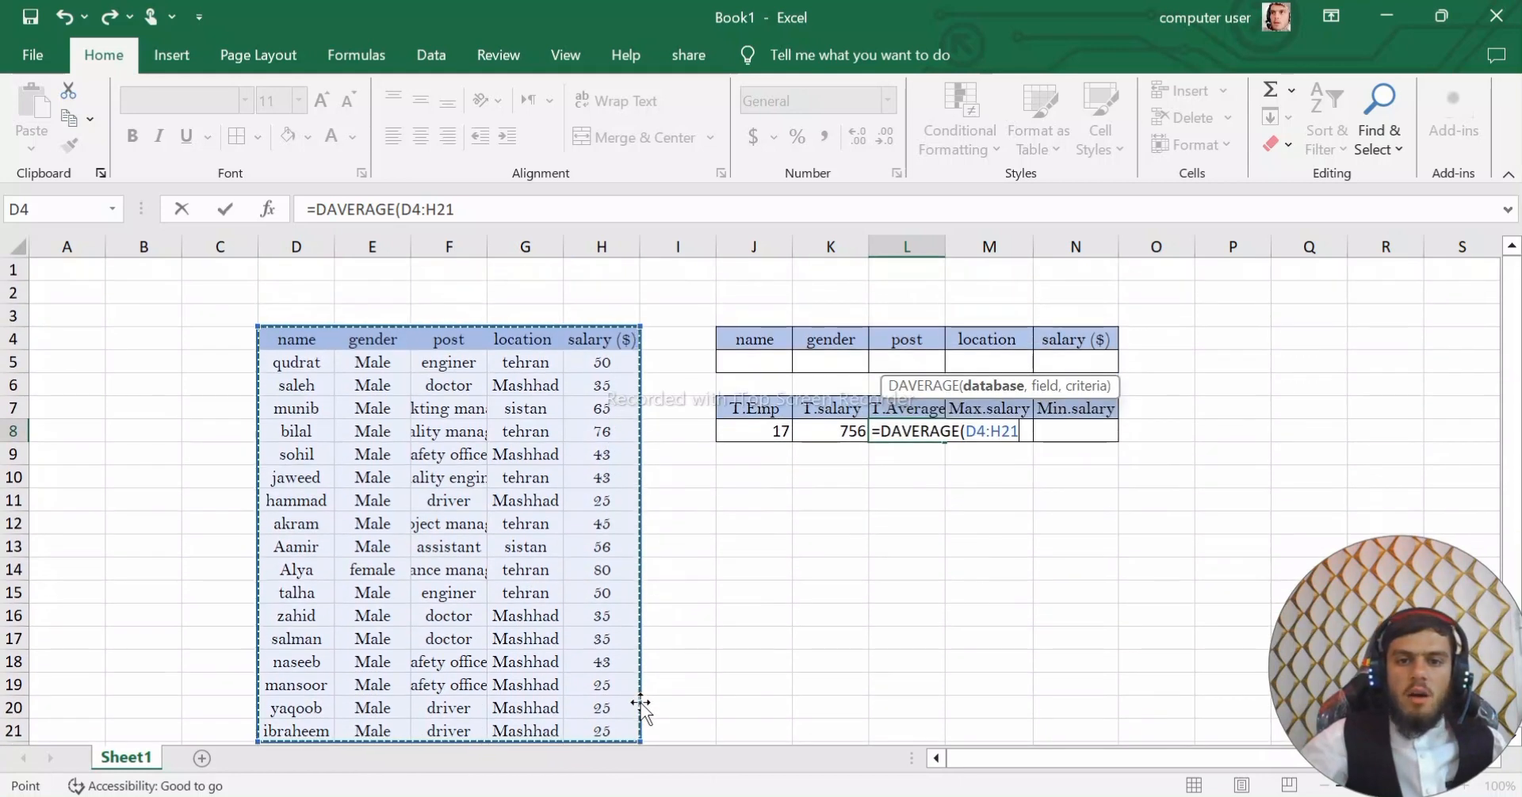
pyautogui.write(',')
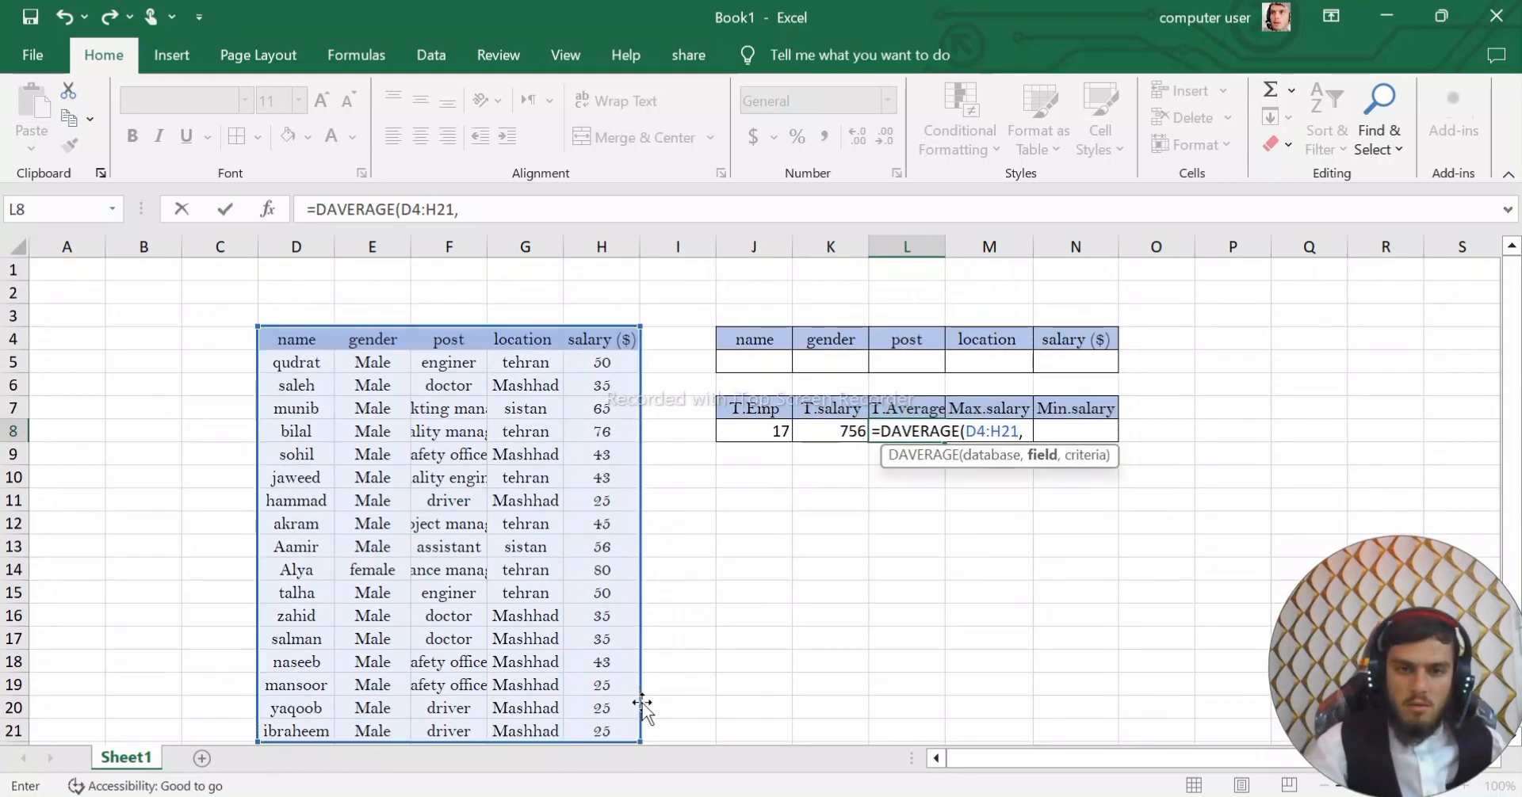
# Complete the DAVERAGE formula in L8 with the salary ($) heading H4 as field and J4:N5 as criteria
pyautogui.click(598, 341)
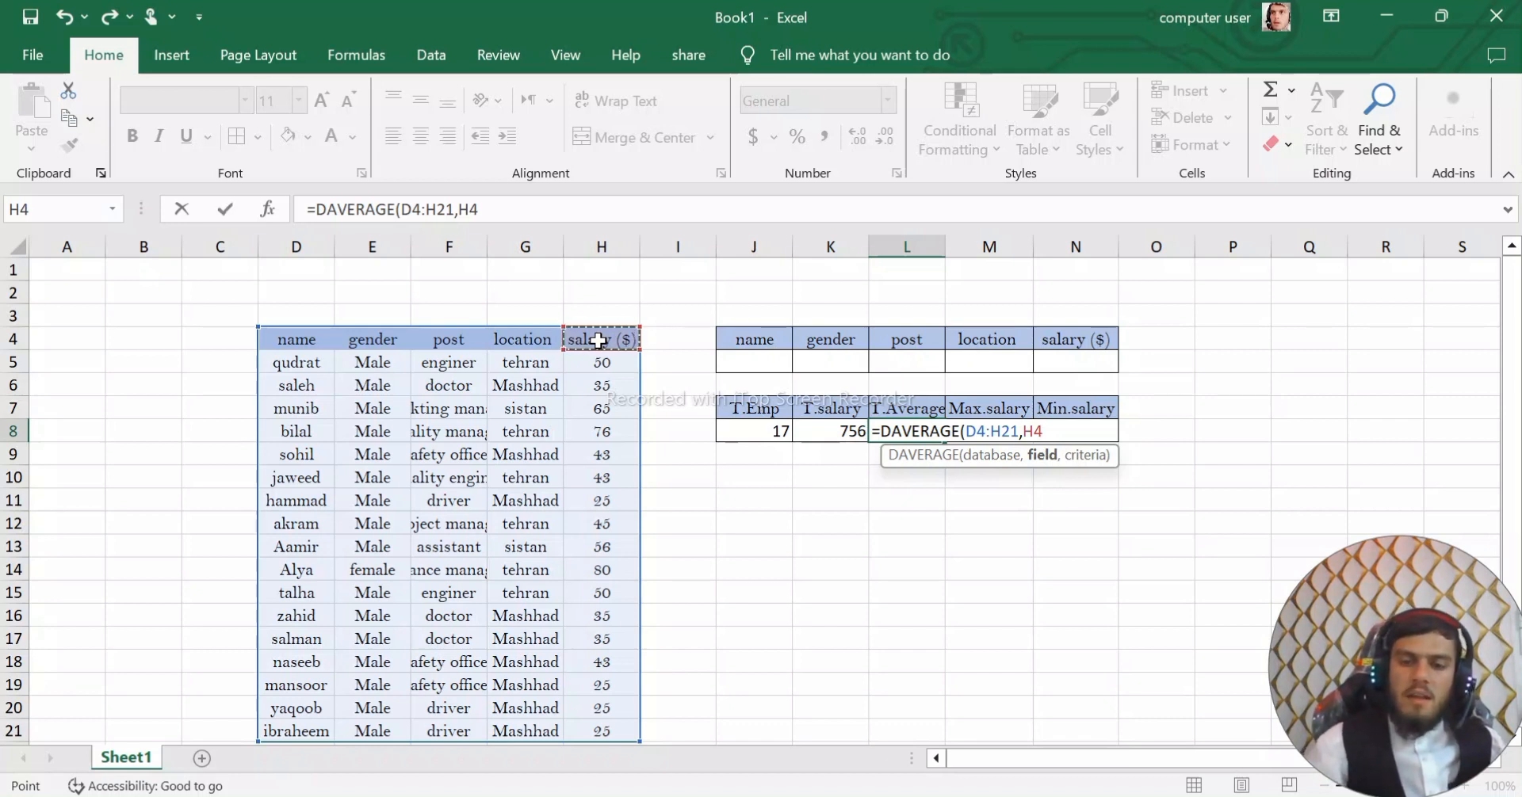
pyautogui.write(',')
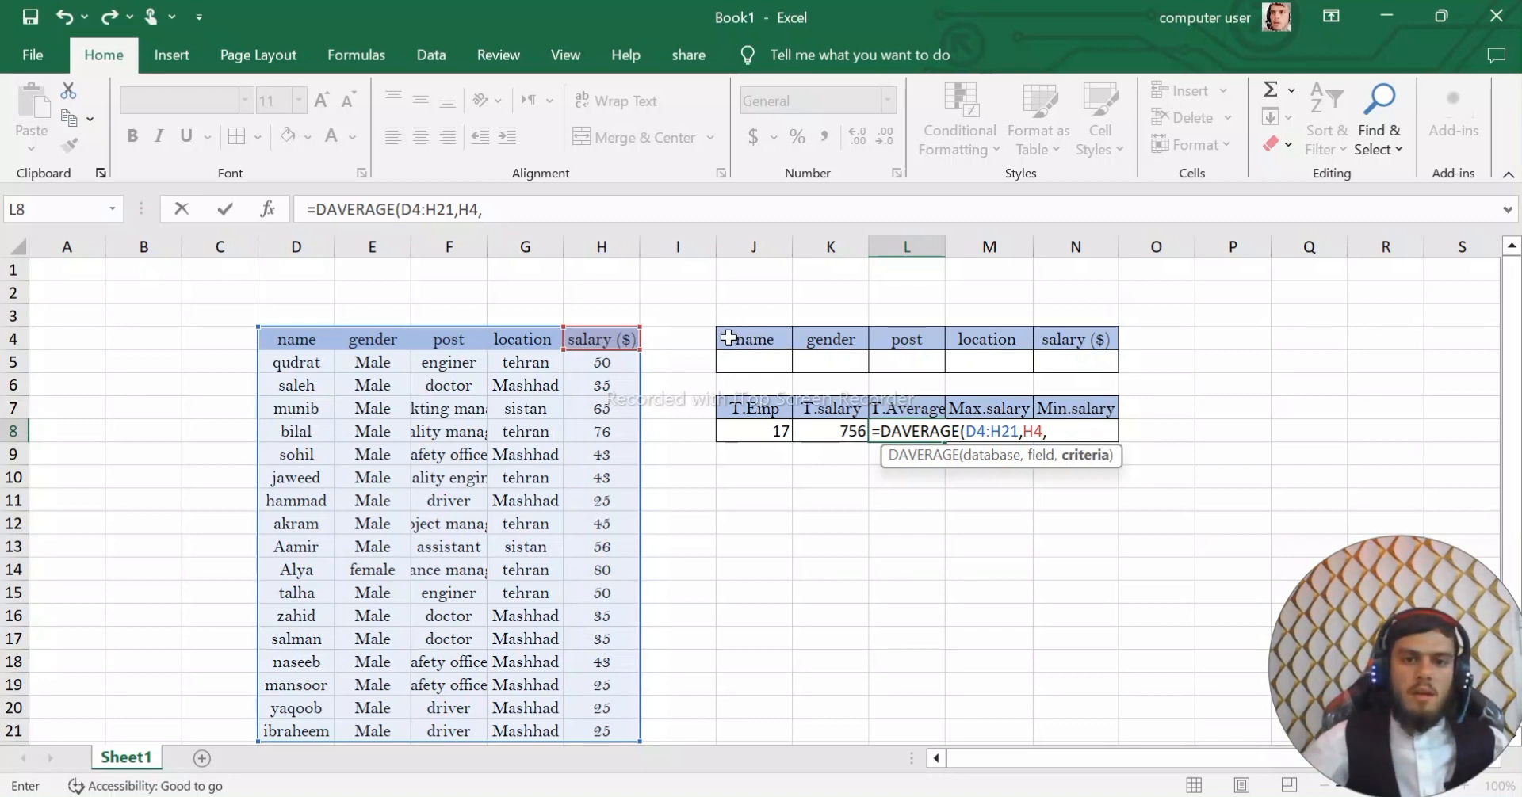
pyautogui.moveTo(729, 338); pyautogui.dragTo(1078, 353)
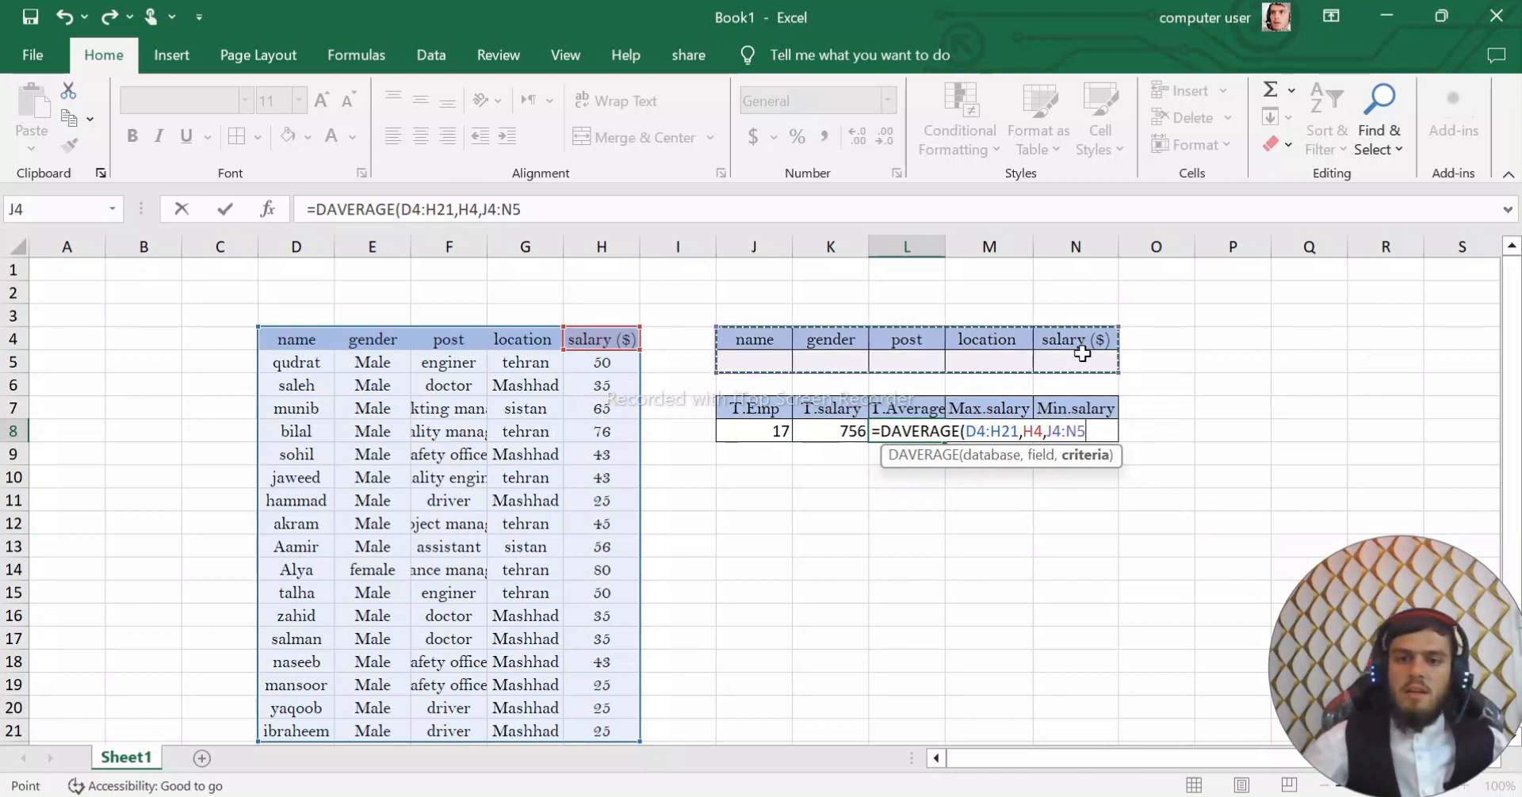
pyautogui.write(')')
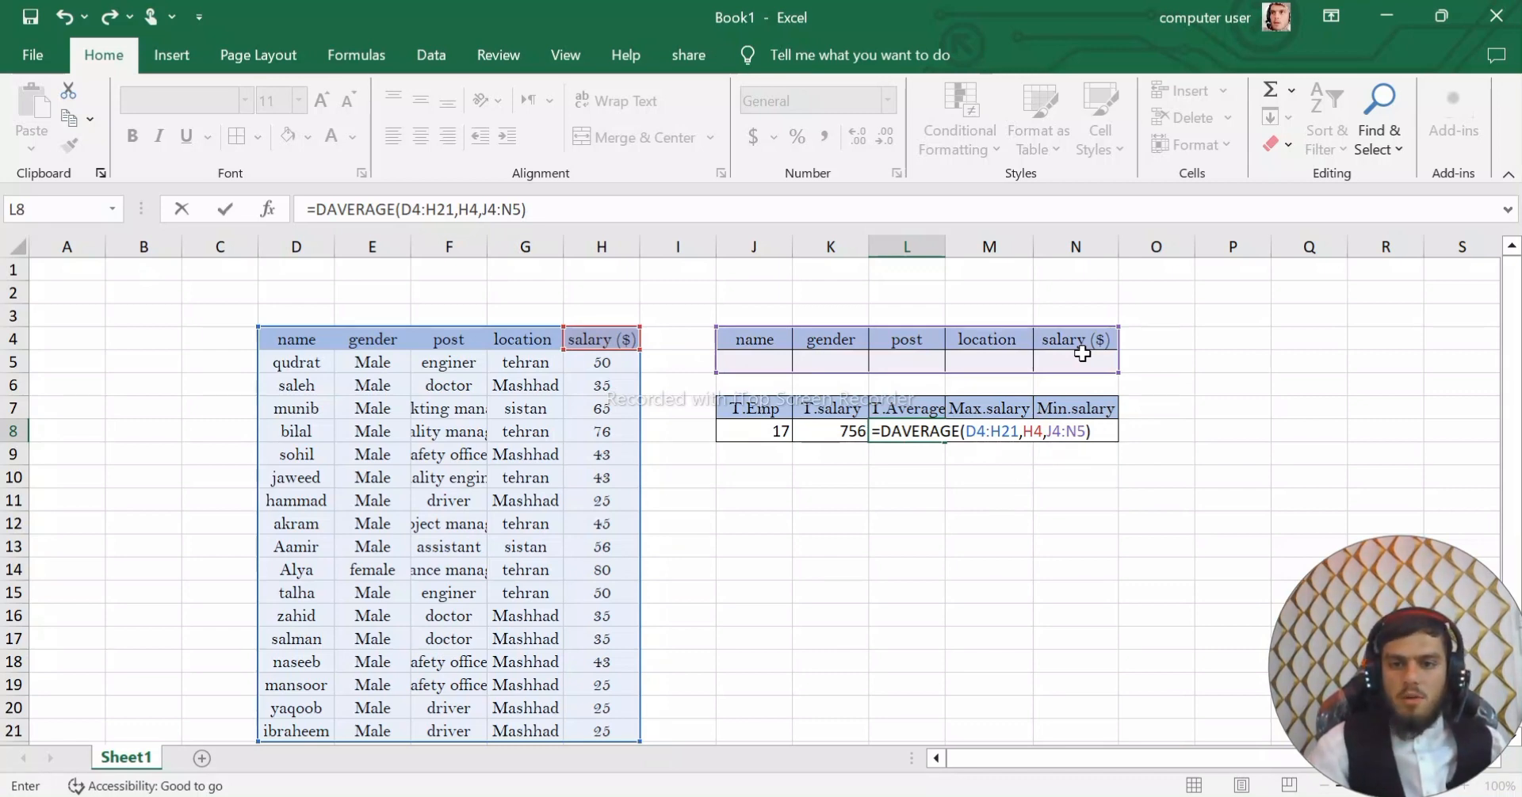
pyautogui.press('Return')
# Begin a formula in cell M8 below the Max.salary heading
pyautogui.press('Right')
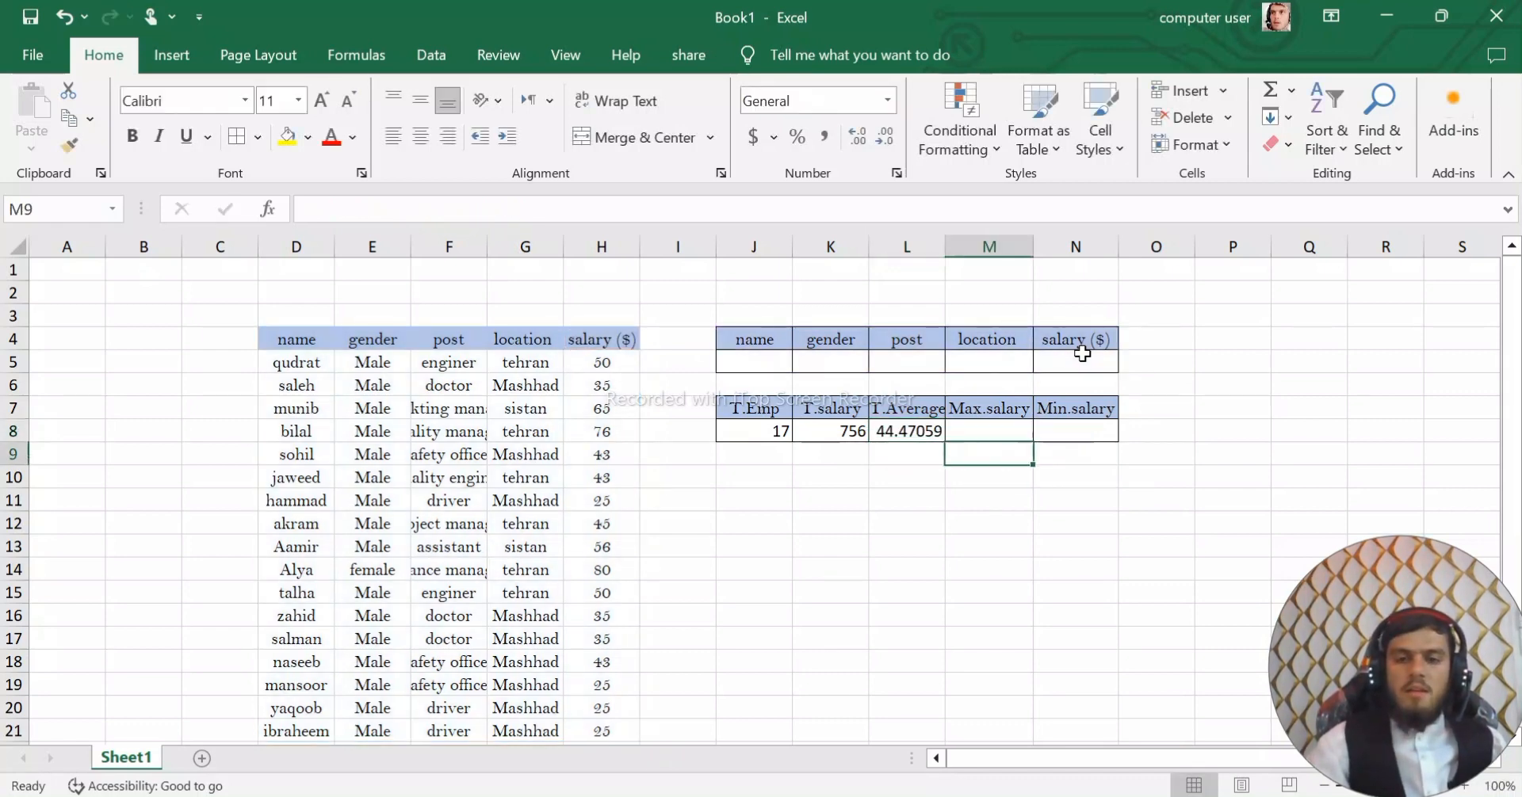
pyautogui.press('Up')
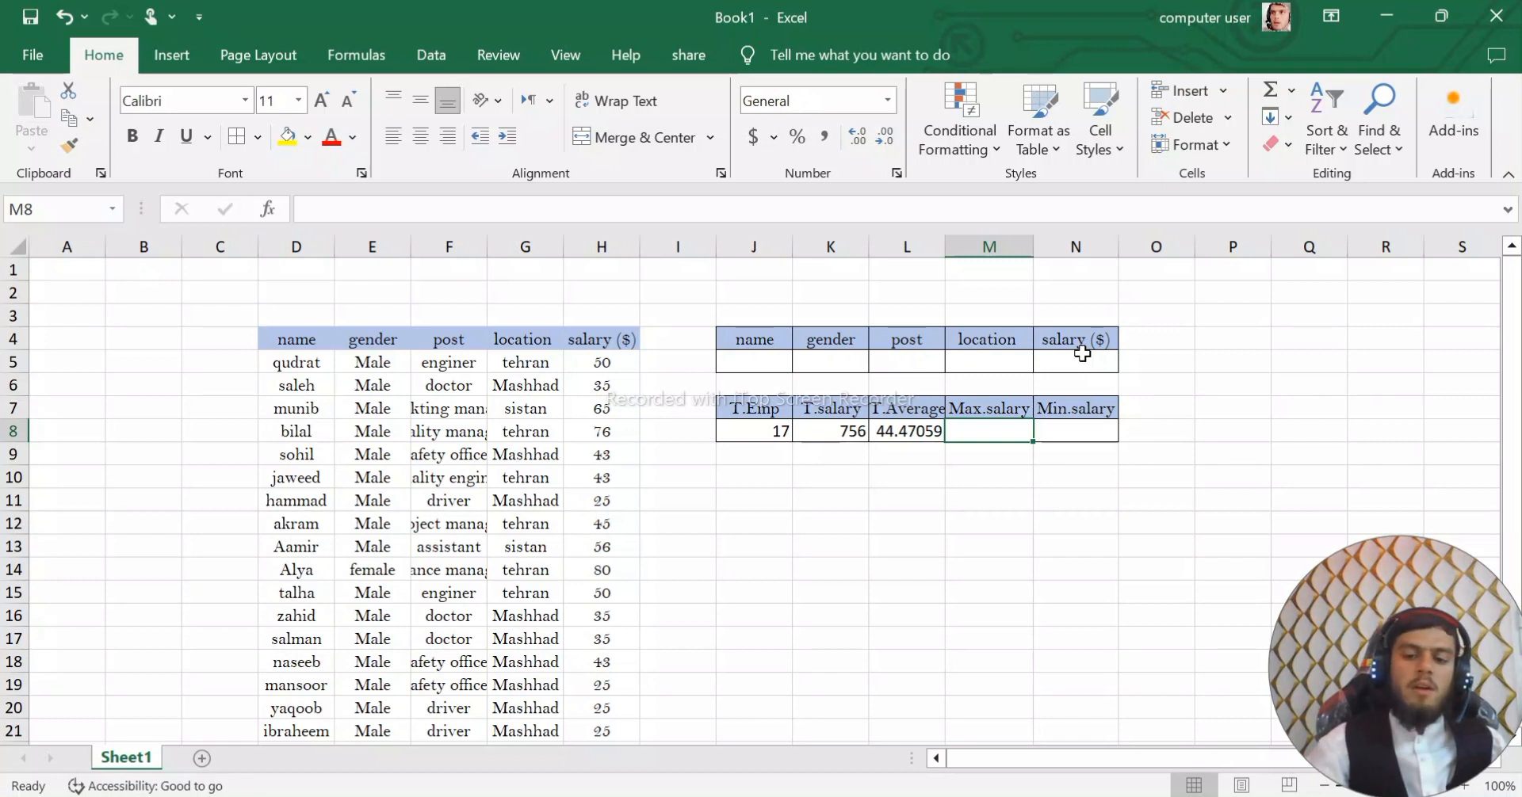
pyautogui.write('=')
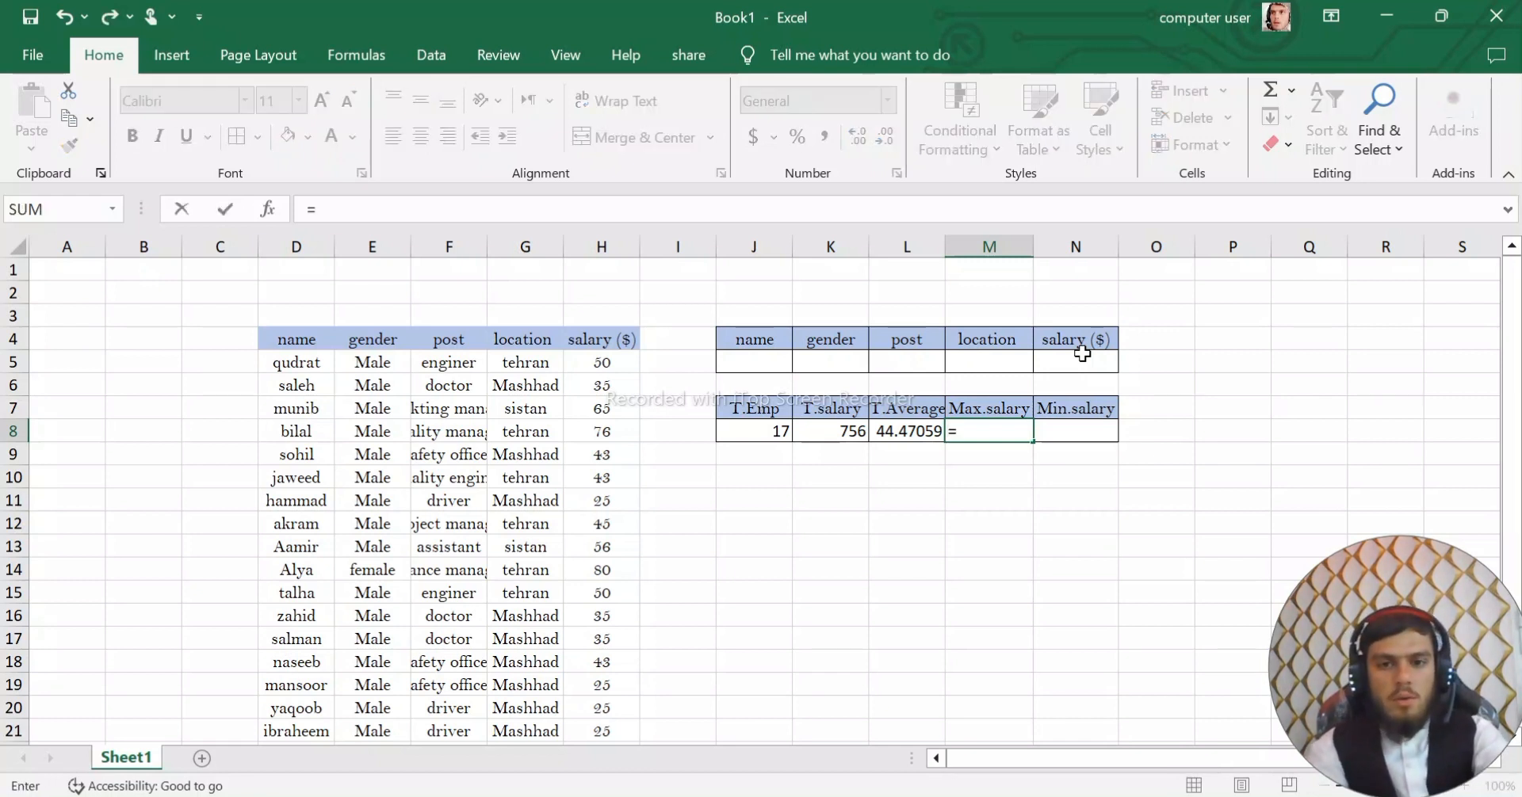
pyautogui.write('max')
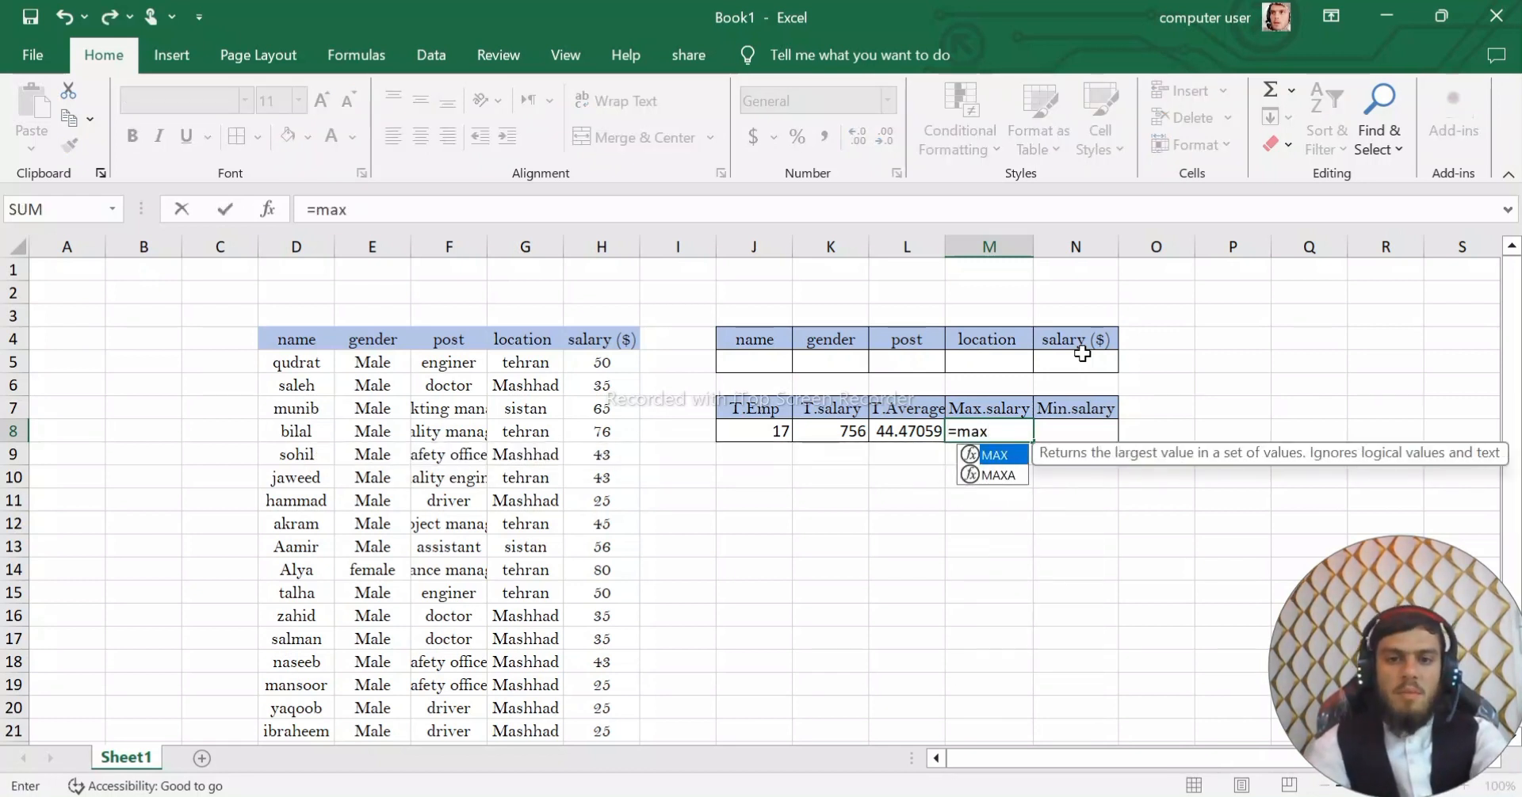
pyautogui.press('BackSpace')
pyautogui.press('BackSpace')
pyautogui.press('BackSpace')
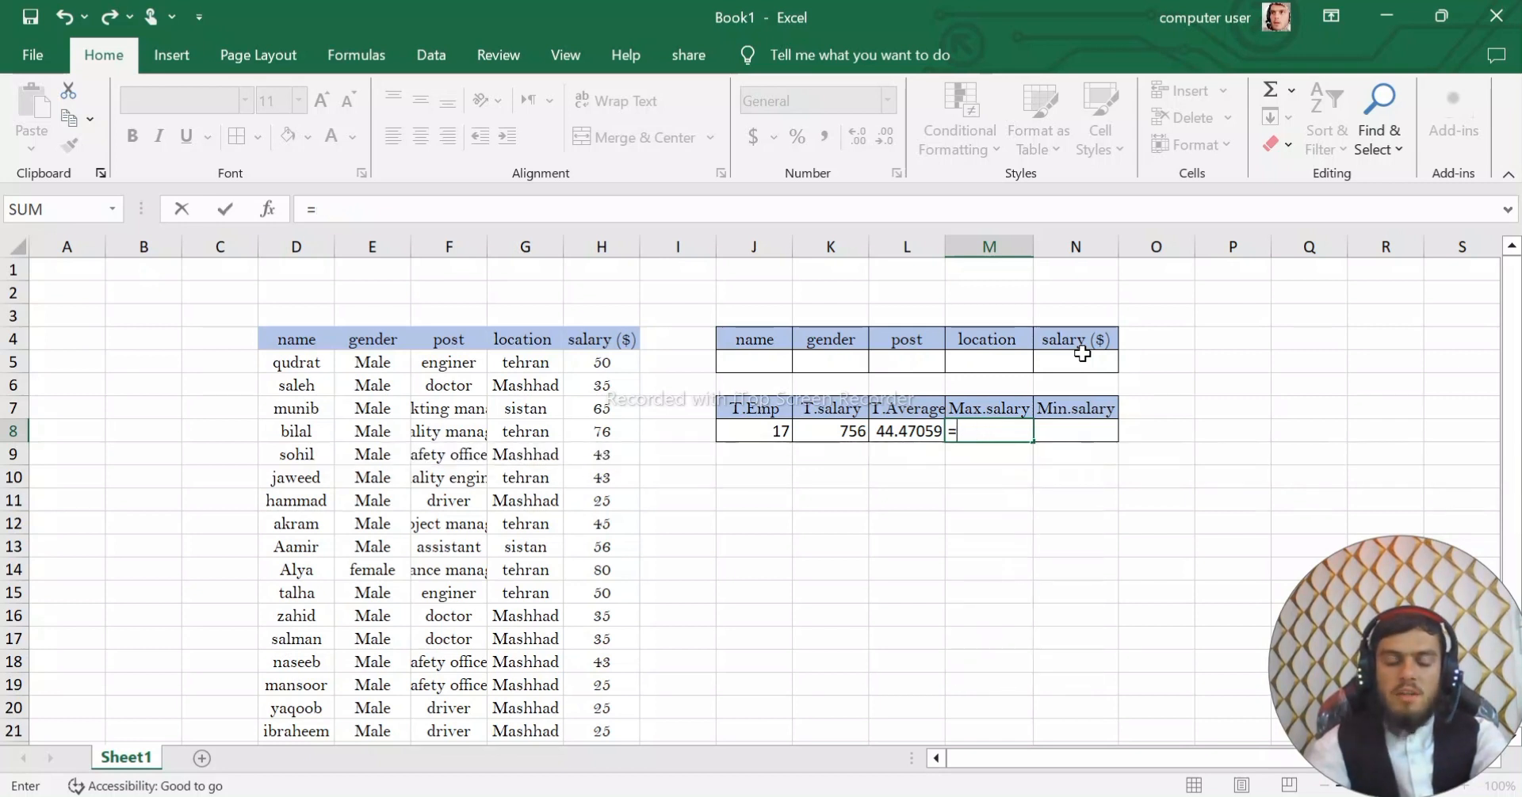
# Complete a DMAX formula in M8 with database D4:H21, the salary ($) heading H4 as field and J4:N5 as criteria
pyautogui.write('dmax')
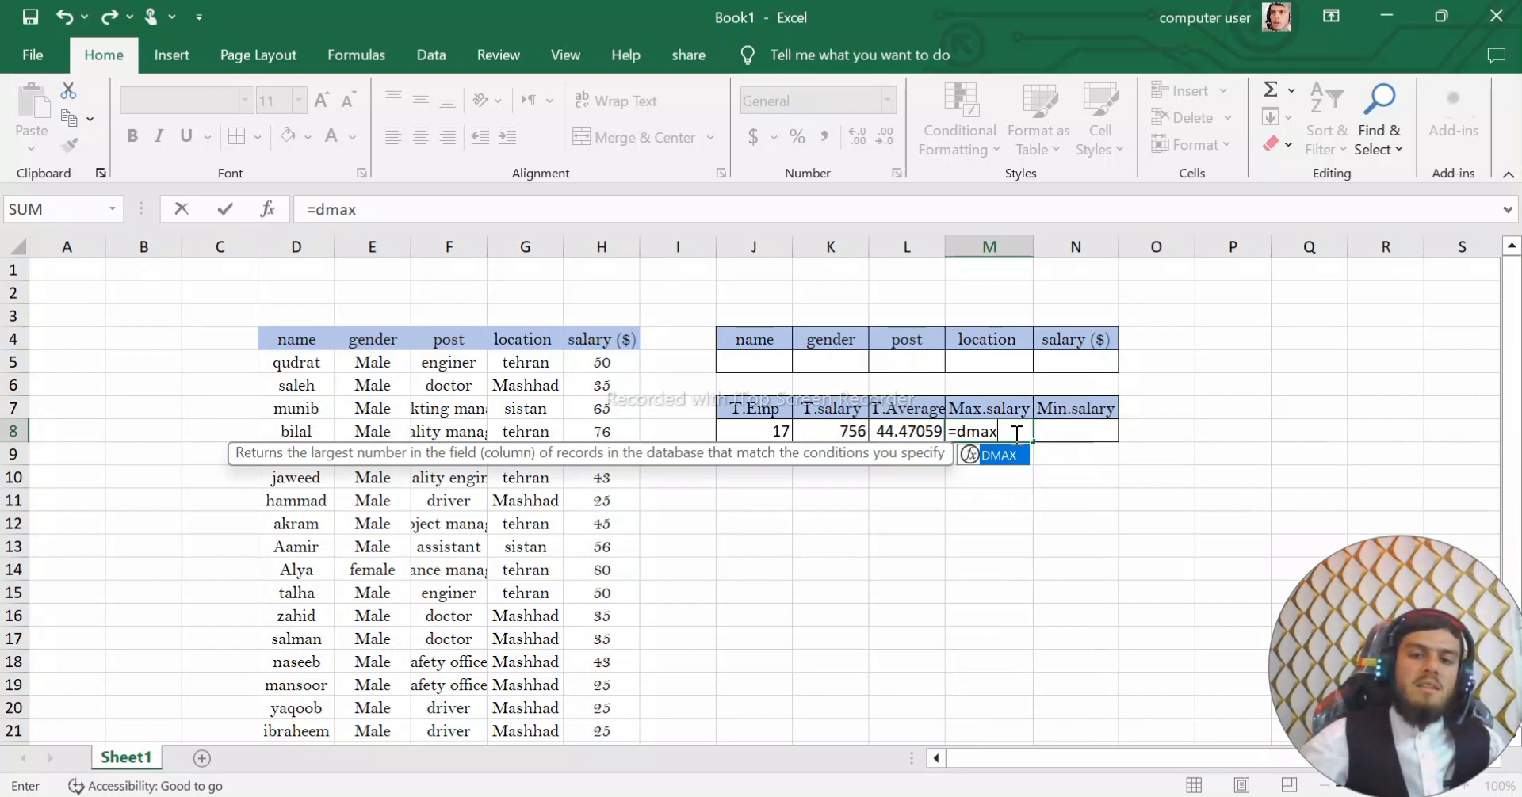
pyautogui.doubleClick(988, 455)
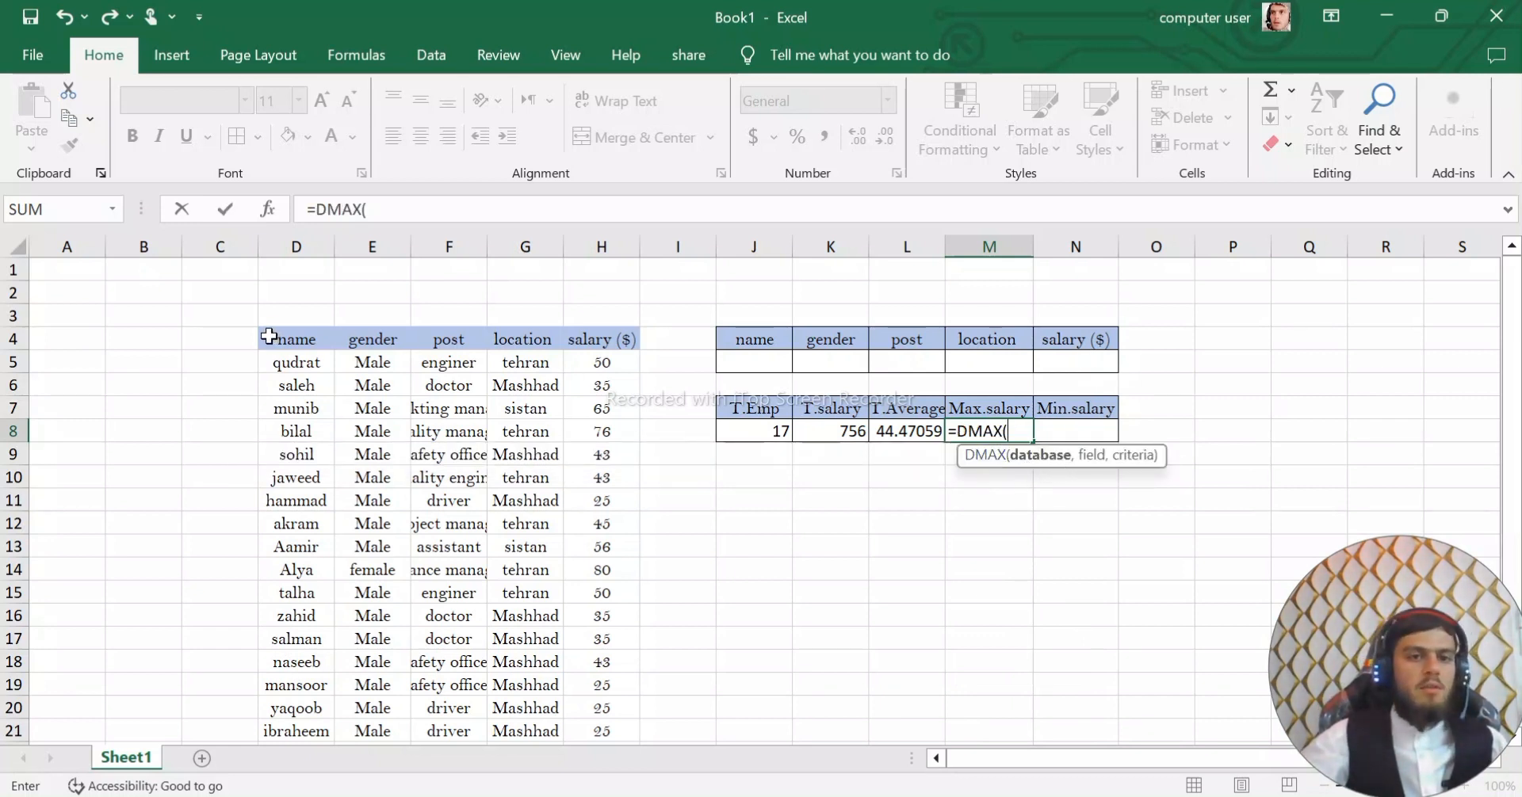
pyautogui.moveTo(271, 338); pyautogui.dragTo(612, 684)
pyautogui.write(',')
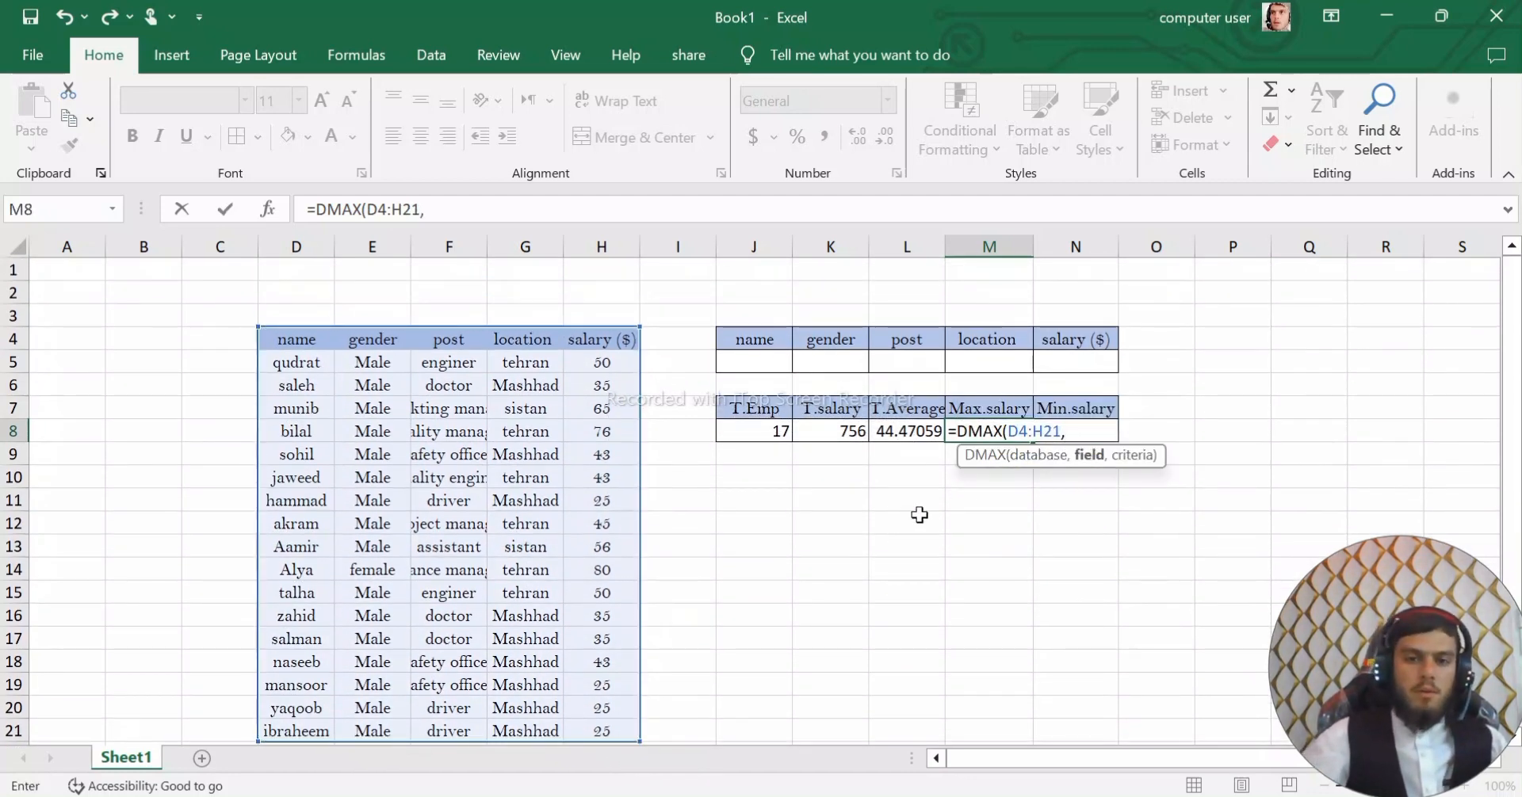
pyautogui.click(575, 339)
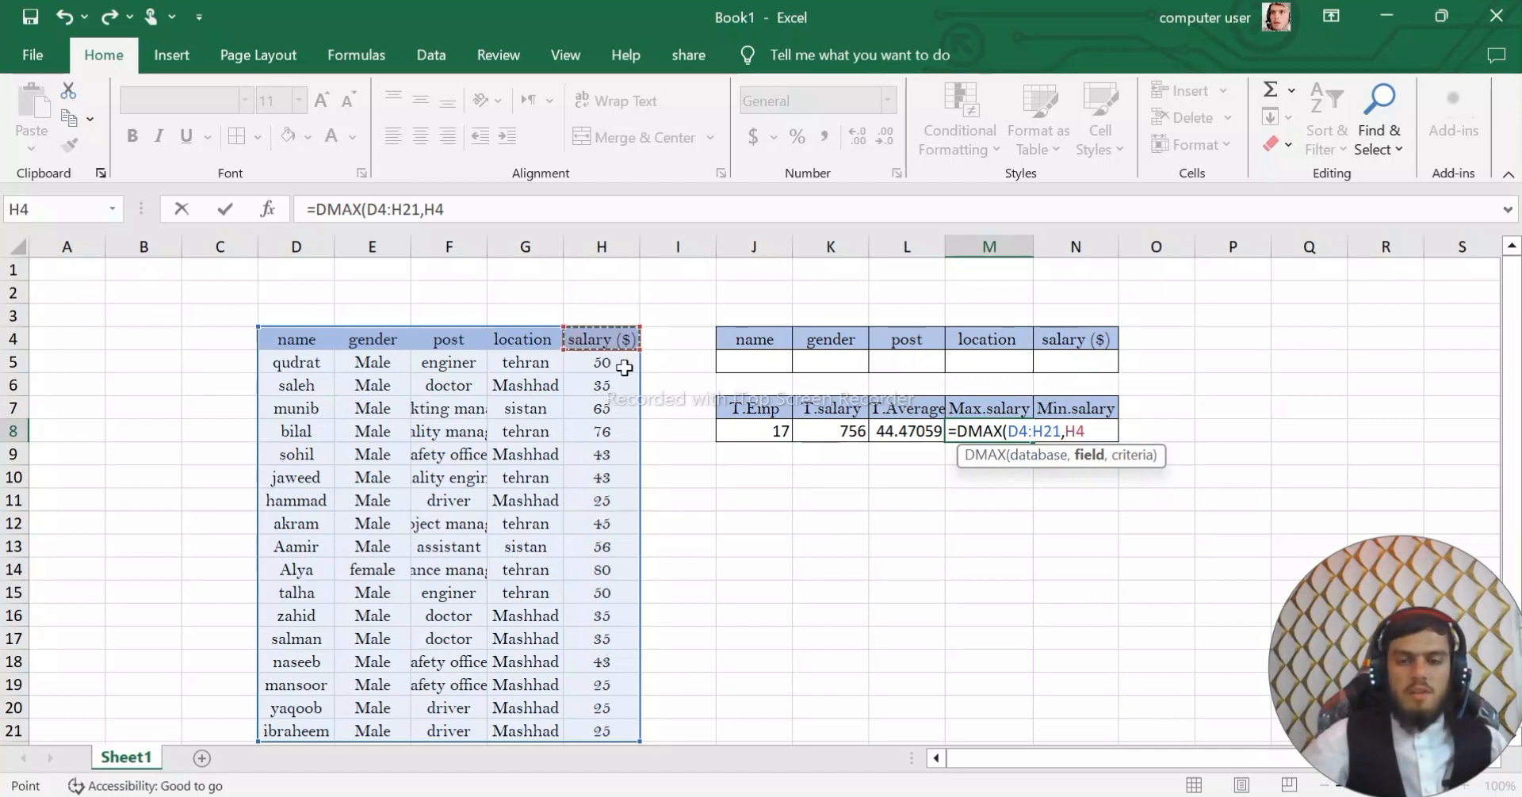
pyautogui.write(',')
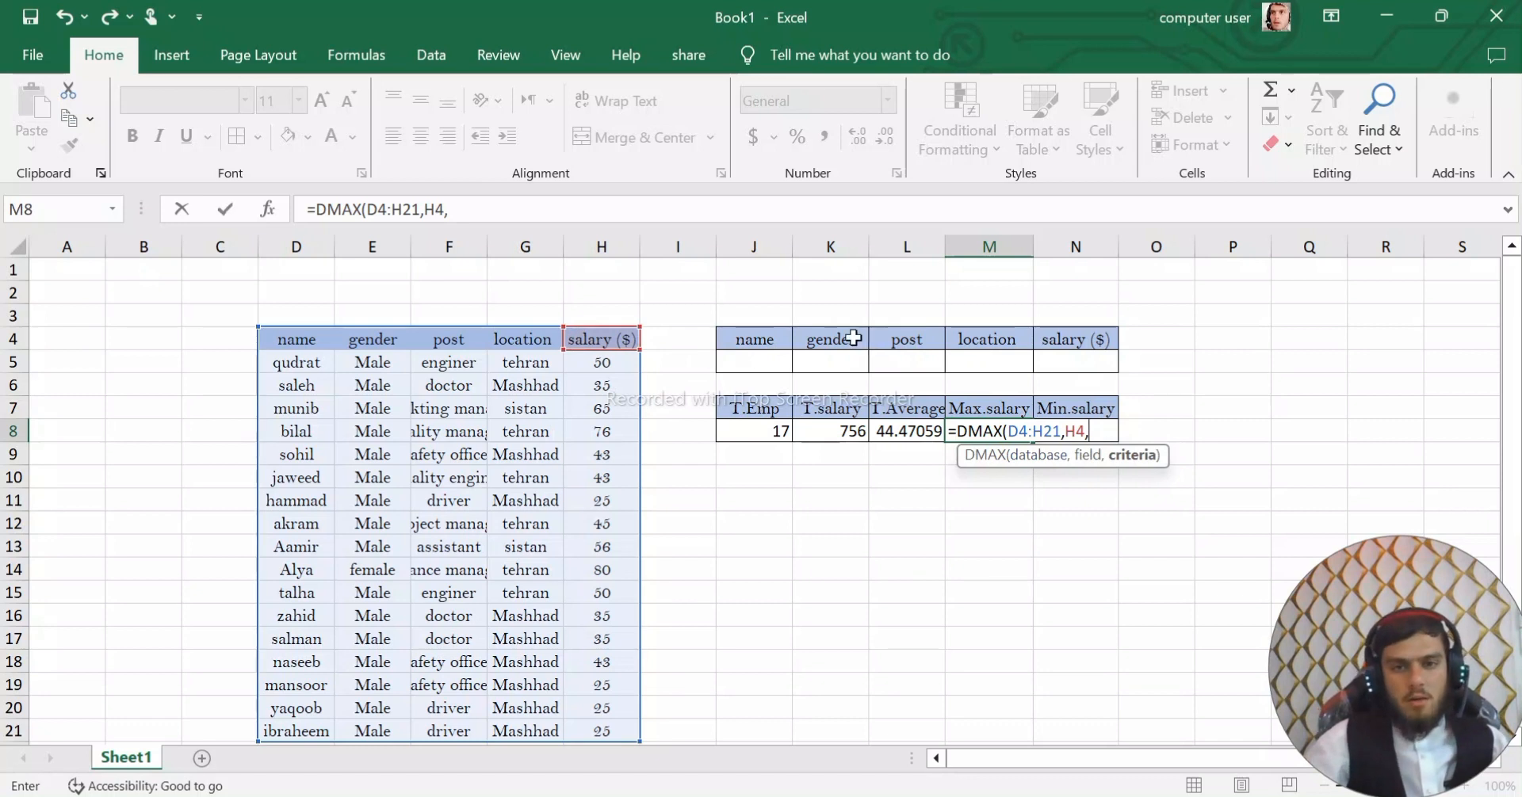
pyautogui.moveTo(729, 341); pyautogui.dragTo(1091, 353)
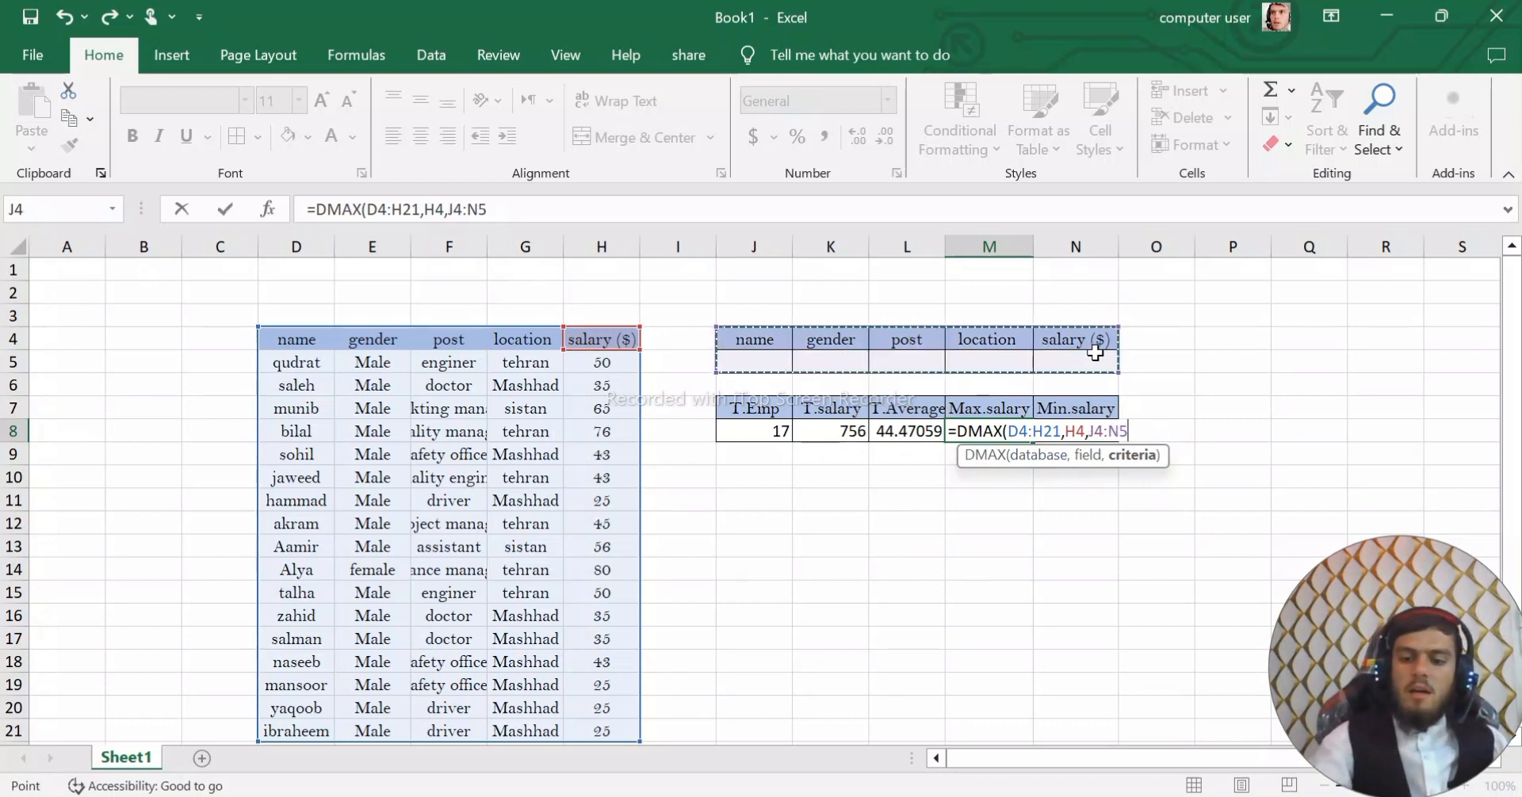
pyautogui.write(')')
pyautogui.press('Return')
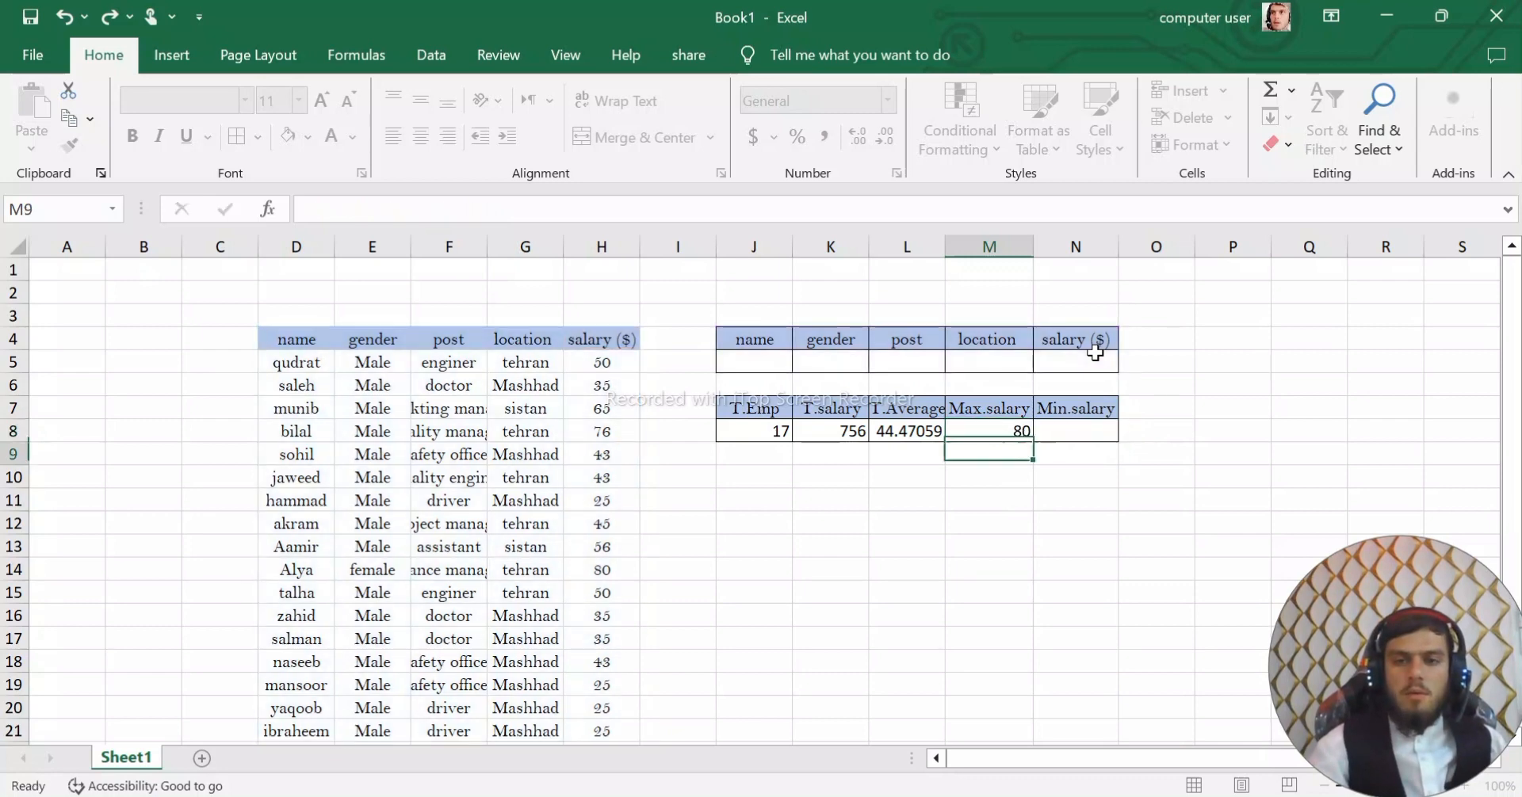
# Enter a DMIN formula in N8 below Min.salary, using database D4:H21, field H4 and criteria J4:N5
pyautogui.press('Right')
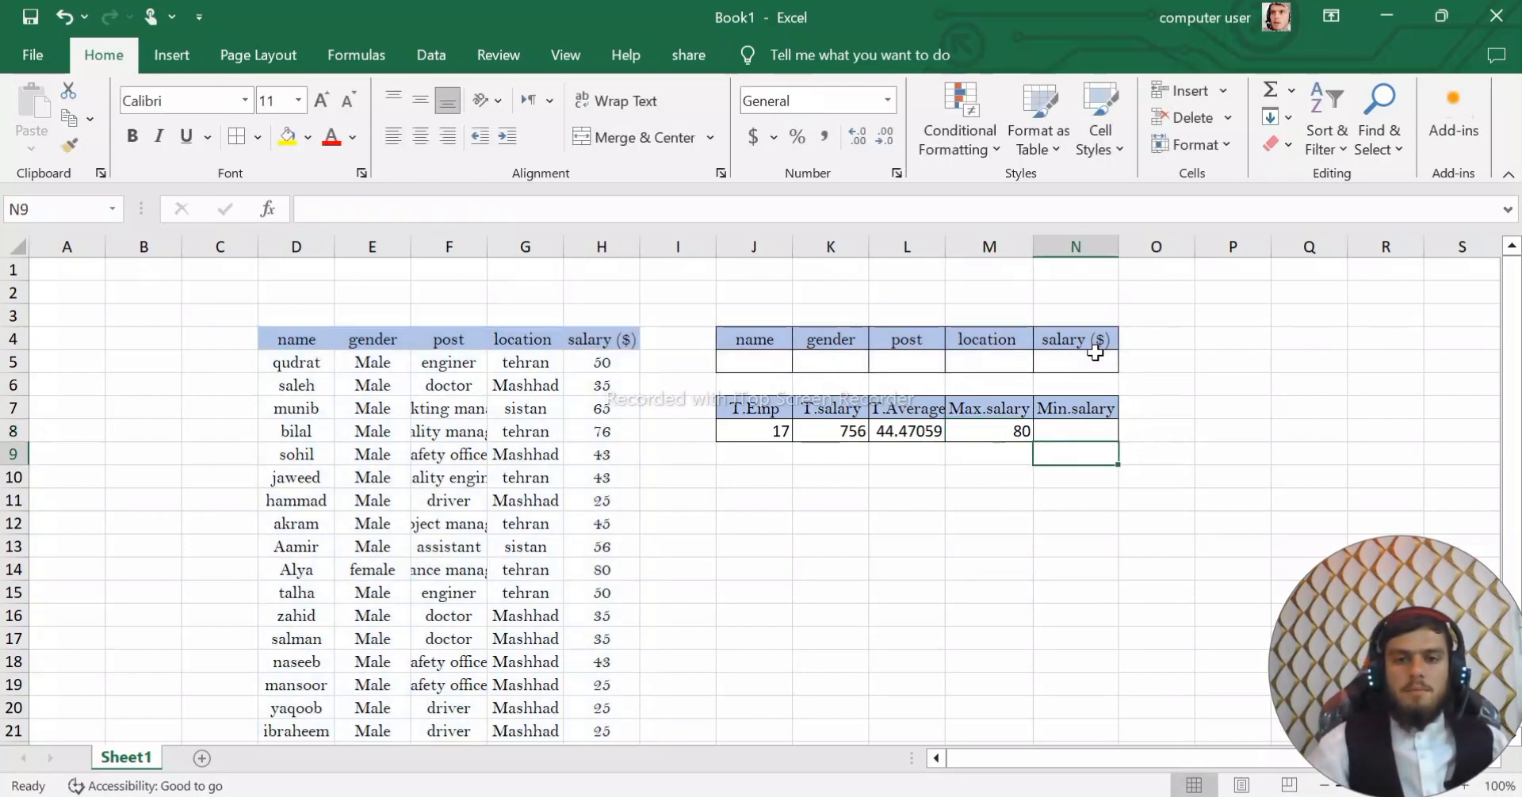
pyautogui.press('Up')
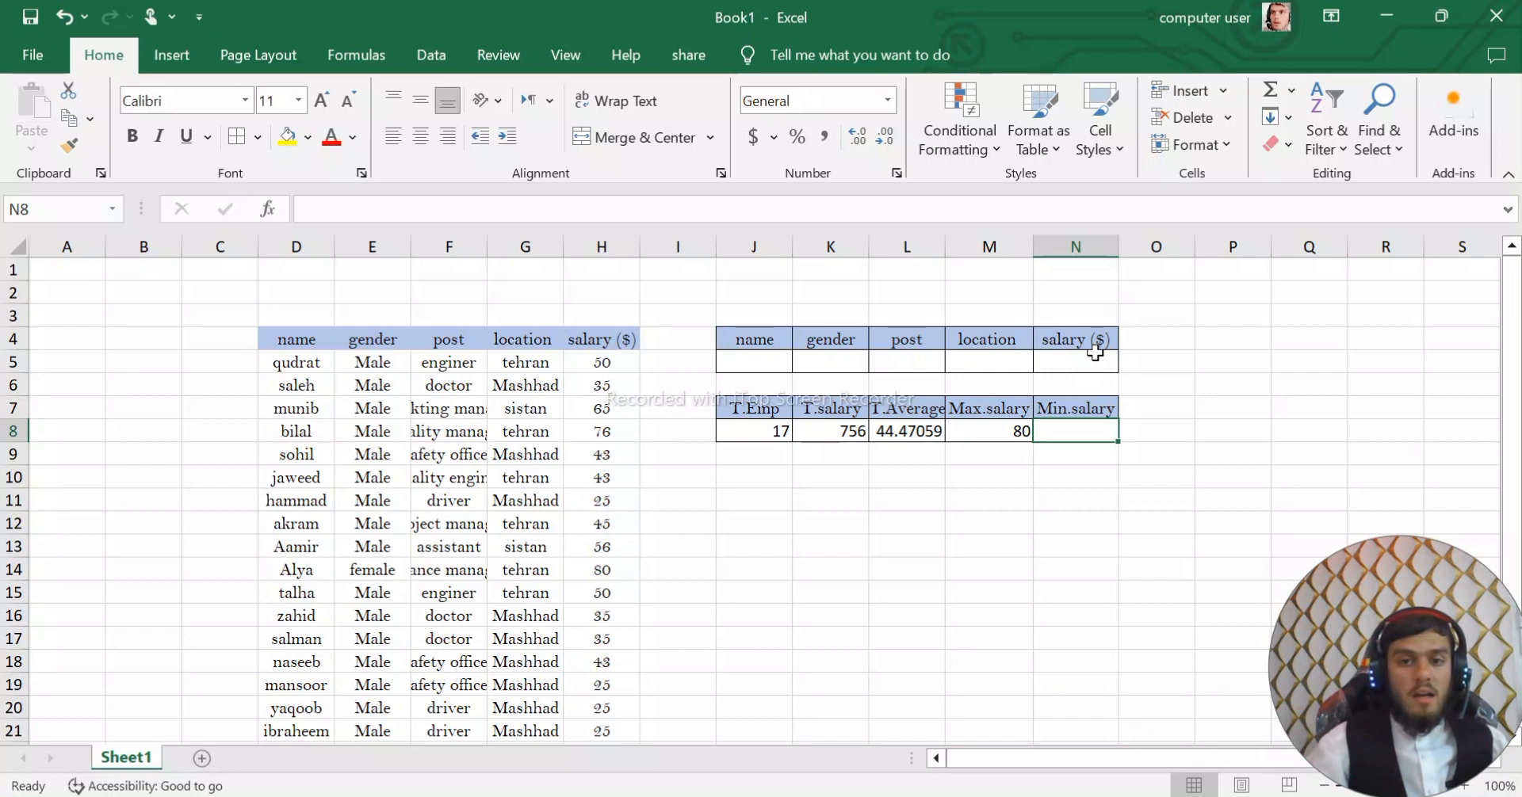
pyautogui.write('=')
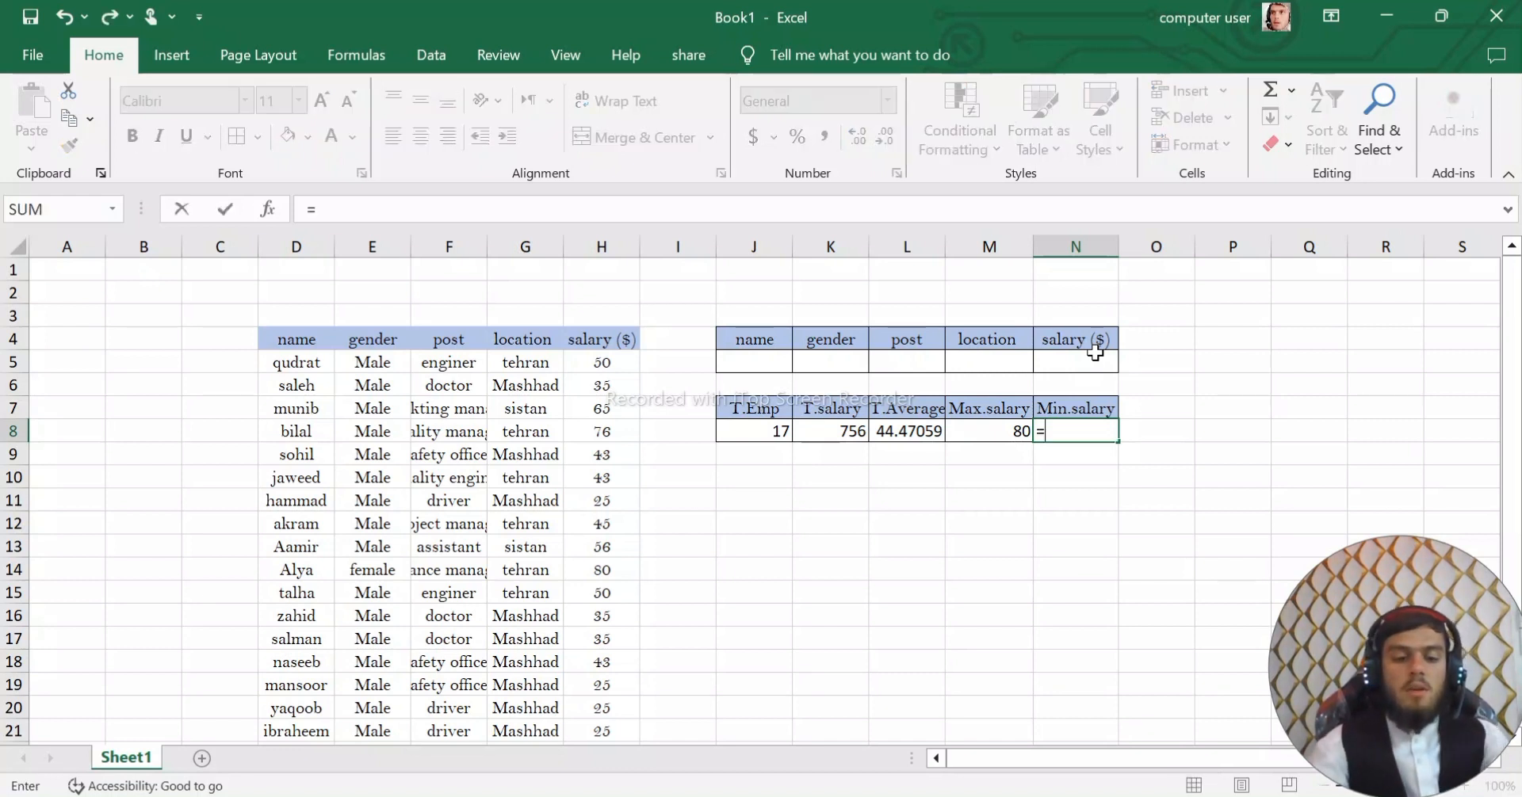
pyautogui.write('dmin')
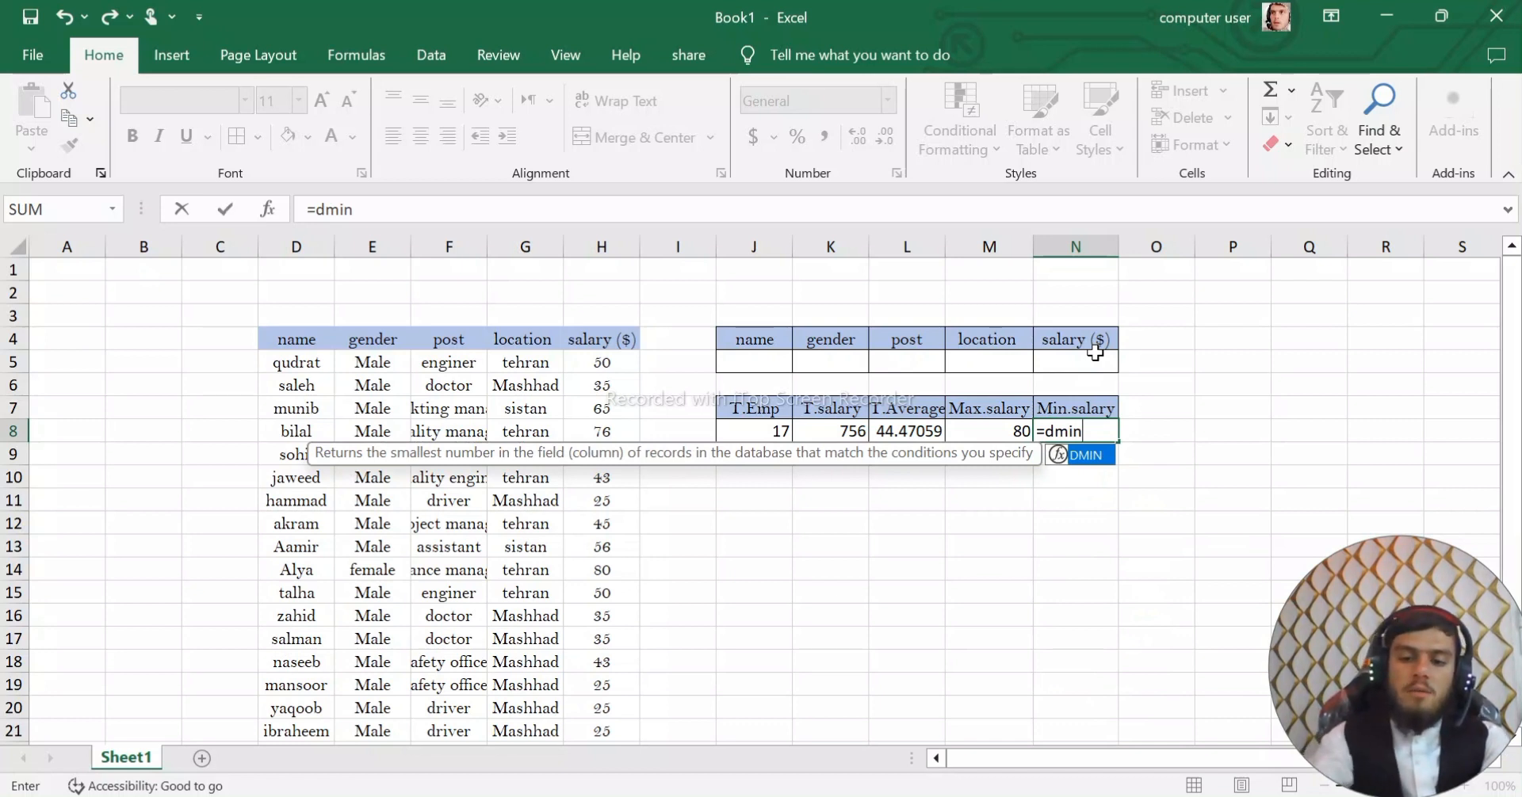
pyautogui.write('(')
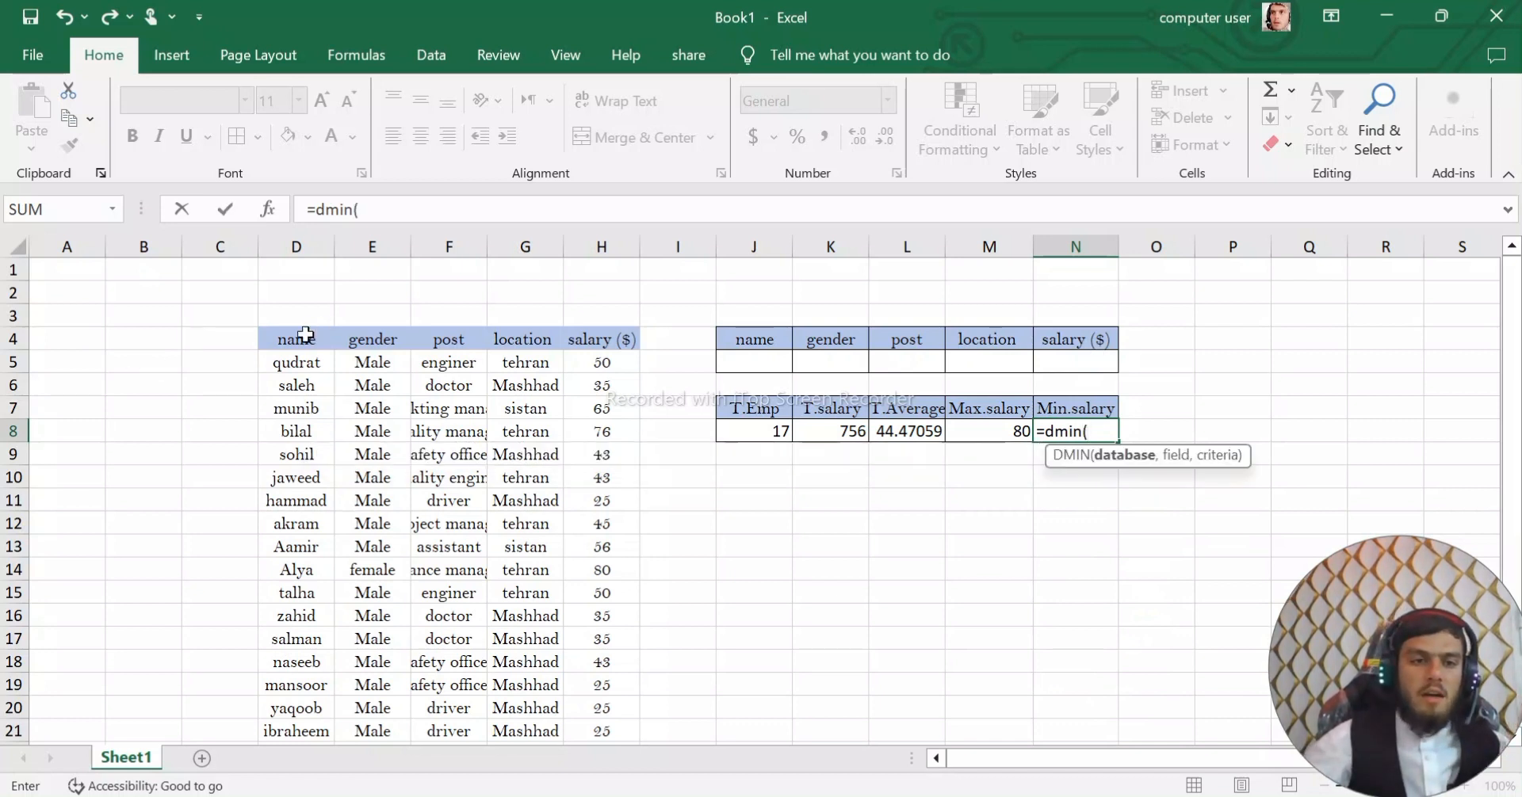
pyautogui.moveTo(297, 336); pyautogui.dragTo(606, 736)
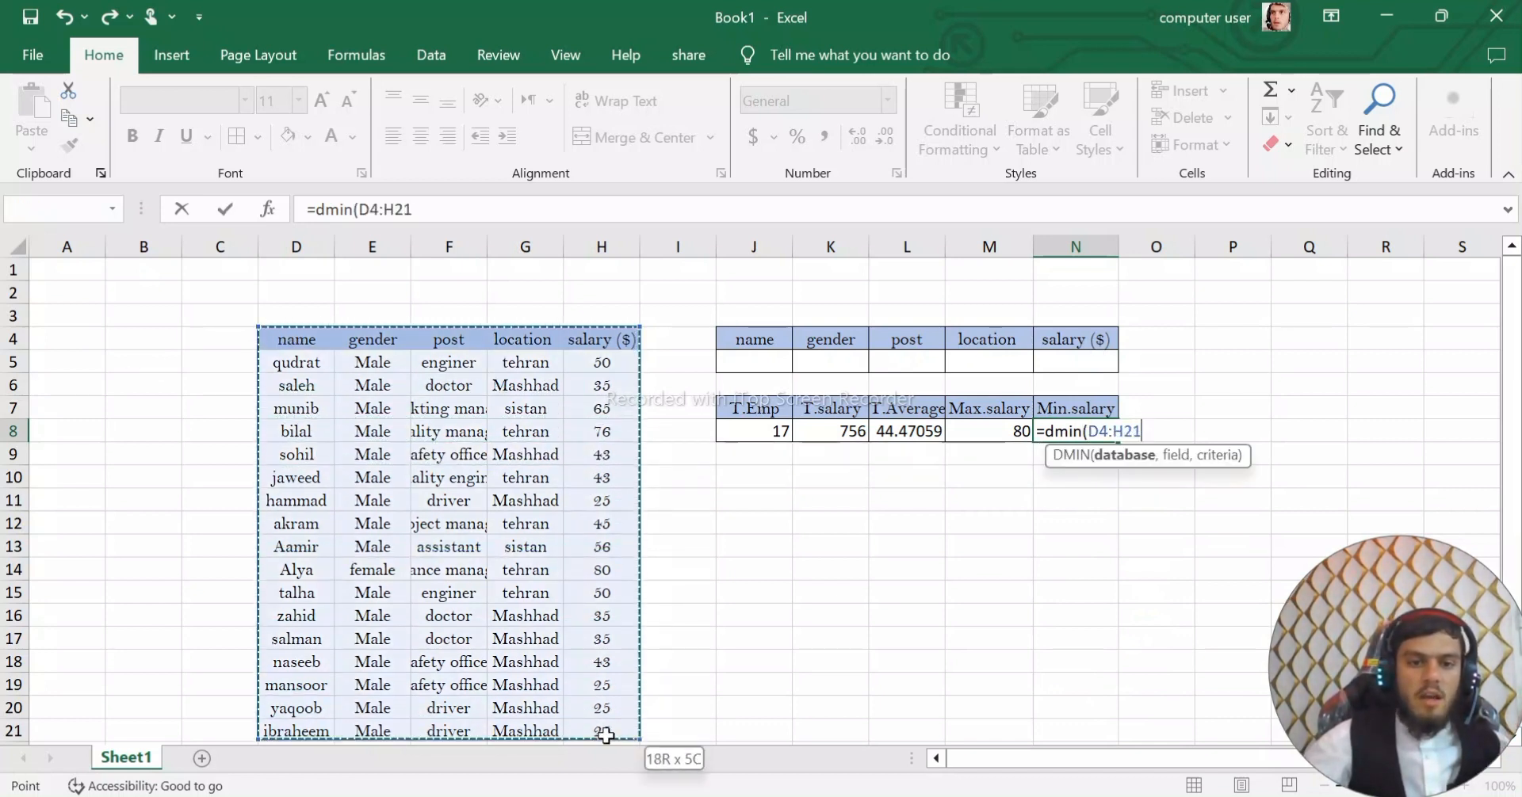
pyautogui.write(',')
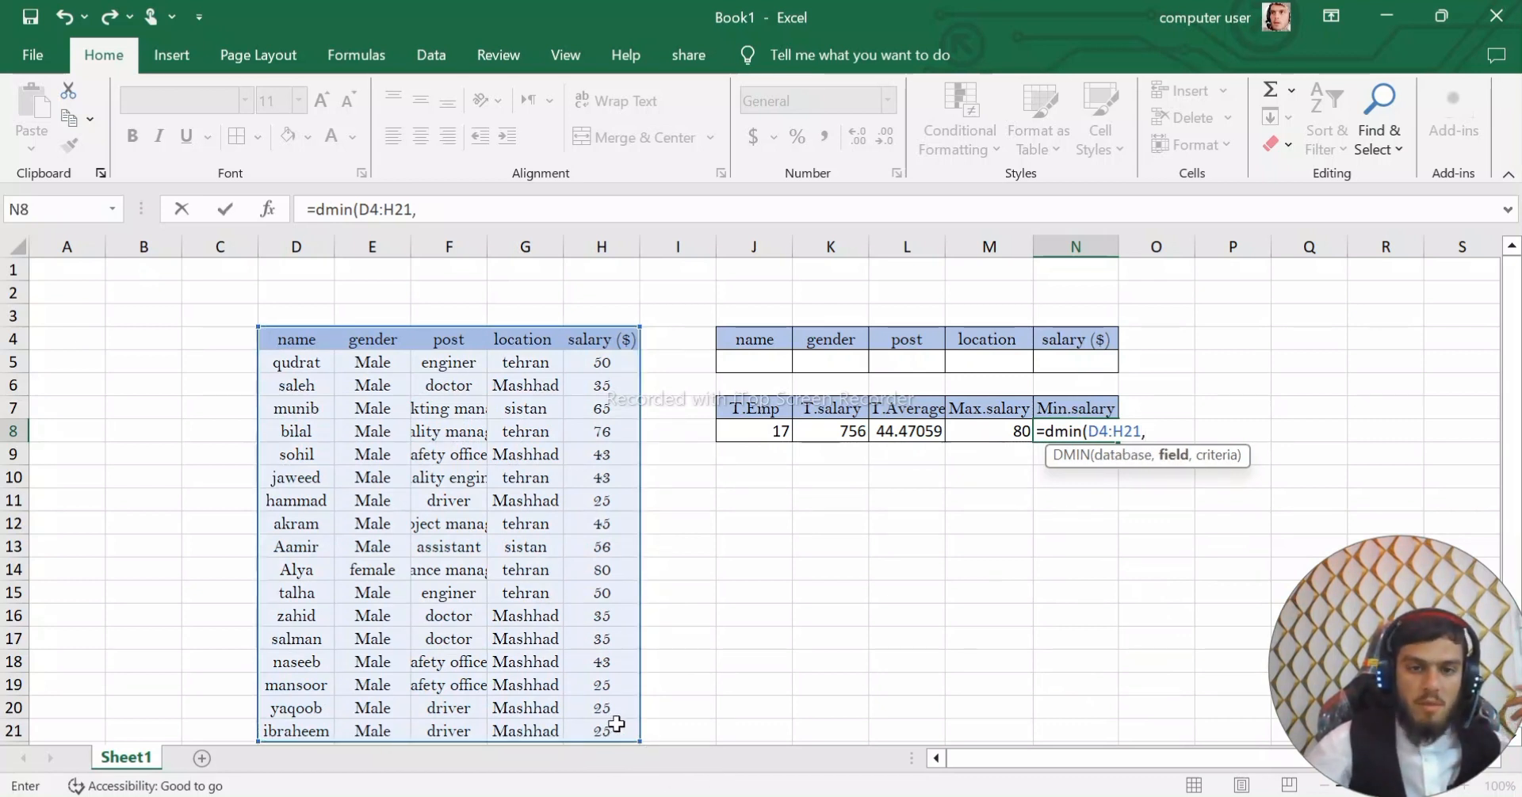
pyautogui.click(600, 342)
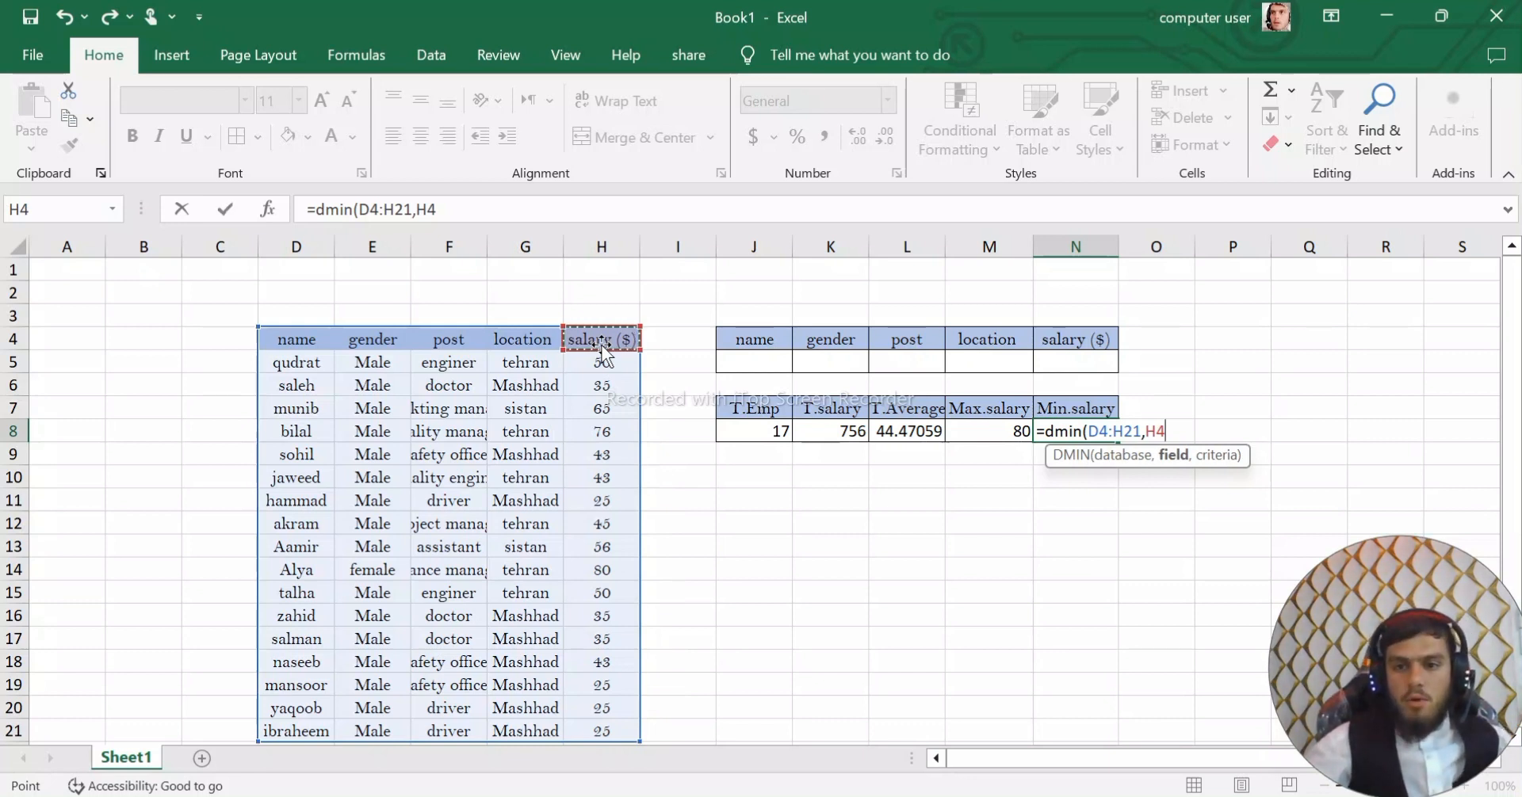
pyautogui.write(',')
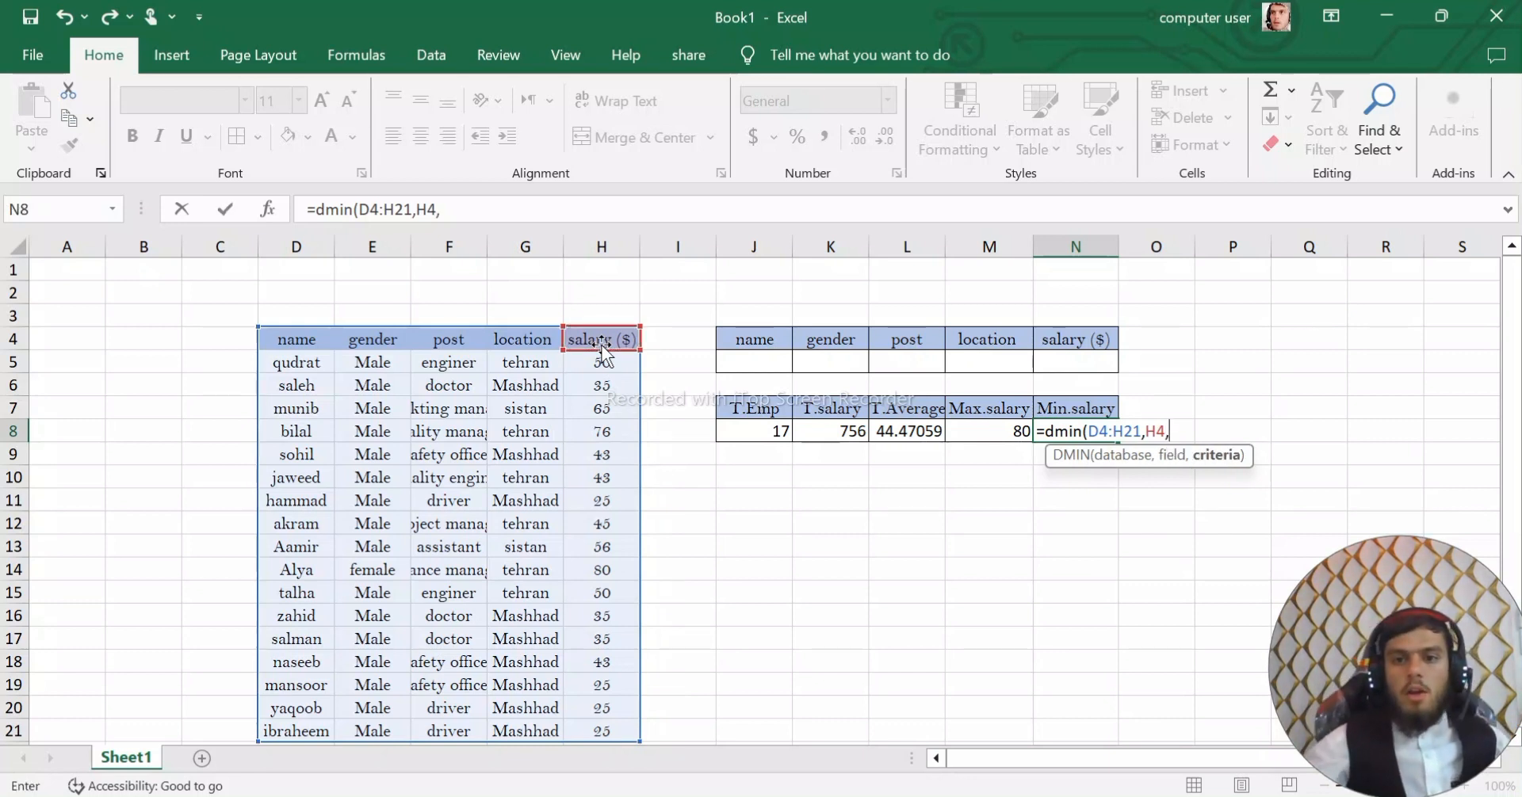
pyautogui.moveTo(724, 334); pyautogui.dragTo(1073, 363)
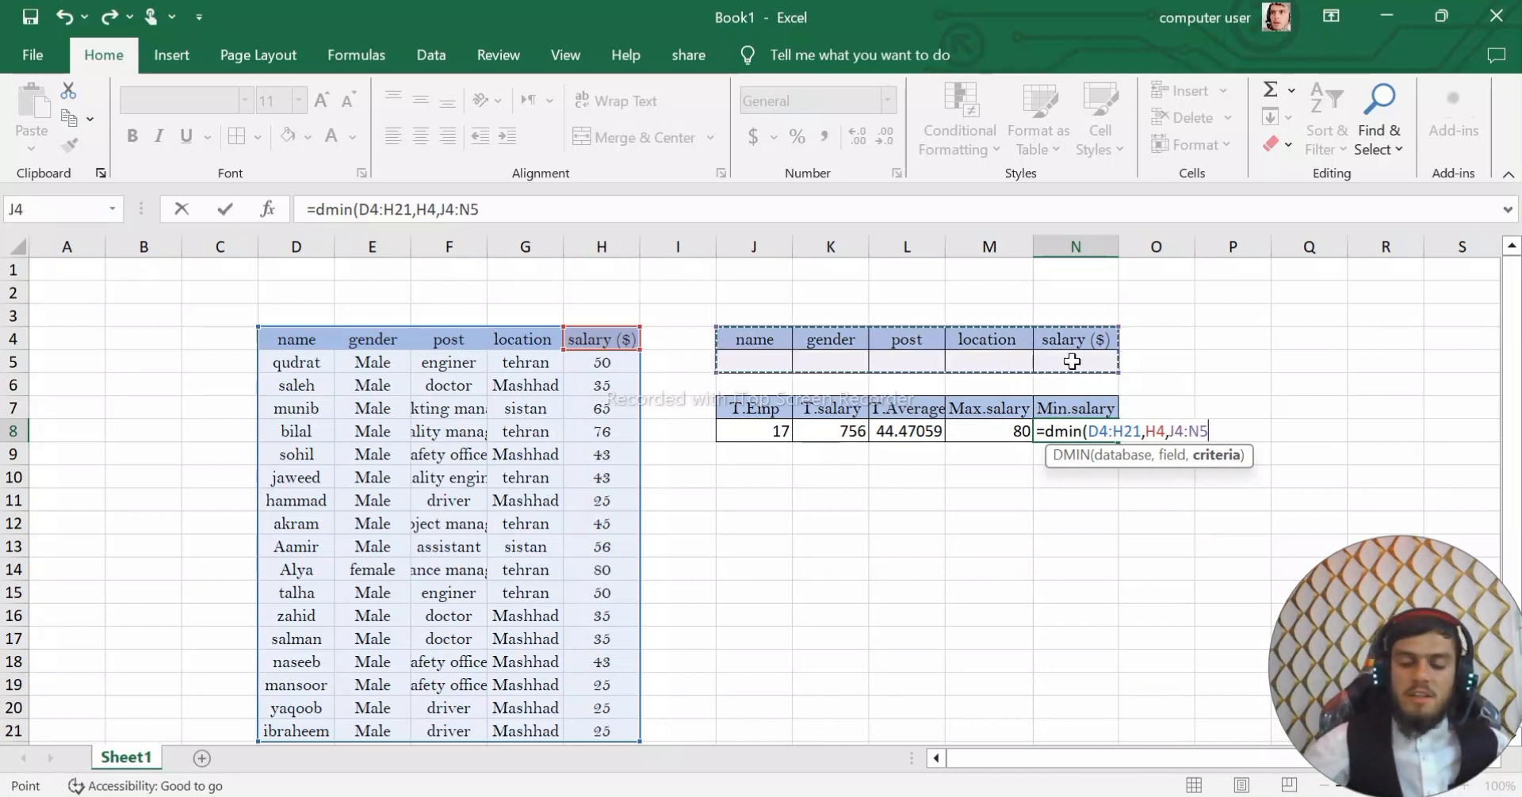
pyautogui.write(')')
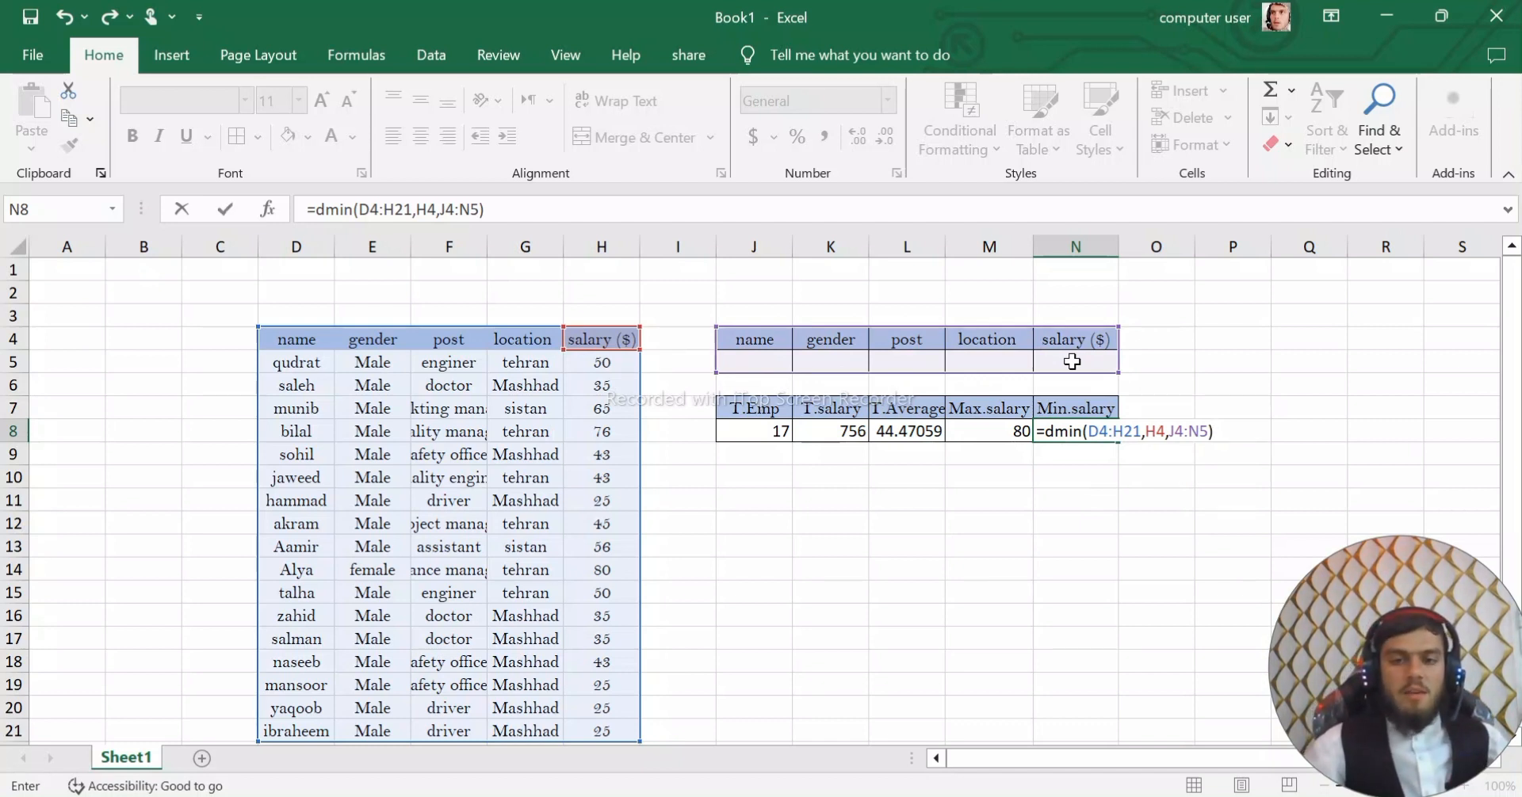
pyautogui.press('Return')
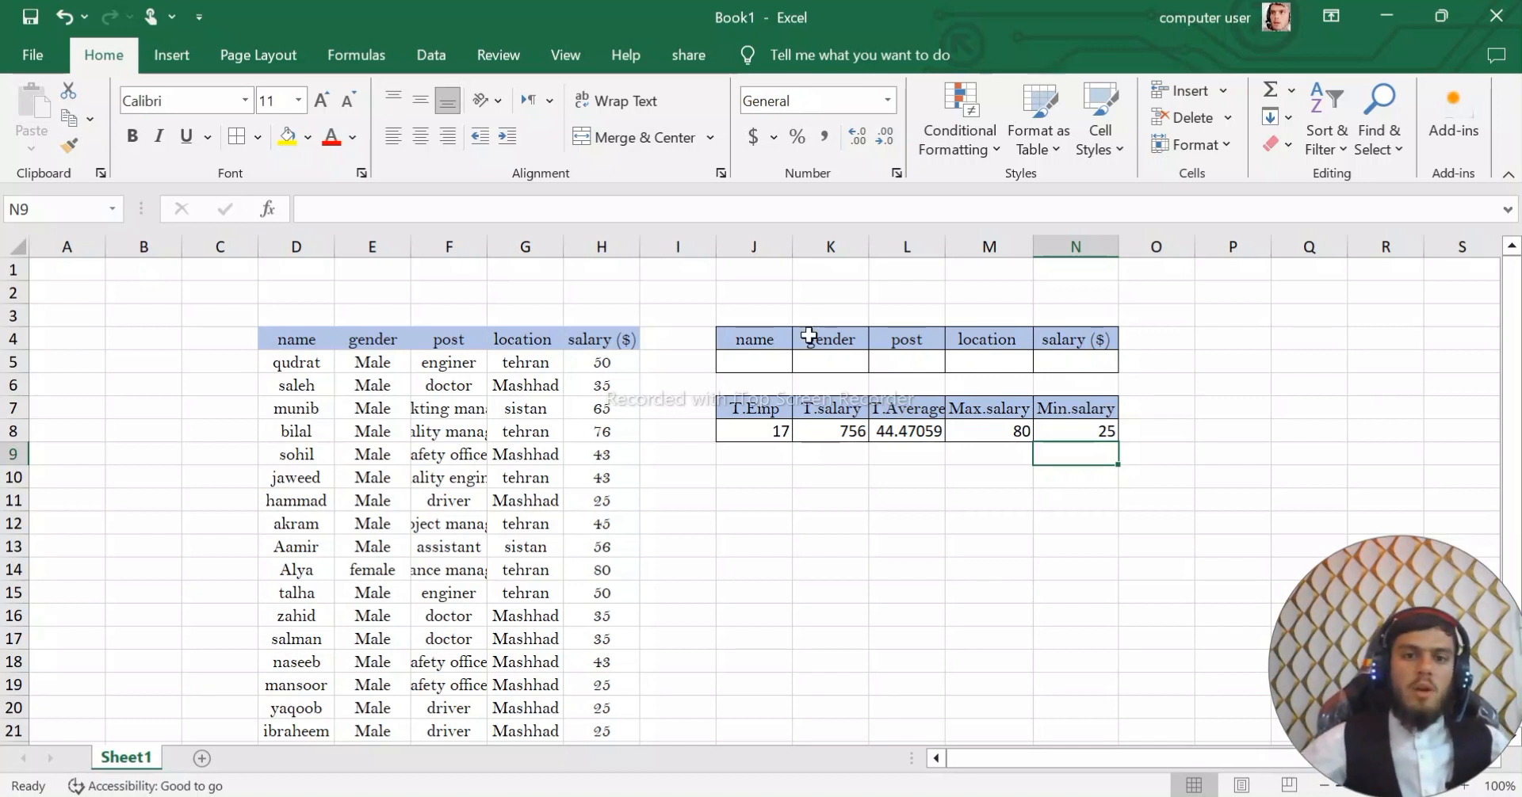
# Enter the employee name from D6 as the name criterion in J5 and check the T.salary result in K8
pyautogui.click(773, 366)
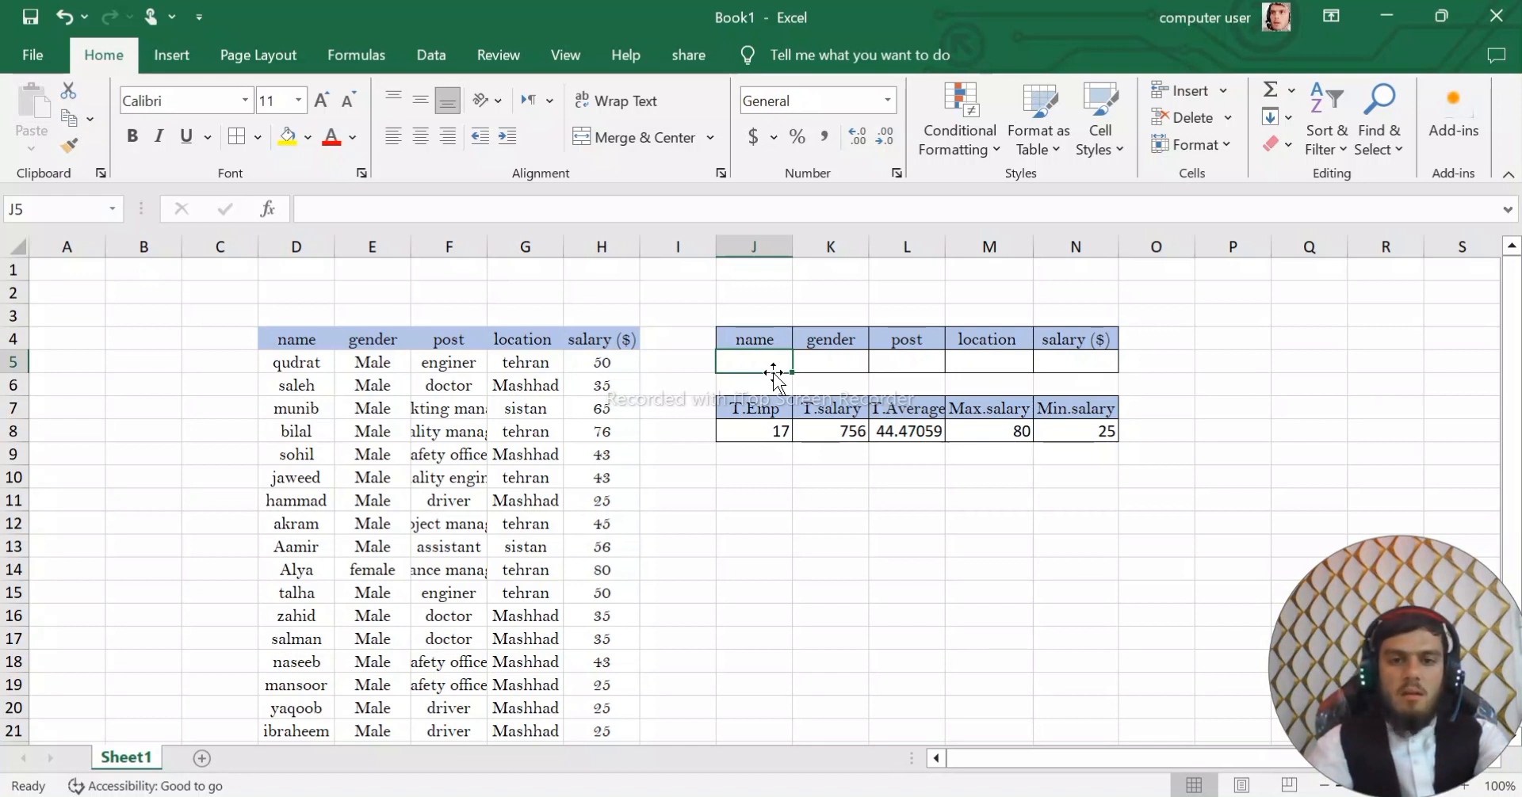
pyautogui.write('saleh')
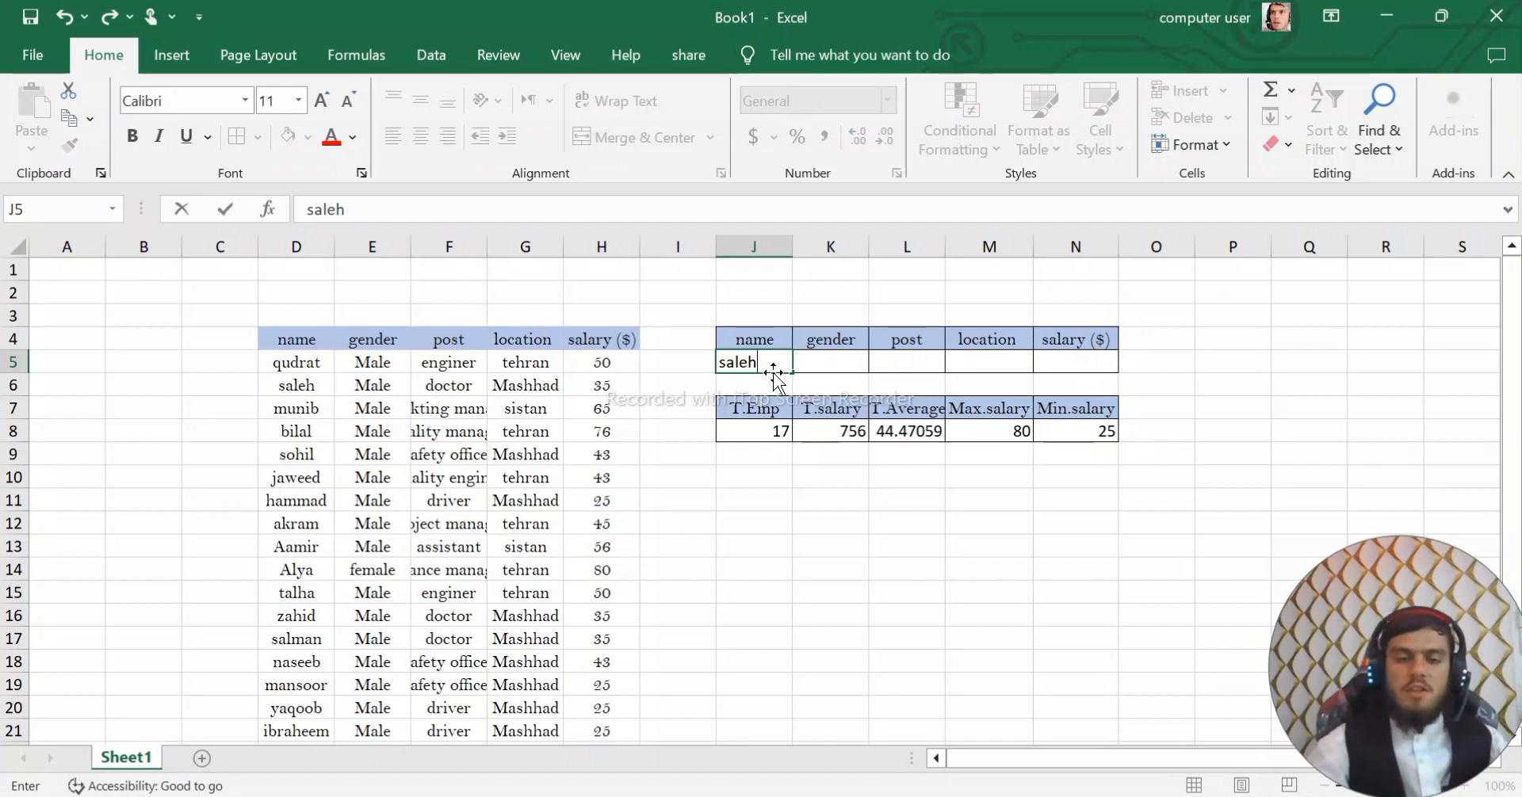
pyautogui.press('Tab')
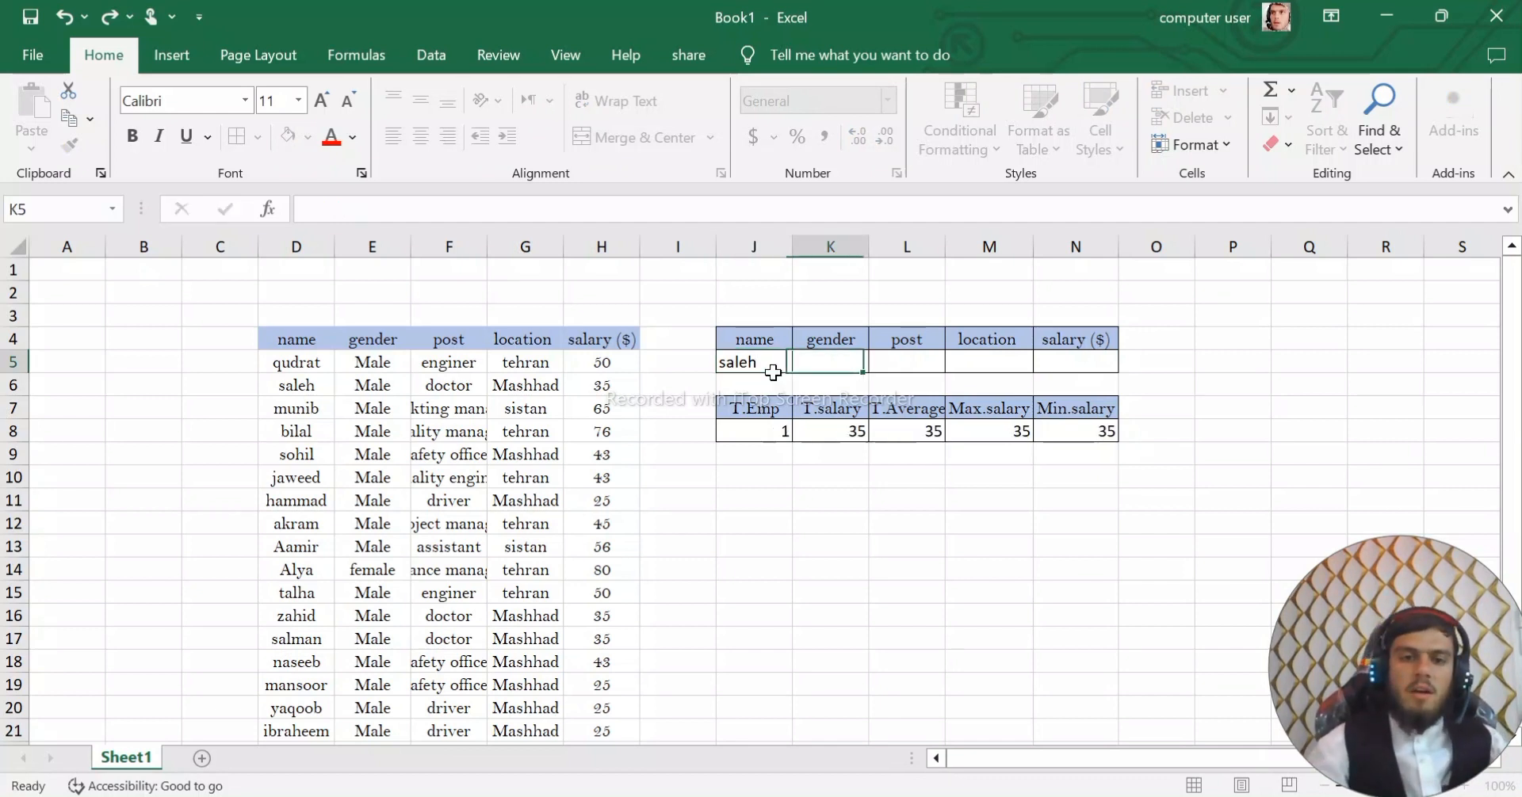
pyautogui.press('Down')
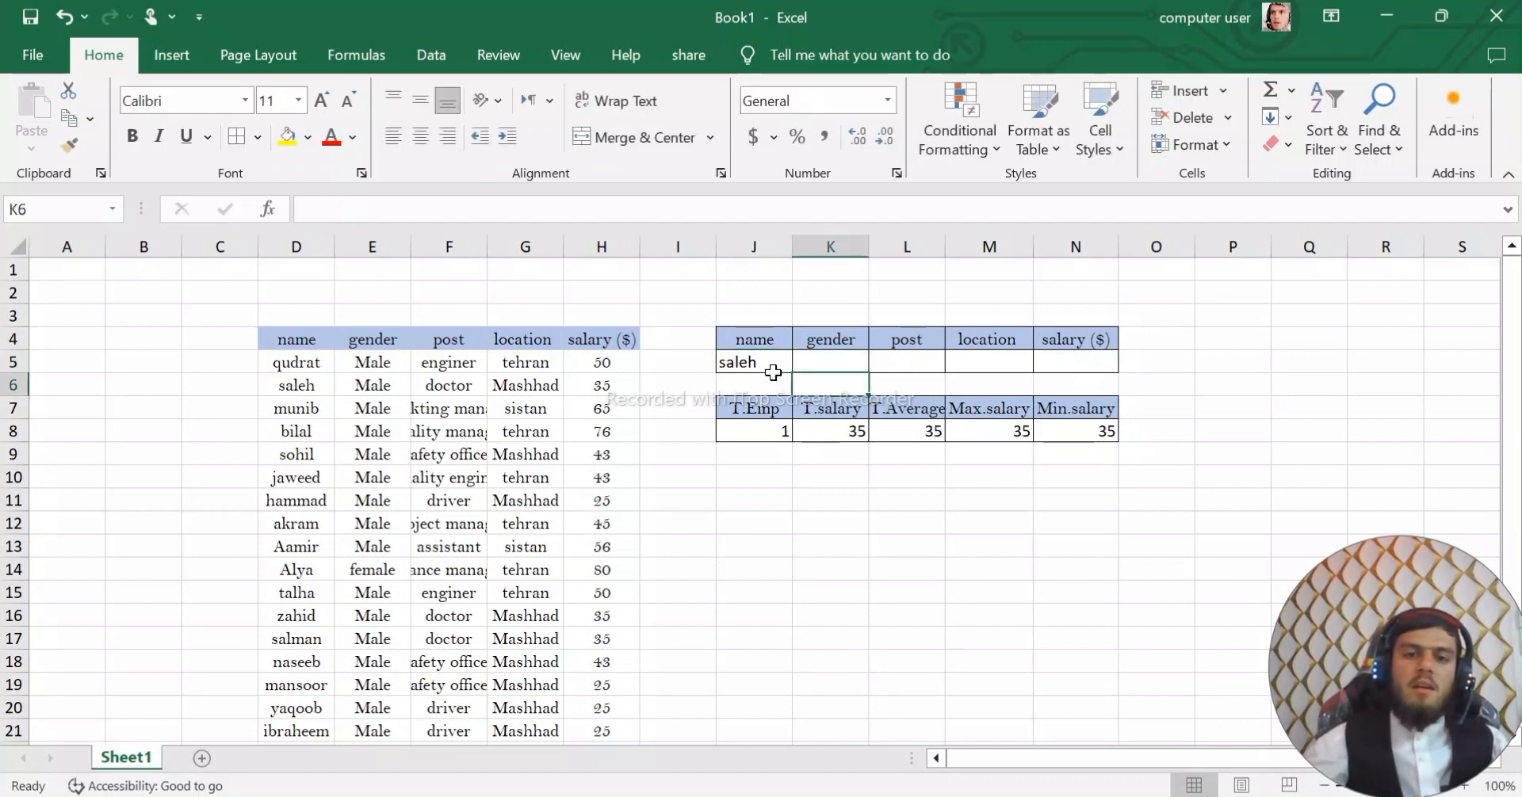
pyautogui.click(839, 428)
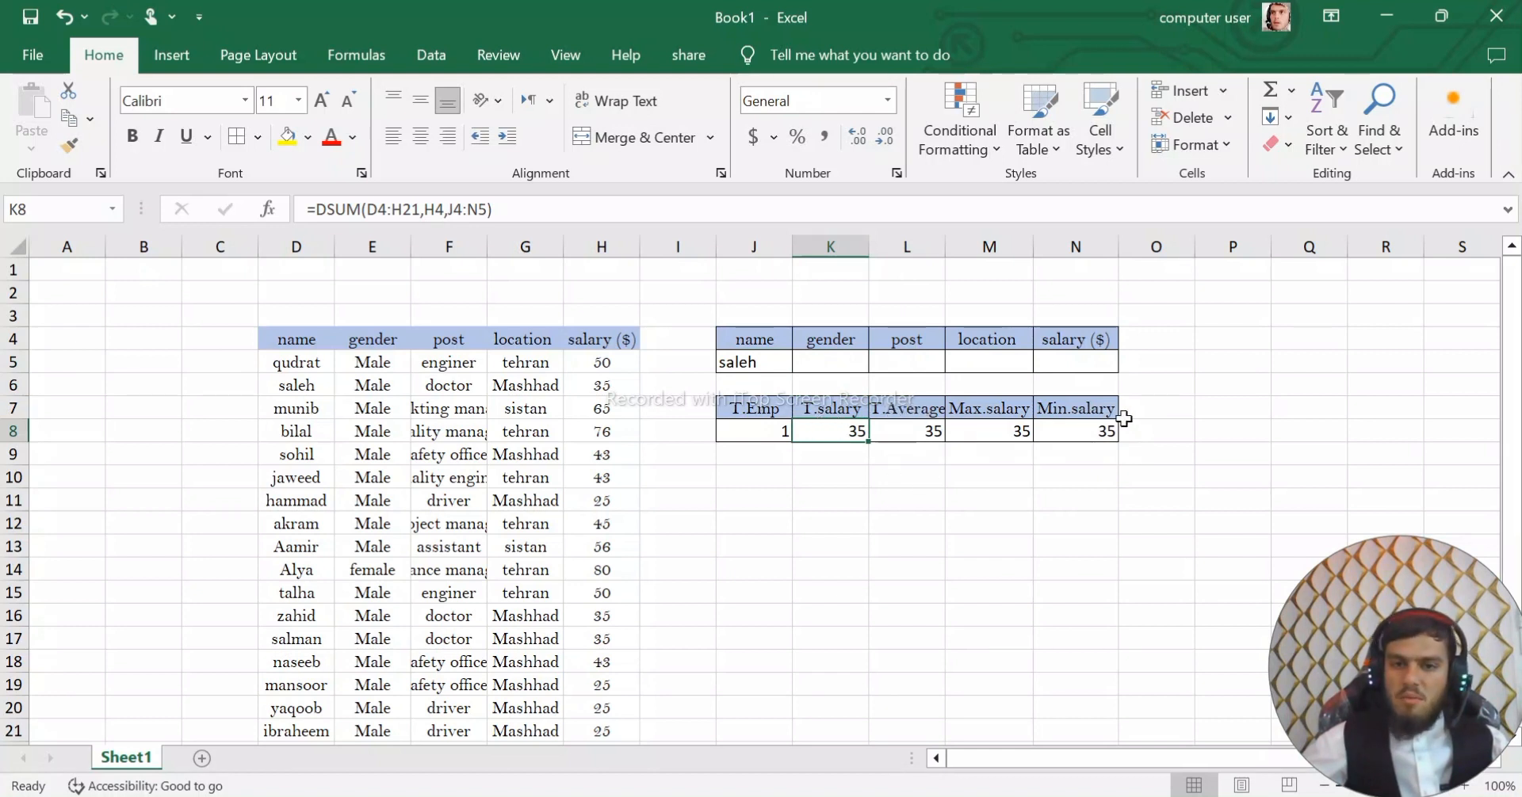
# Clear the name criterion in J5
pyautogui.click(741, 362)
pyautogui.press('Delete')
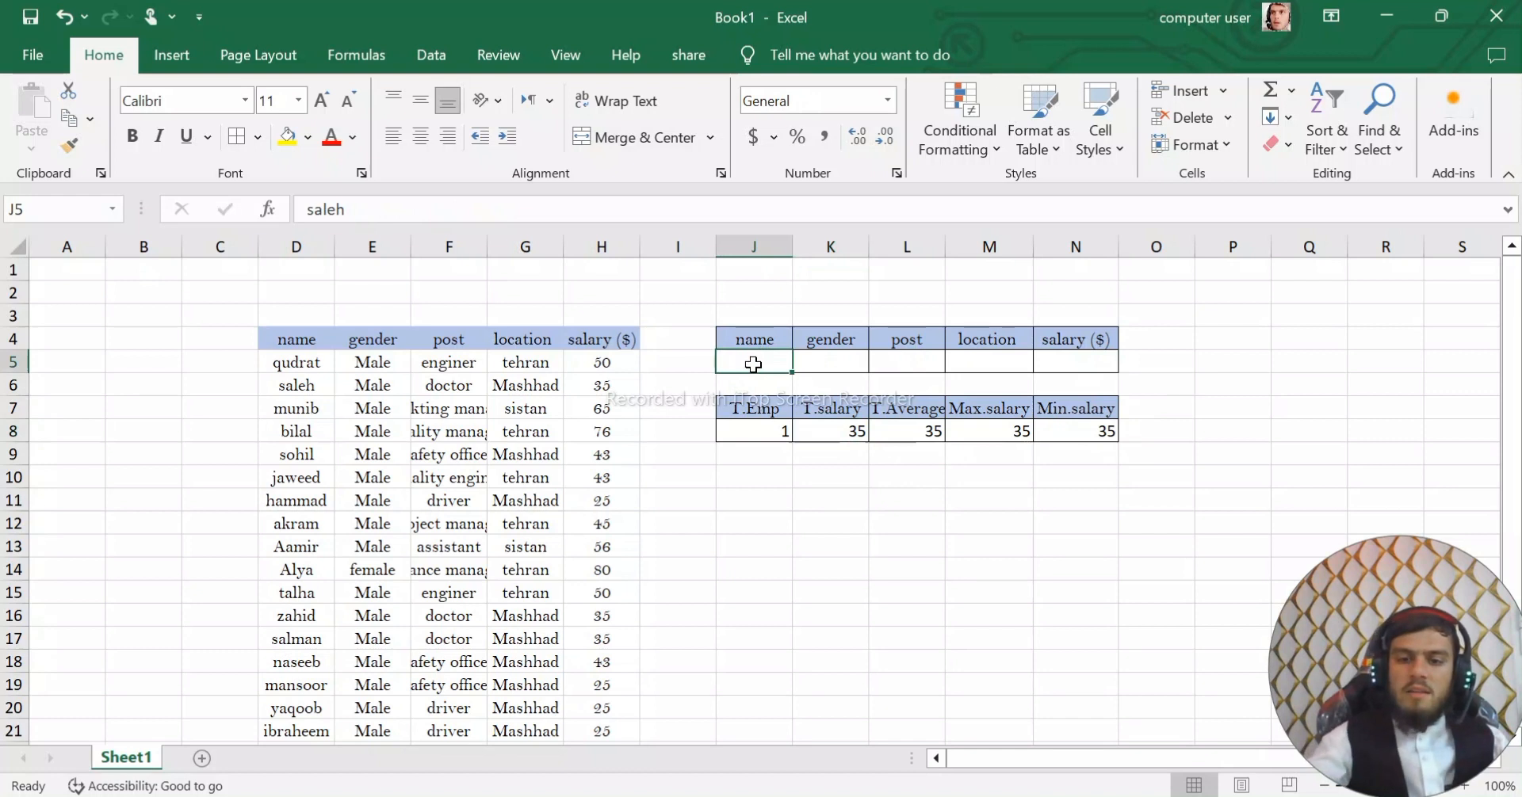
pyautogui.press('Tab')
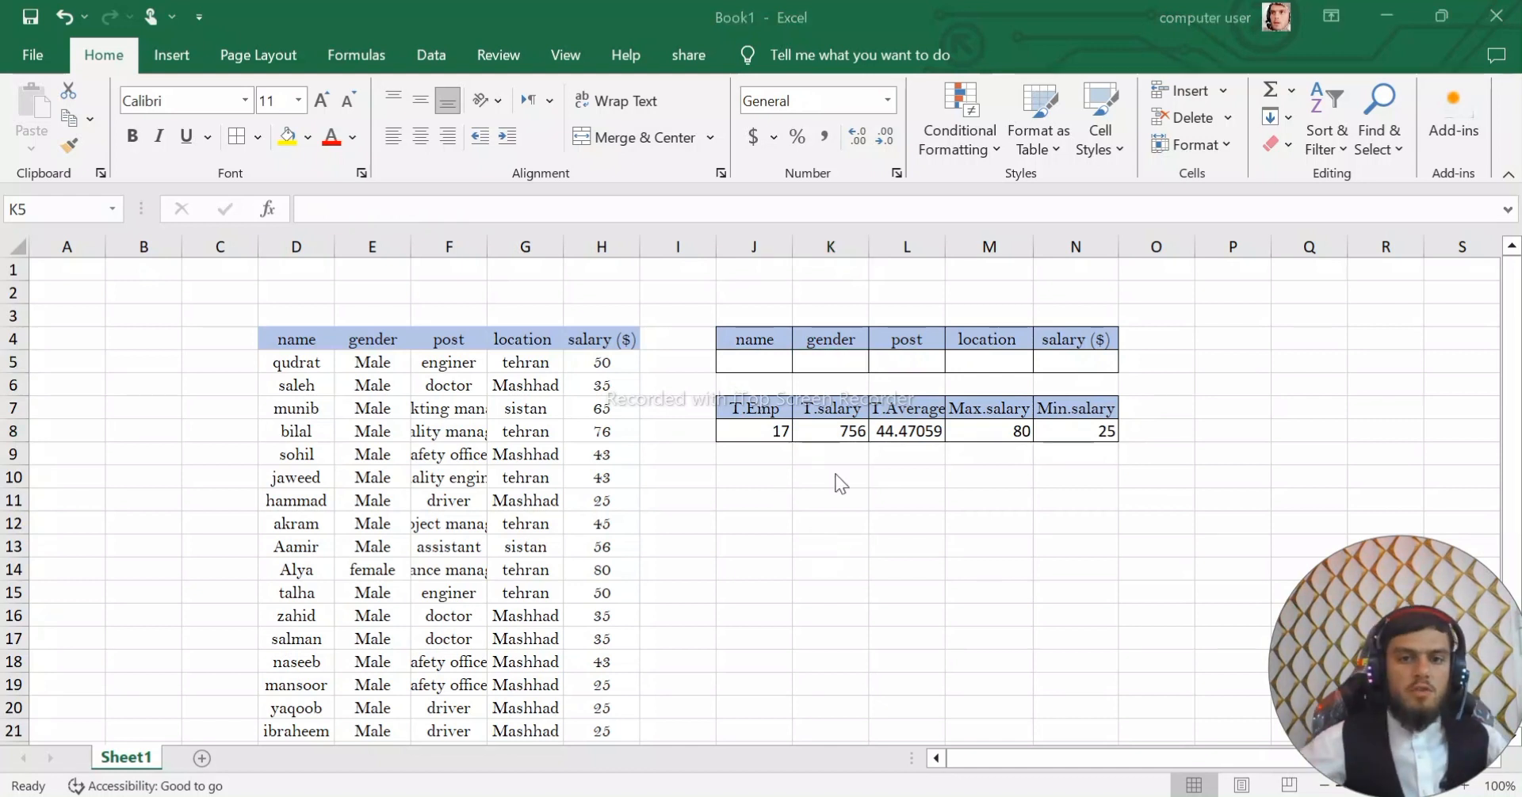
# Set the gender criterion in K5 to male and check the count, sum, average and maximum results in J8:M8
pyautogui.click(839, 359)
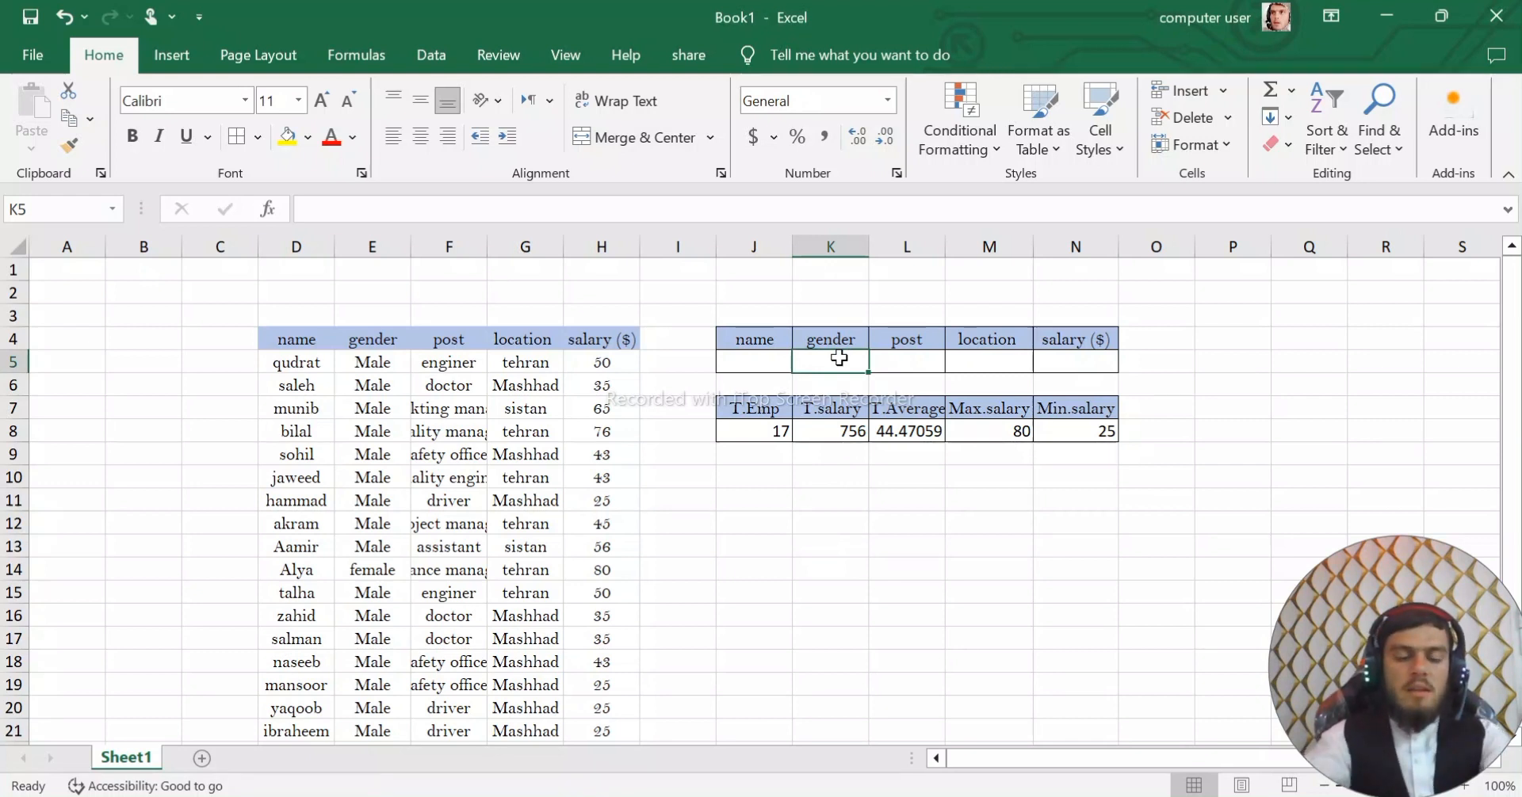
pyautogui.write('male')
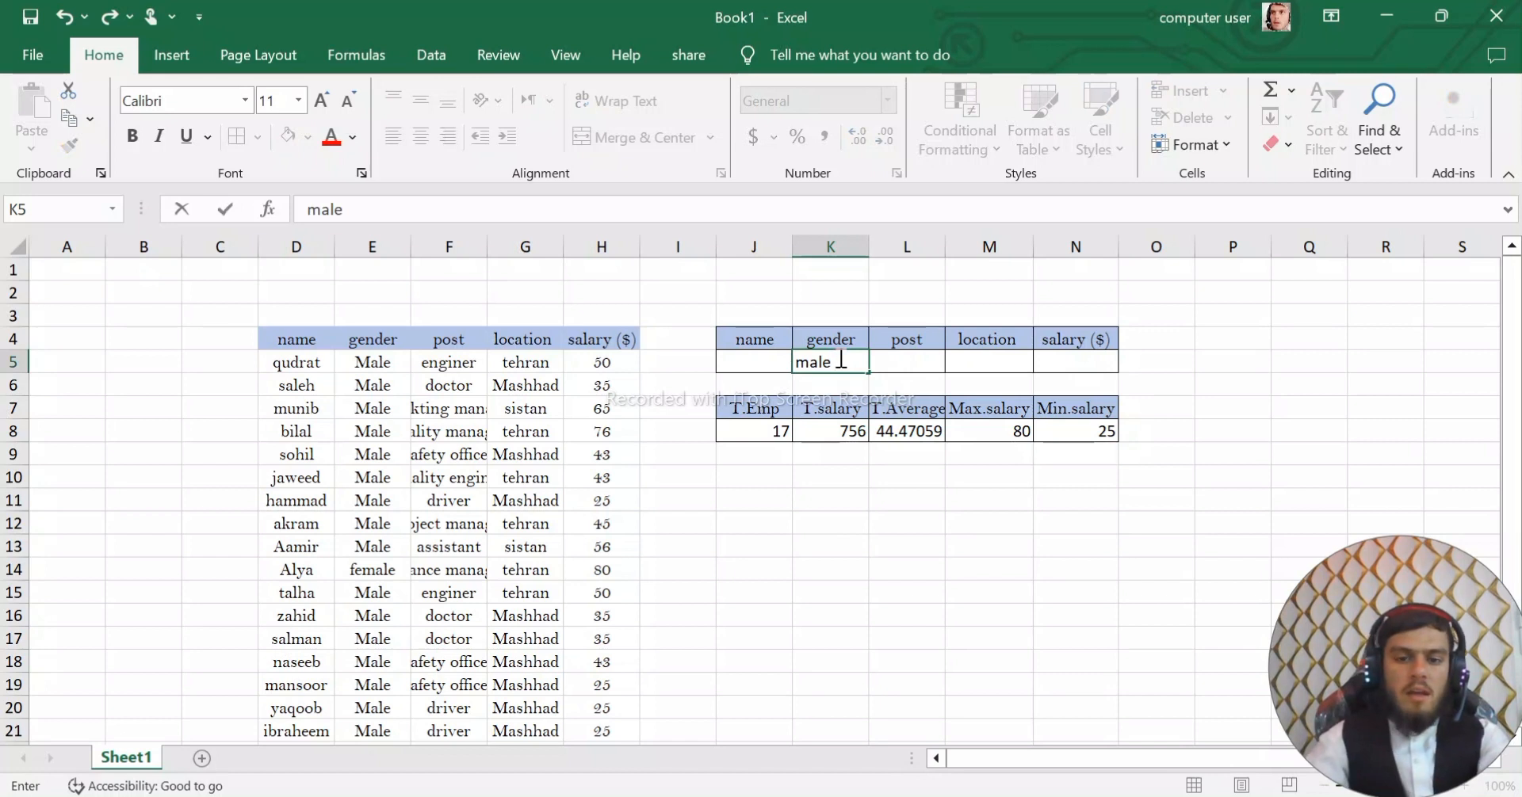
pyautogui.press('Return')
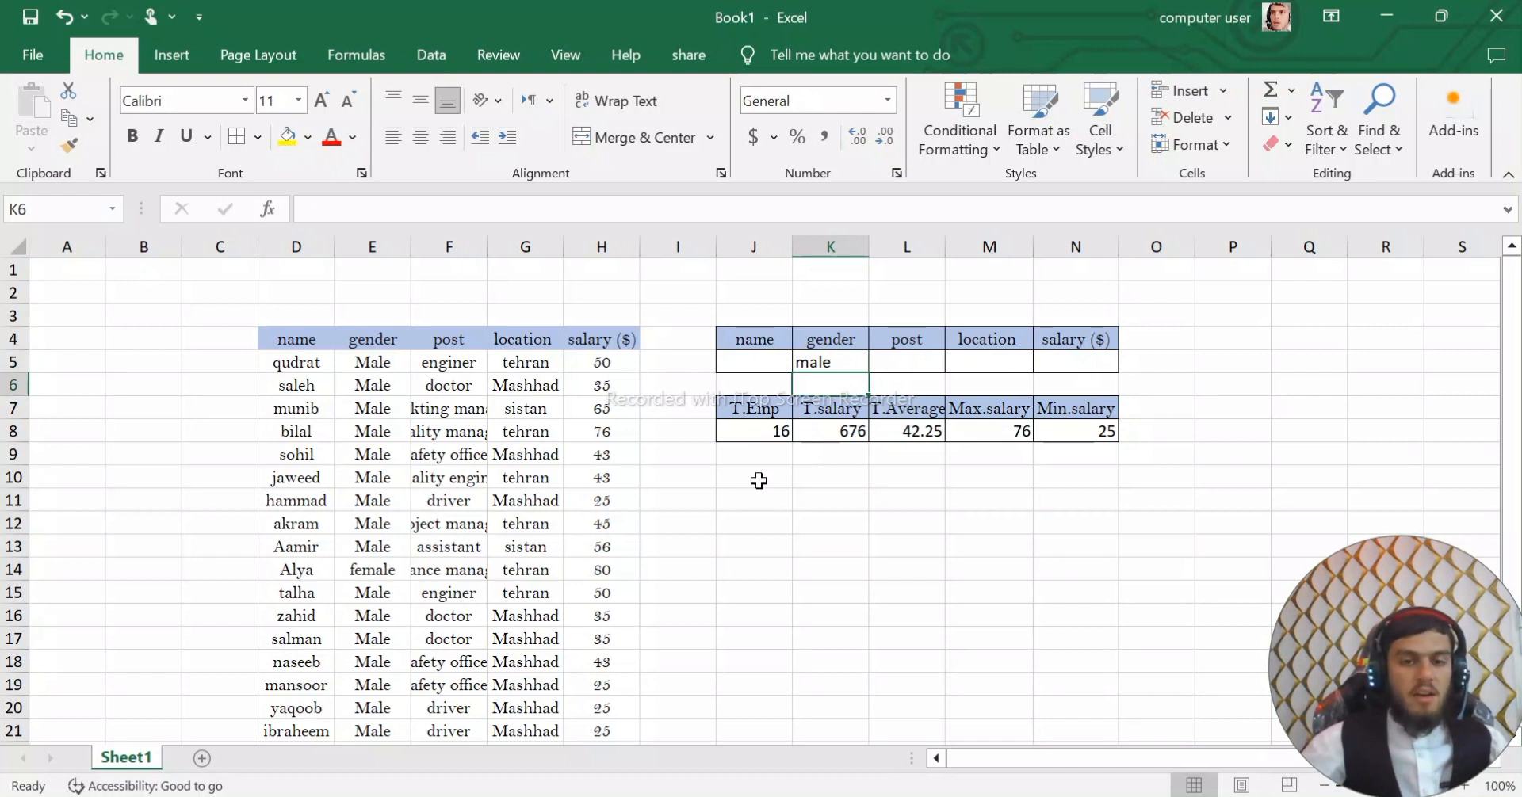
pyautogui.click(769, 433)
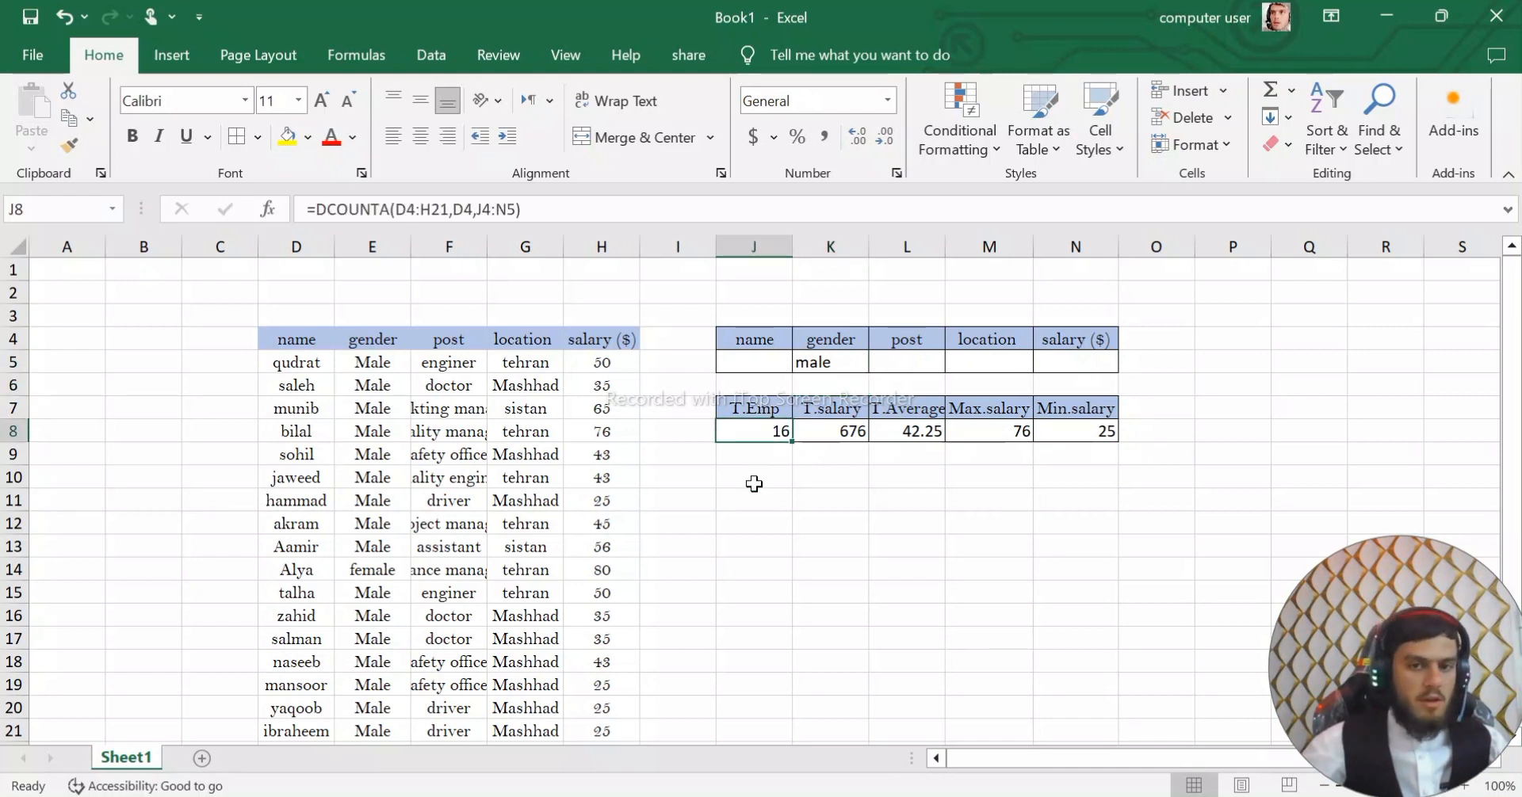
pyautogui.click(834, 433)
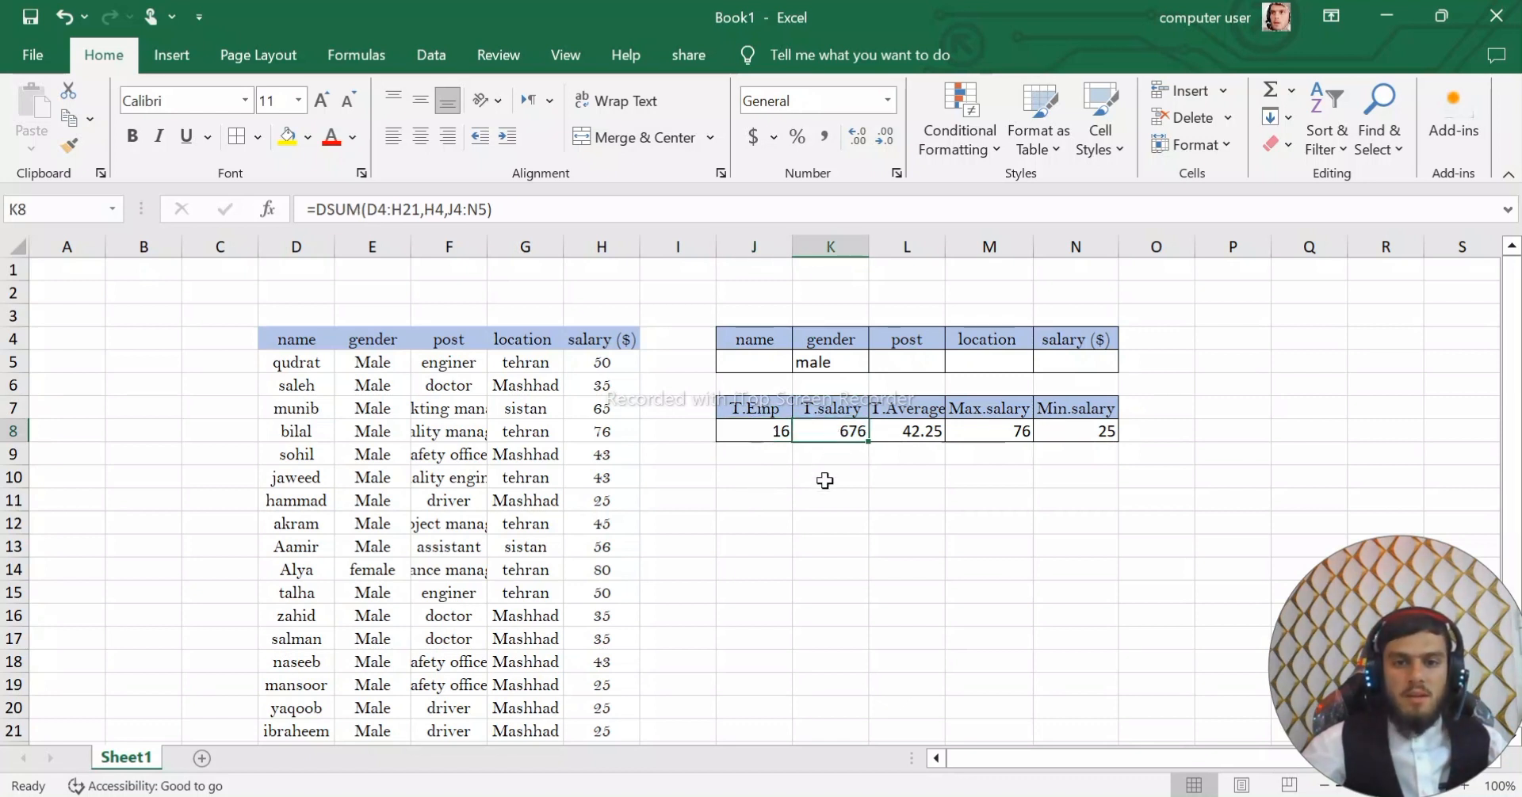
pyautogui.click(918, 434)
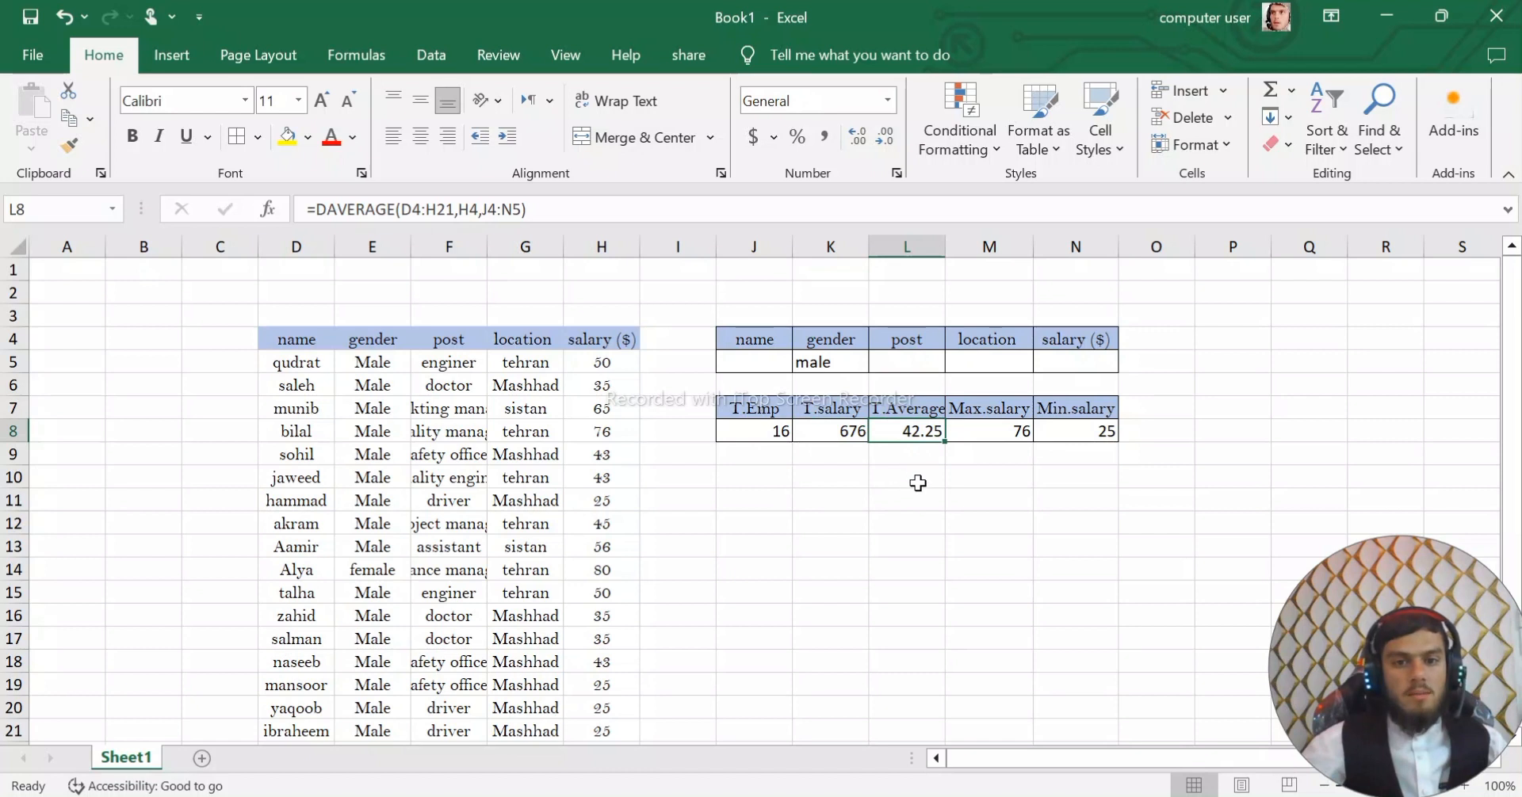
pyautogui.click(997, 435)
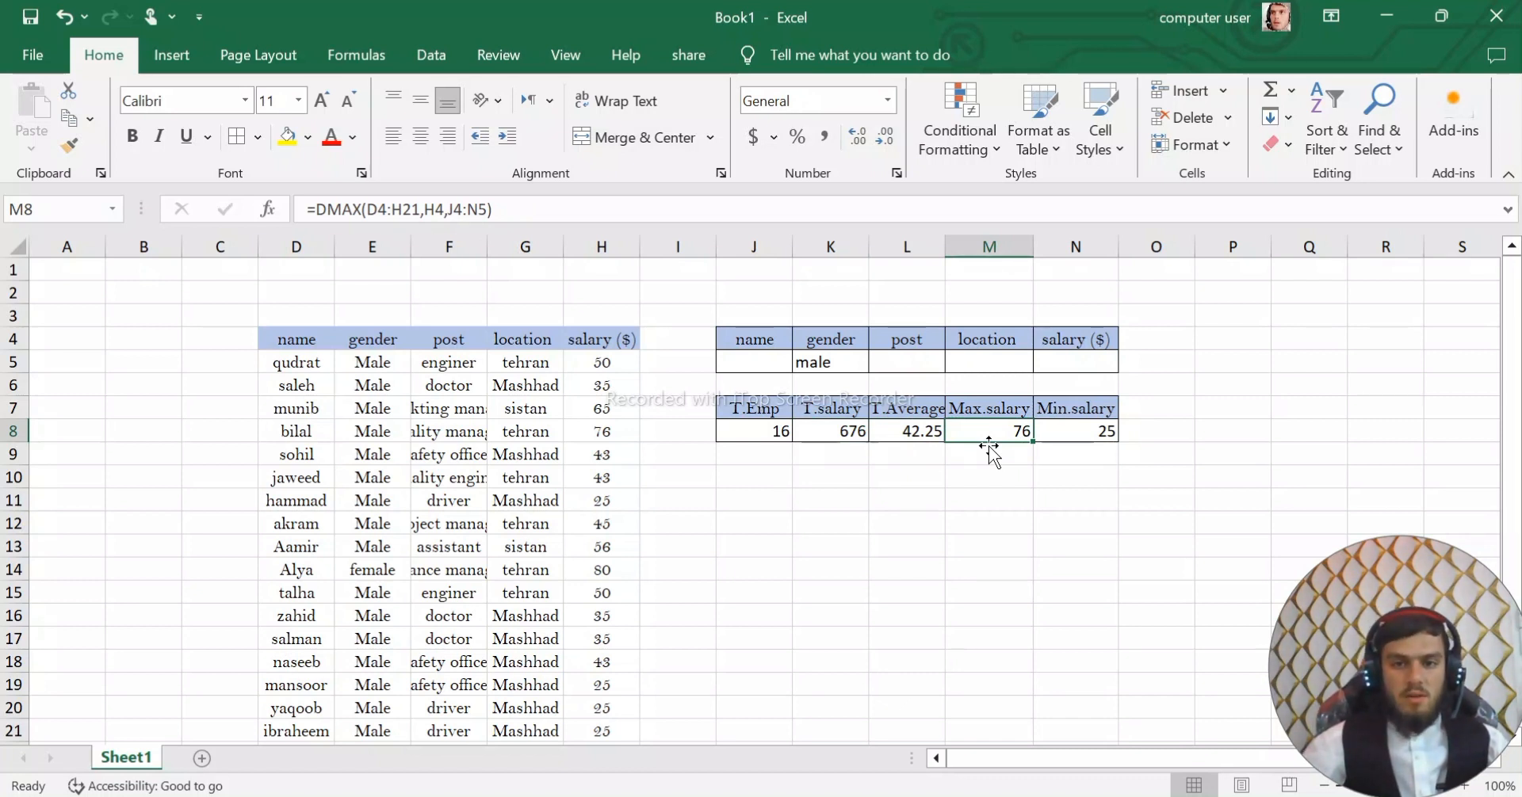
# Clear the gender criterion in K5 and select the post criterion cell L5
pyautogui.click(845, 371)
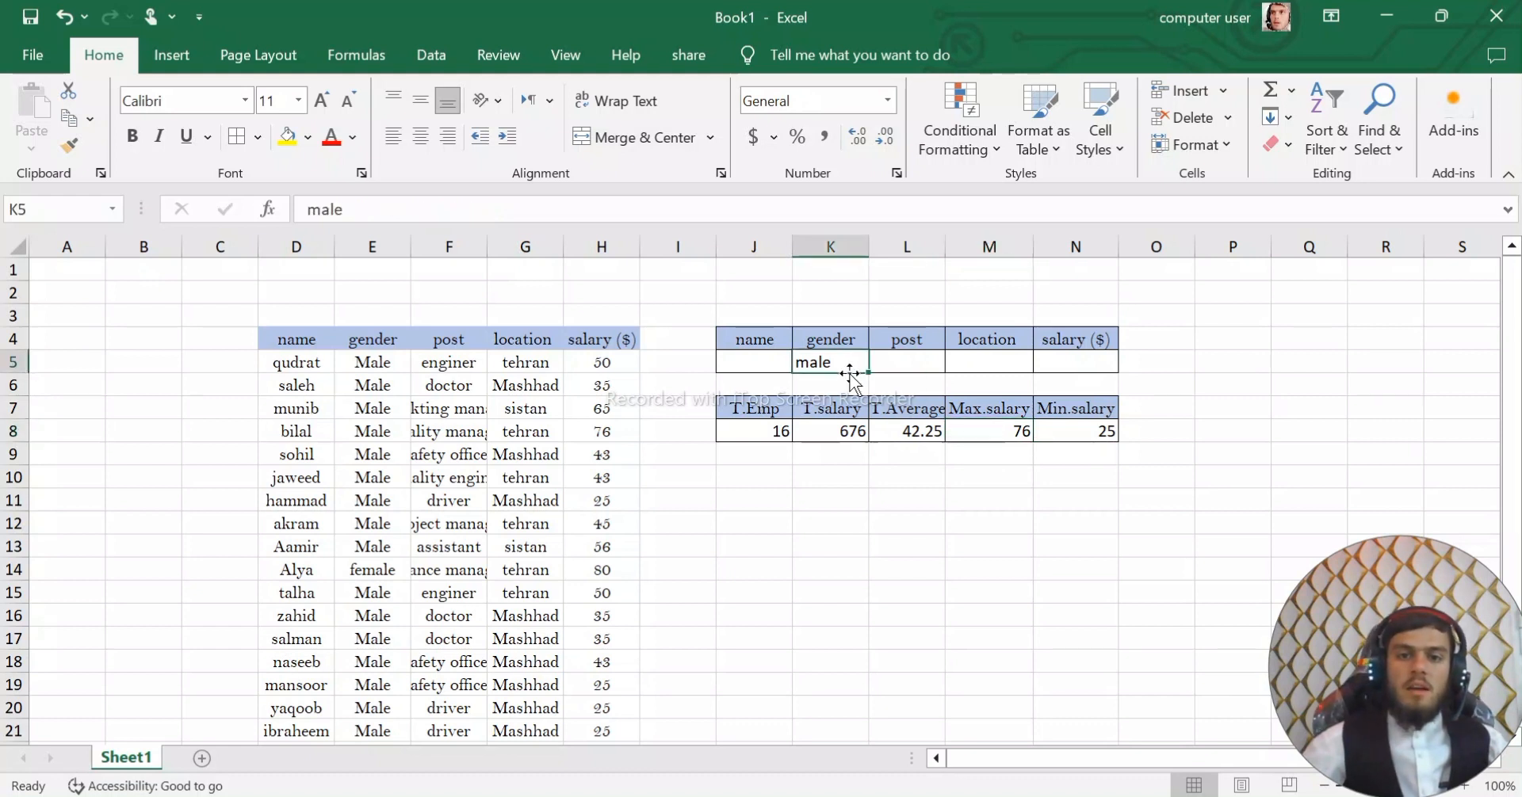
pyautogui.press('Delete')
pyautogui.press('Right')
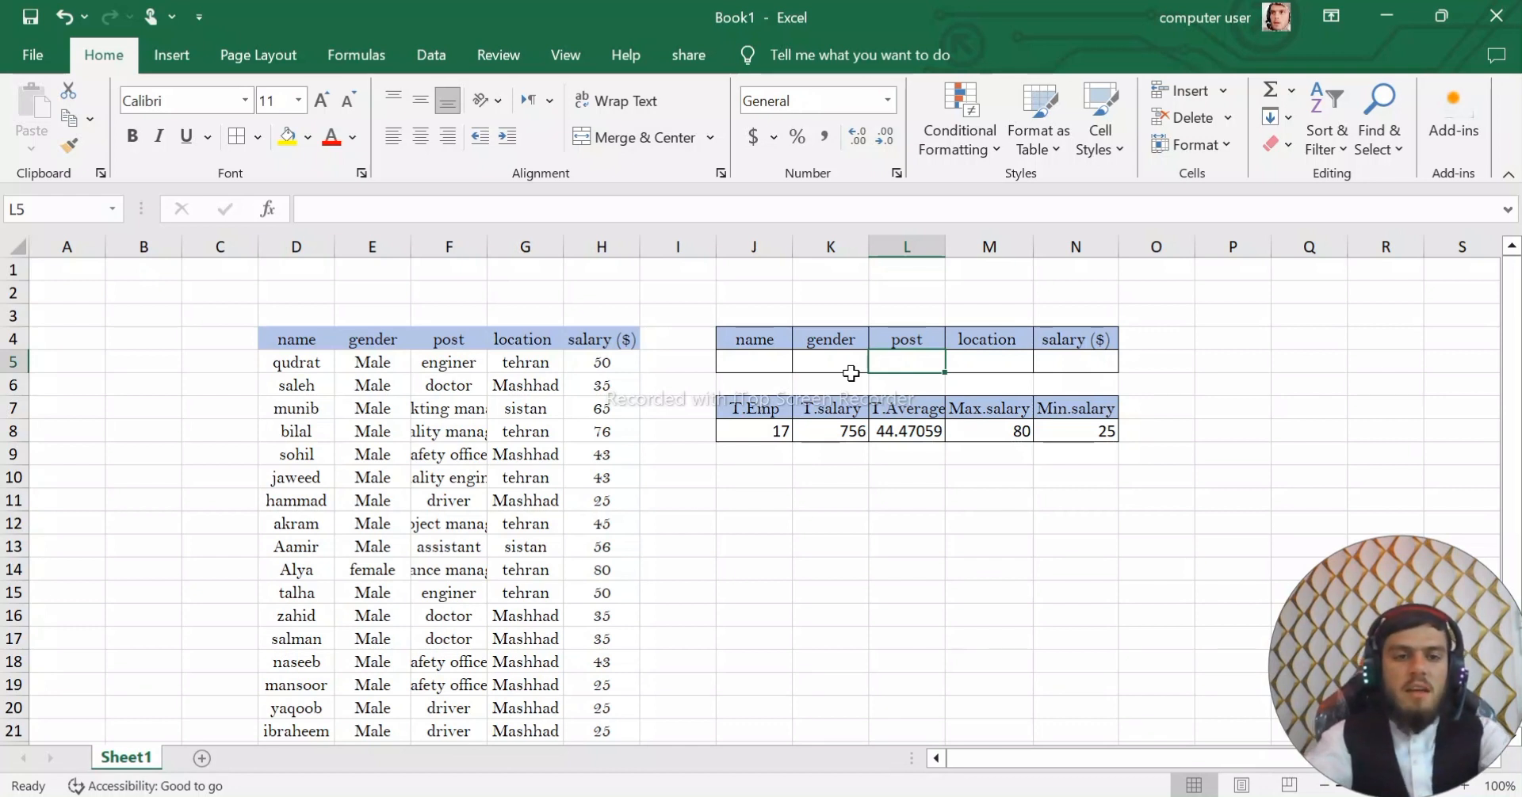
# Set the post criterion in L5 to enginer and check the maximum and minimum salary results in M8:N8
pyautogui.write('en')
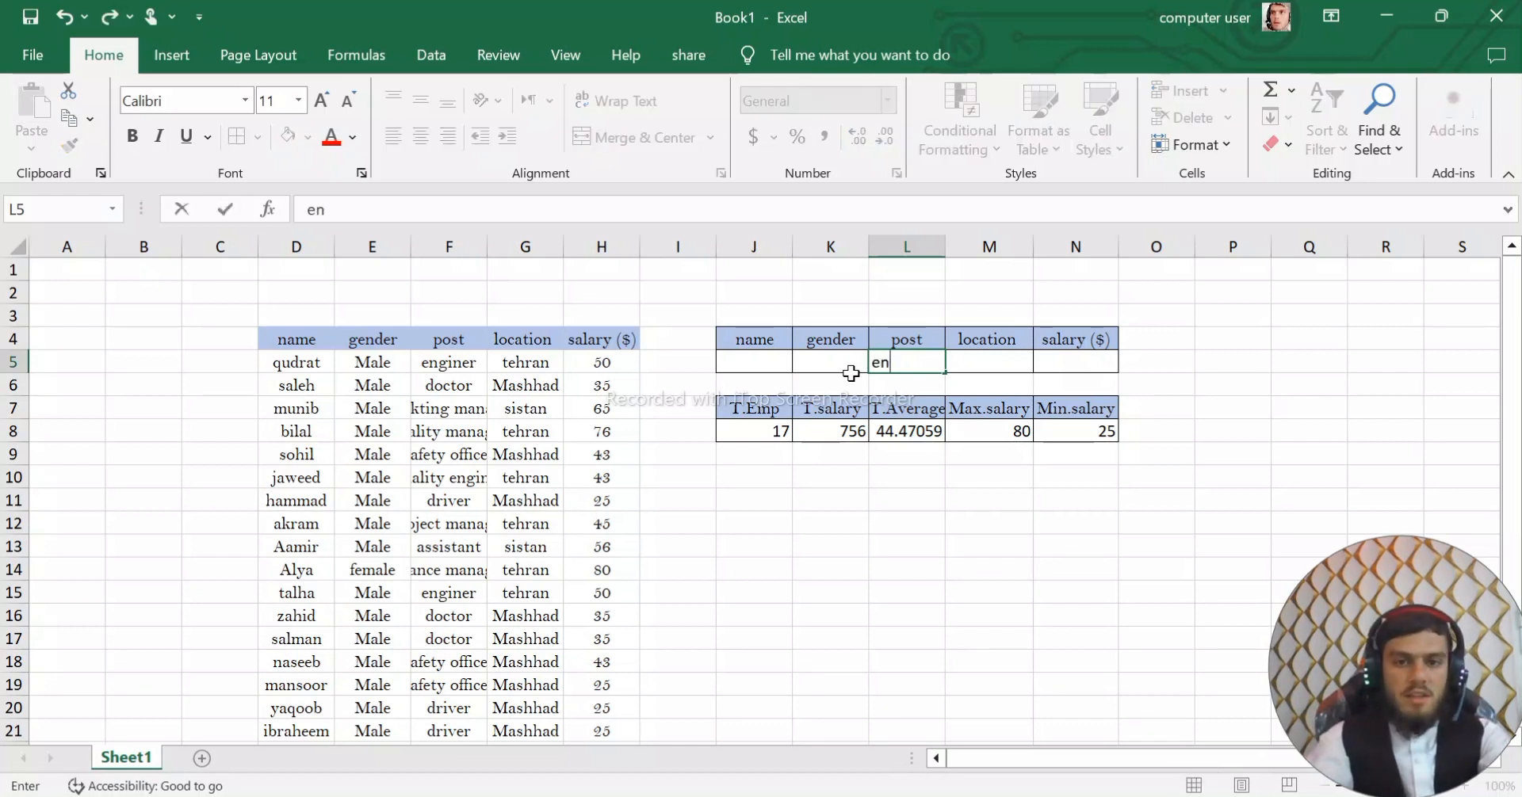
pyautogui.write('giner')
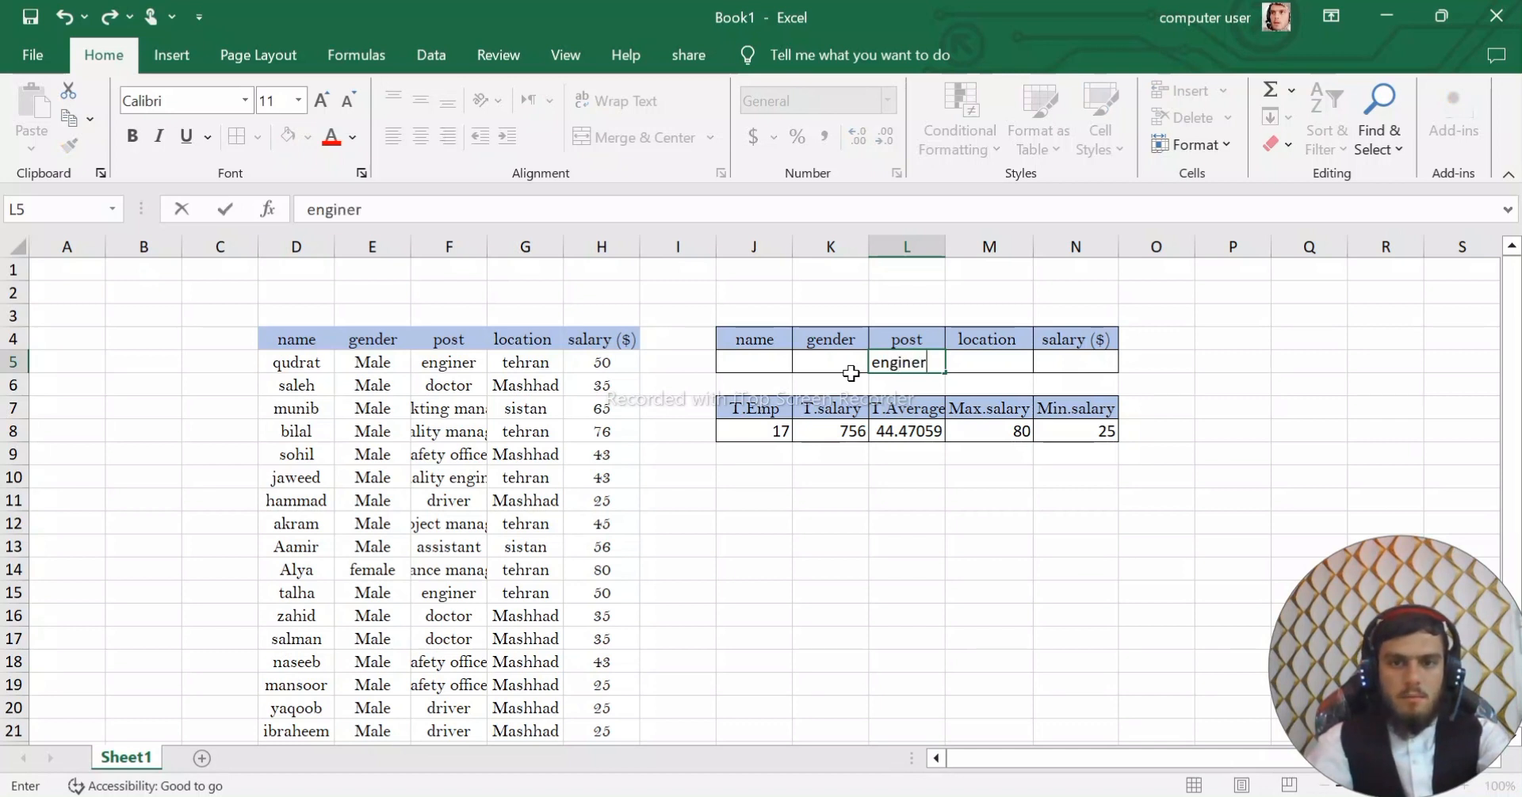
pyautogui.press('Tab')
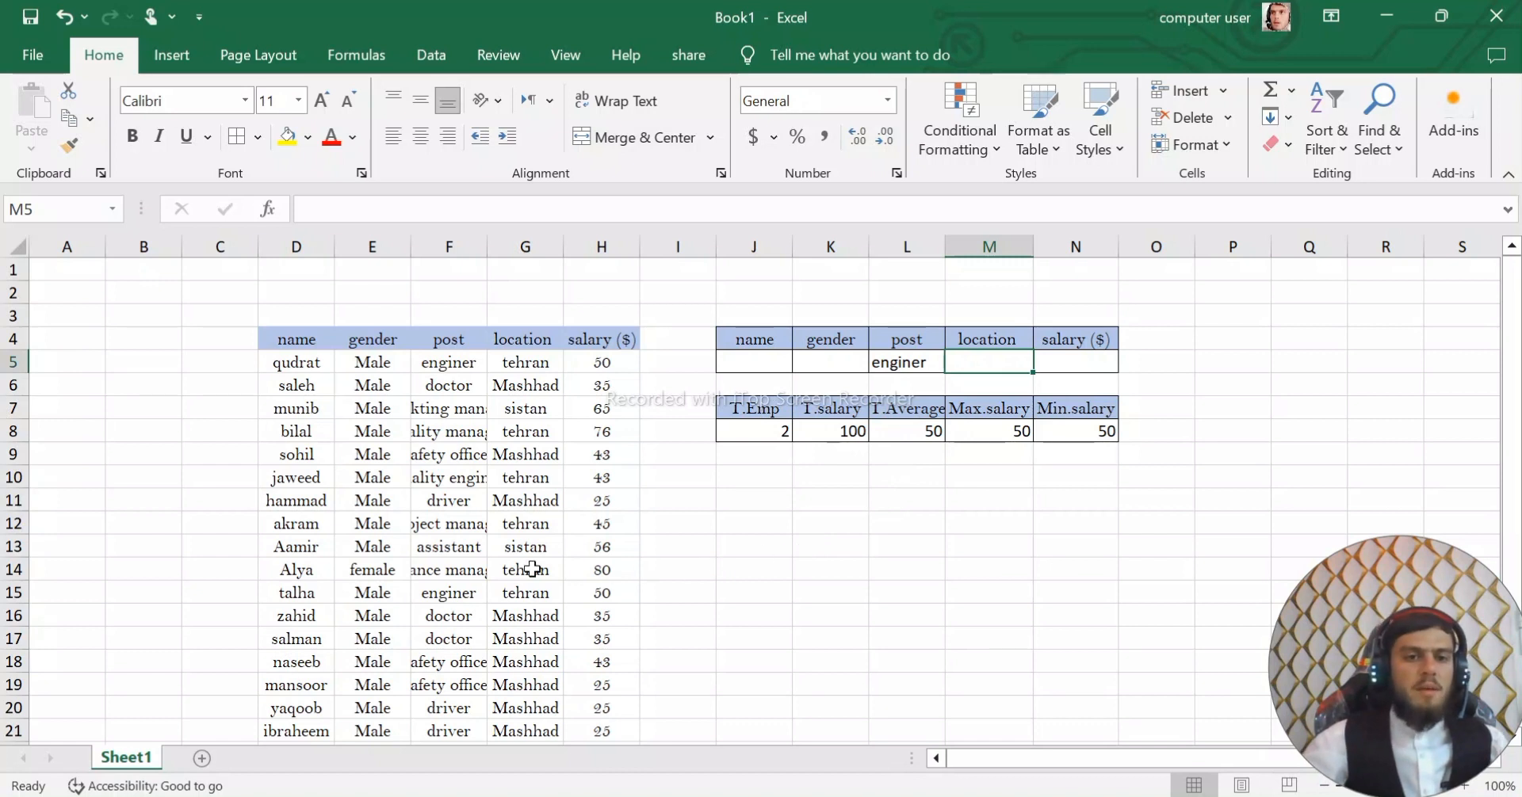
pyautogui.click(983, 436)
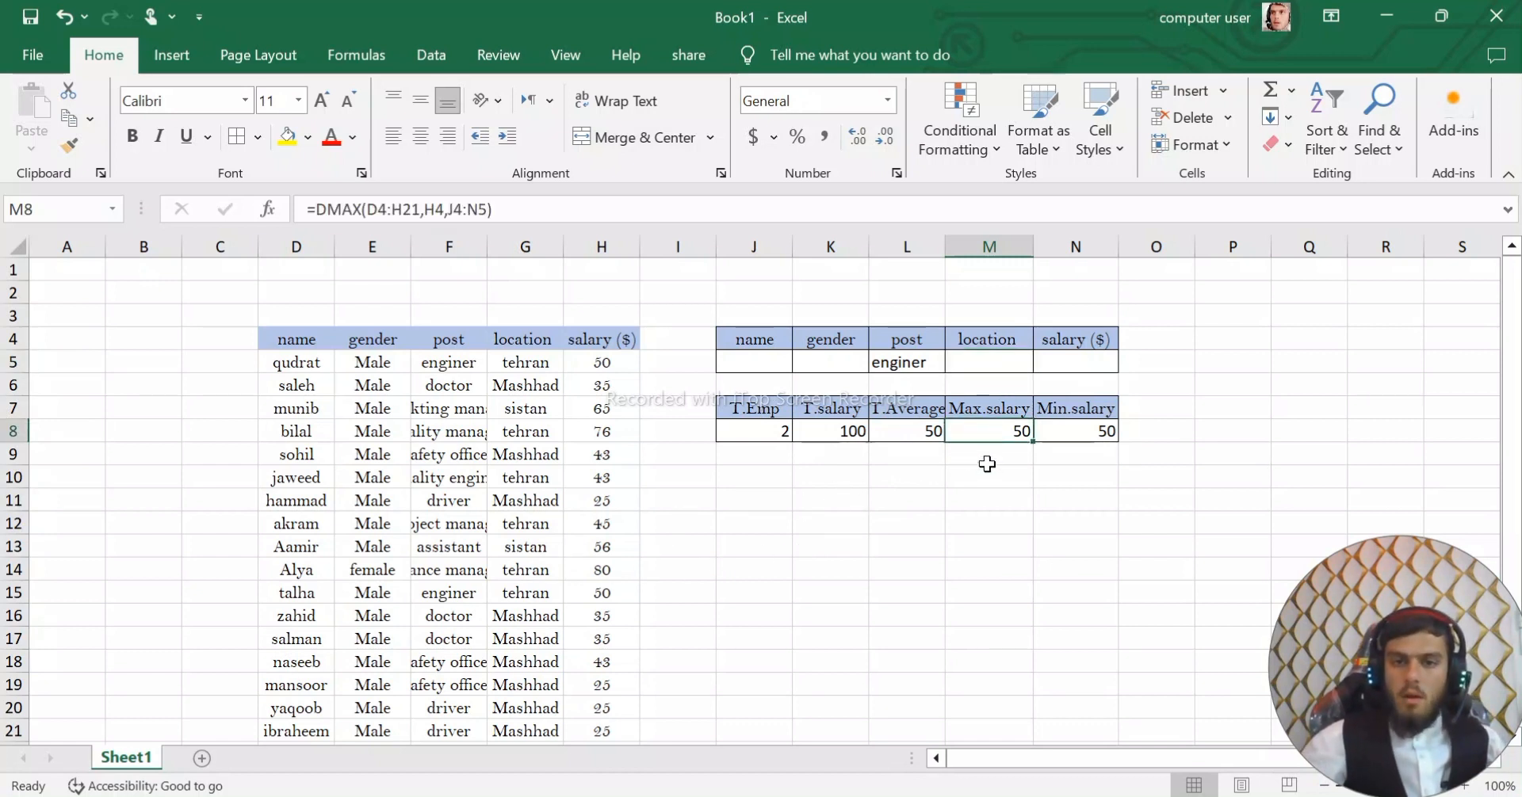
pyautogui.click(1086, 436)
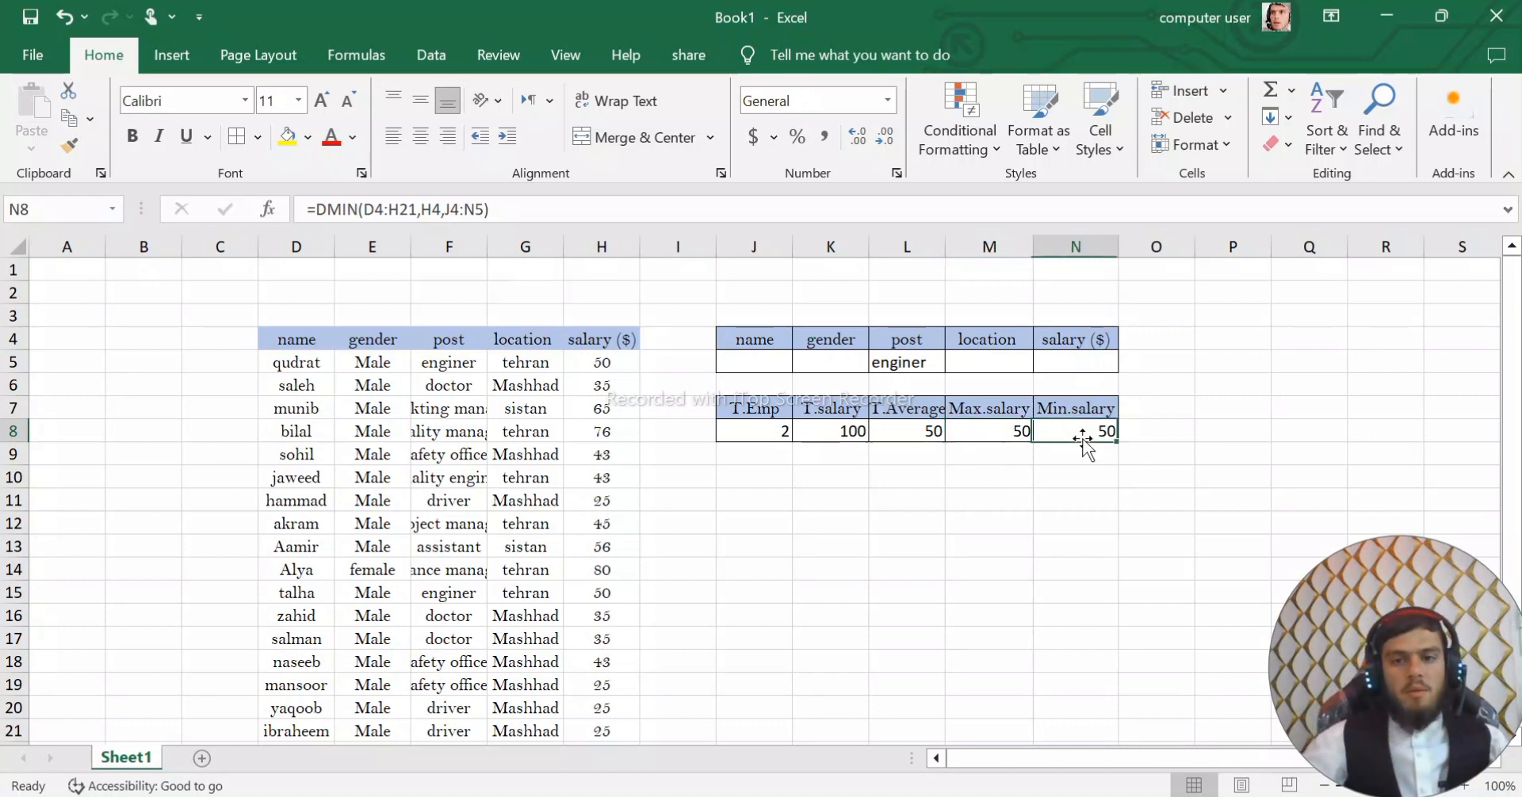
# Clear the post criterion in L5 and select the location criterion cell M5
pyautogui.click(908, 361)
pyautogui.press('Delete')
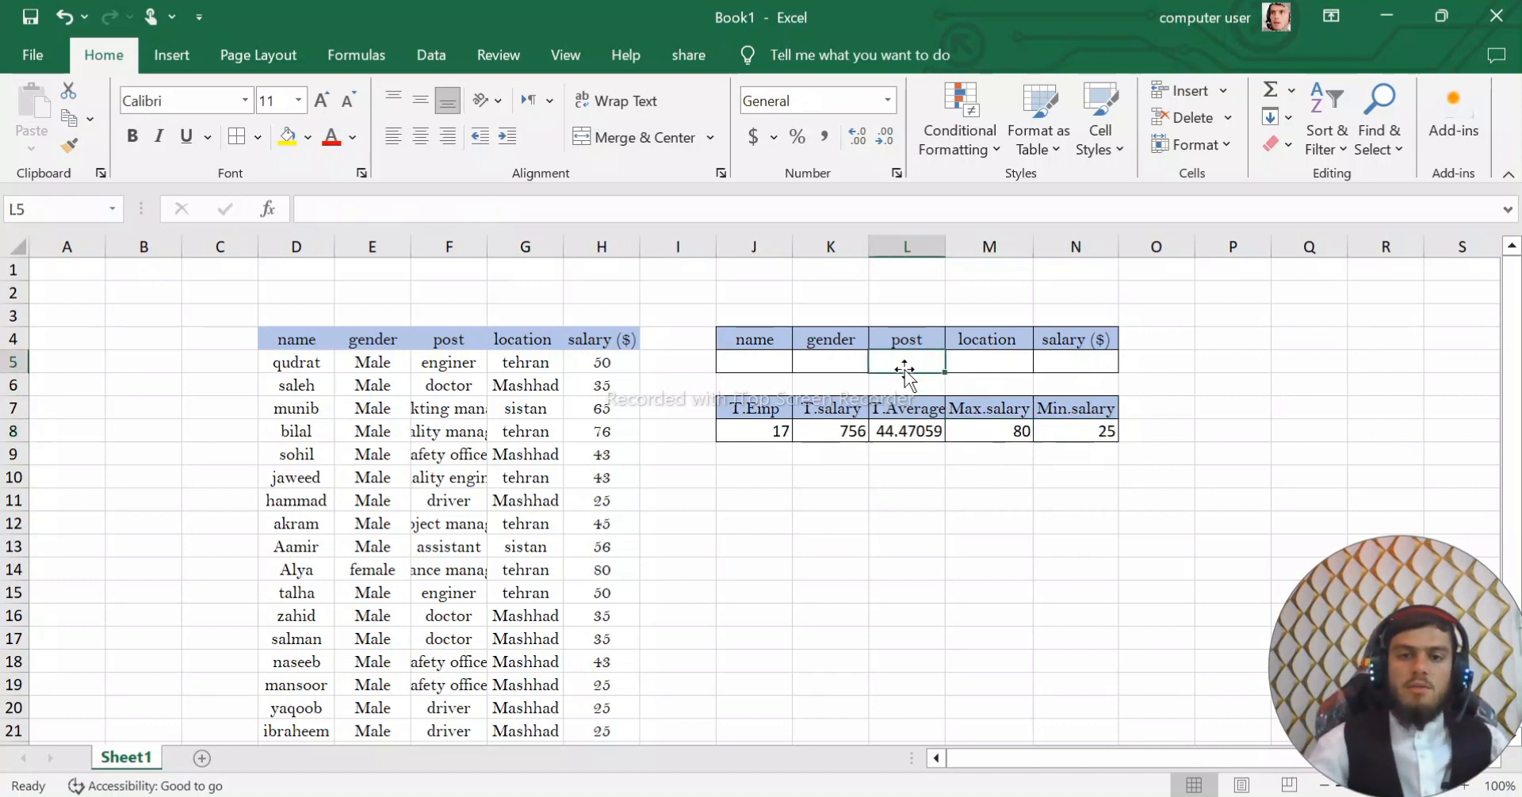
pyautogui.press('Tab')
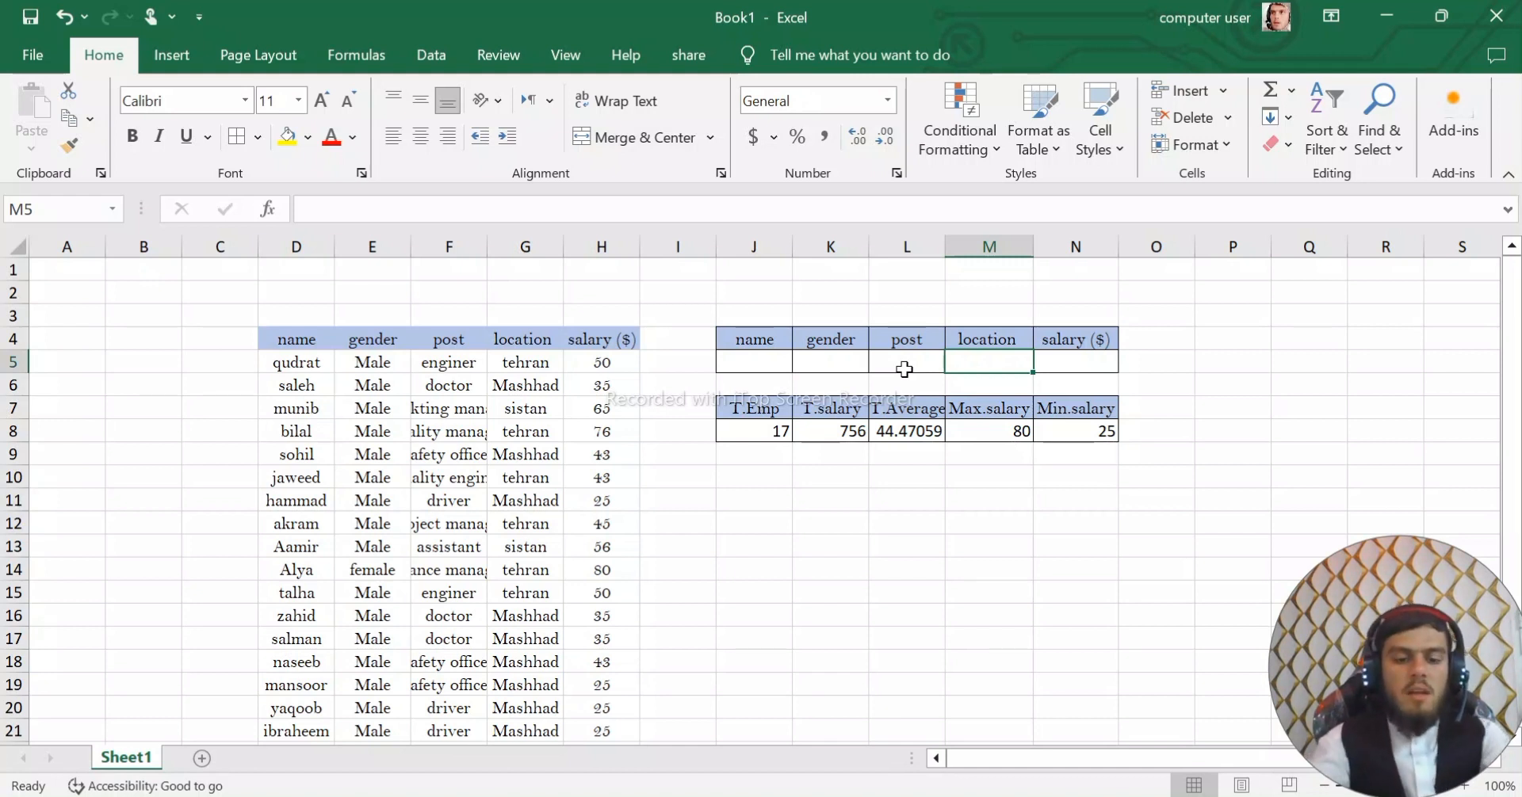
# Set the location criterion in M5 to tehran and check the maximum and minimum salary results in M8:N8
pyautogui.write('tehran')
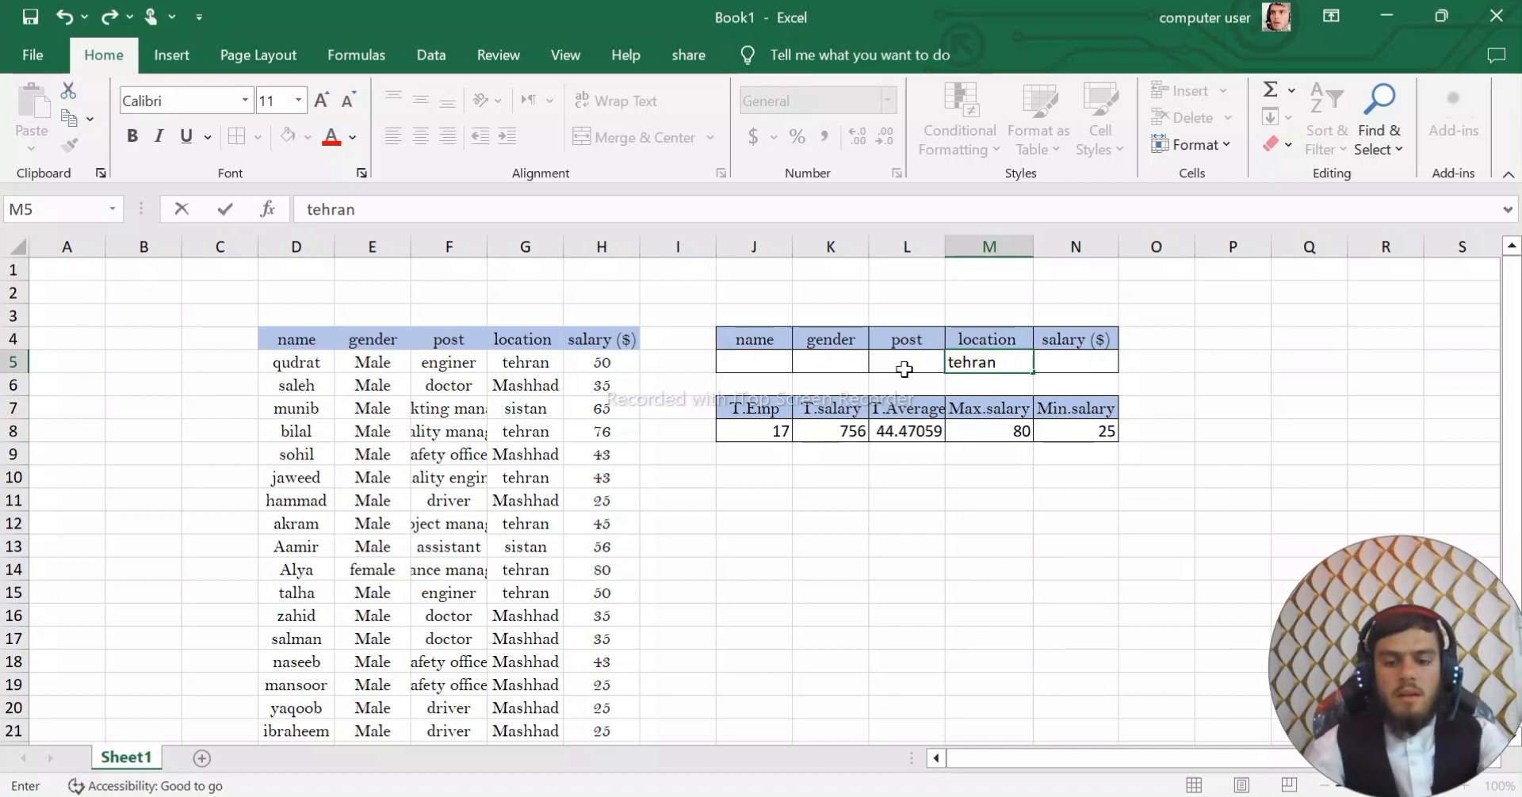
pyautogui.press('Return')
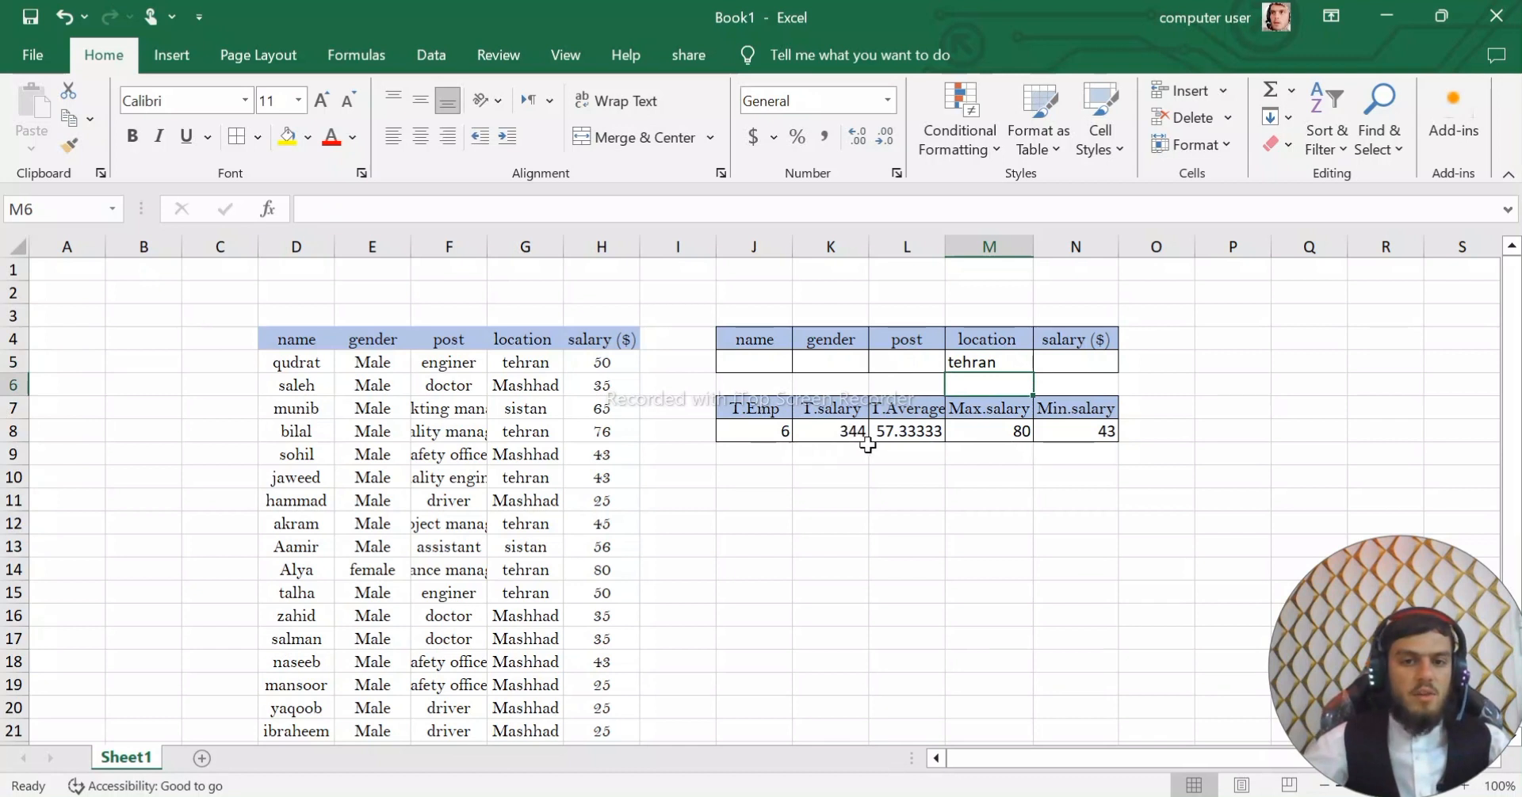
pyautogui.click(986, 436)
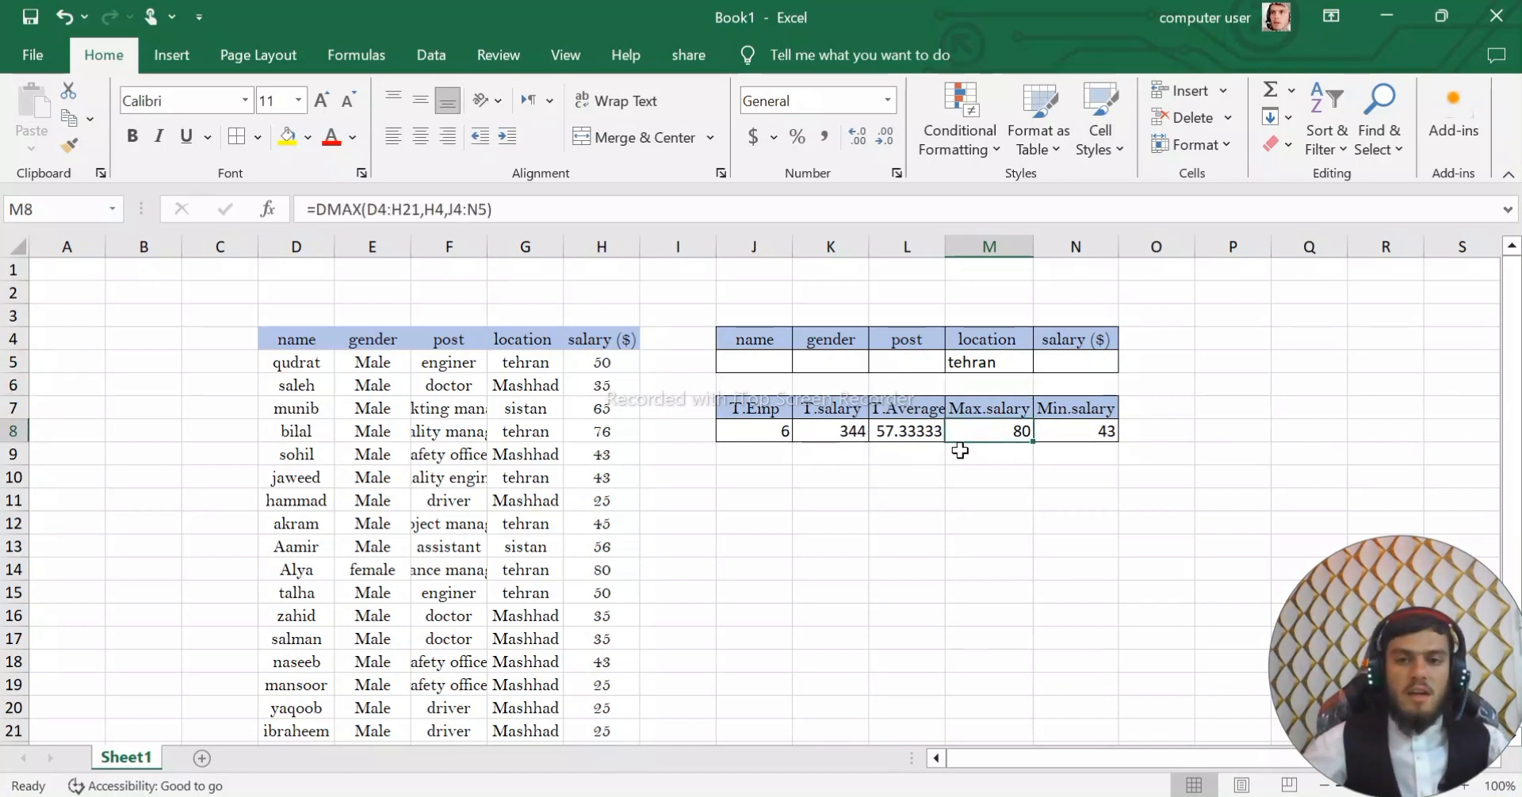
pyautogui.click(1074, 435)
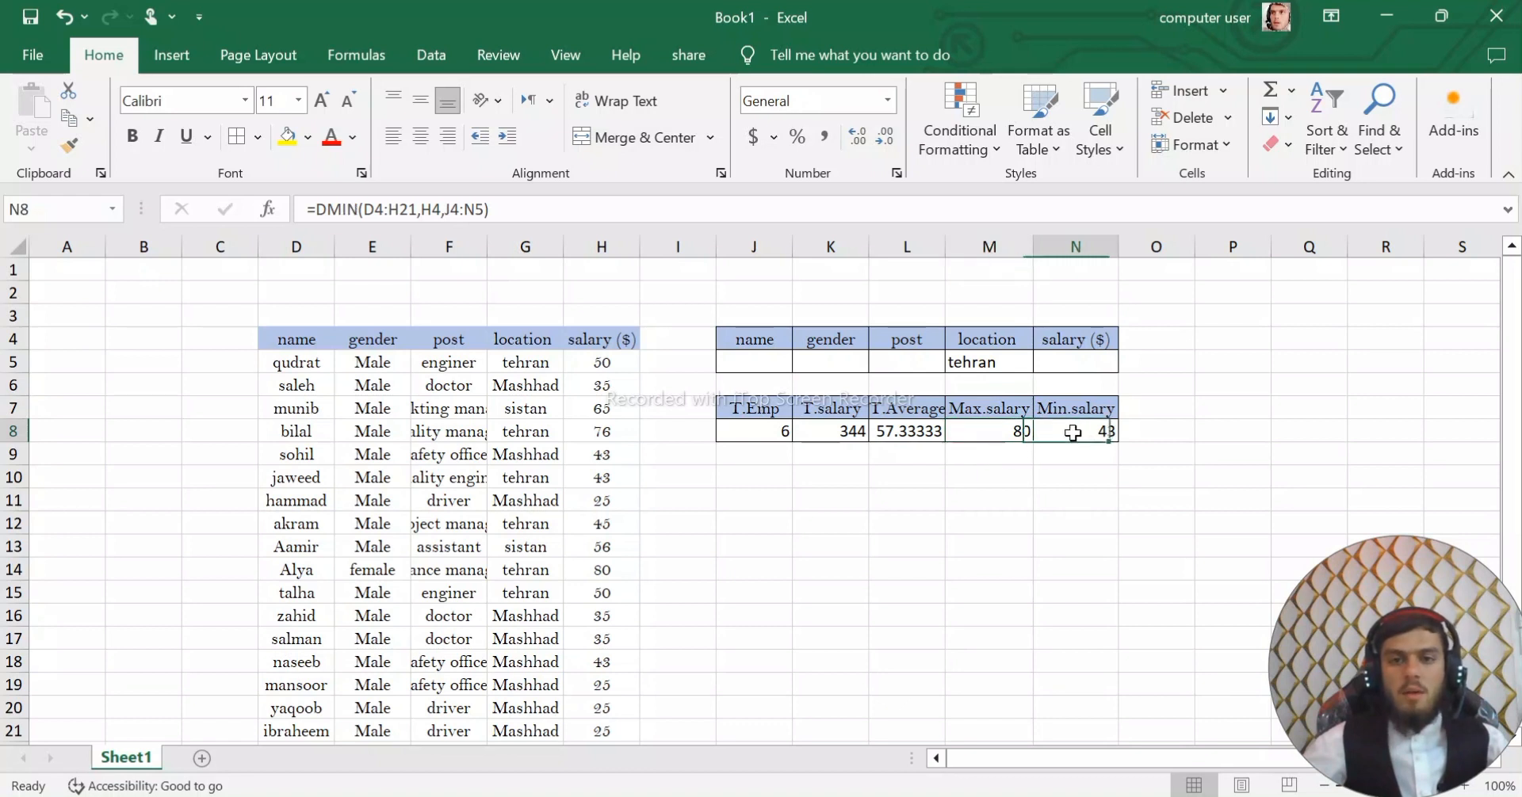
# Change the location criterion in M5 to sistan and check each database function result across J8:N8
pyautogui.click(1015, 368)
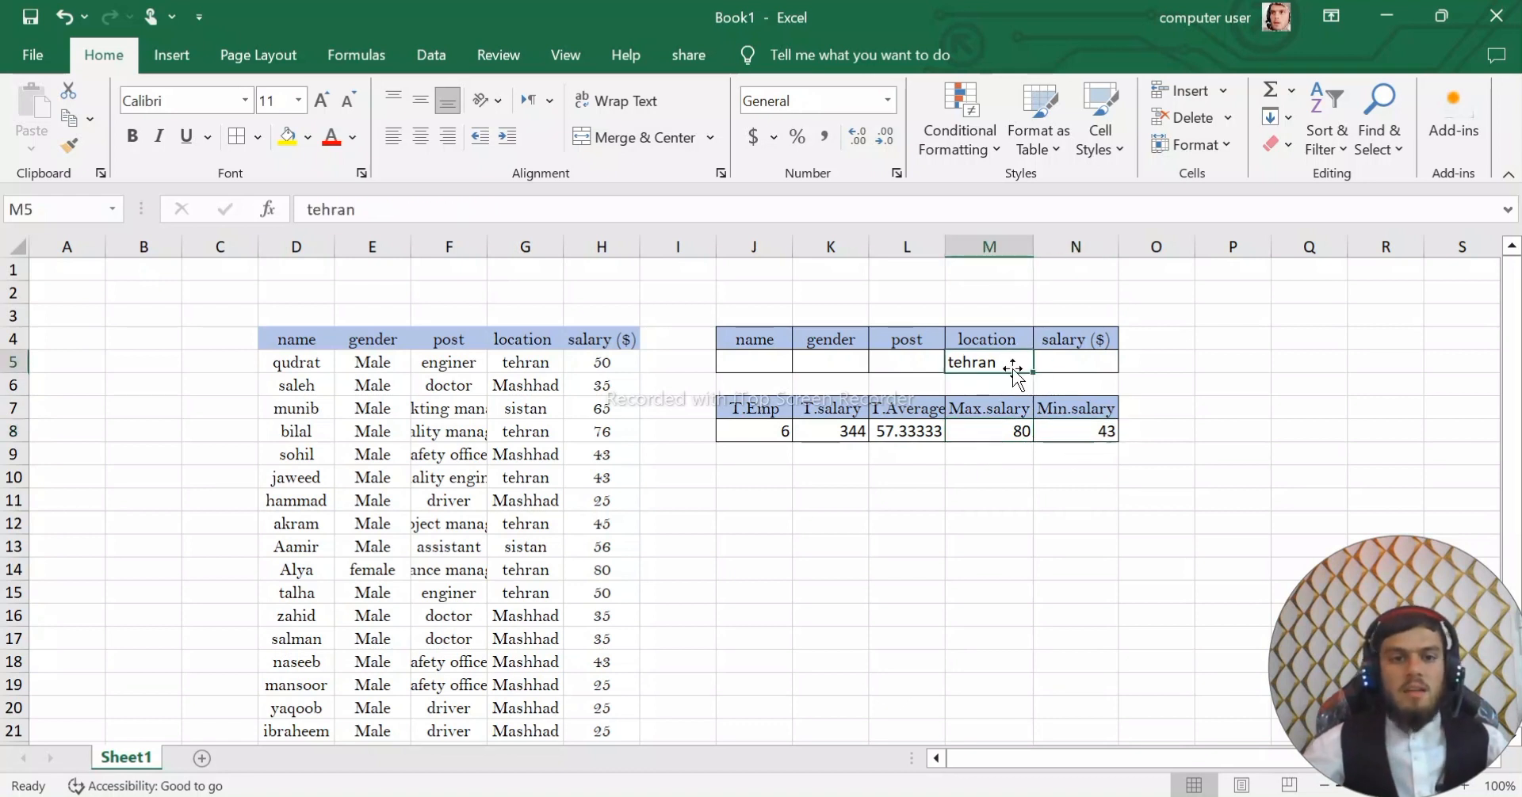
pyautogui.write('sistan')
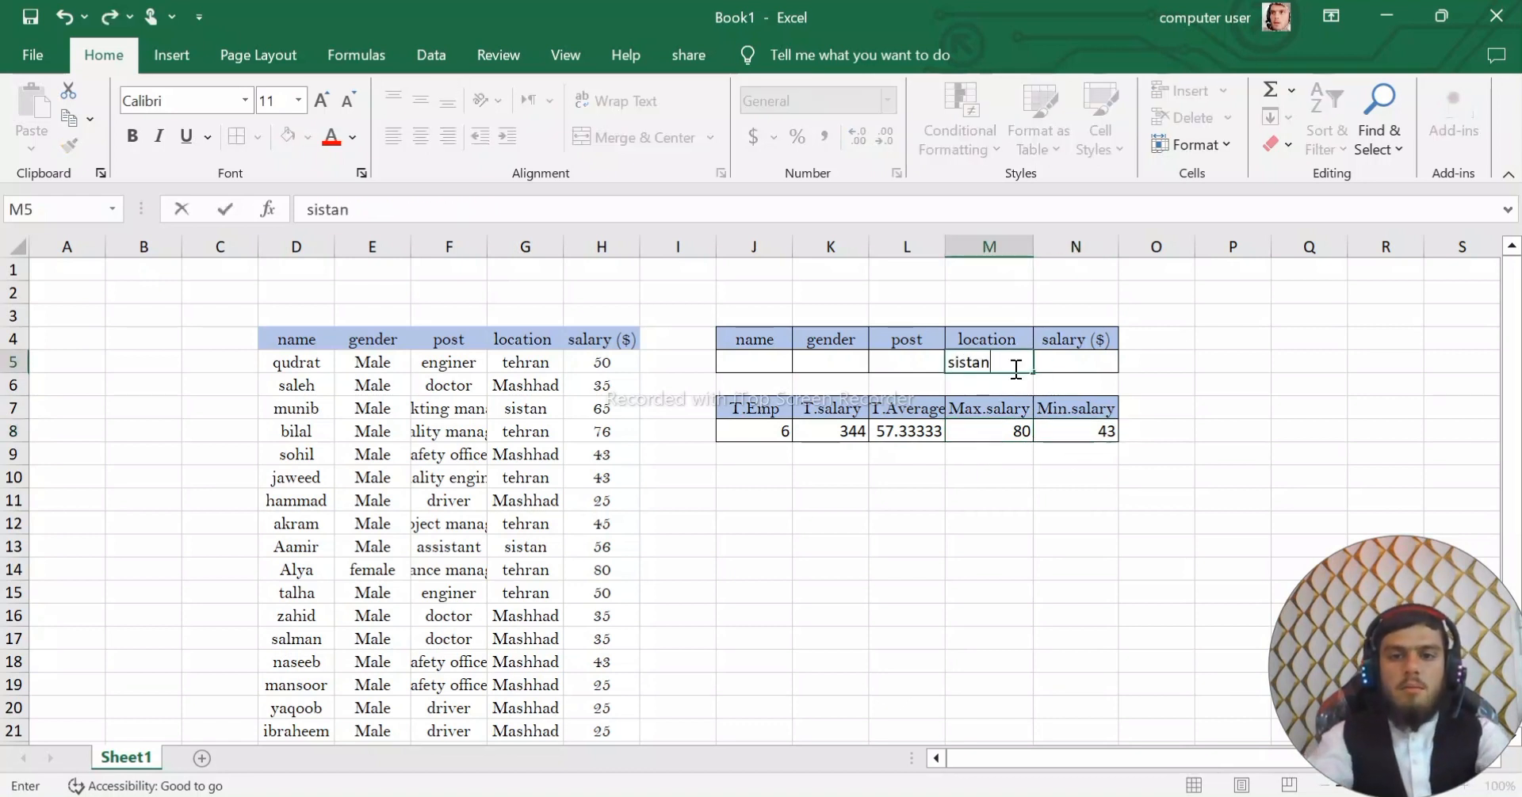
pyautogui.press('Return')
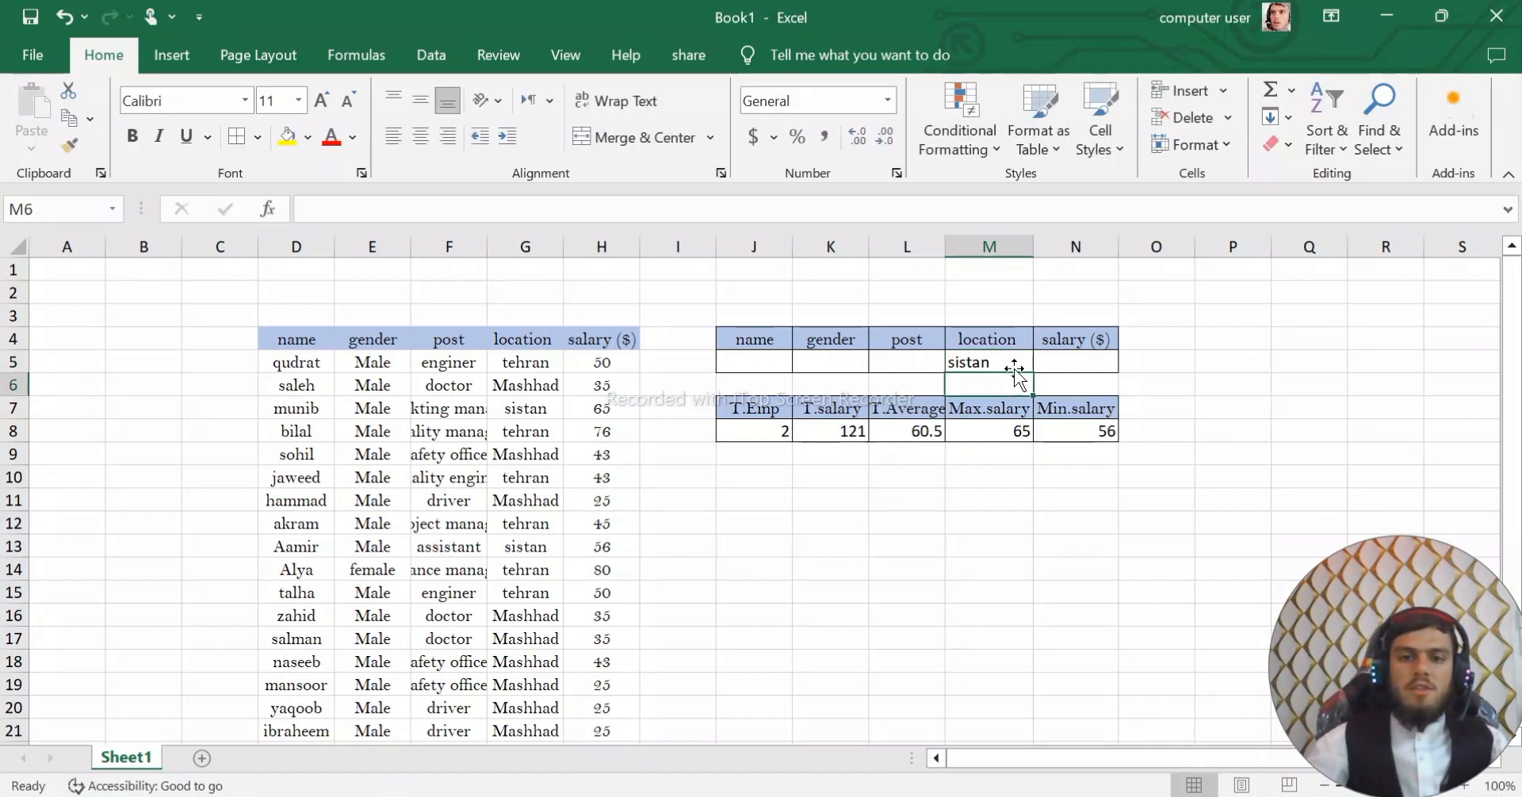
pyautogui.click(775, 432)
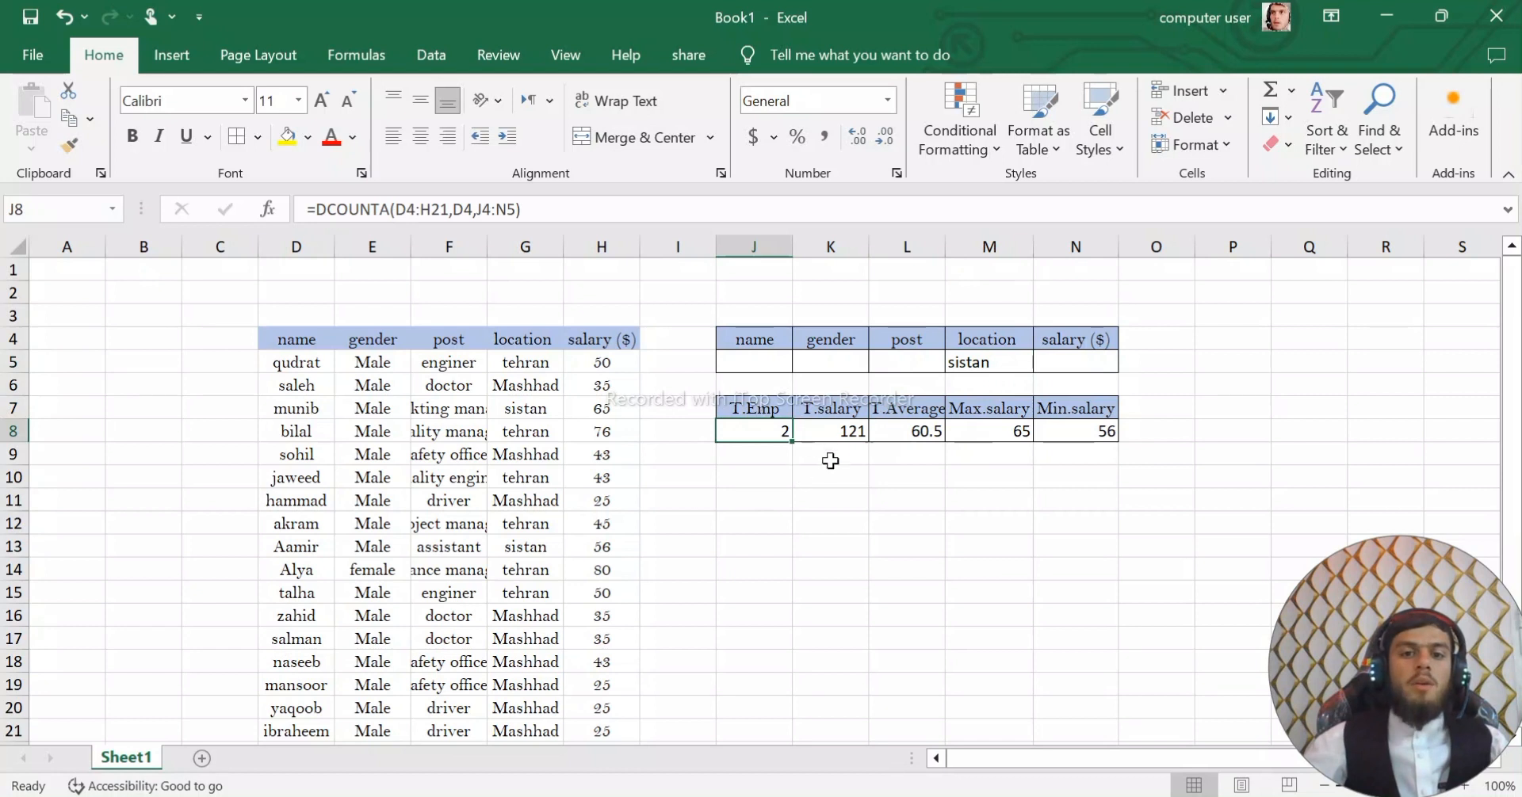
pyautogui.click(836, 436)
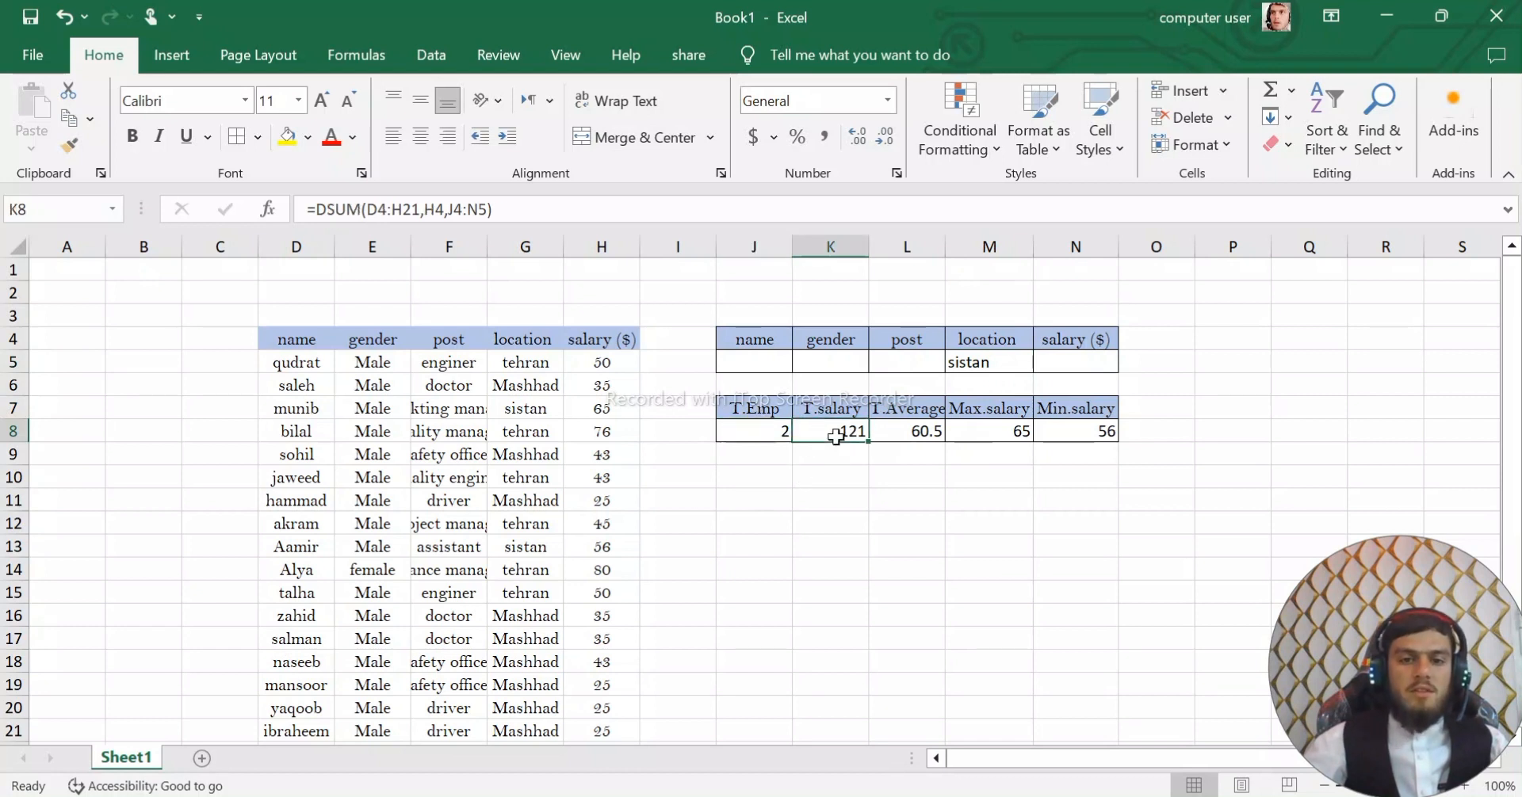
pyautogui.click(895, 433)
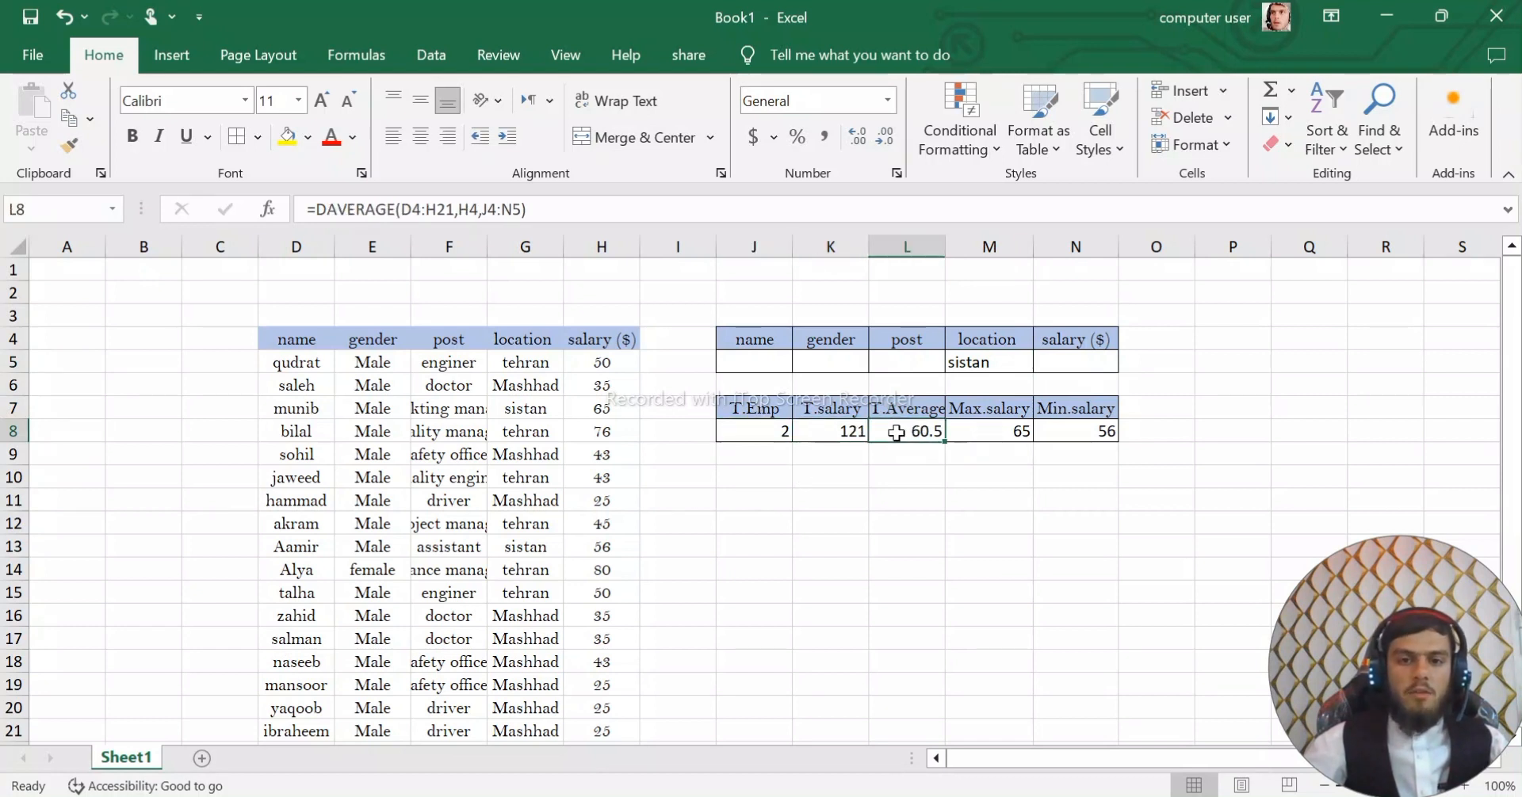
pyautogui.click(992, 435)
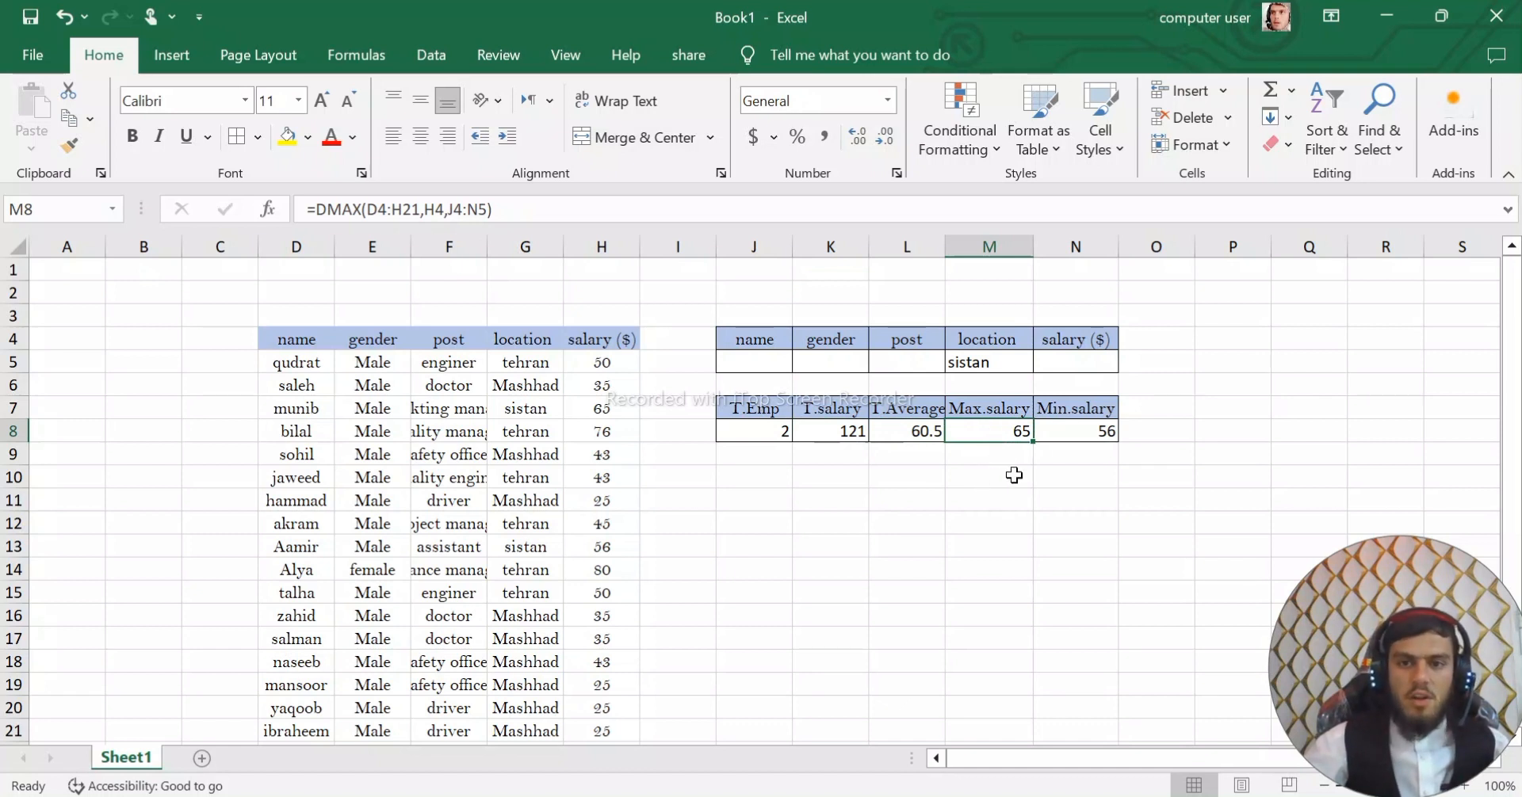
pyautogui.click(1082, 431)
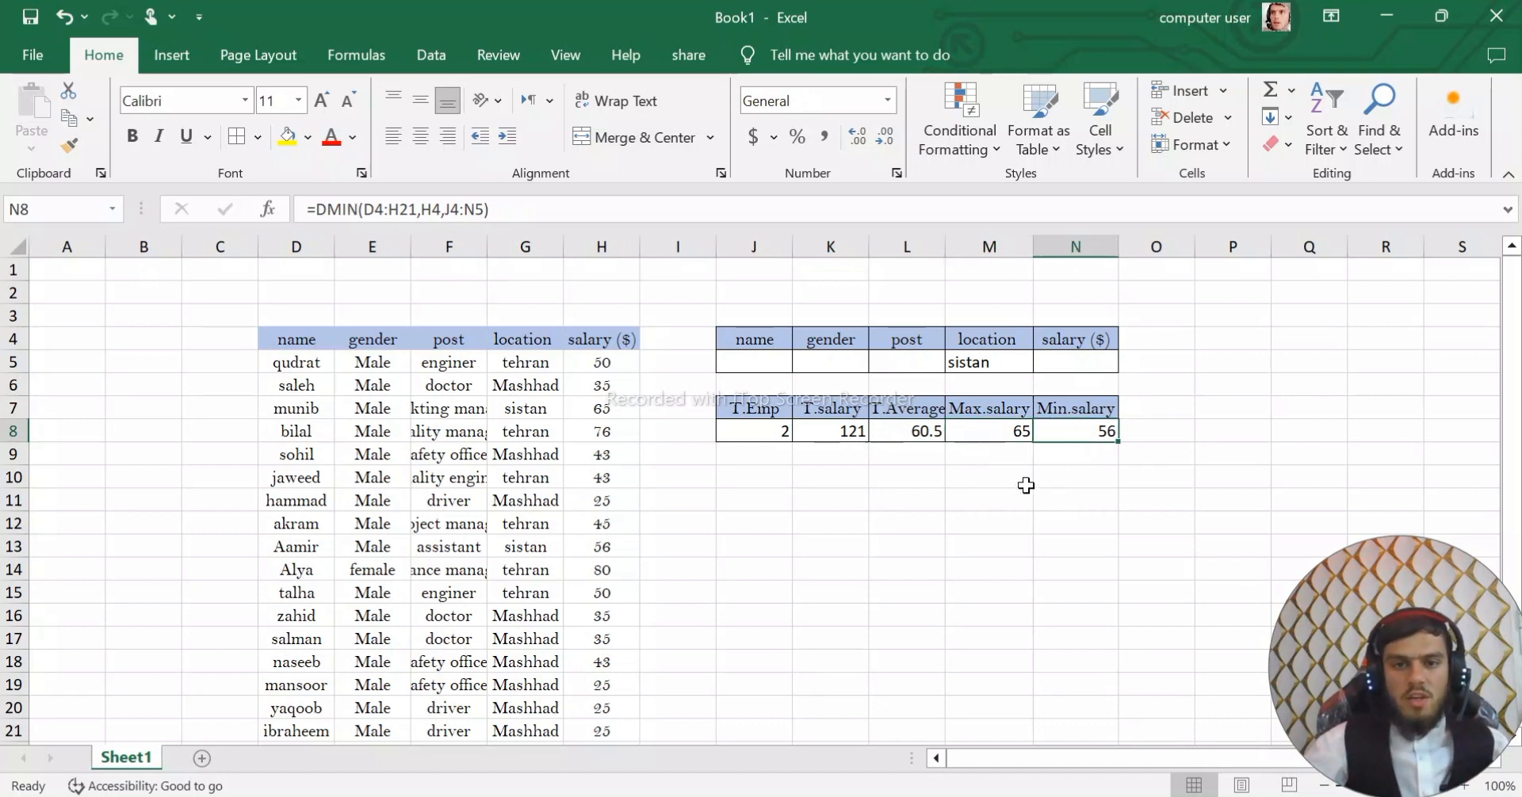
# Change the location criterion in M5 to mashhad and check the average and maximum salary results in L8:M8
pyautogui.click(980, 366)
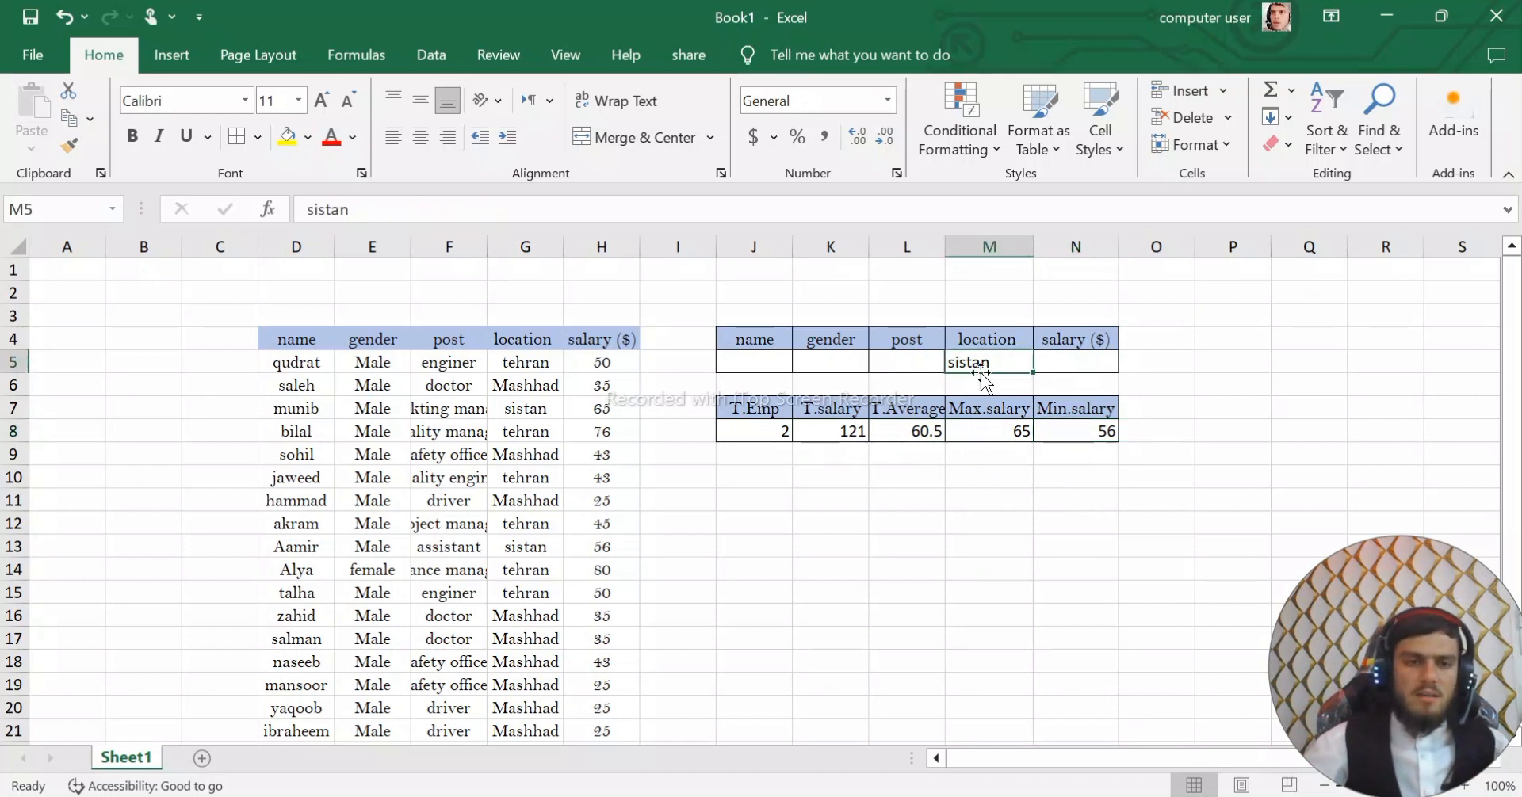
pyautogui.write('m')
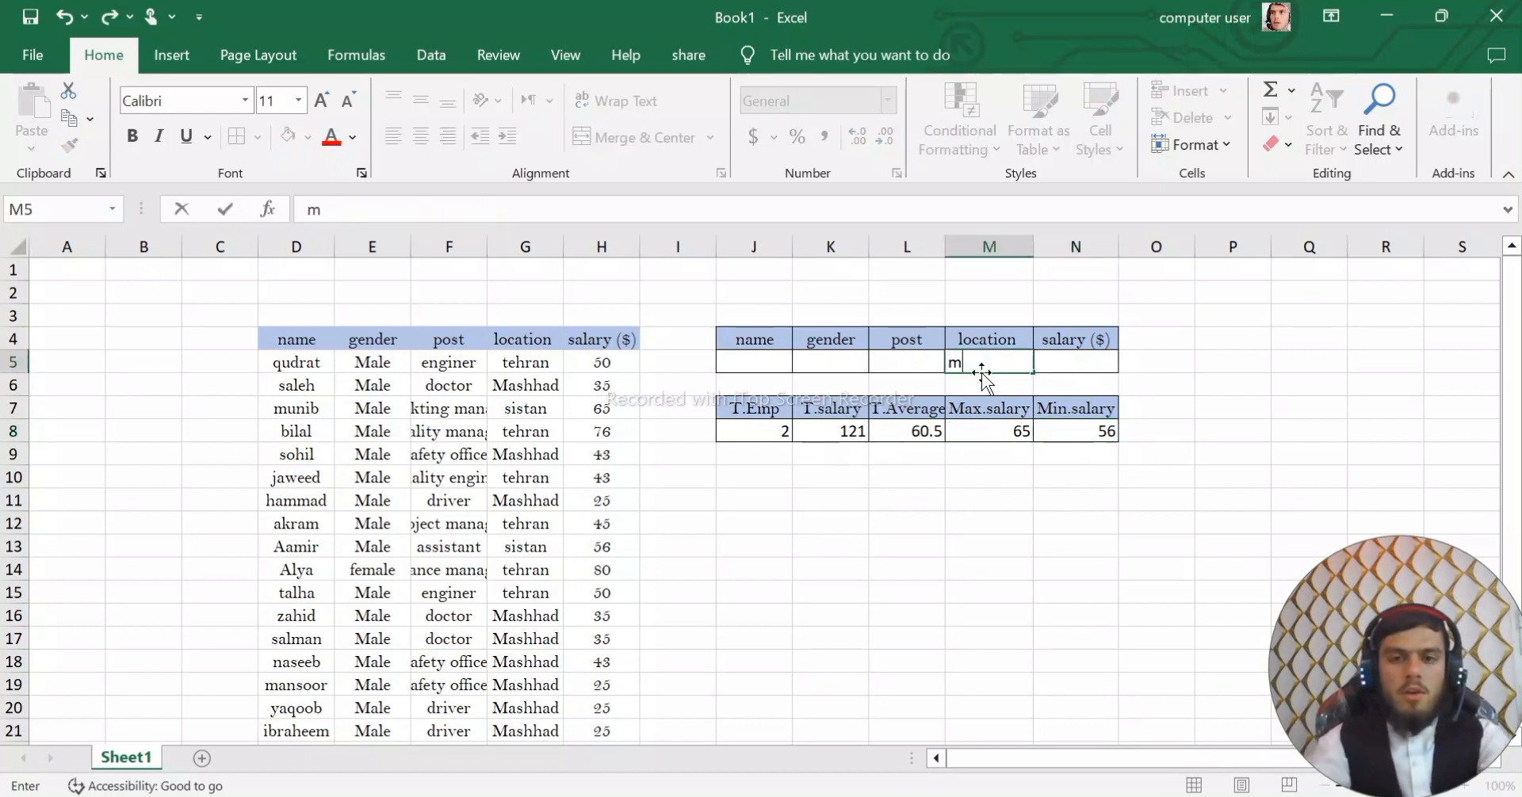
pyautogui.write('ash')
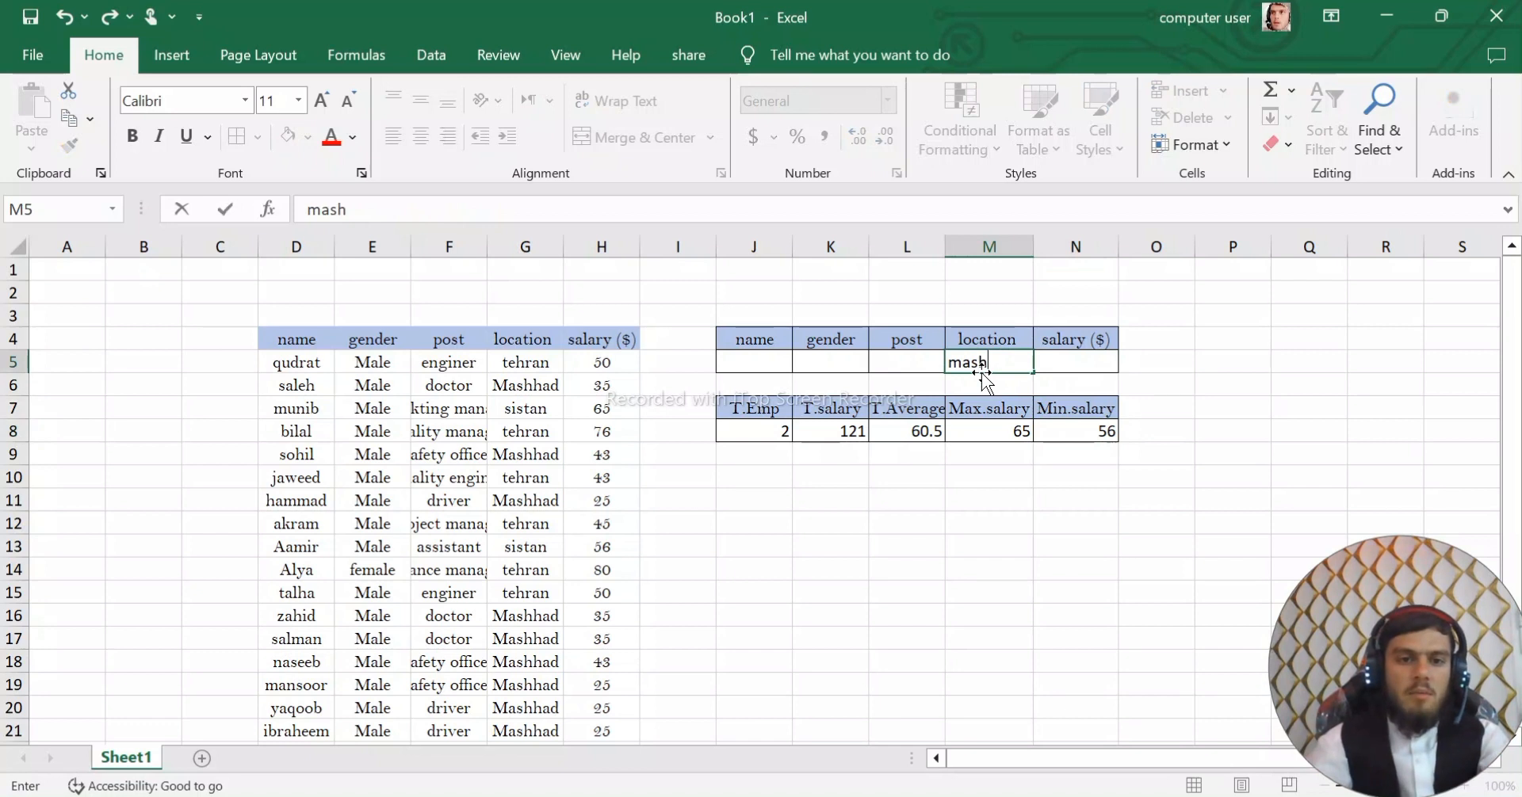
pyautogui.write('had')
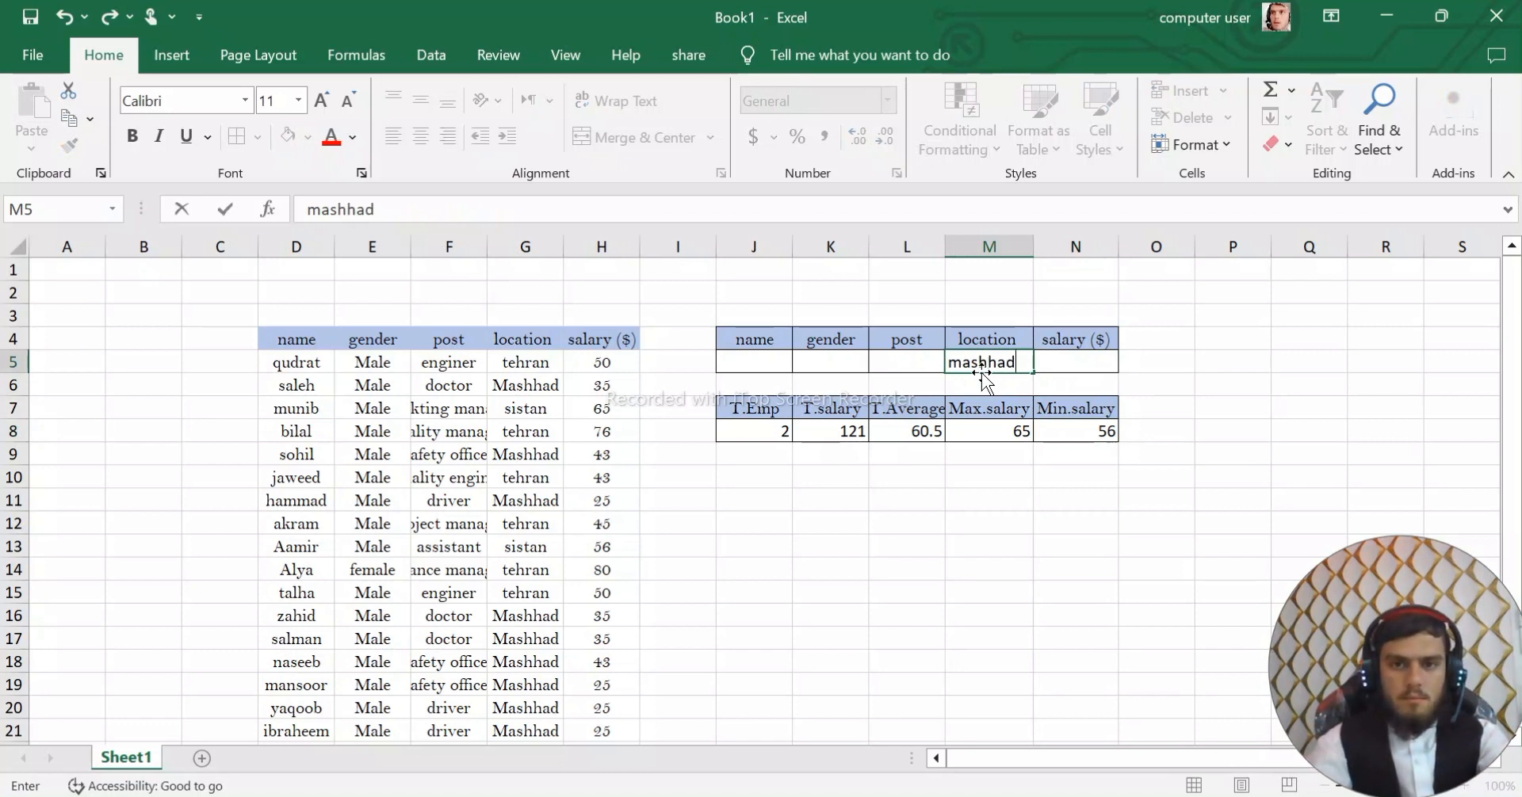
pyautogui.press('Return')
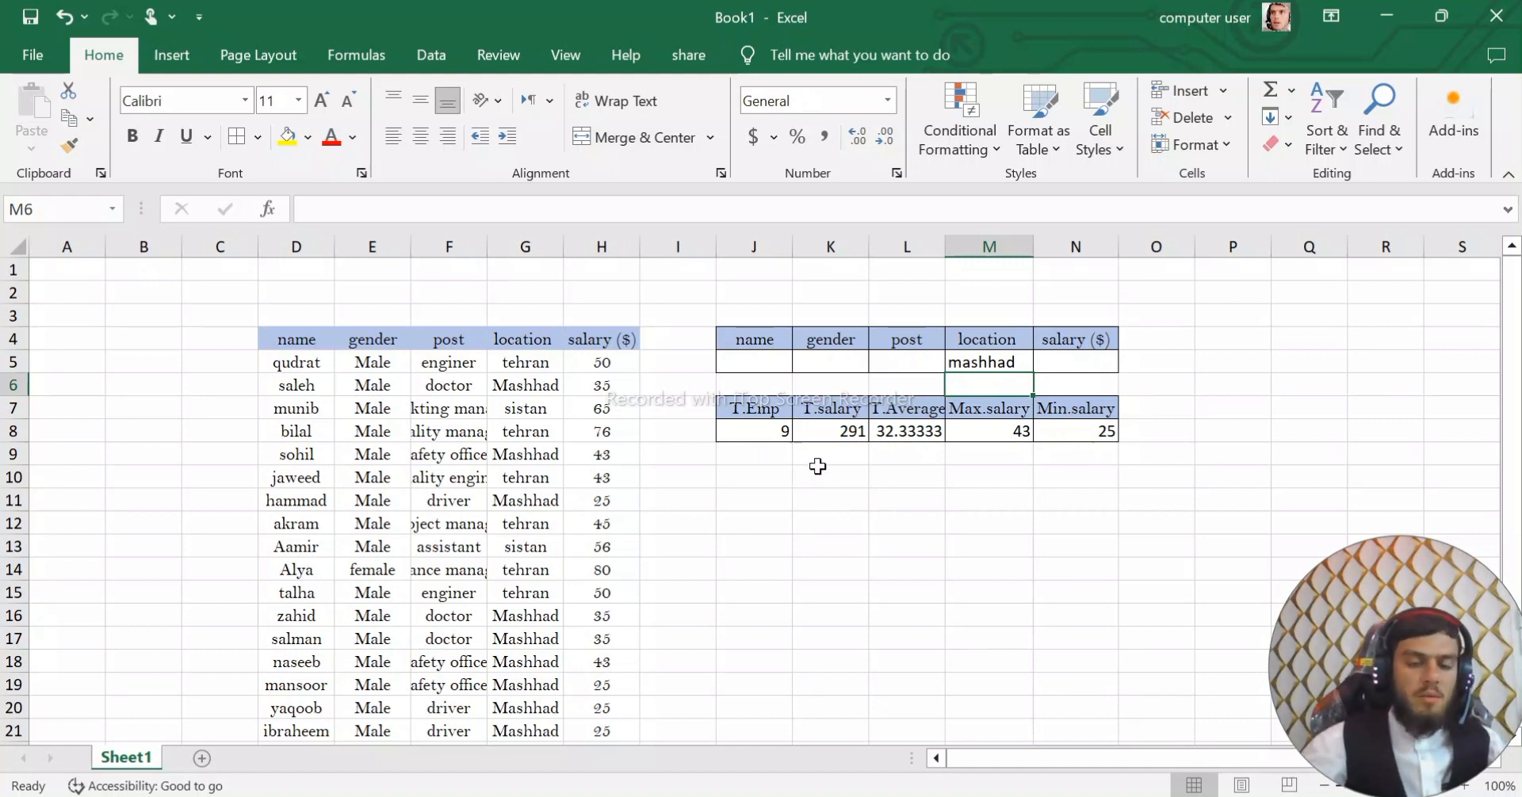
pyautogui.click(903, 433)
pyautogui.click(1005, 436)
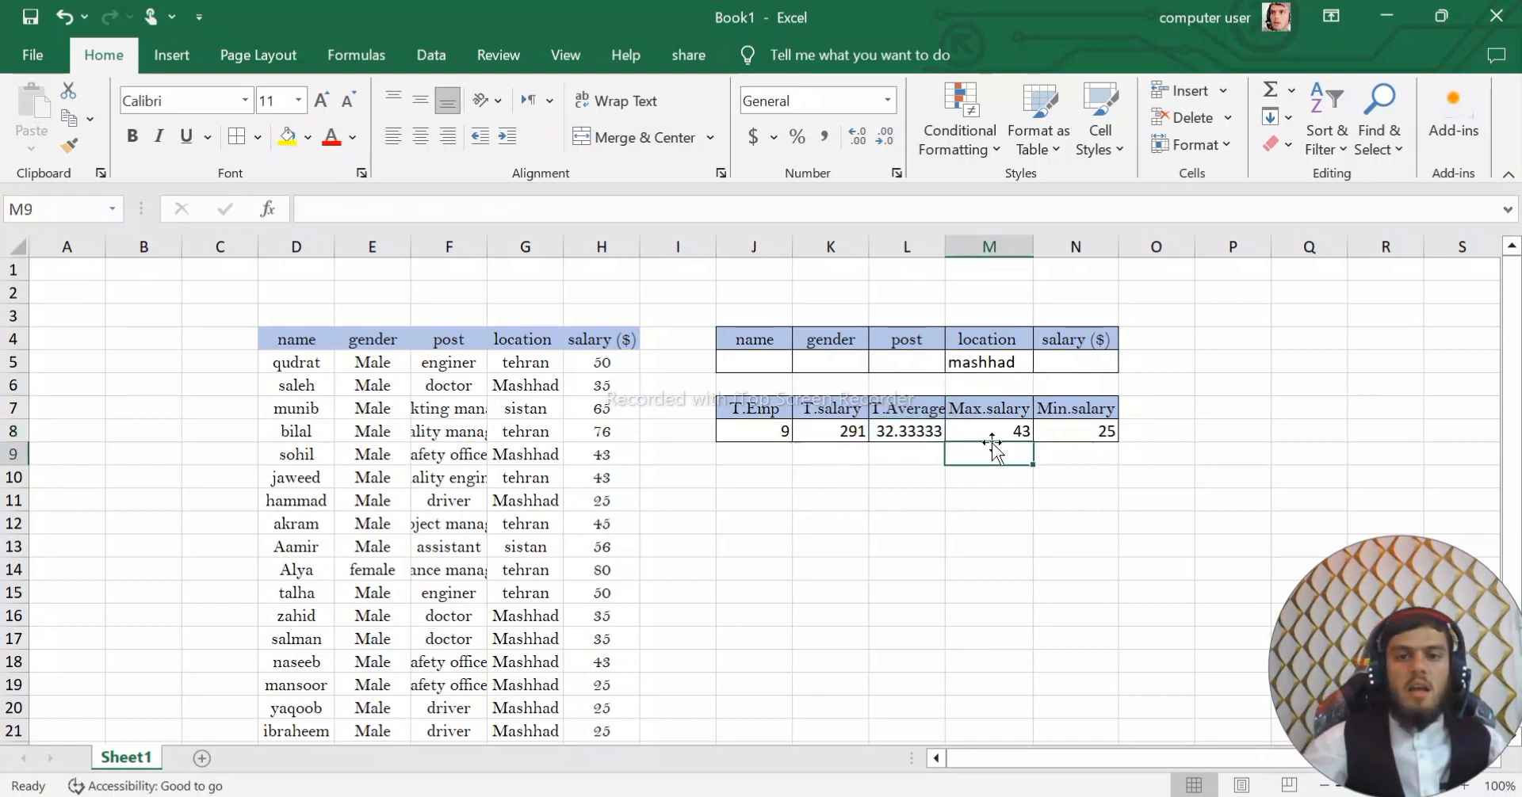